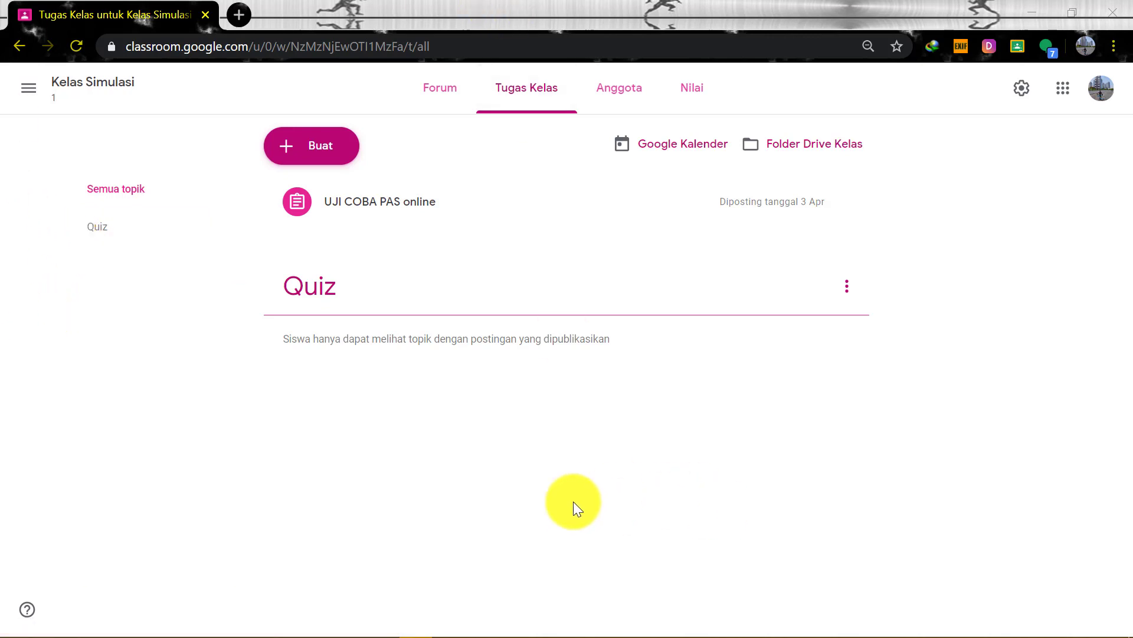
Create a quiz assignment in the class and title it "PAS MANDARIN".
{"action": "left_click", "coordinate": [323, 153]}
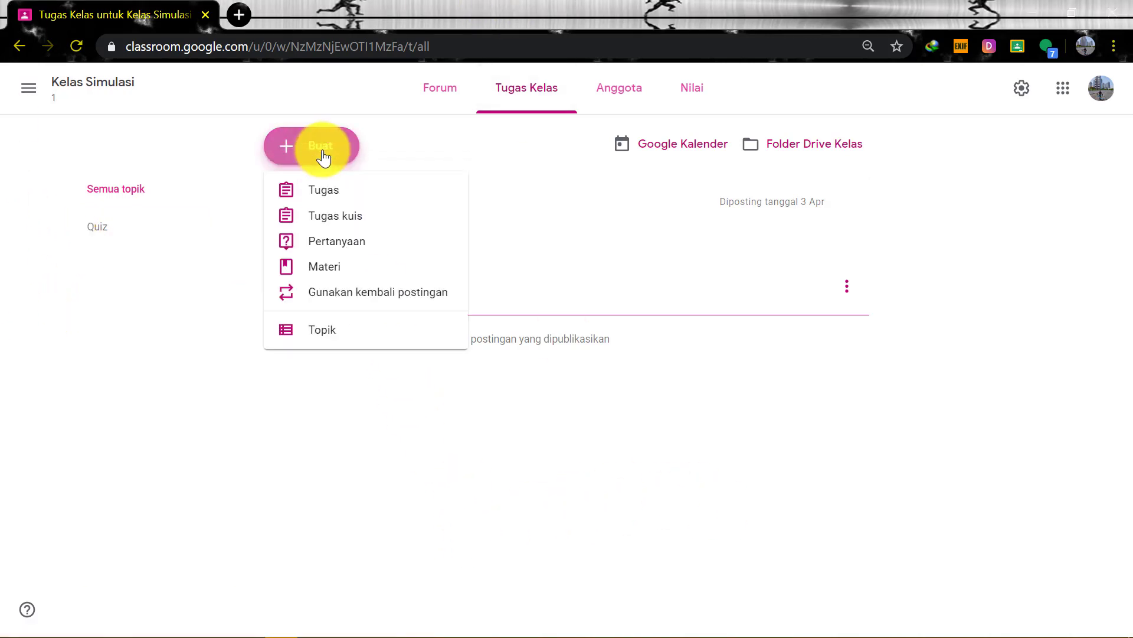
{"action": "left_click", "coordinate": [363, 229]}
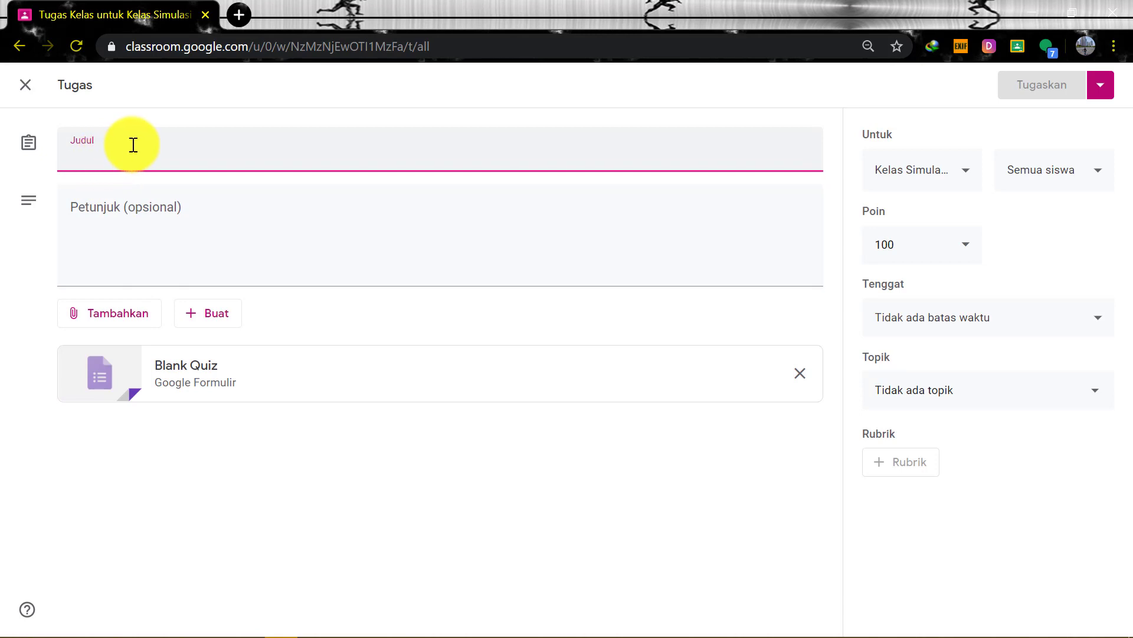
{"action": "type", "text": "PAS"}
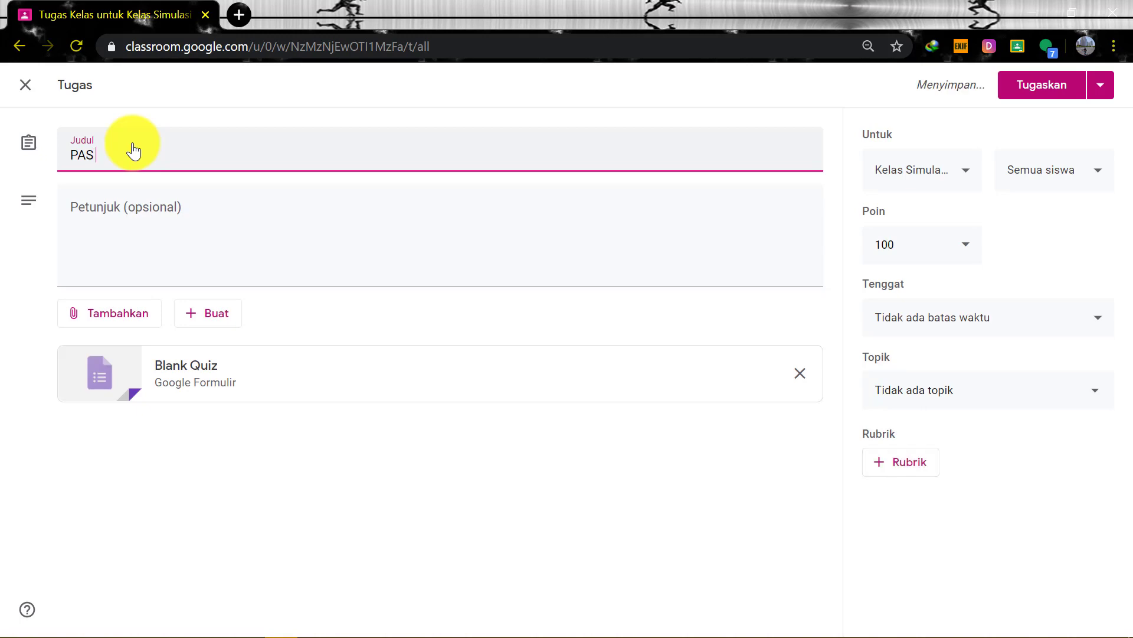
{"action": "type", "text": "MAnDARIN"}
Enter "KERJAKAN DENGAN SEKSAMA" as the assignment's instructions.
{"action": "left_click", "coordinate": [205, 234]}
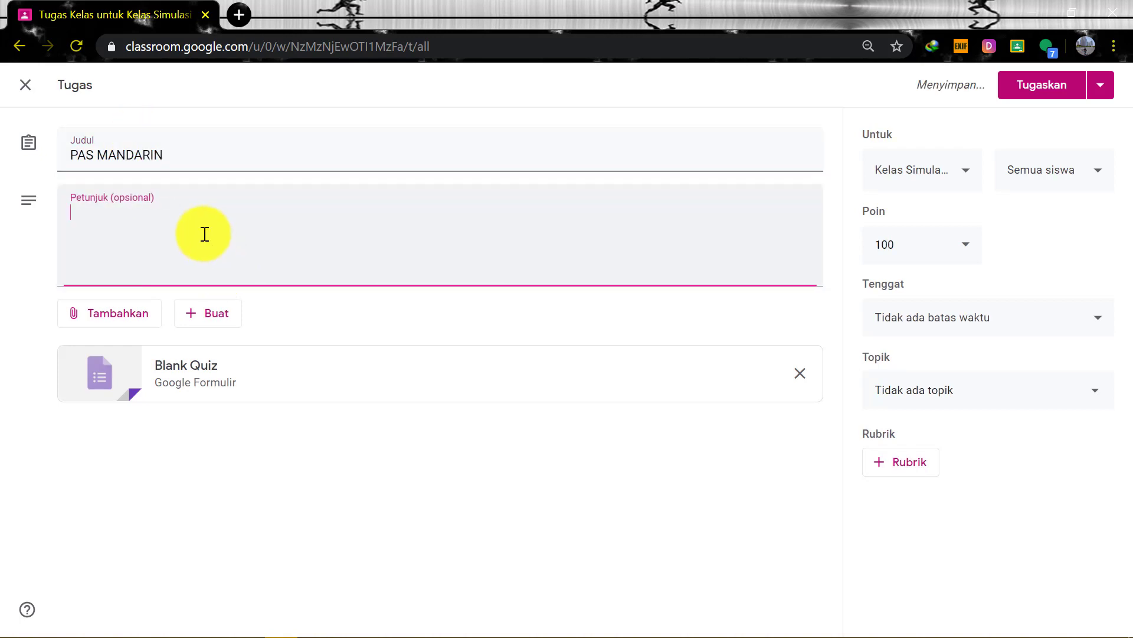
{"action": "type", "text": "KER"}
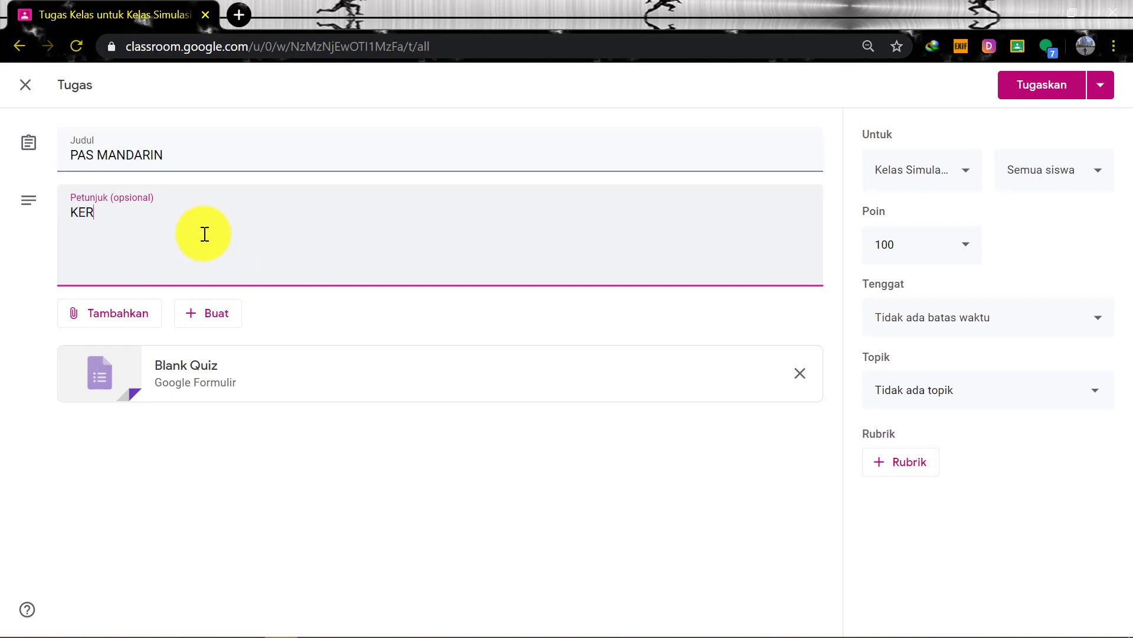
{"action": "type", "text": "JAKAN DENGAN SEKSAMA"}
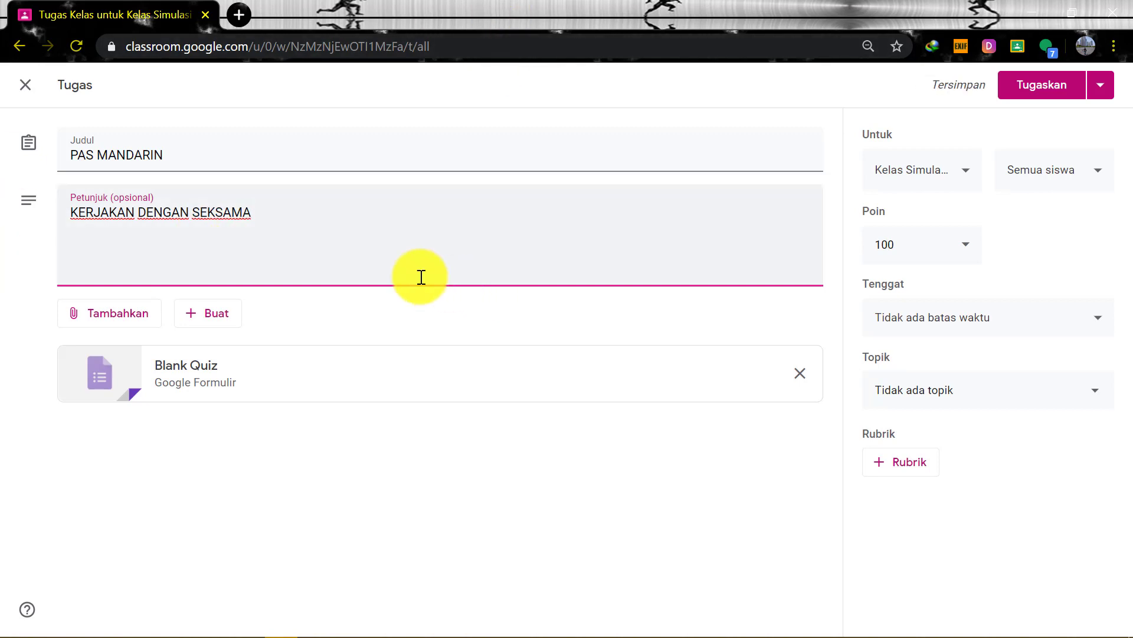
{"action": "left_click", "coordinate": [969, 177]}
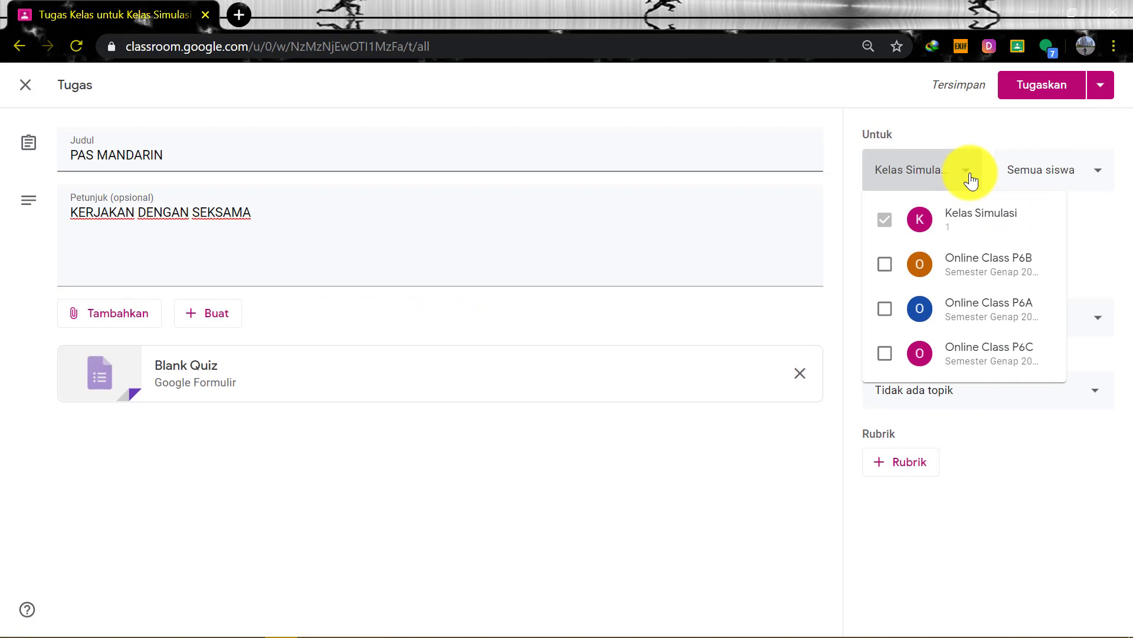
{"action": "left_click", "coordinate": [971, 180]}
{"action": "left_click", "coordinate": [971, 180]}
{"action": "left_click", "coordinate": [971, 180]}
{"action": "left_click", "coordinate": [971, 180]}
{"action": "left_click", "coordinate": [885, 264]}
{"action": "left_click", "coordinate": [886, 308]}
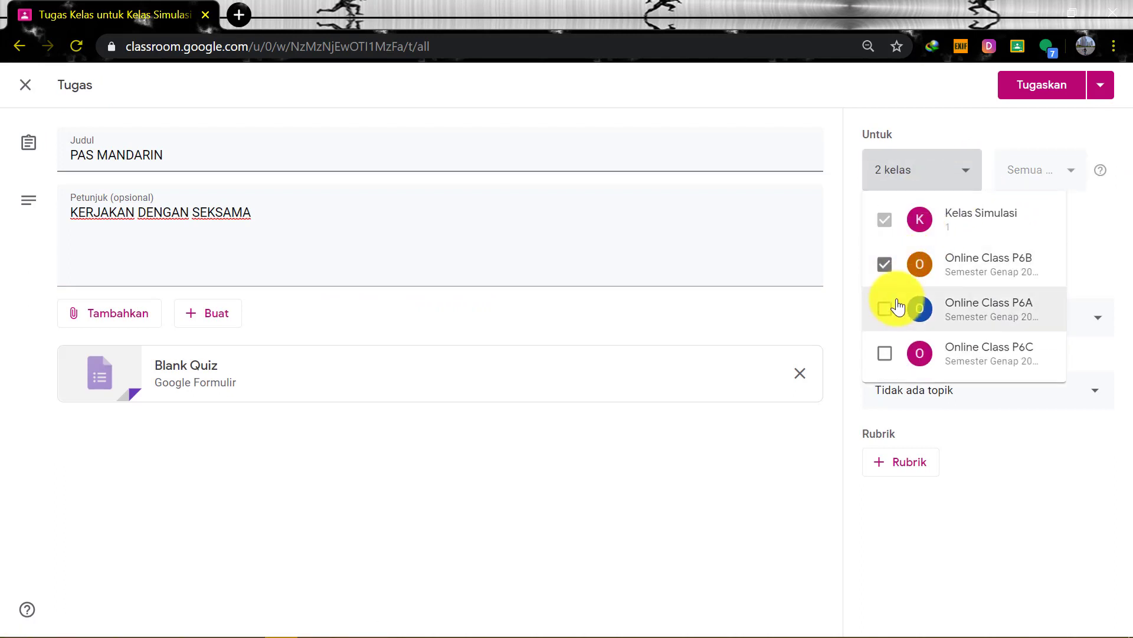
{"action": "left_click", "coordinate": [884, 353]}
{"action": "left_click", "coordinate": [884, 353]}
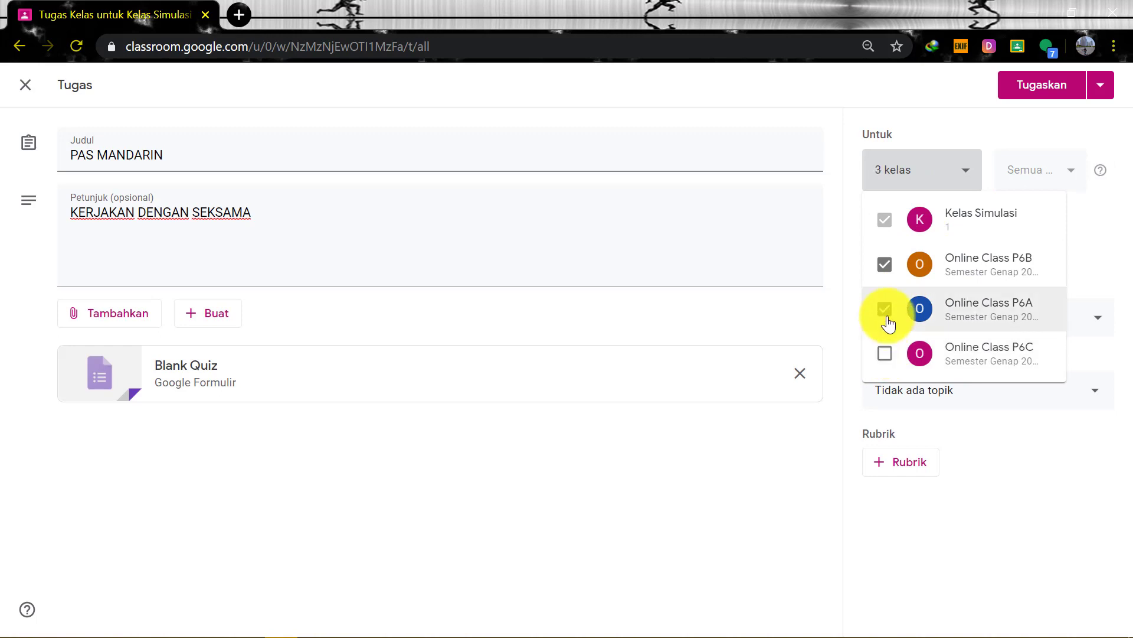
{"action": "left_click", "coordinate": [883, 309]}
{"action": "left_click", "coordinate": [885, 264]}
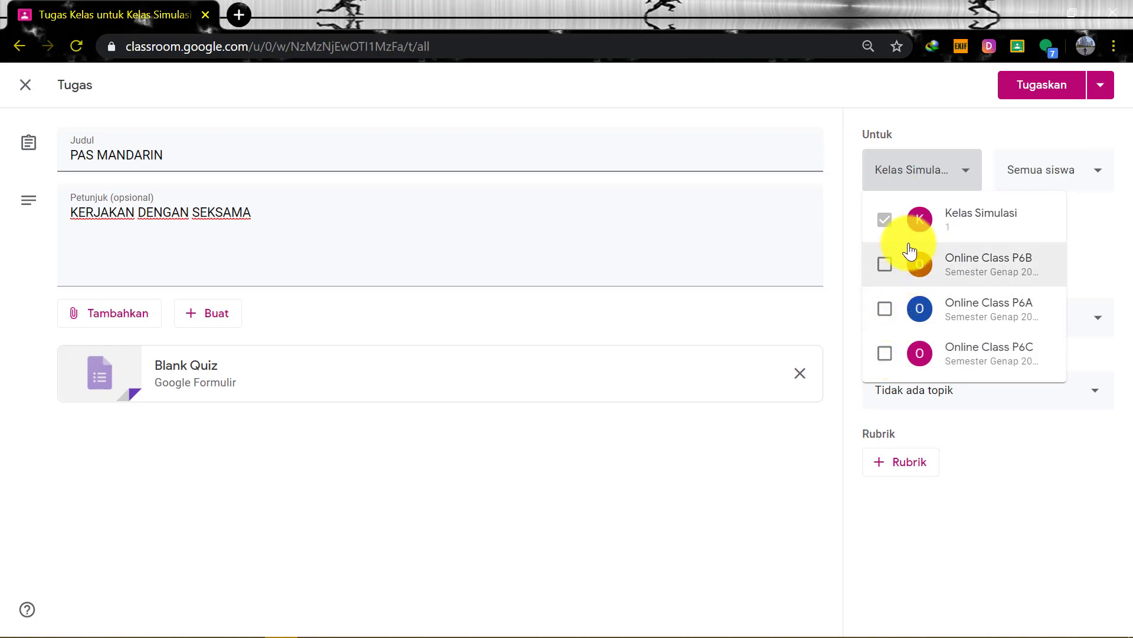
{"action": "left_click", "coordinate": [1101, 177]}
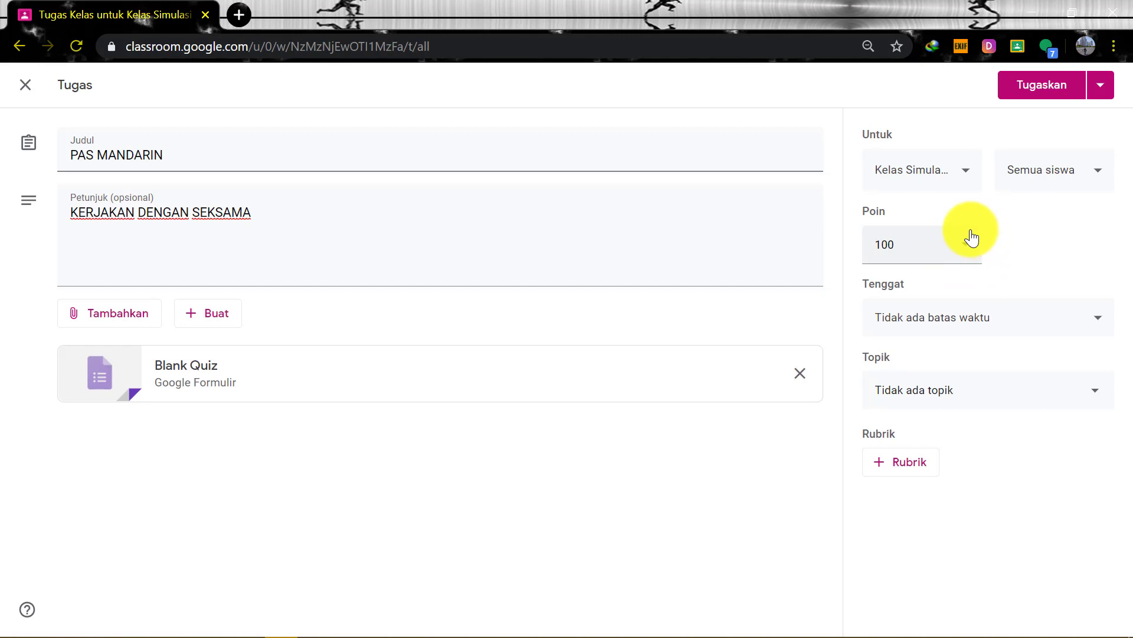
Set the assignment's due date to 8 April 2020 with a time limit of 10.00.
{"action": "left_click", "coordinate": [1098, 326]}
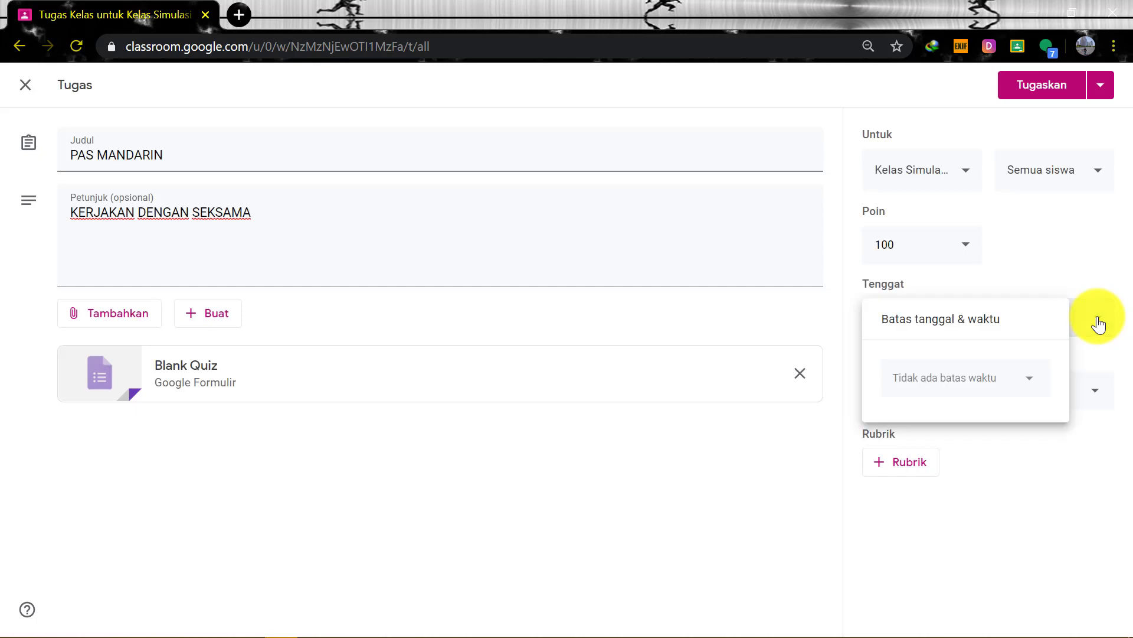
{"action": "left_click", "coordinate": [1099, 325]}
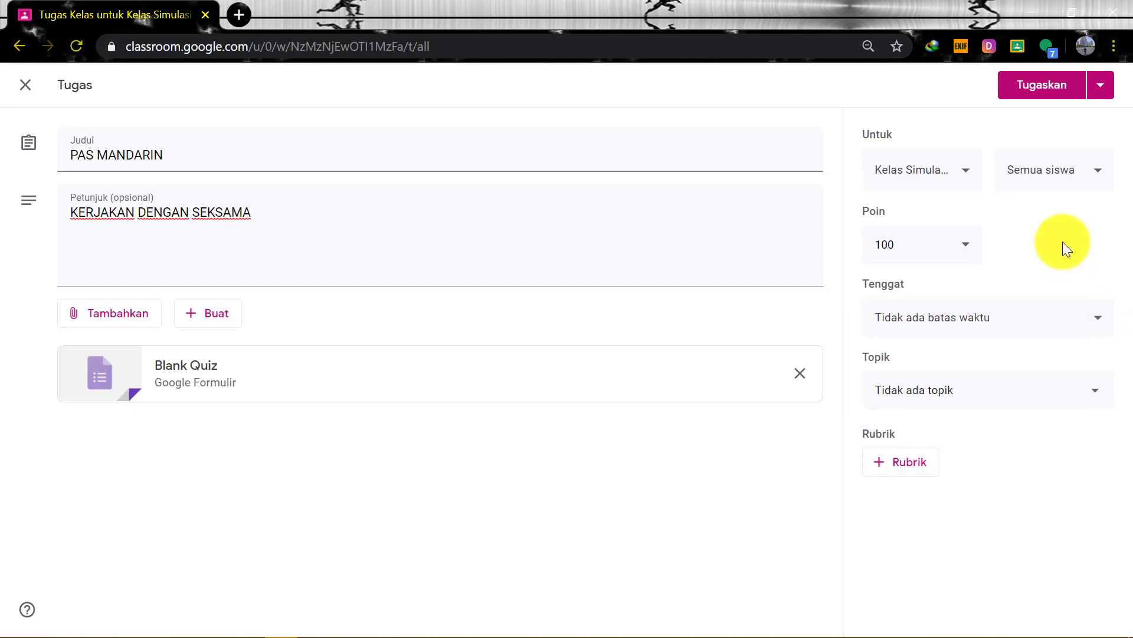
{"action": "left_click", "coordinate": [1101, 324]}
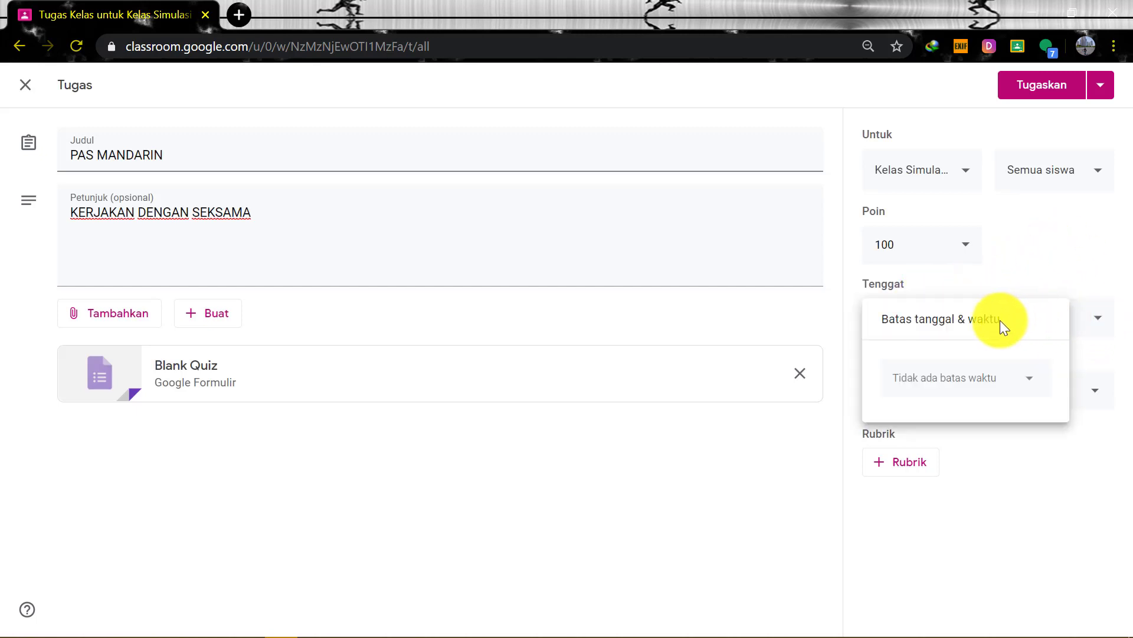
{"action": "left_click", "coordinate": [1032, 381]}
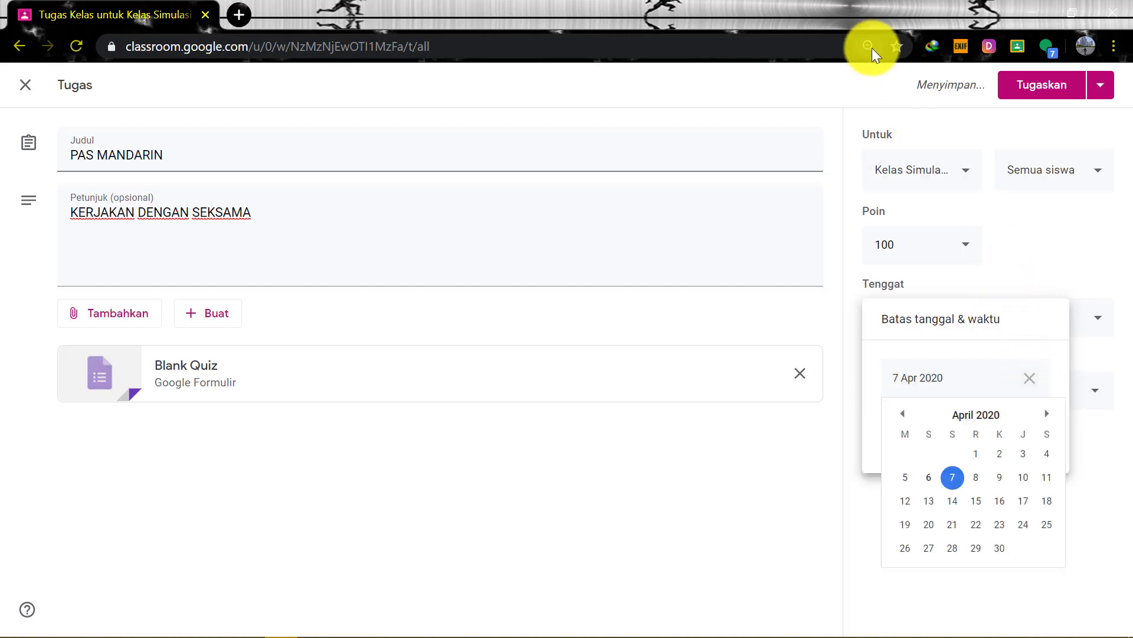
{"action": "left_click", "coordinate": [974, 478]}
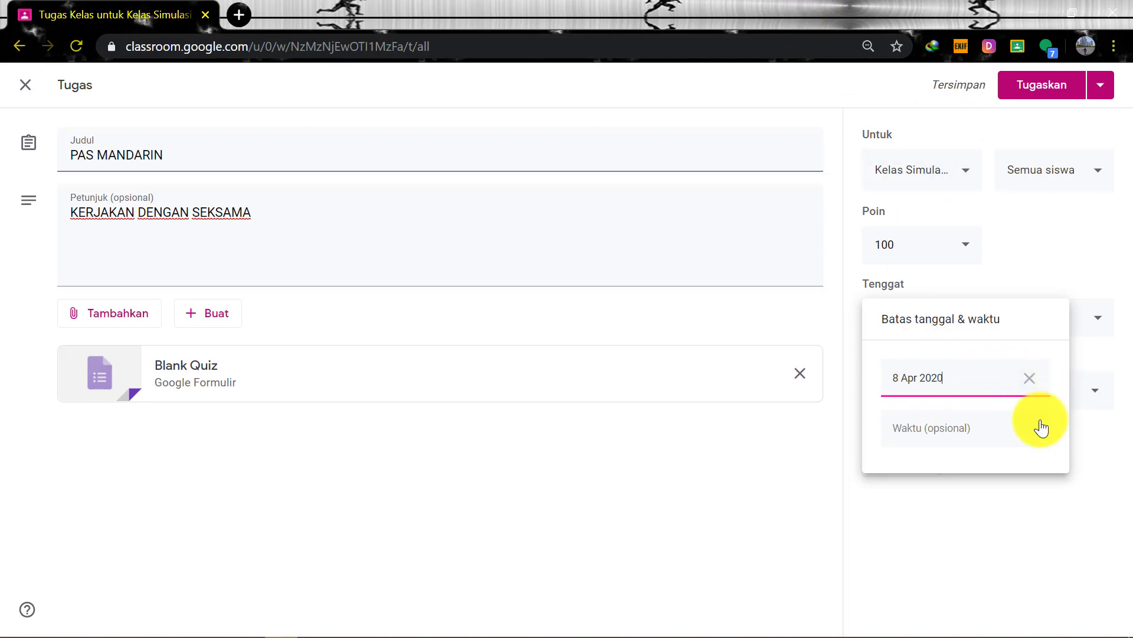
{"action": "left_click", "coordinate": [938, 431]}
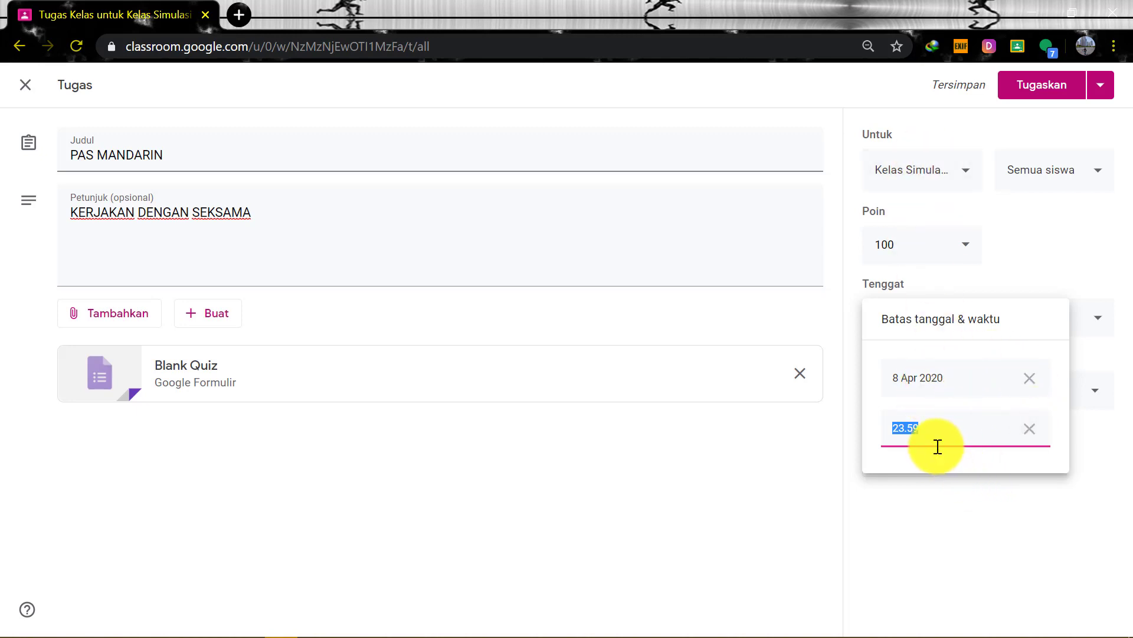
{"action": "type", "text": "10"}
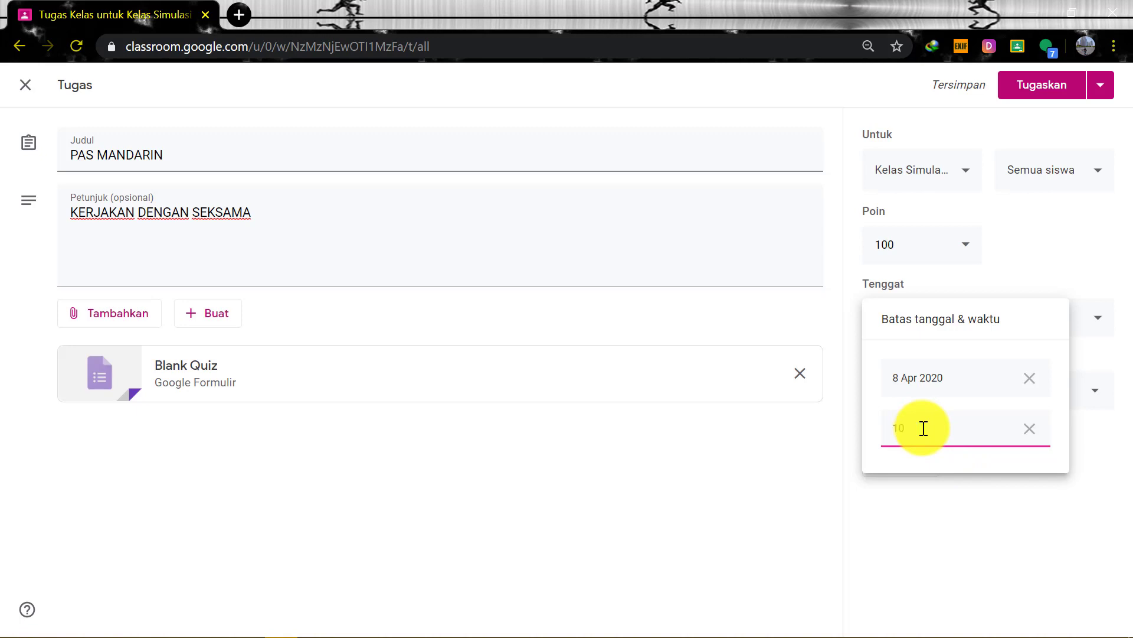
{"action": "type", "text": ".00"}
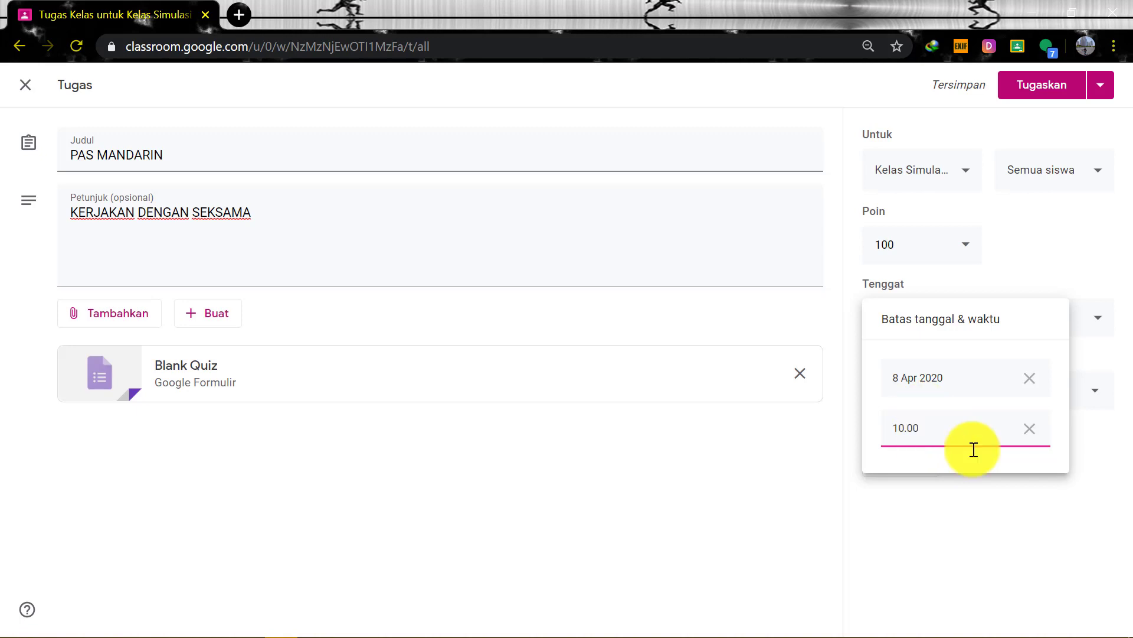
{"action": "left_click", "coordinate": [1108, 544]}
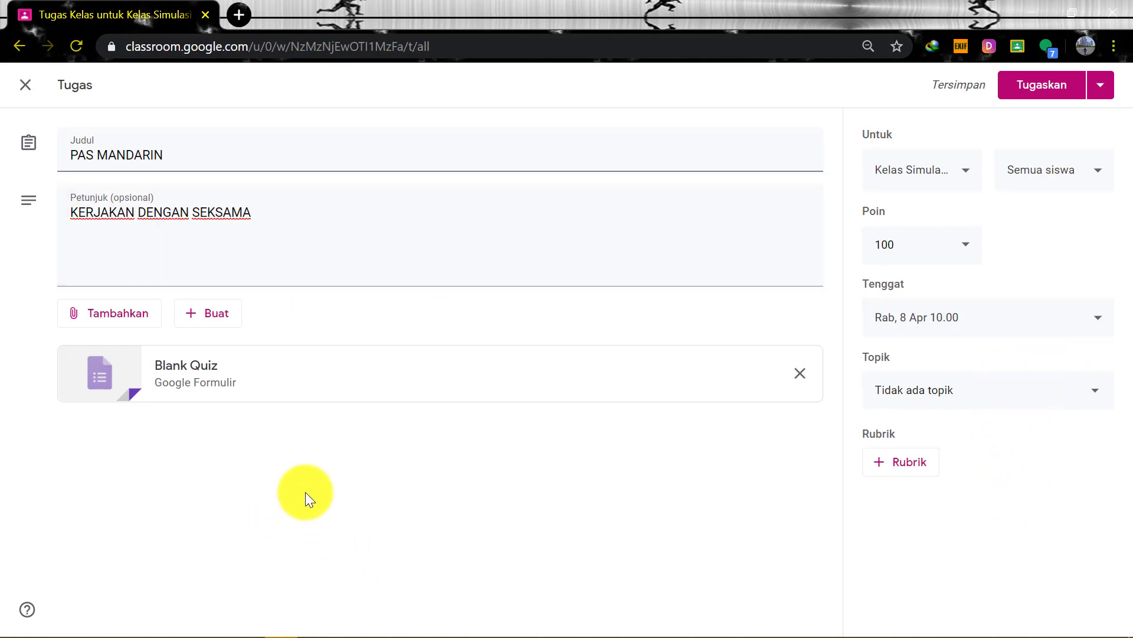
Open the attached Blank Quiz form and rename its file as "PAS MANDARIN".
{"action": "left_click", "coordinate": [202, 377]}
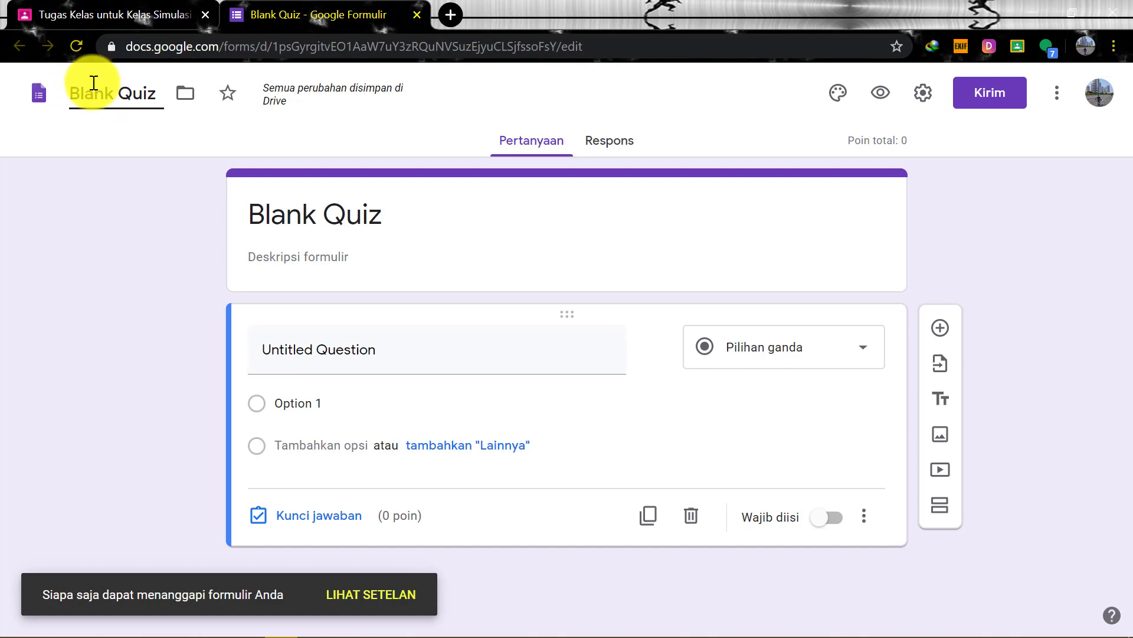
{"action": "left_click", "coordinate": [92, 88]}
{"action": "type", "text": "pa"}
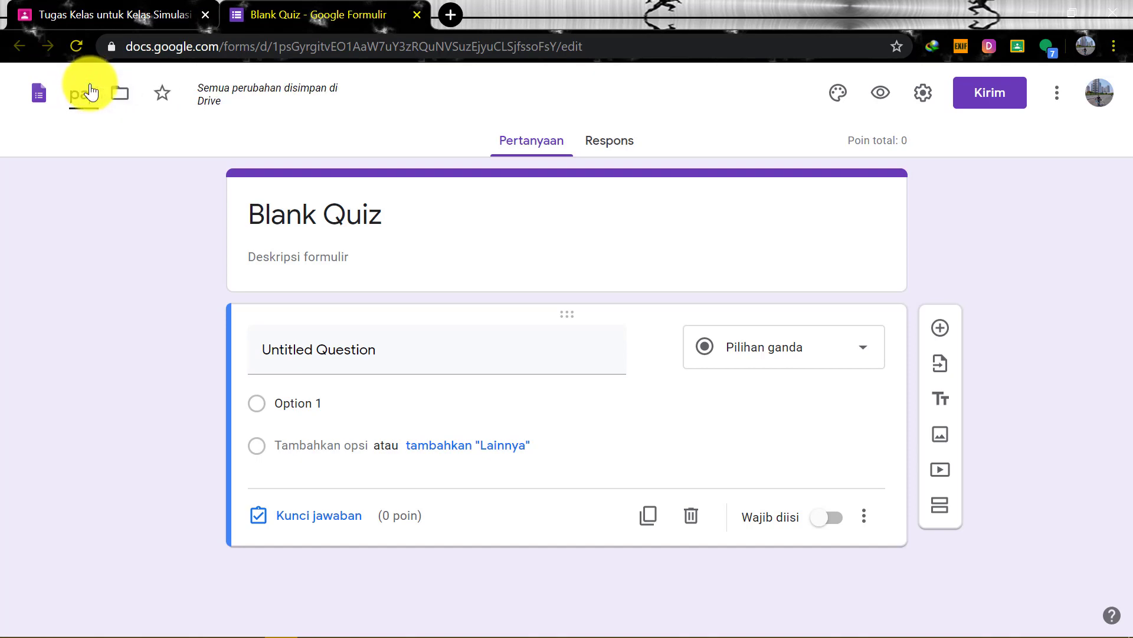
{"action": "key", "text": "BackSpace"}
{"action": "key", "text": "BackSpace"}
{"action": "type", "text": "PAK MANDAI"}
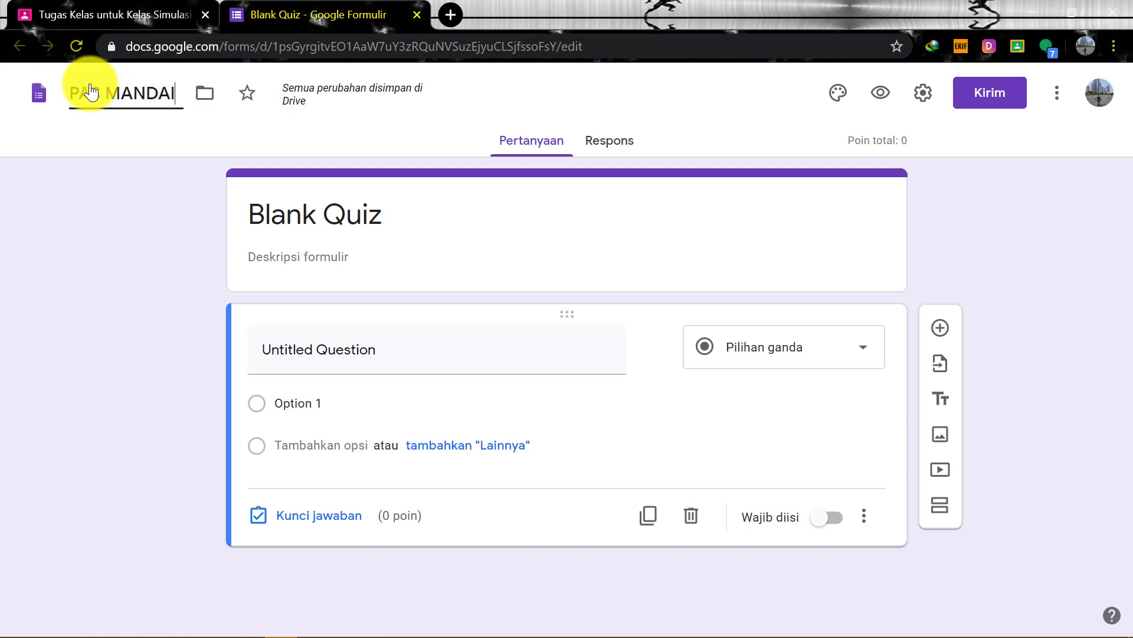
{"action": "key", "text": "BackSpace"}
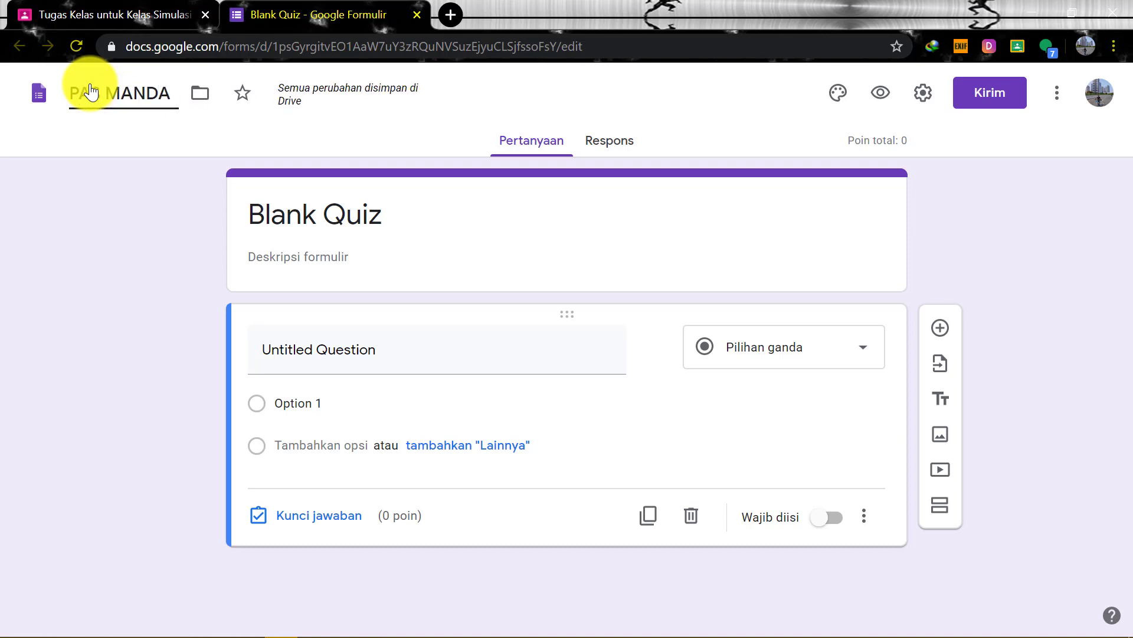
{"action": "type", "text": "RIN"}
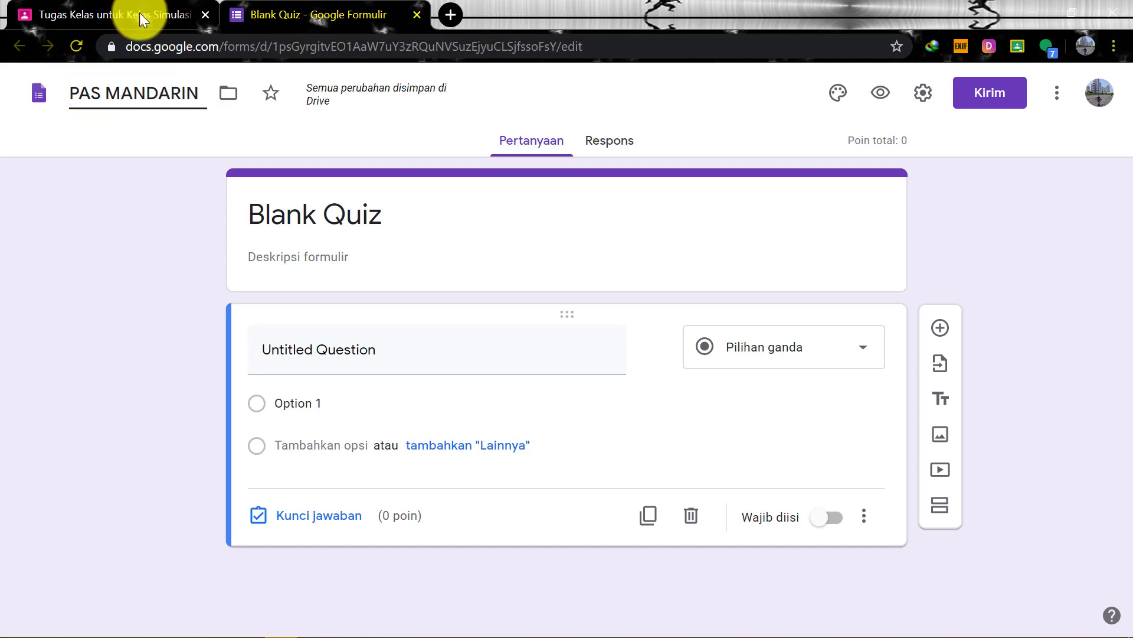
Replace the form's heading with a copy of the file name "PAS MANDARIN".
{"action": "left_click", "coordinate": [427, 253]}
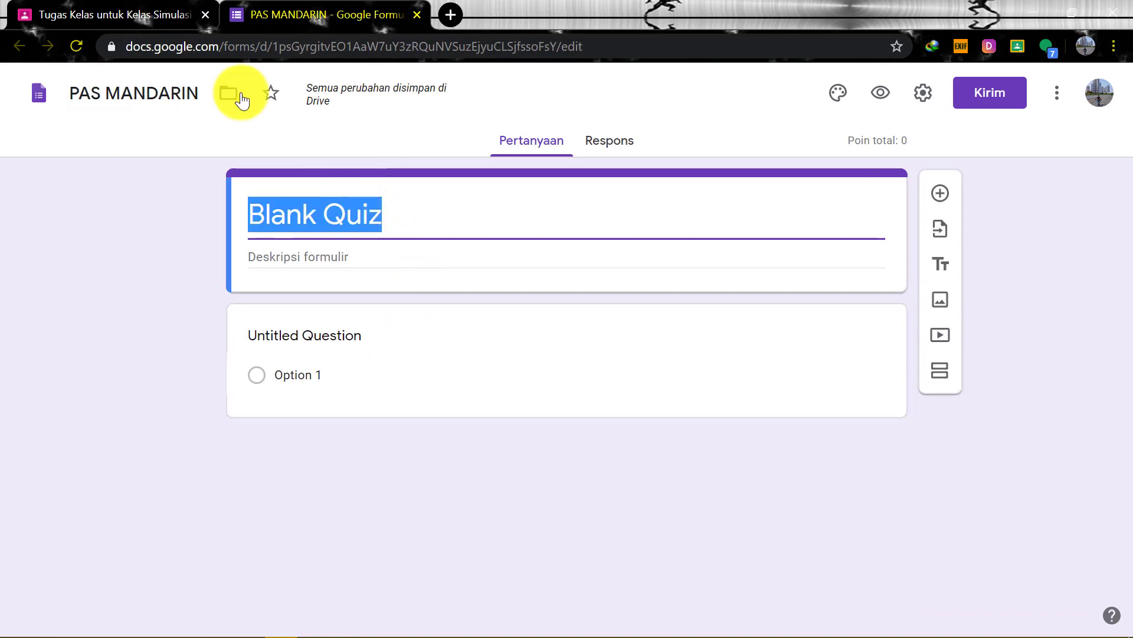
{"action": "left_click_drag", "start_coordinate": [196, 88], "coordinate": [73, 89]}
{"action": "key", "text": "ctrl+c"}
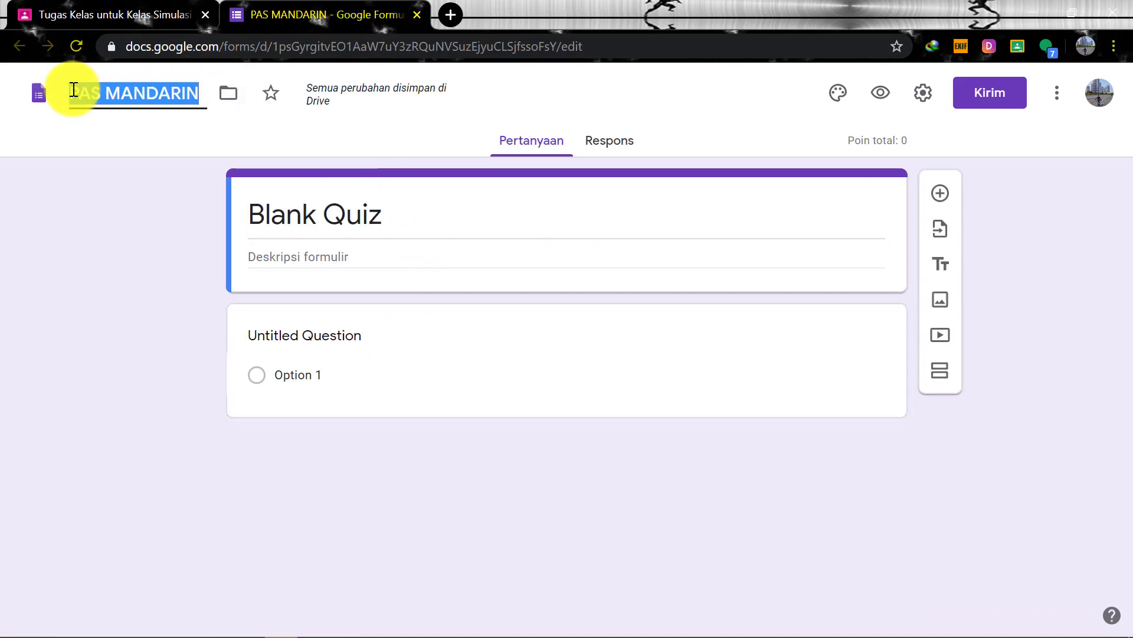
{"action": "left_click", "coordinate": [407, 229]}
{"action": "key", "text": "ctrl+v"}
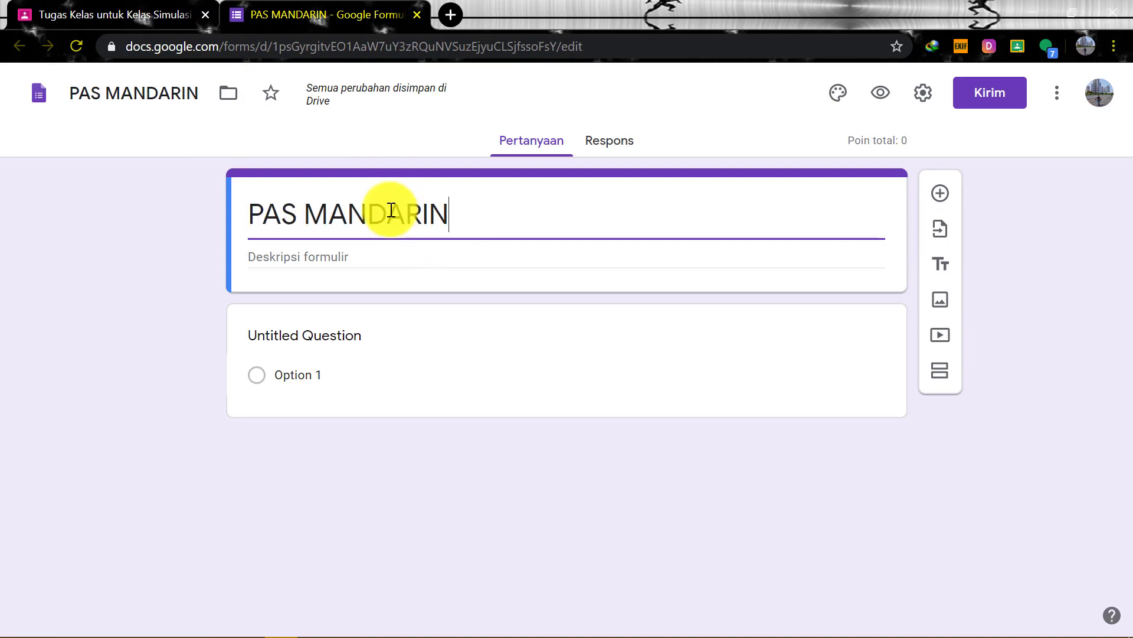
Enter the form description "untuk jawaban ujian mandarin silahkan dibuat di kertas lalu tulis tangan kemudian di upload melalui menu upload dibawah.".
{"action": "left_click", "coordinate": [392, 258]}
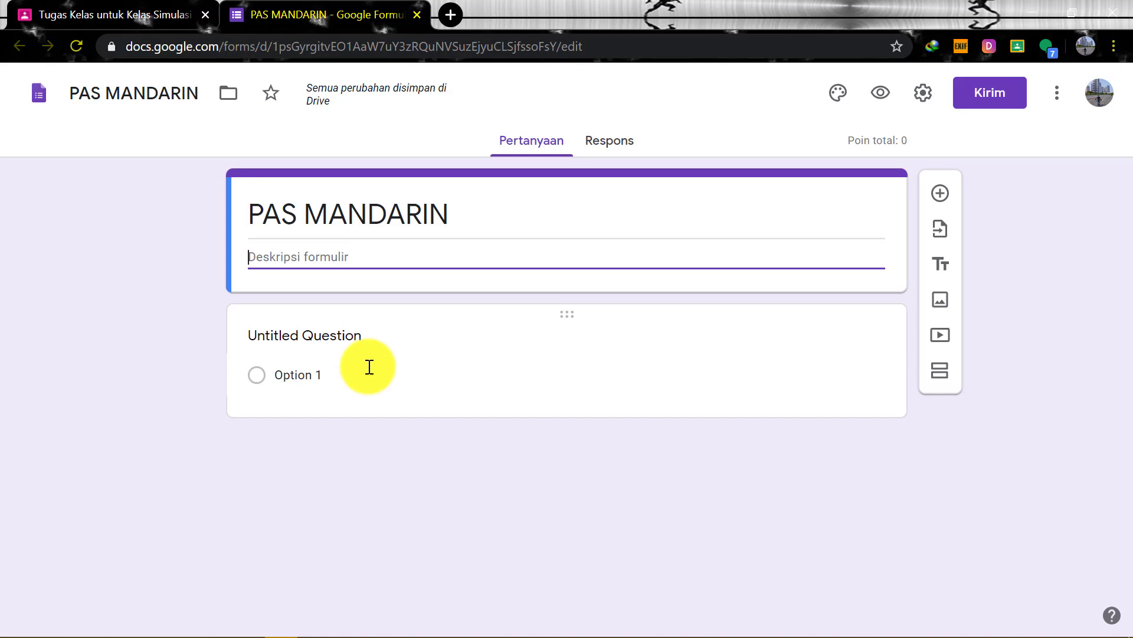
{"action": "type", "text": "un"}
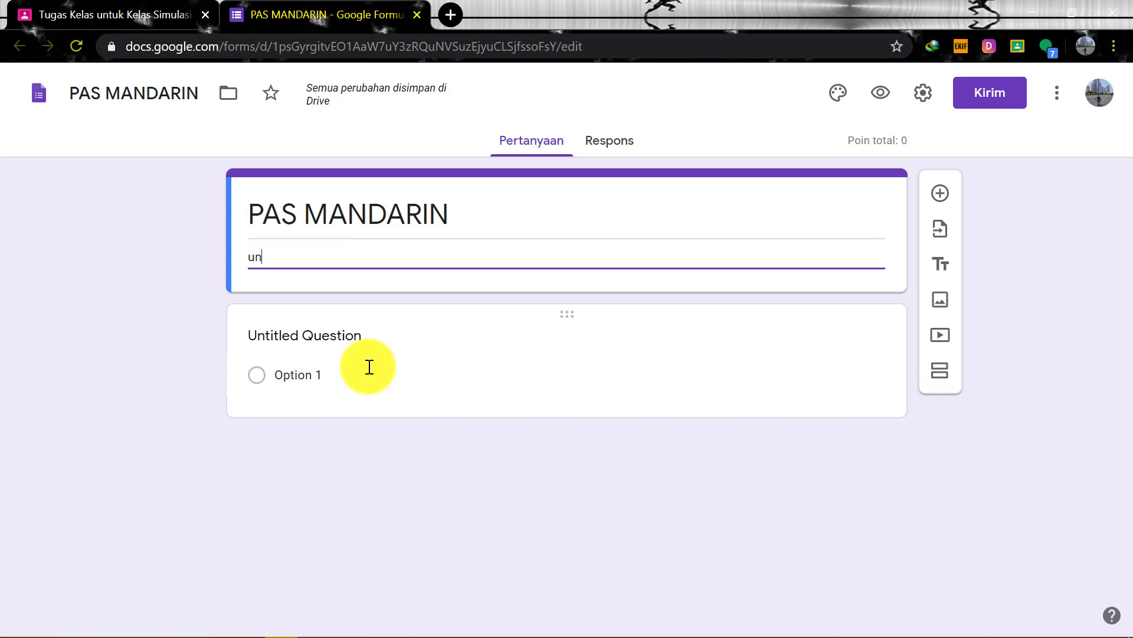
{"action": "type", "text": "tuk jawaban "}
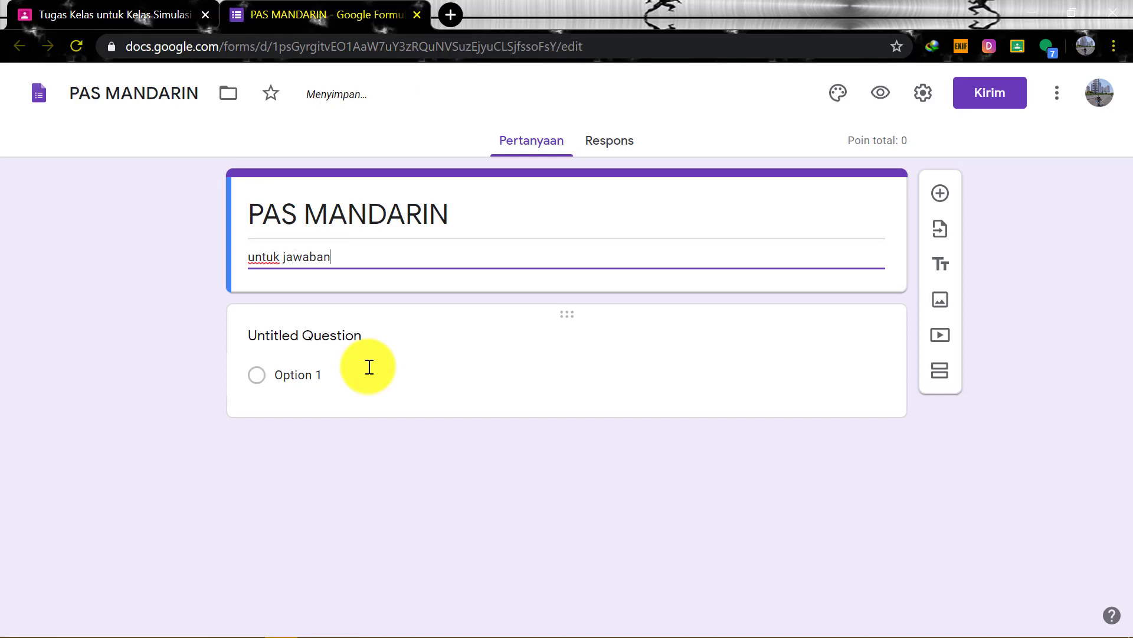
{"action": "type", "text": "ujian mandarin"}
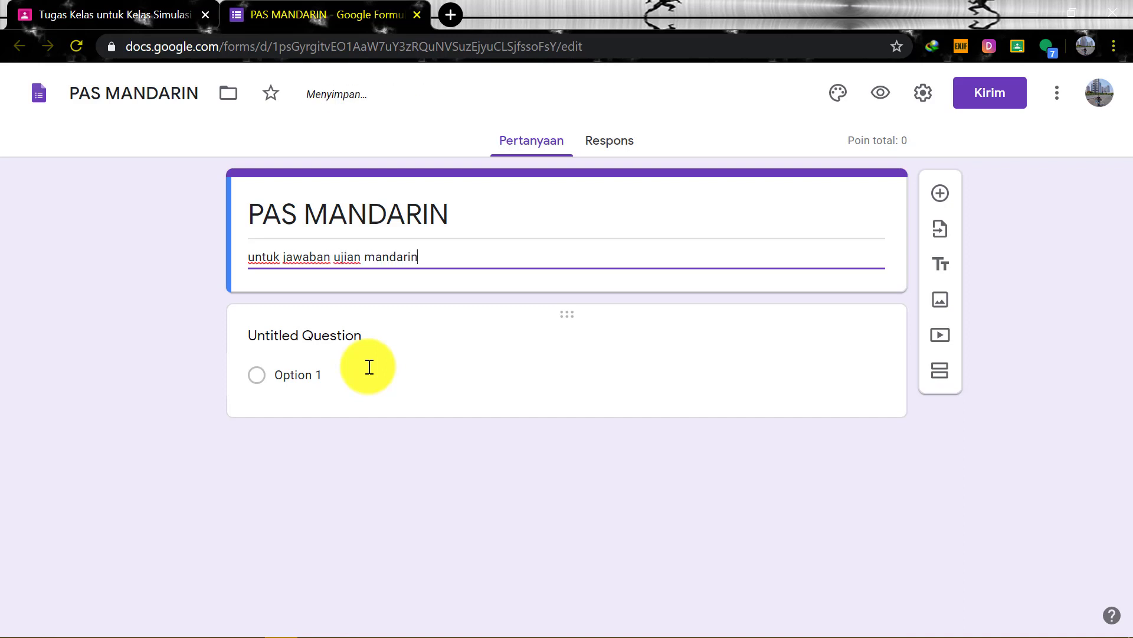
{"action": "type", "text": " silahkan dibuat ke"}
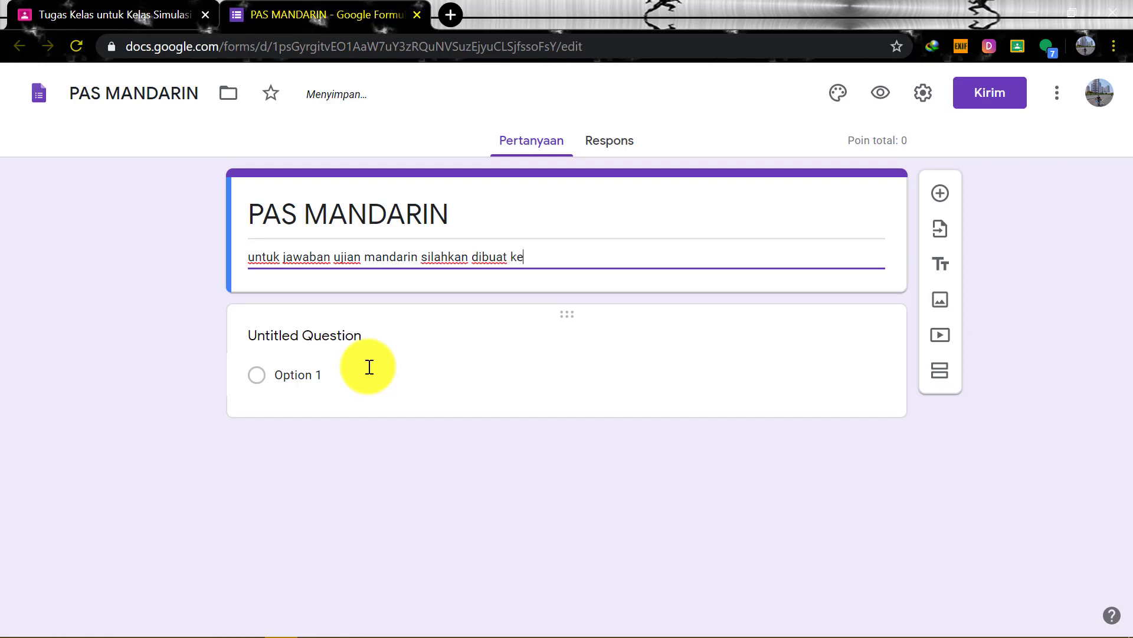
{"action": "type", "text": "di"}
{"action": "type", "text": " kertas"}
{"action": "type", "text": " lalau"}
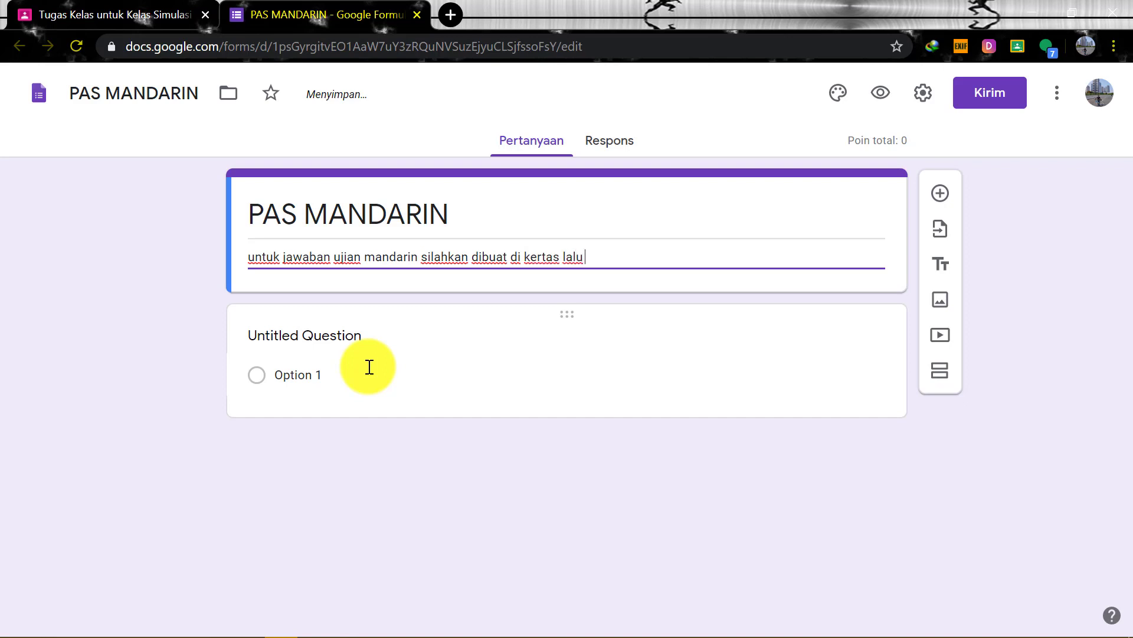
{"action": "type", "text": " tulis ta"}
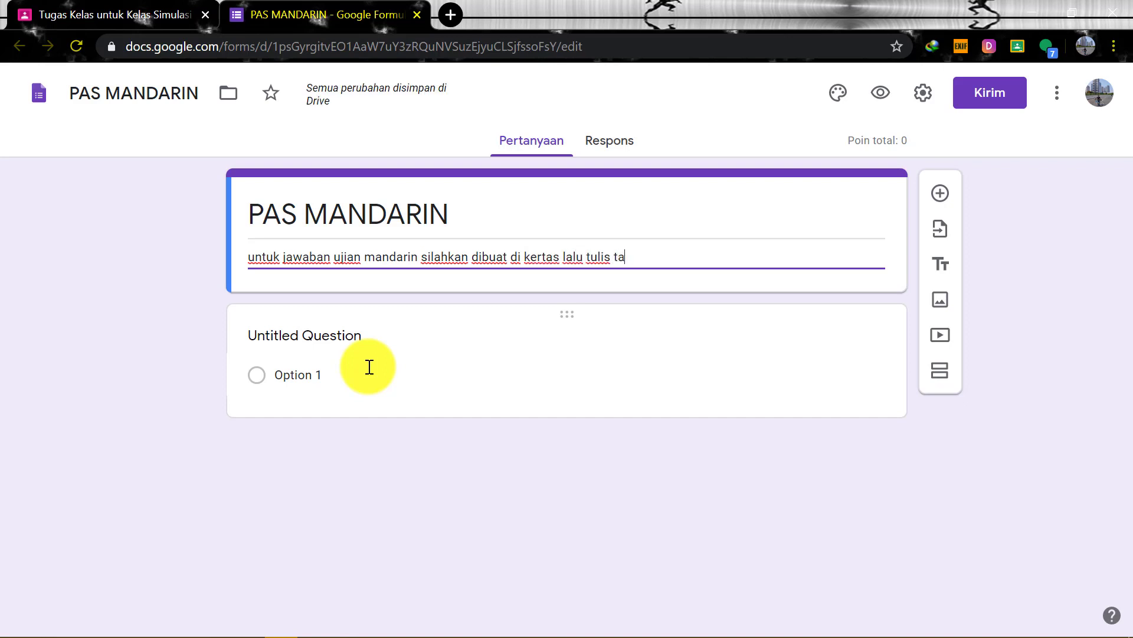
{"action": "type", "text": "ngan kemudian di pu"}
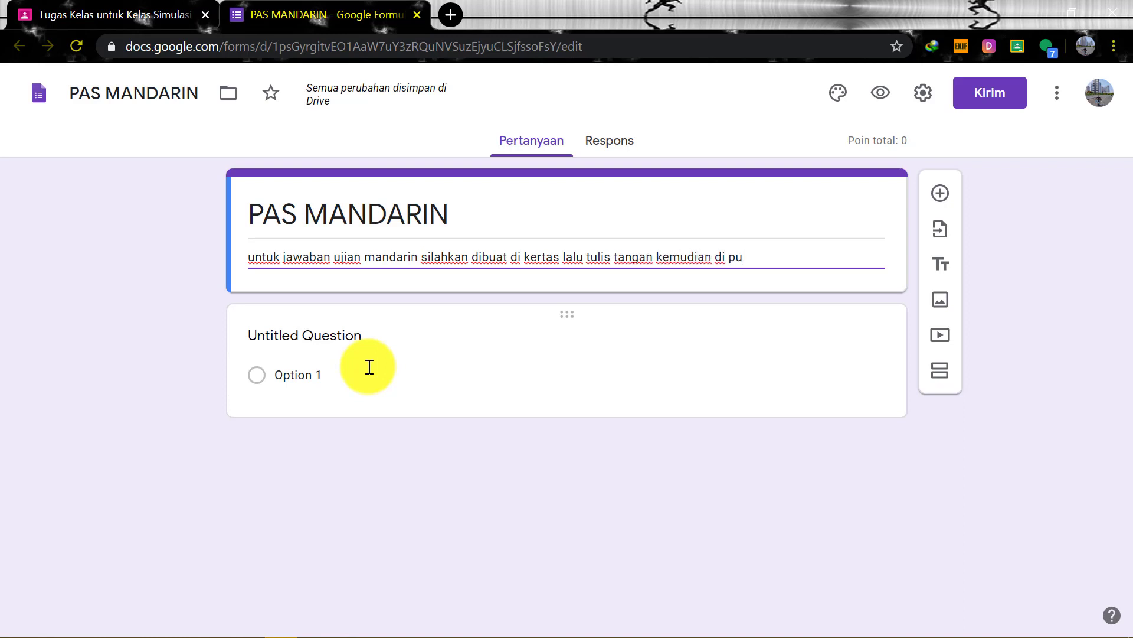
{"action": "key", "text": "BackSpace"}
{"action": "key", "text": "BackSpace"}
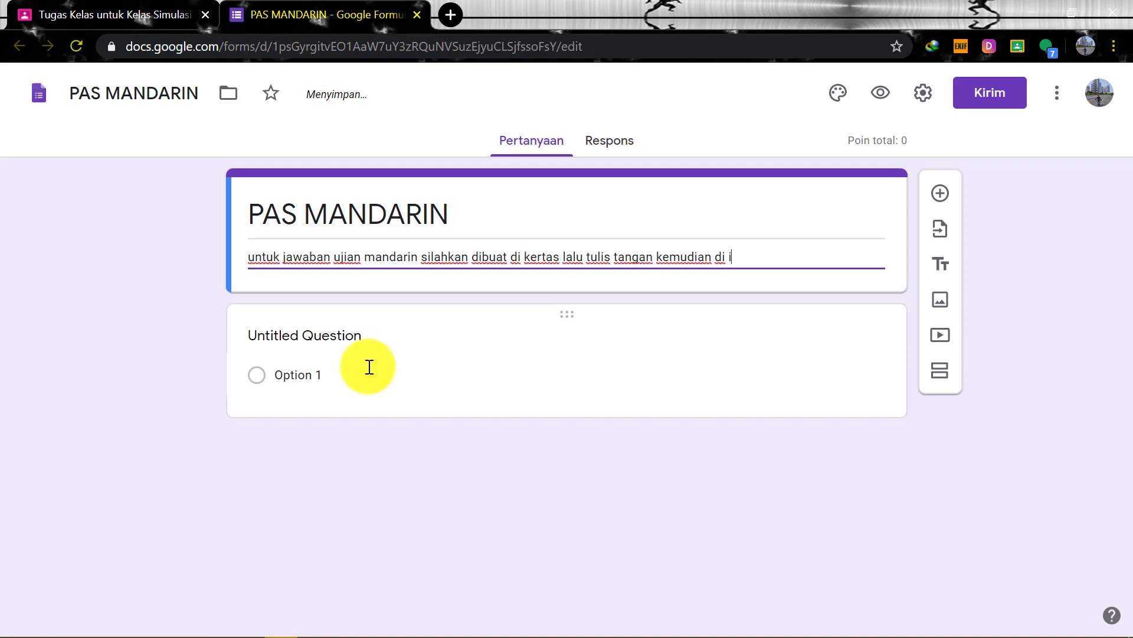
{"action": "type", "text": "uploas"}
{"action": "type", "text": " m"}
{"action": "type", "text": "eal"}
{"action": "key", "text": "BackSpace"}
{"action": "key", "text": "BackSpace"}
{"action": "key", "text": "BackSpace"}
{"action": "type", "text": "lalui men"}
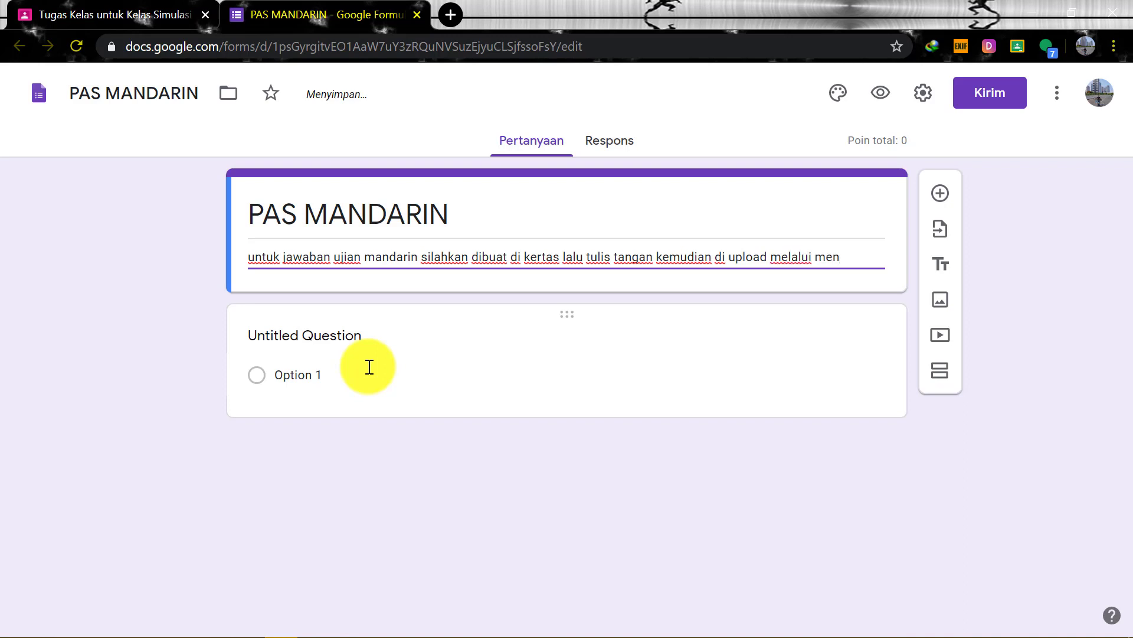
{"action": "type", "text": "u upload"}
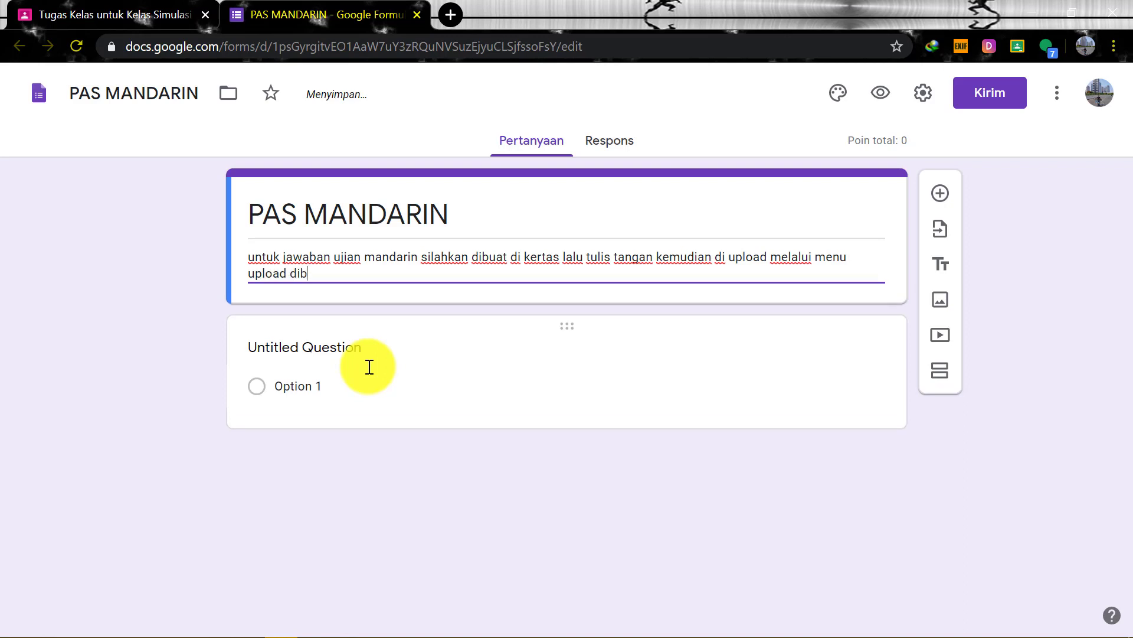
{"action": "type", "text": " dibawah."}
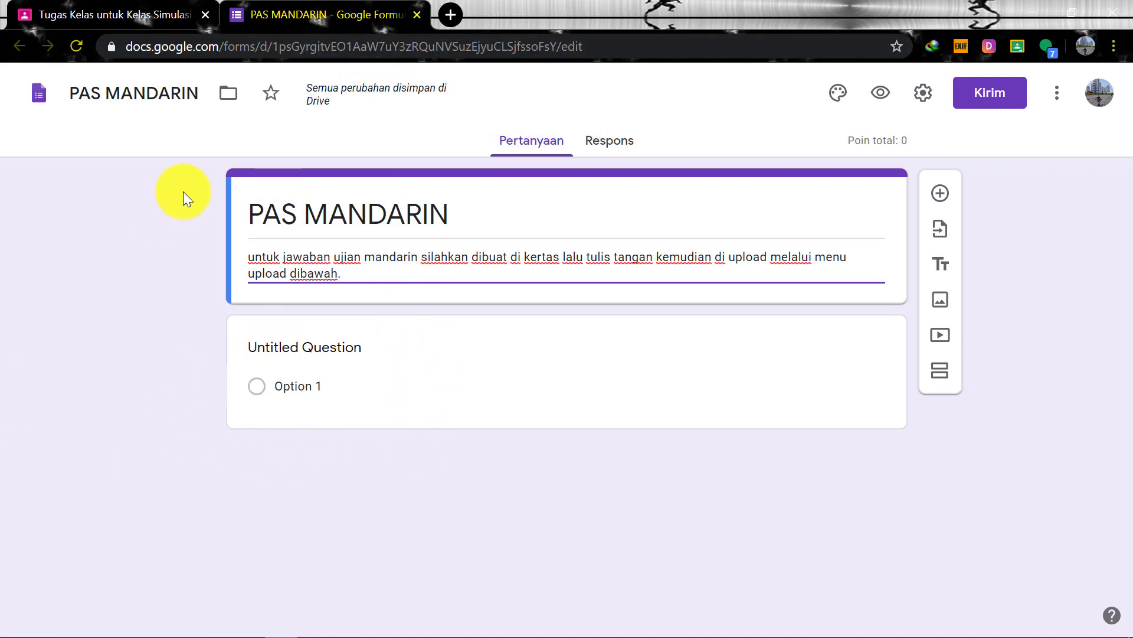
Title the untitled question "Nama", set its answer type to Jawaban singkat and make it required.
{"action": "left_click", "coordinate": [308, 387]}
{"action": "left_click", "coordinate": [385, 362]}
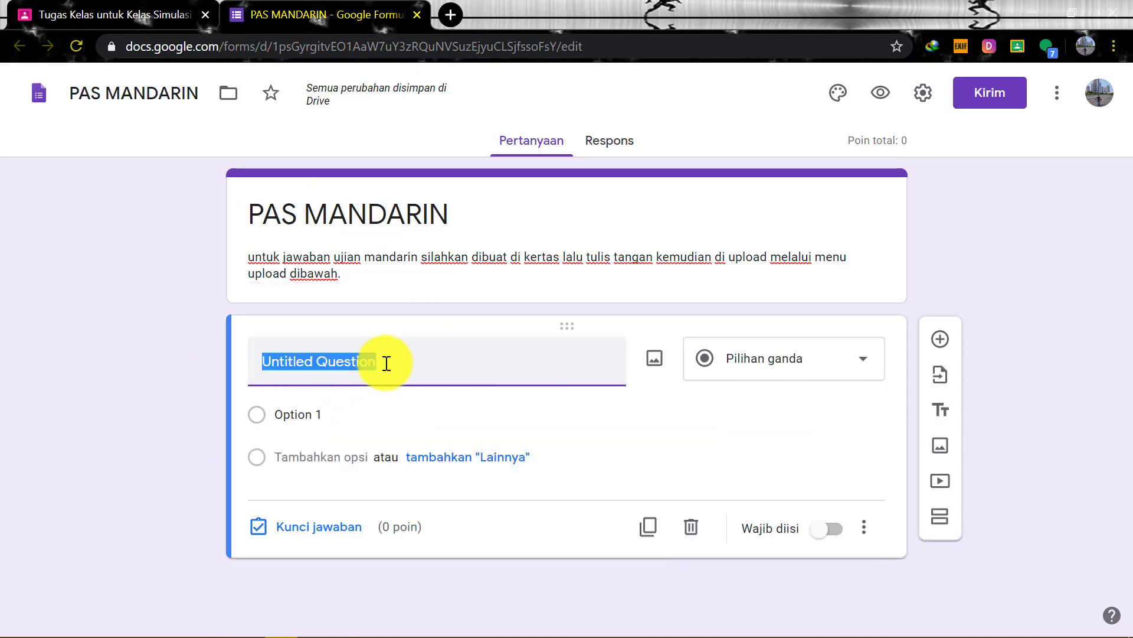
{"action": "type", "text": "Nama"}
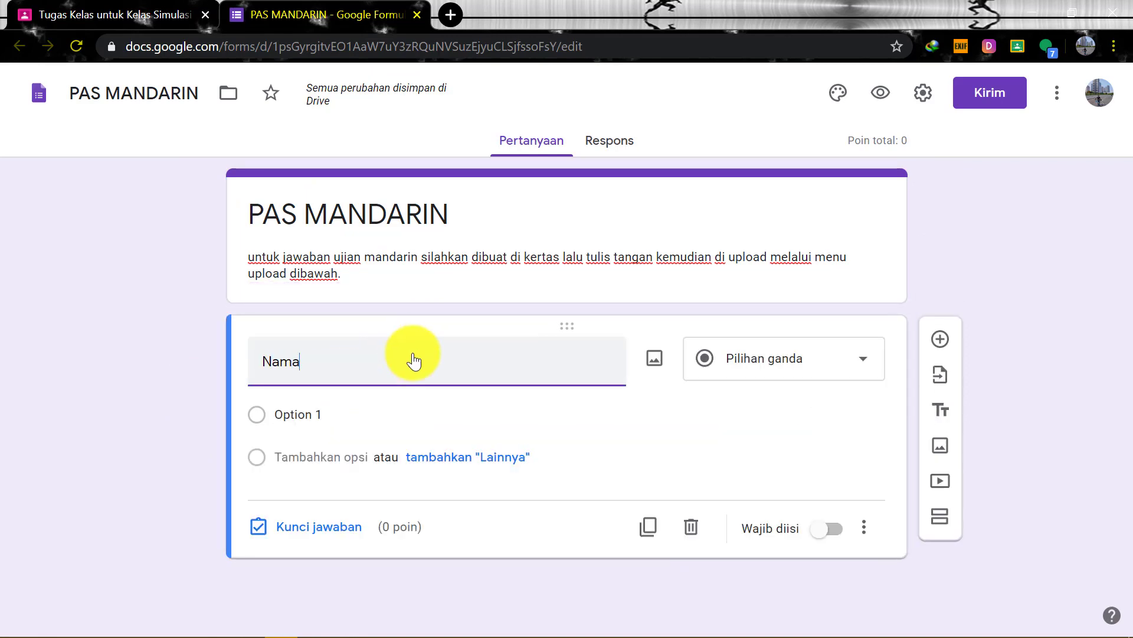
{"action": "left_click", "coordinate": [854, 370]}
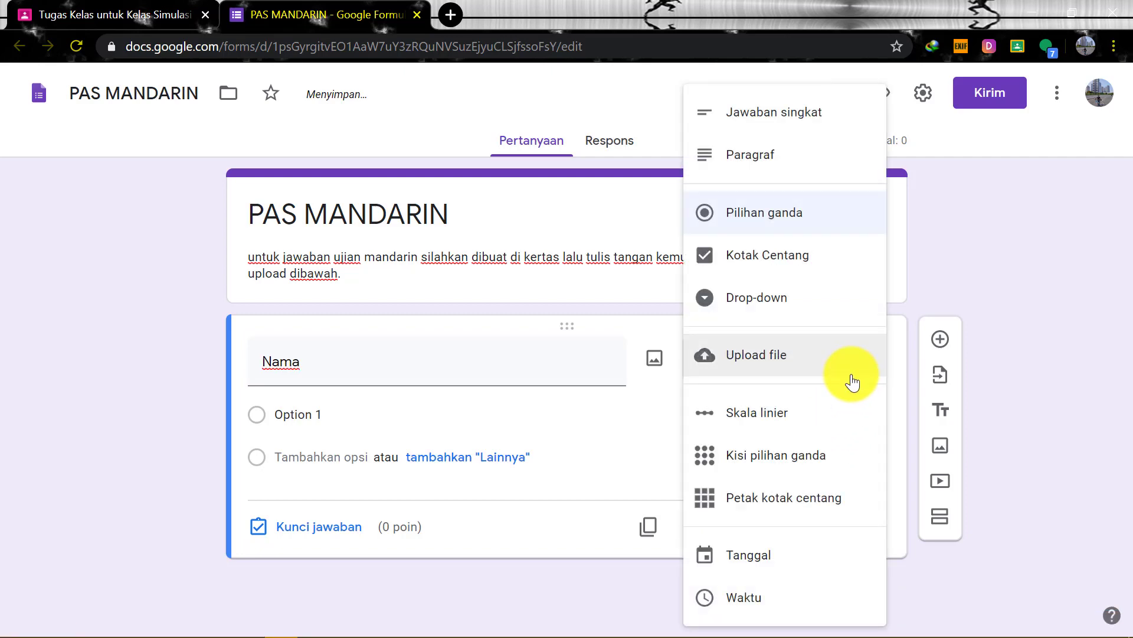
{"action": "left_click", "coordinate": [849, 111]}
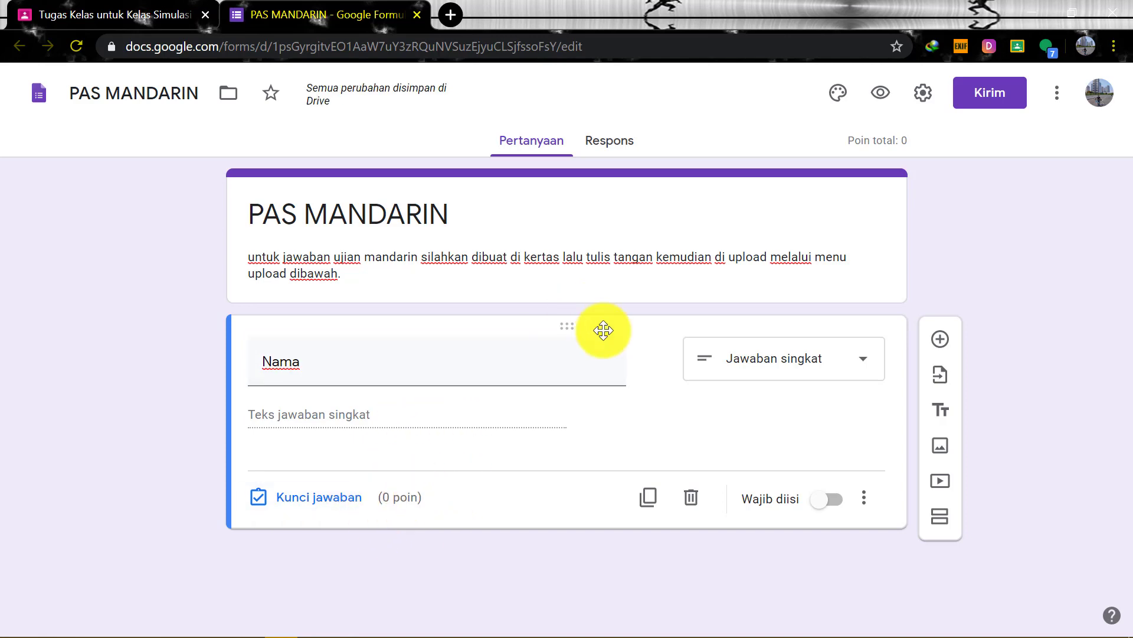
{"action": "left_click", "coordinate": [833, 500]}
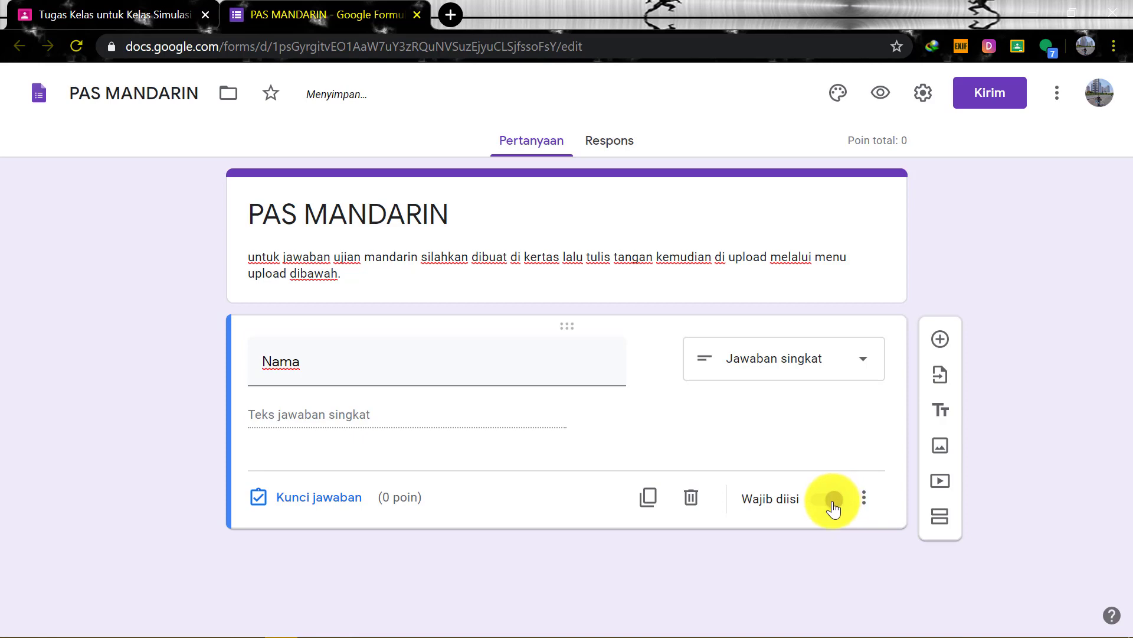
Add a new question titled "Absen" below Nama and make it required.
{"action": "left_click", "coordinate": [939, 341]}
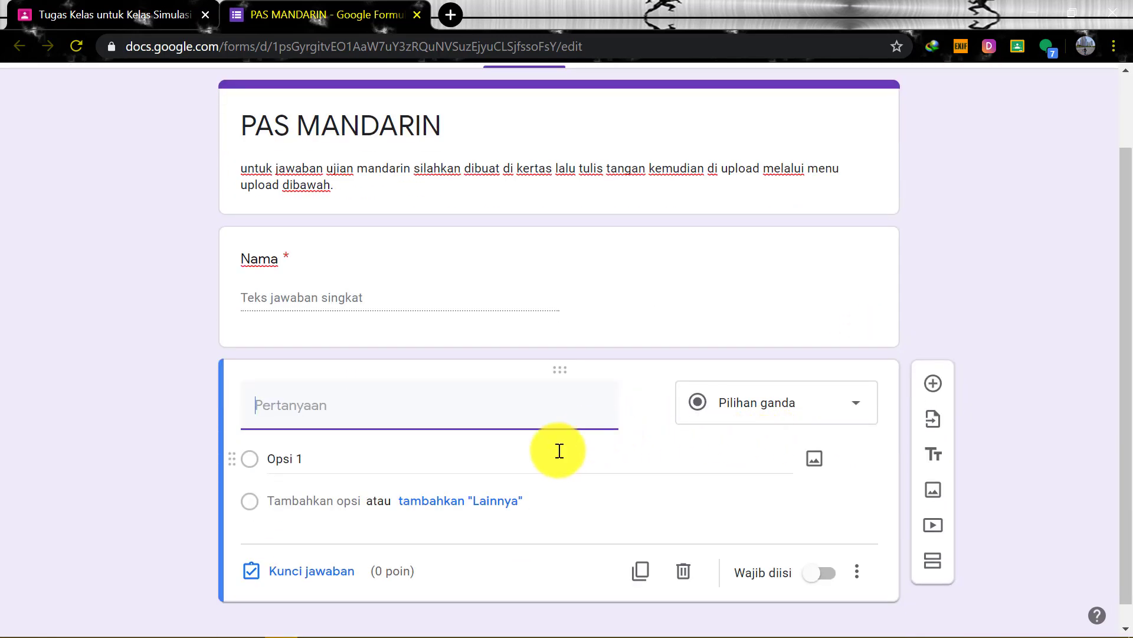
{"action": "type", "text": "Absen"}
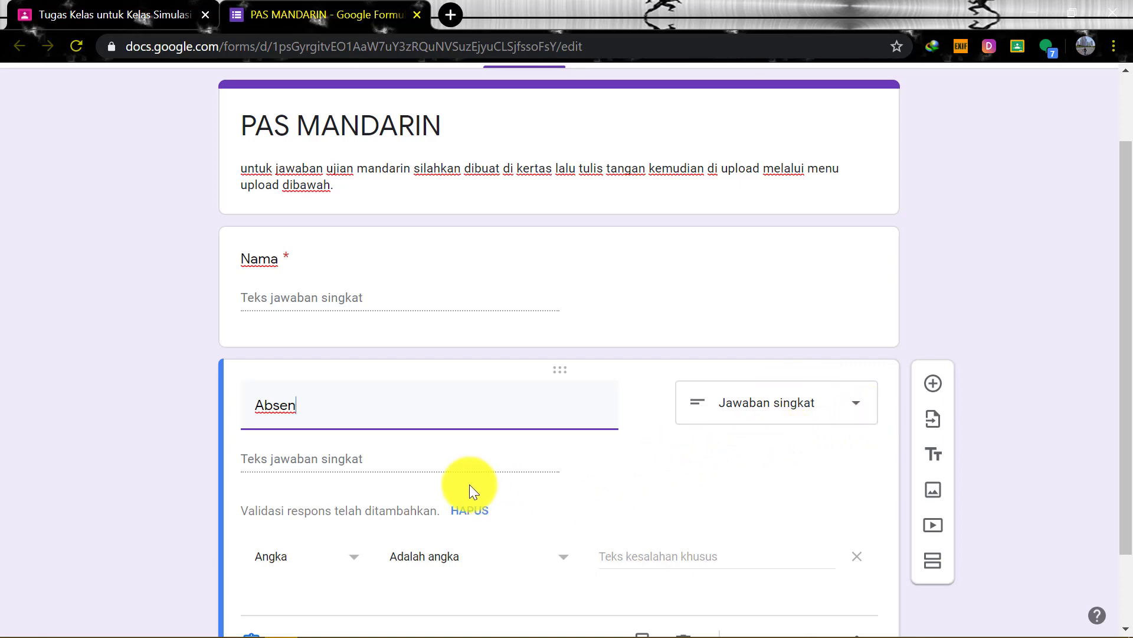
{"action": "scroll", "coordinate": [469, 484], "scroll_direction": "down", "scroll_amount": 2}
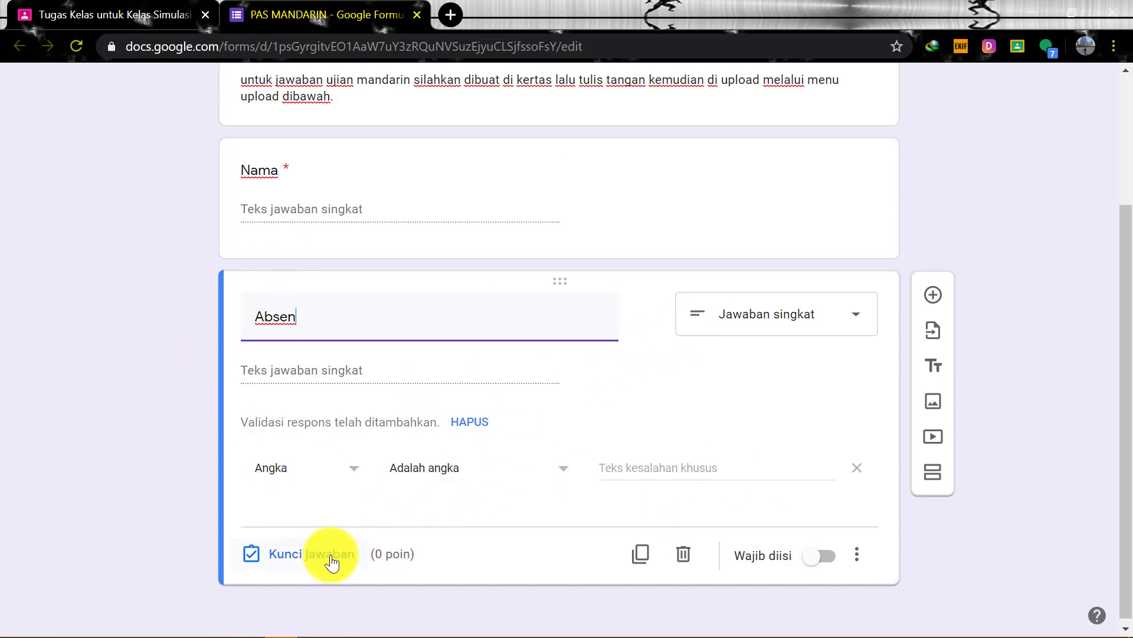
{"action": "left_click", "coordinate": [829, 559]}
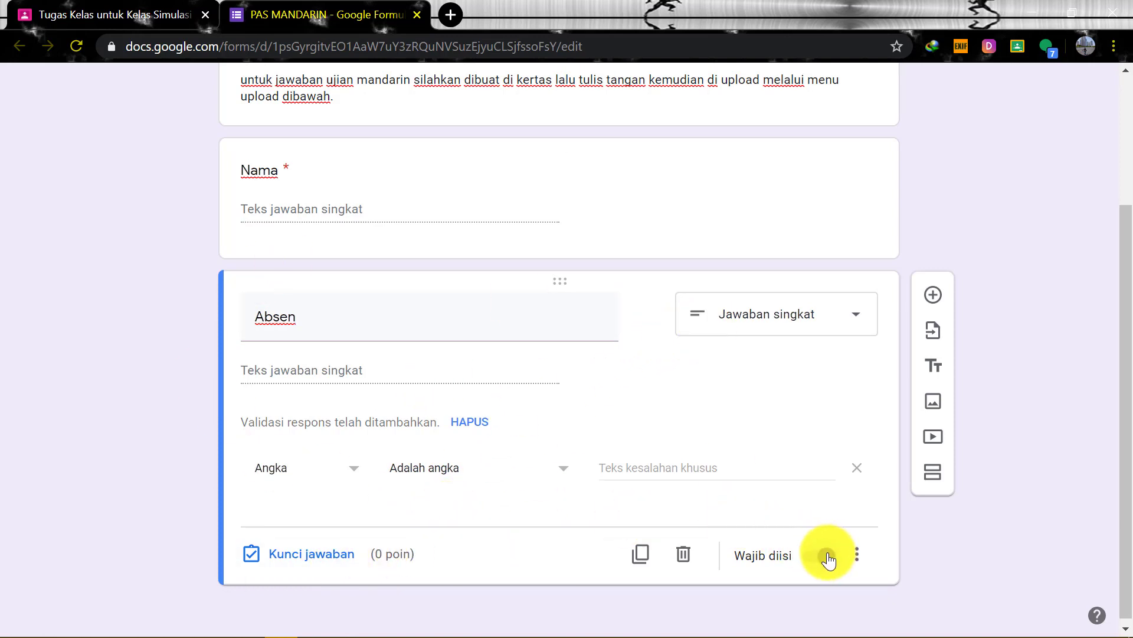
Add a third question titled "Kelas" and set its answer type to Drop-down.
{"action": "left_click", "coordinate": [933, 295]}
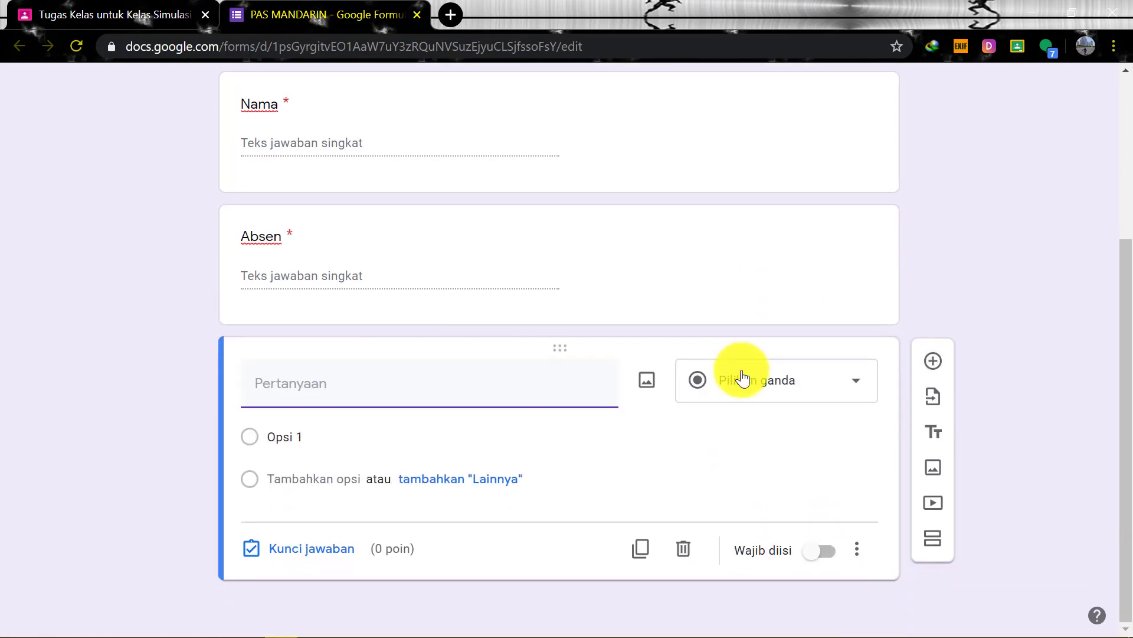
{"action": "type", "text": "Kelas"}
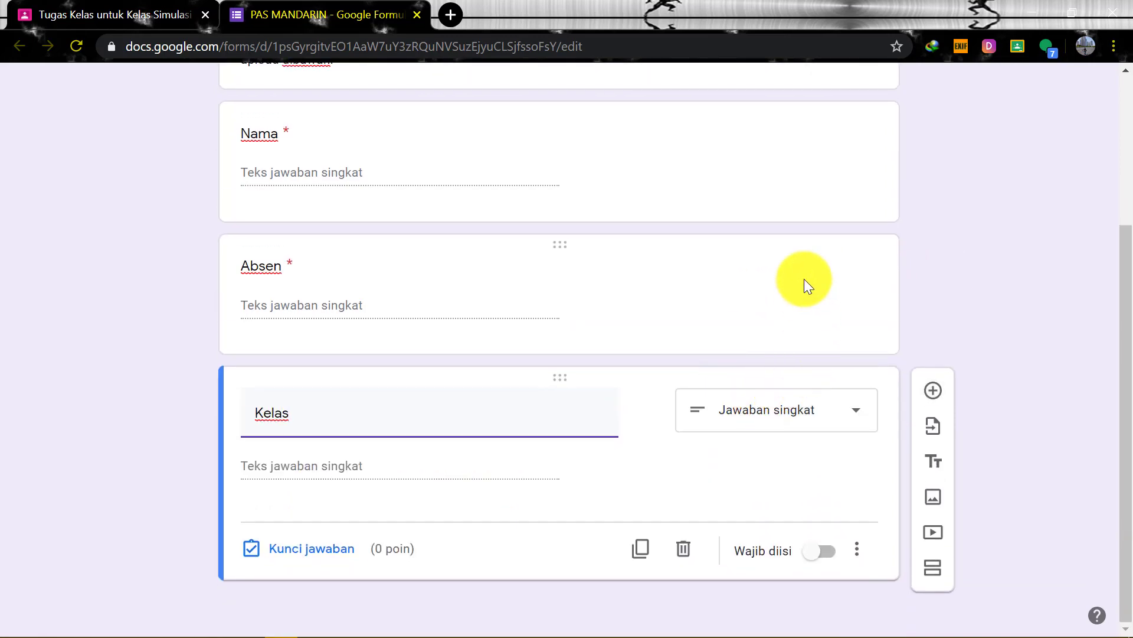
{"action": "left_click", "coordinate": [863, 421]}
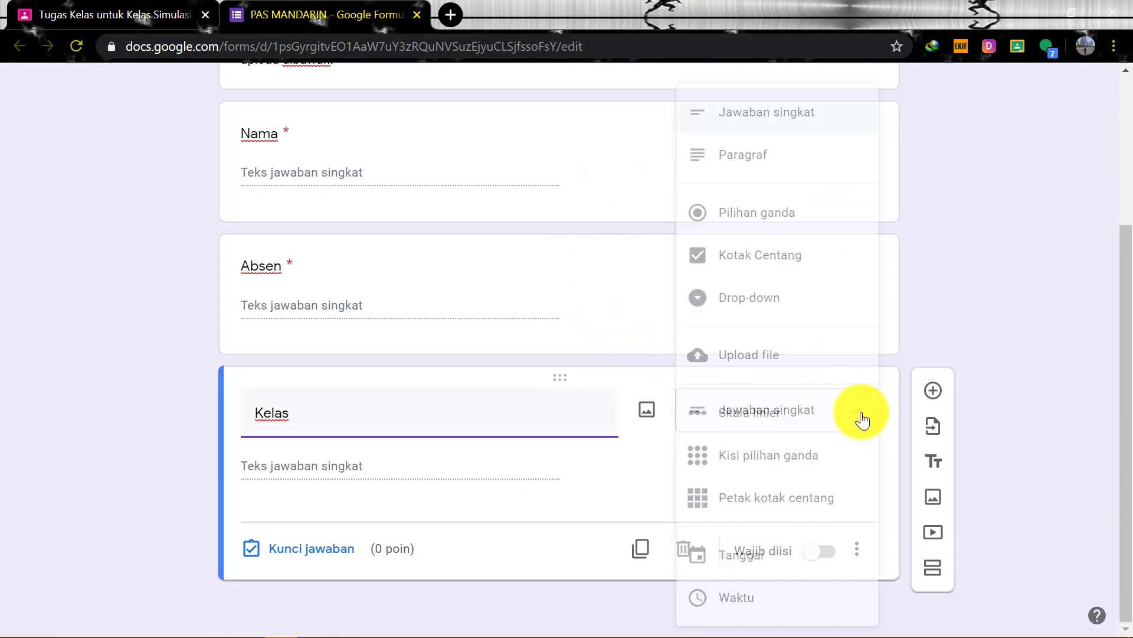
{"action": "left_click", "coordinate": [798, 305]}
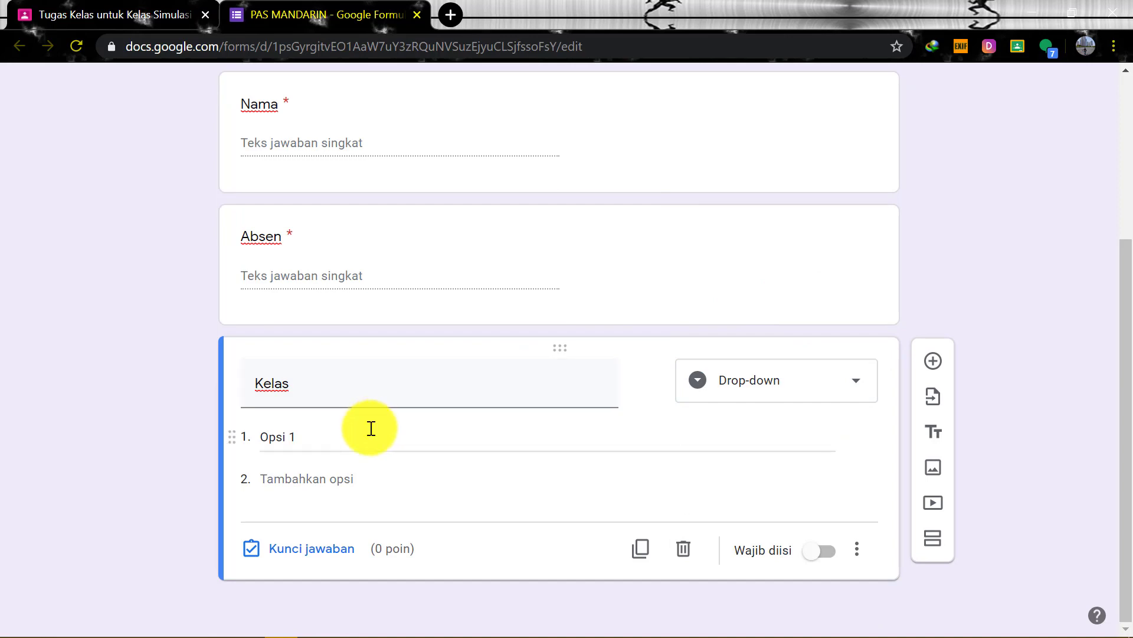
Enter 6A, 6B and 6C as the answer options of the Kelas question and make it required.
{"action": "left_click", "coordinate": [371, 428]}
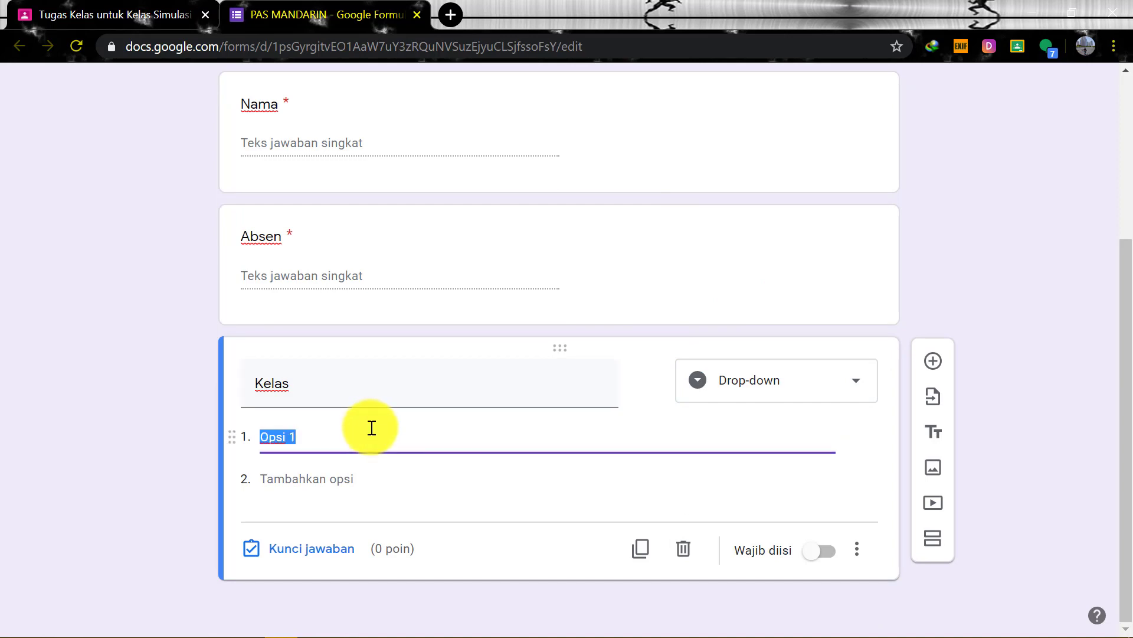
{"action": "type", "text": "6a"}
{"action": "key", "text": "BackSpace"}
{"action": "type", "text": "A"}
{"action": "key", "text": "Return"}
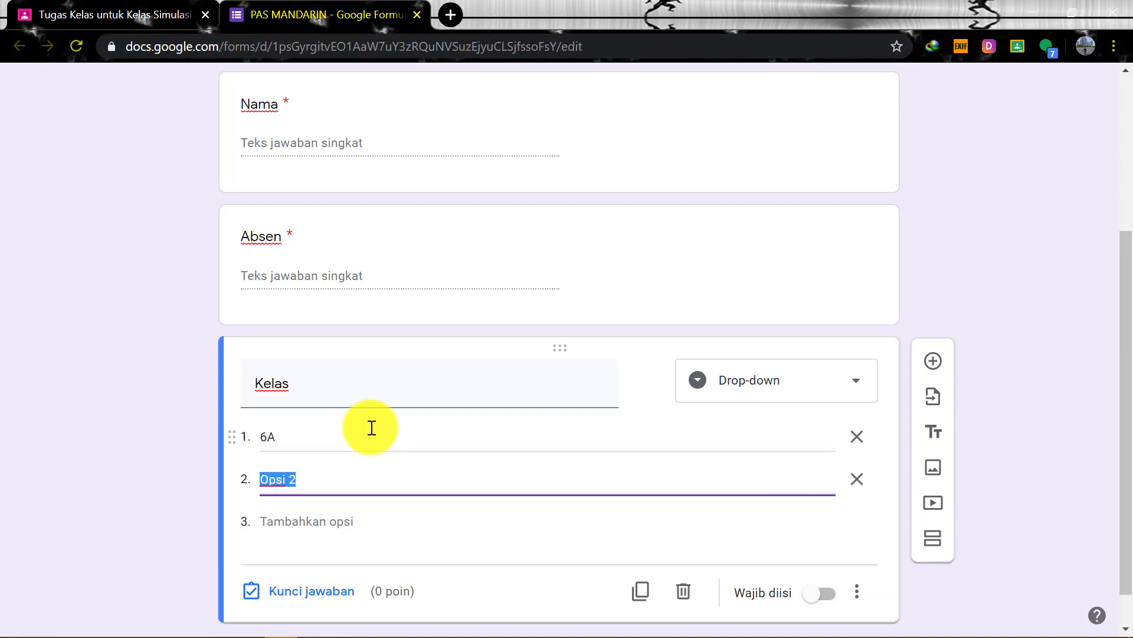
{"action": "type", "text": "6B"}
{"action": "key", "text": "Return"}
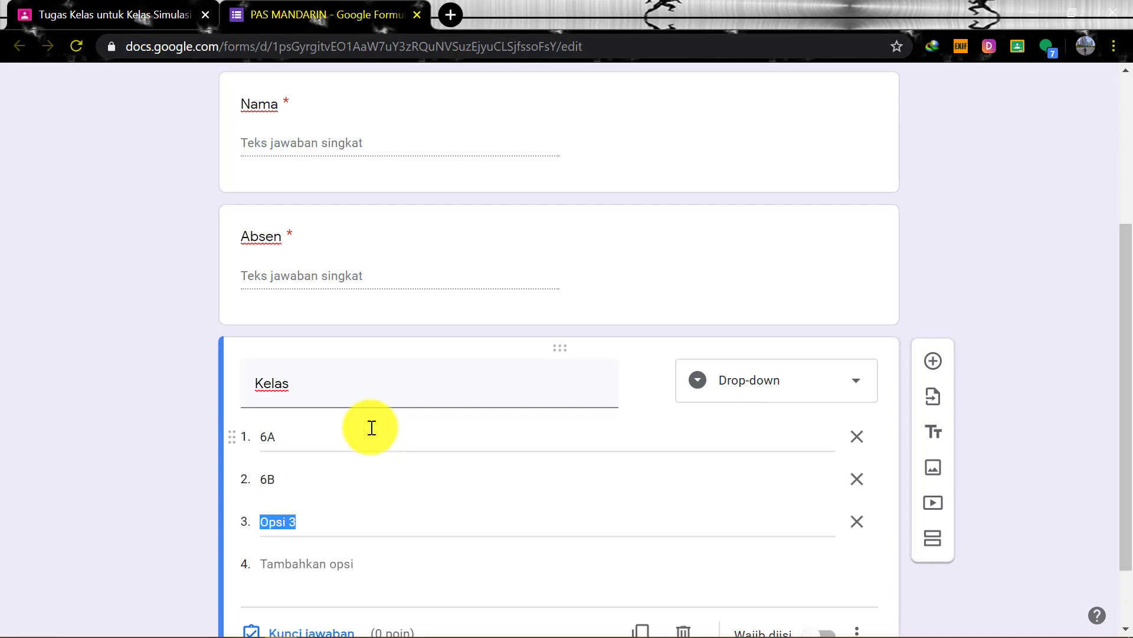
{"action": "type", "text": "6C"}
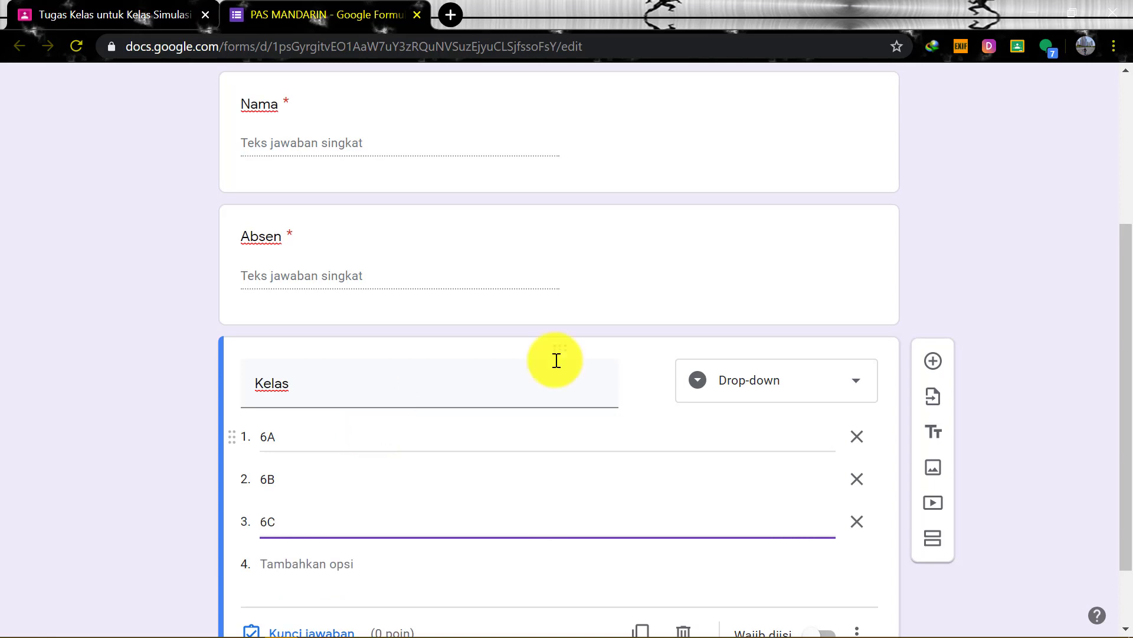
{"action": "scroll", "coordinate": [422, 579], "scroll_direction": "down", "scroll_amount": 1}
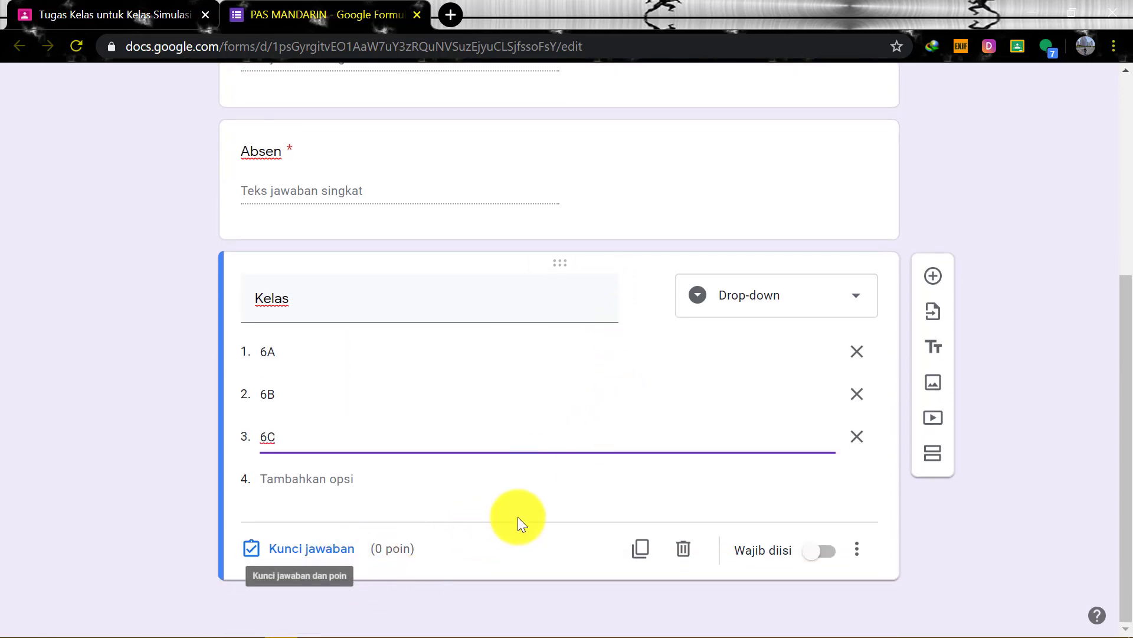
{"action": "left_click", "coordinate": [831, 550]}
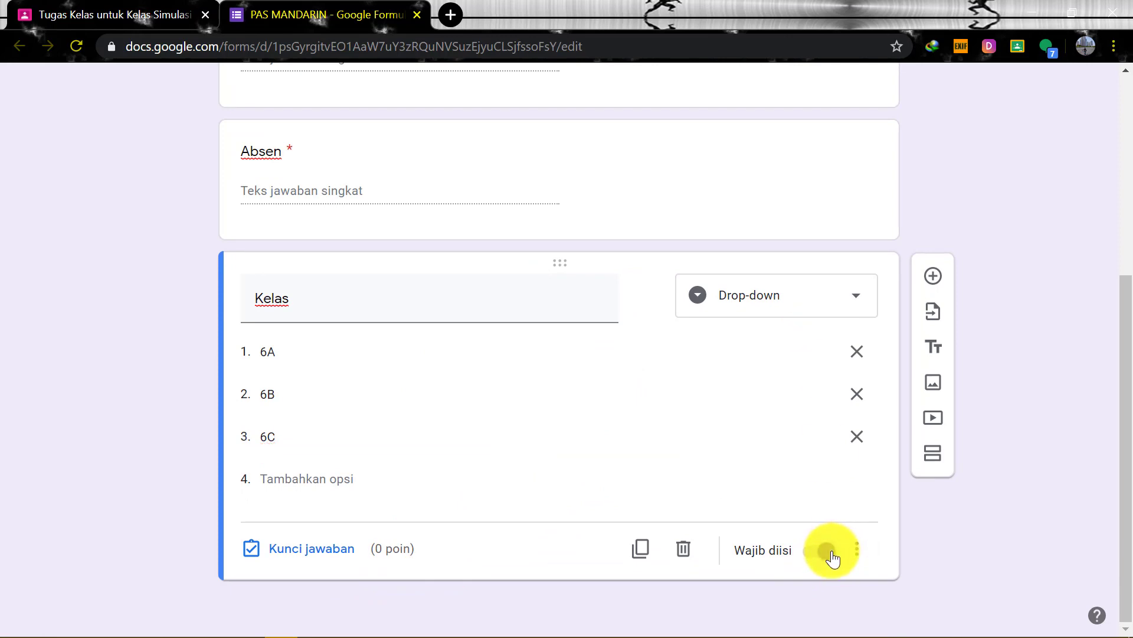
{"action": "left_click", "coordinate": [860, 550]}
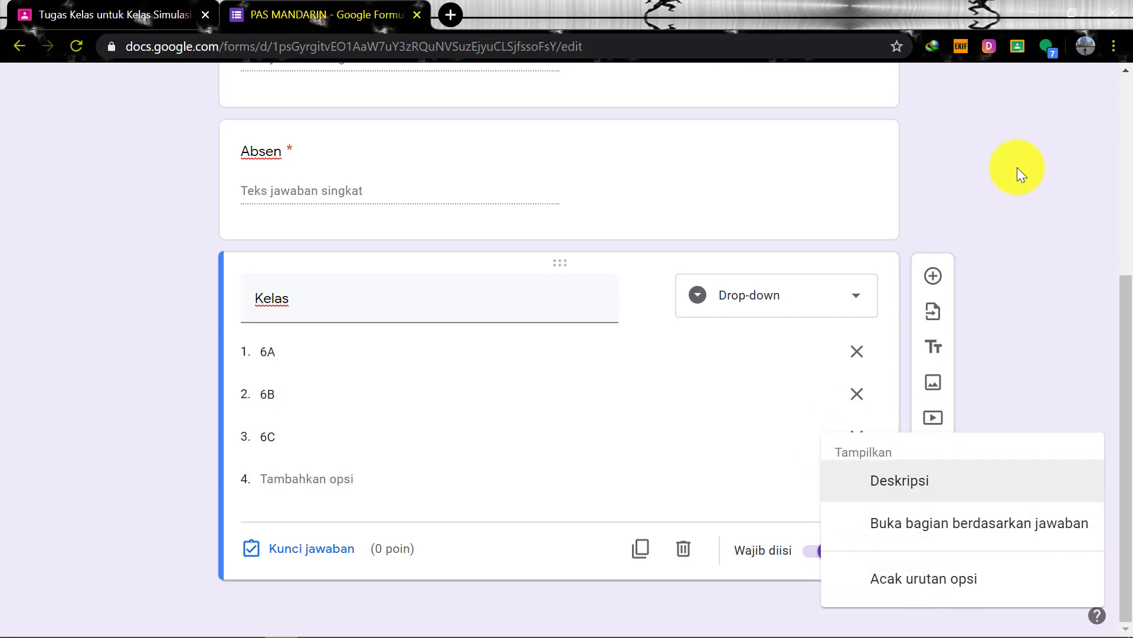
{"action": "left_click", "coordinate": [1005, 197]}
{"action": "scroll", "coordinate": [679, 437], "scroll_direction": "up", "scroll_amount": 5}
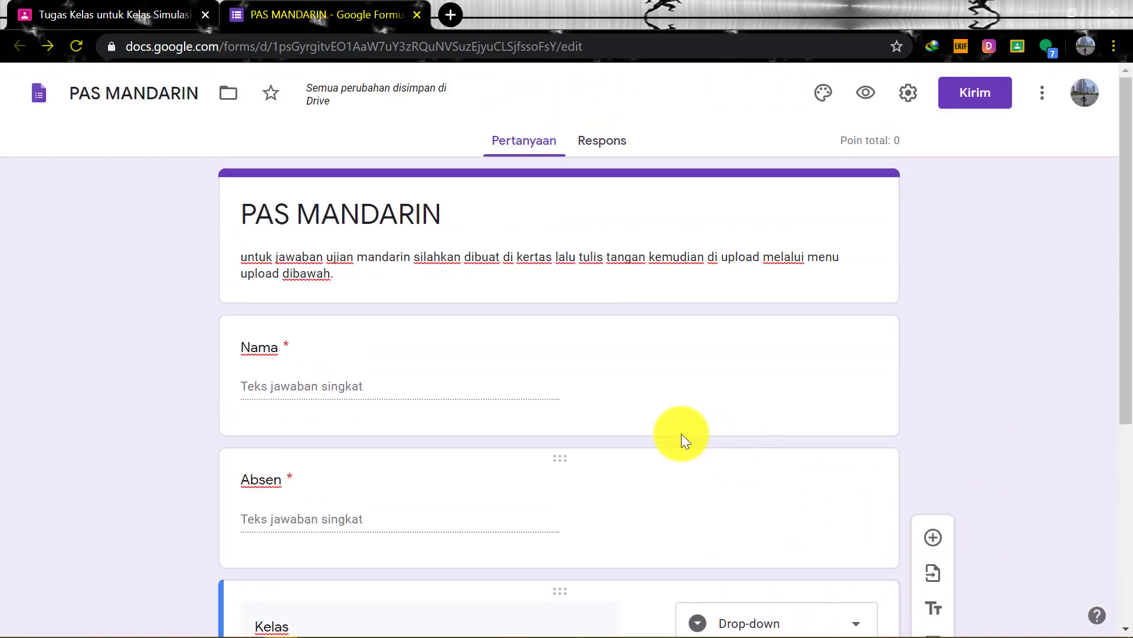
{"action": "scroll", "coordinate": [578, 317], "scroll_direction": "down", "scroll_amount": 4}
{"action": "scroll", "coordinate": [578, 317], "scroll_direction": "down", "scroll_amount": 1}
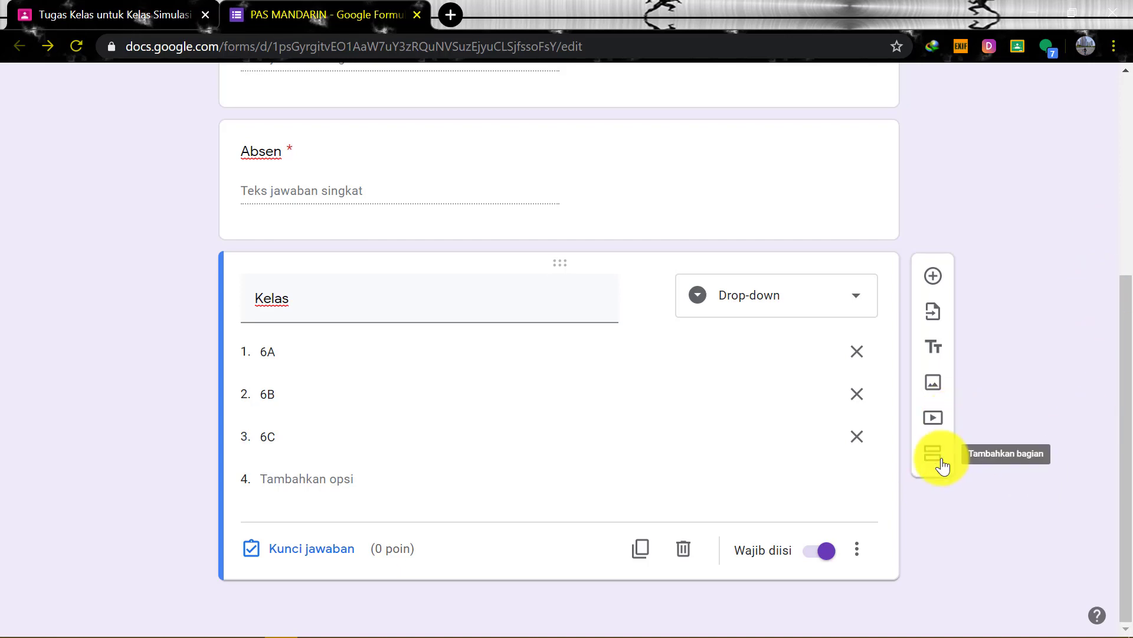
{"action": "scroll", "coordinate": [796, 459], "scroll_direction": "up", "scroll_amount": 5}
{"action": "scroll", "coordinate": [757, 467], "scroll_direction": "down", "scroll_amount": 5}
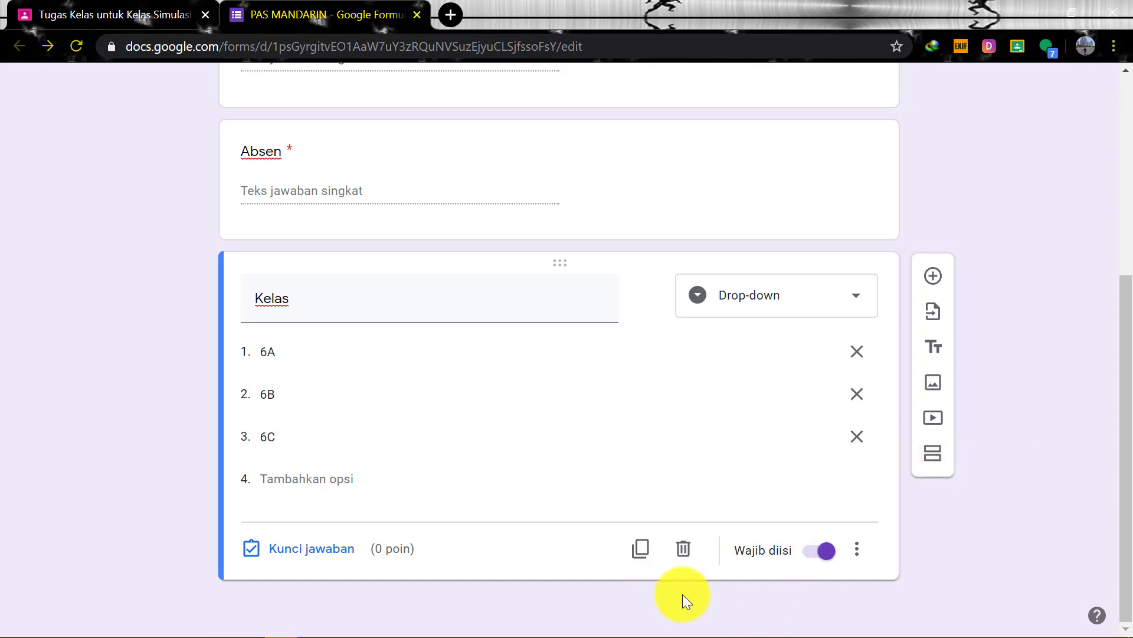
Add a new section to the form after the Kelas question.
{"action": "left_click", "coordinate": [932, 454]}
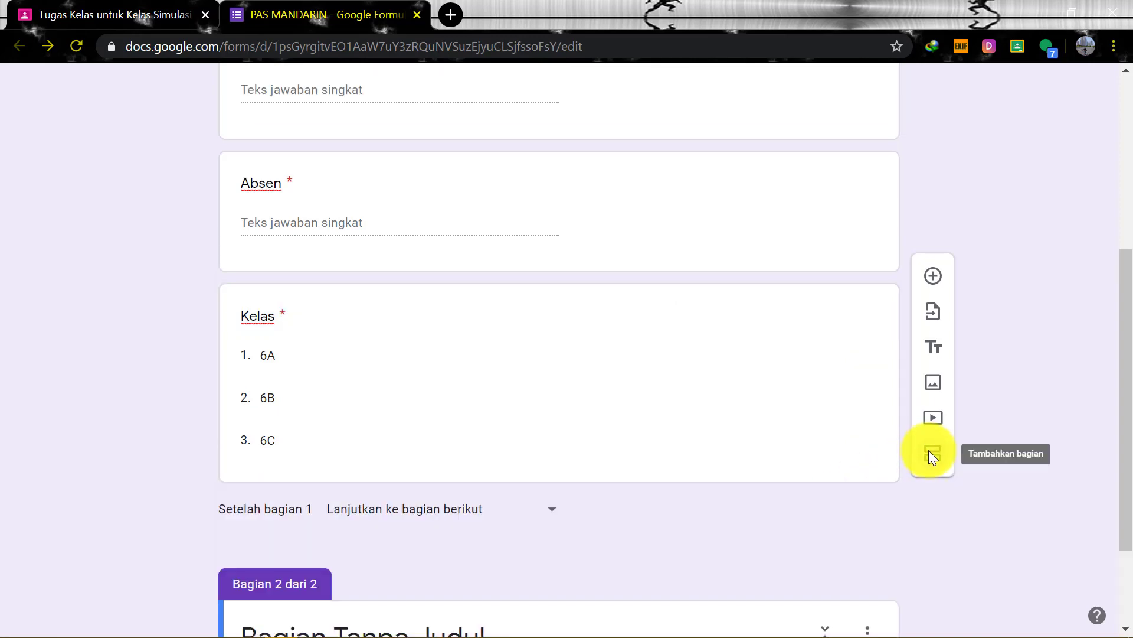
{"action": "scroll", "coordinate": [451, 392], "scroll_direction": "up", "scroll_amount": 10}
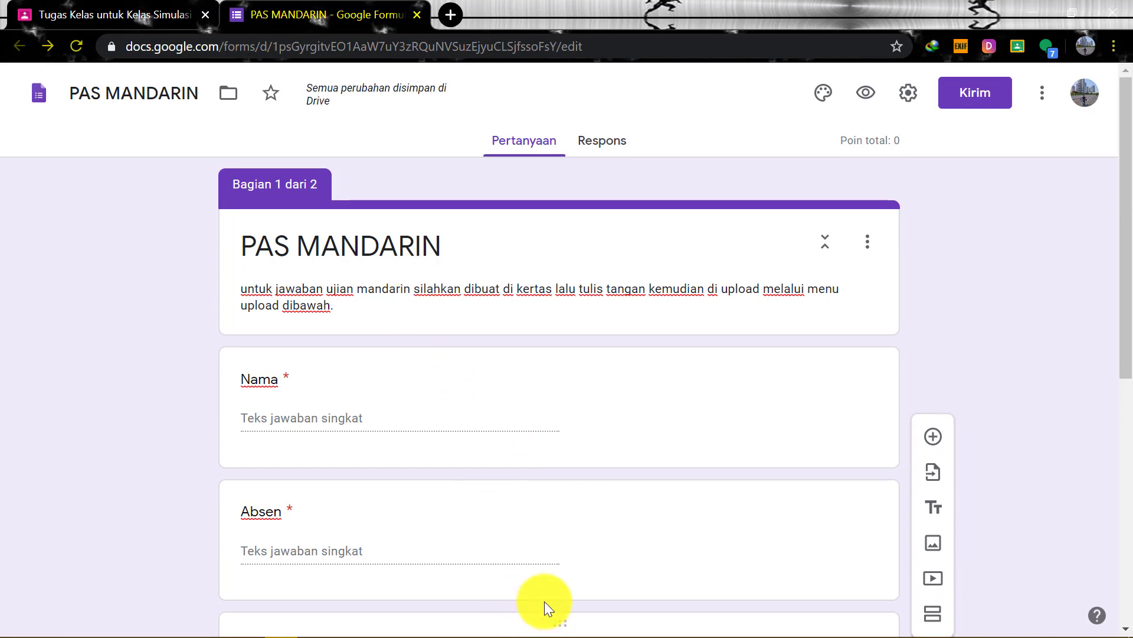
{"action": "scroll", "coordinate": [530, 520], "scroll_direction": "down", "scroll_amount": 10}
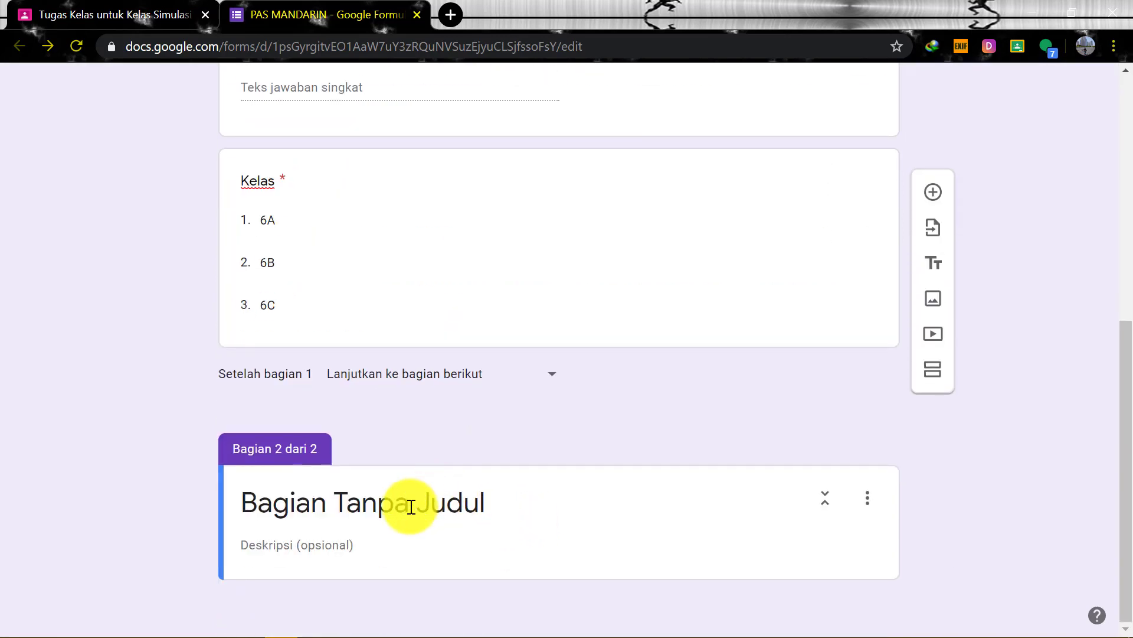
Title the untitled second section "PAS MANDARIN".
{"action": "left_click", "coordinate": [508, 498]}
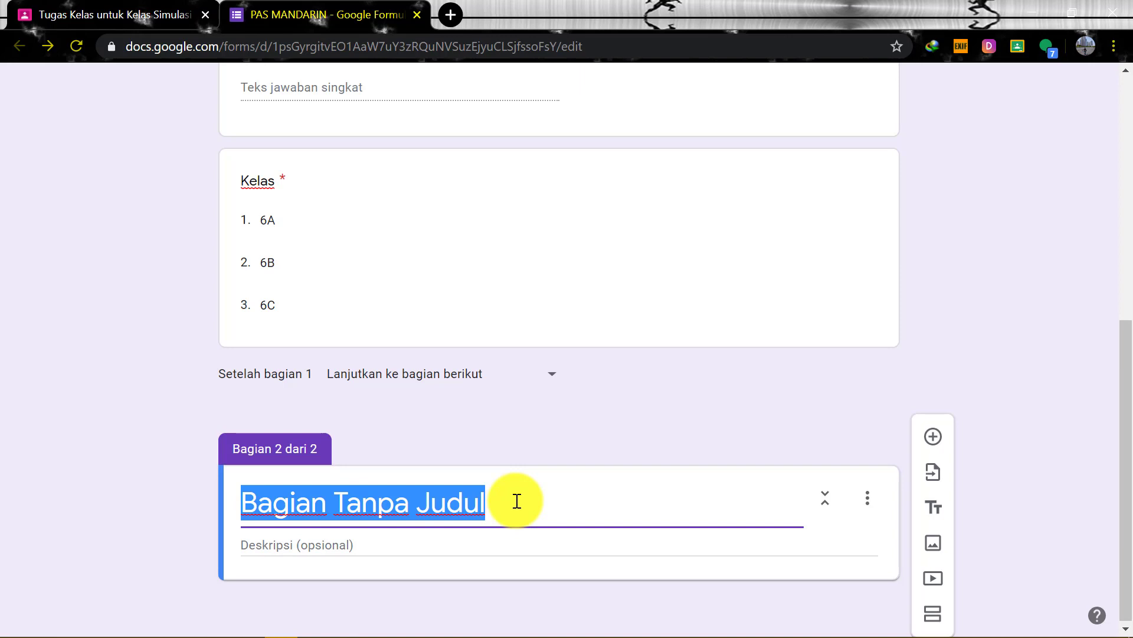
{"action": "type", "text": "p"}
{"action": "key", "text": "BackSpace"}
{"action": "type", "text": "PAS "}
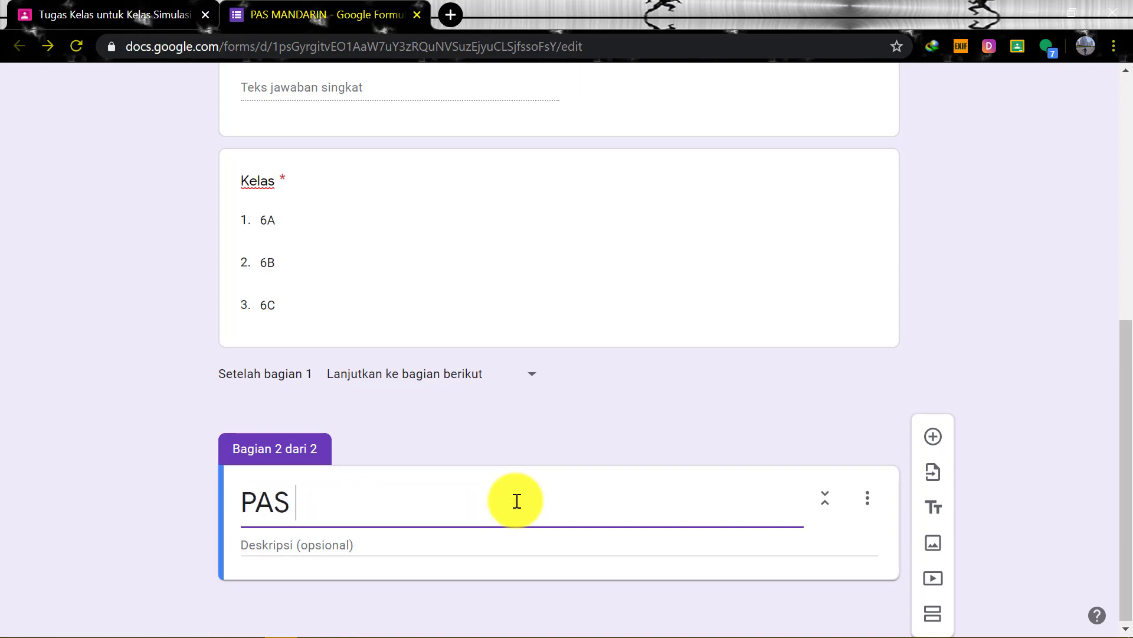
{"action": "type", "text": "MADNAR"}
{"action": "key", "text": "BackSpace"}
{"action": "key", "text": "BackSpace"}
{"action": "key", "text": "BackSpace"}
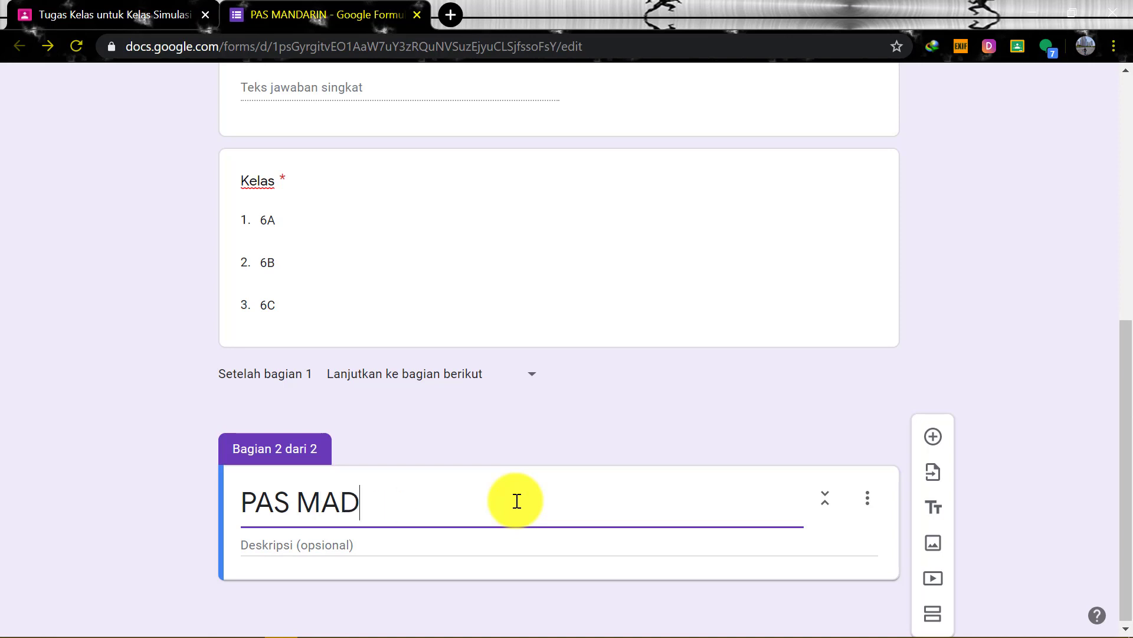
{"action": "key", "text": "BackSpace"}
{"action": "type", "text": "NDARIN"}
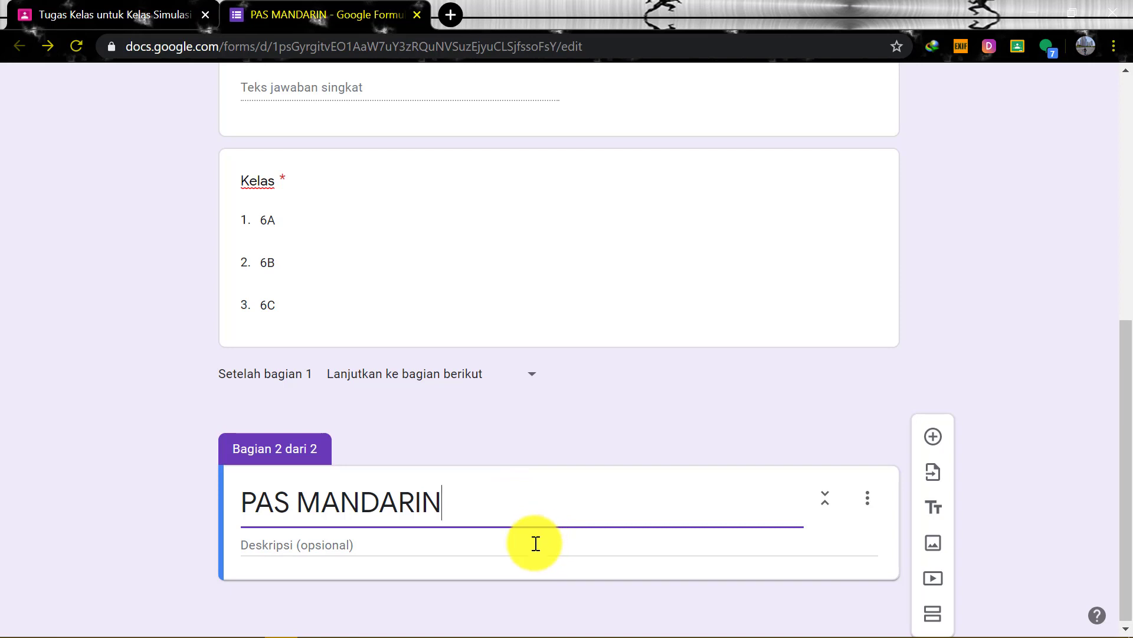
{"action": "left_click", "coordinate": [342, 539]}
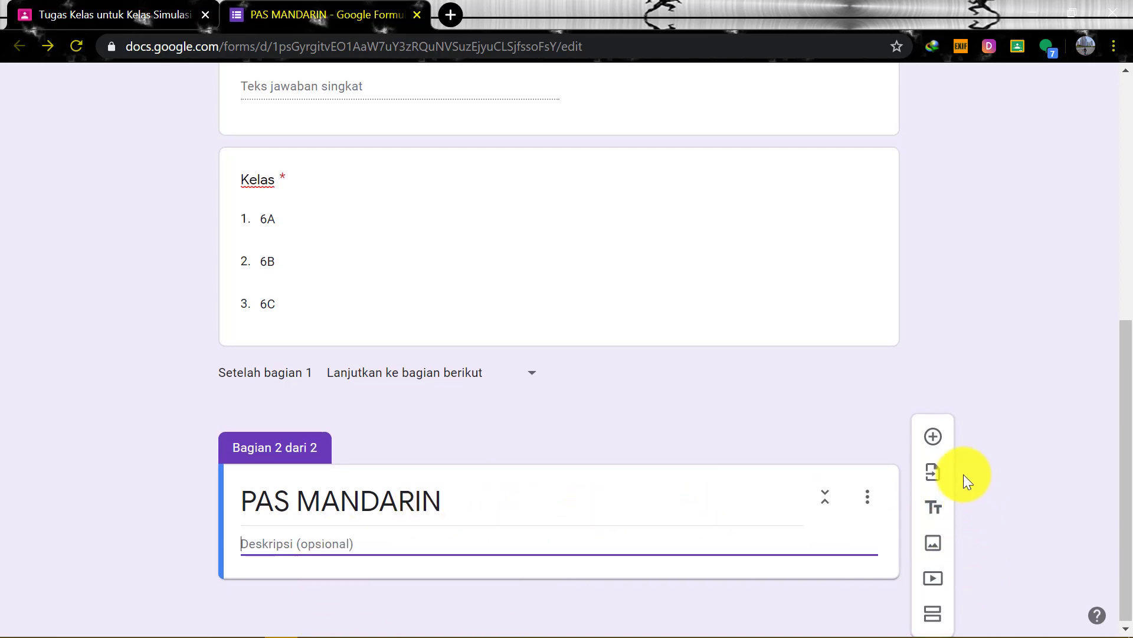
Add a multiple-choice question titled "PILIH JAWABAN A" to the second section, with the options A, B, C and D.
{"action": "left_click", "coordinate": [933, 437]}
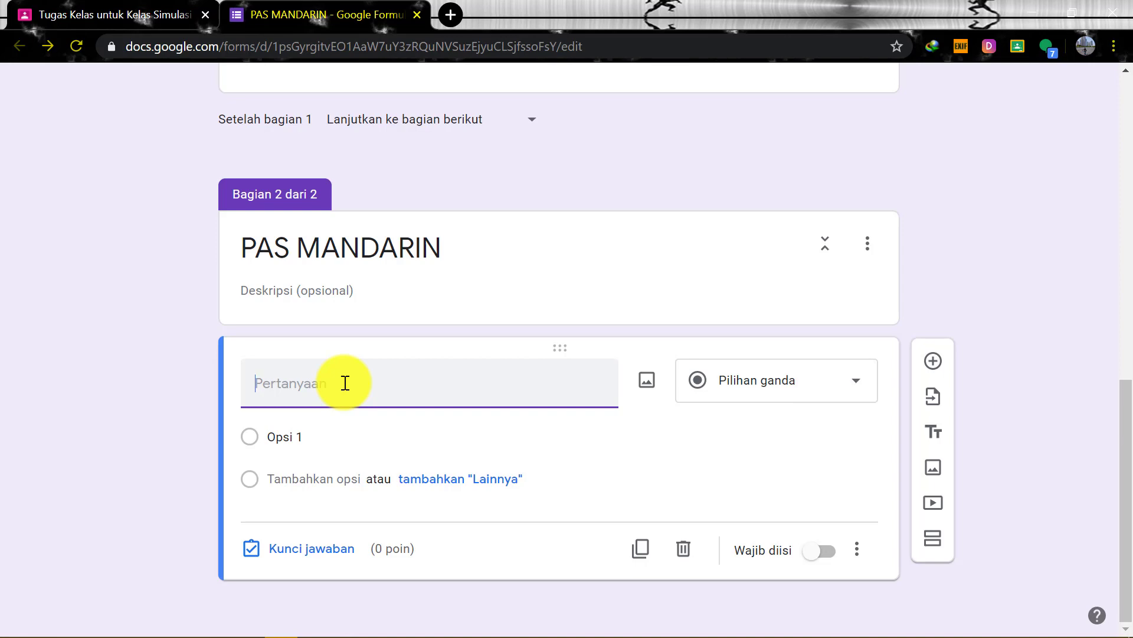
{"action": "type", "text": "PILIH JAWABAN A"}
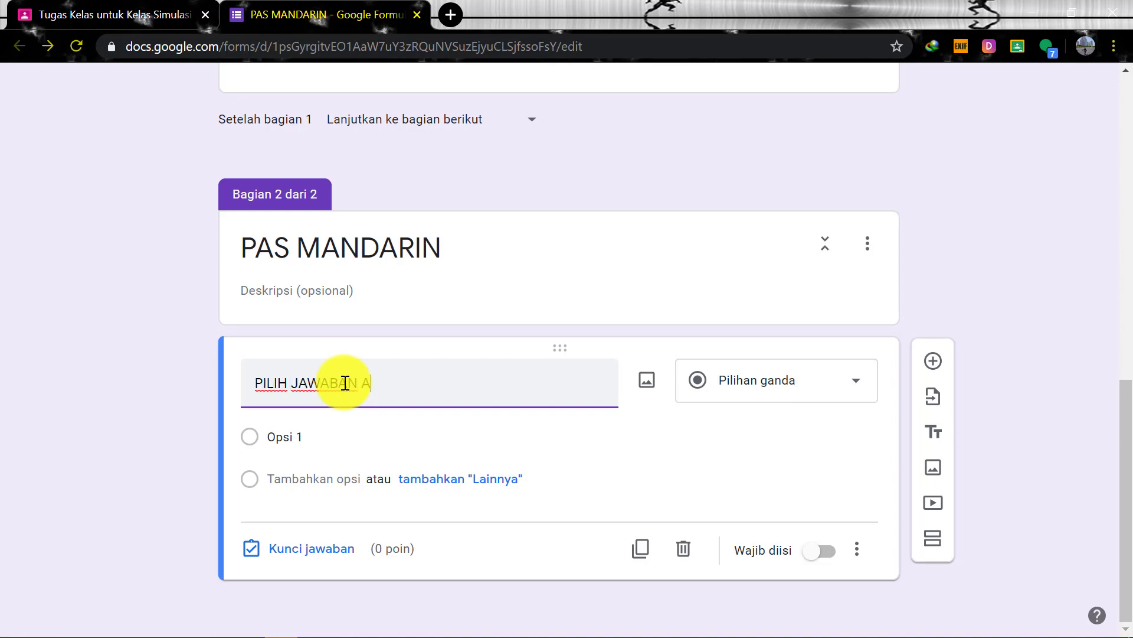
{"action": "left_click", "coordinate": [282, 436]}
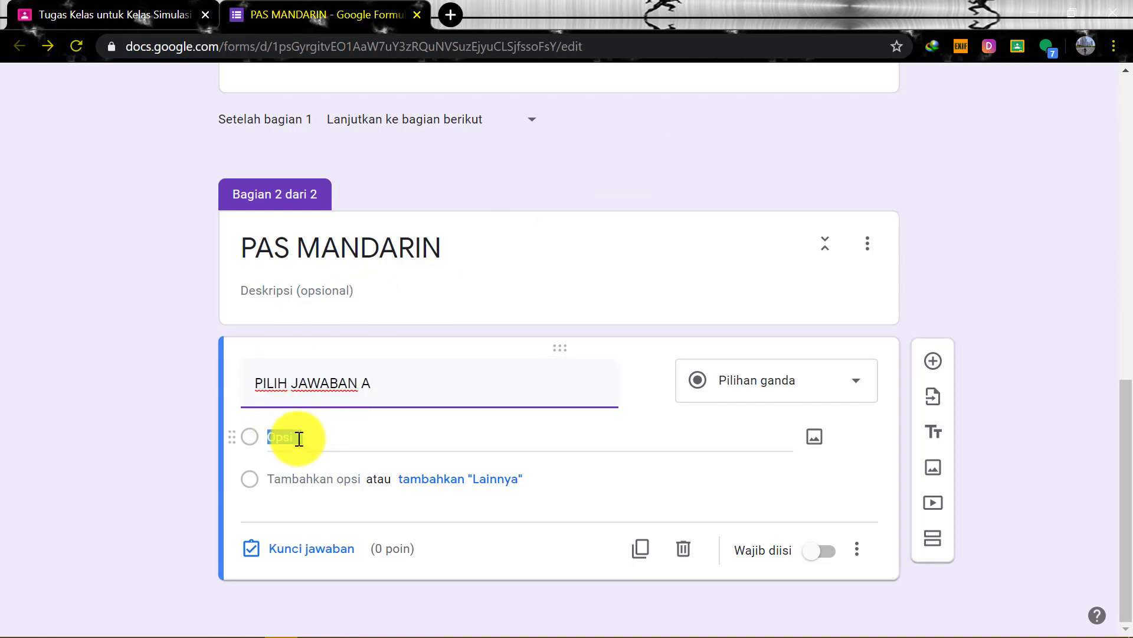
{"action": "type", "text": "A"}
{"action": "key", "text": "Return"}
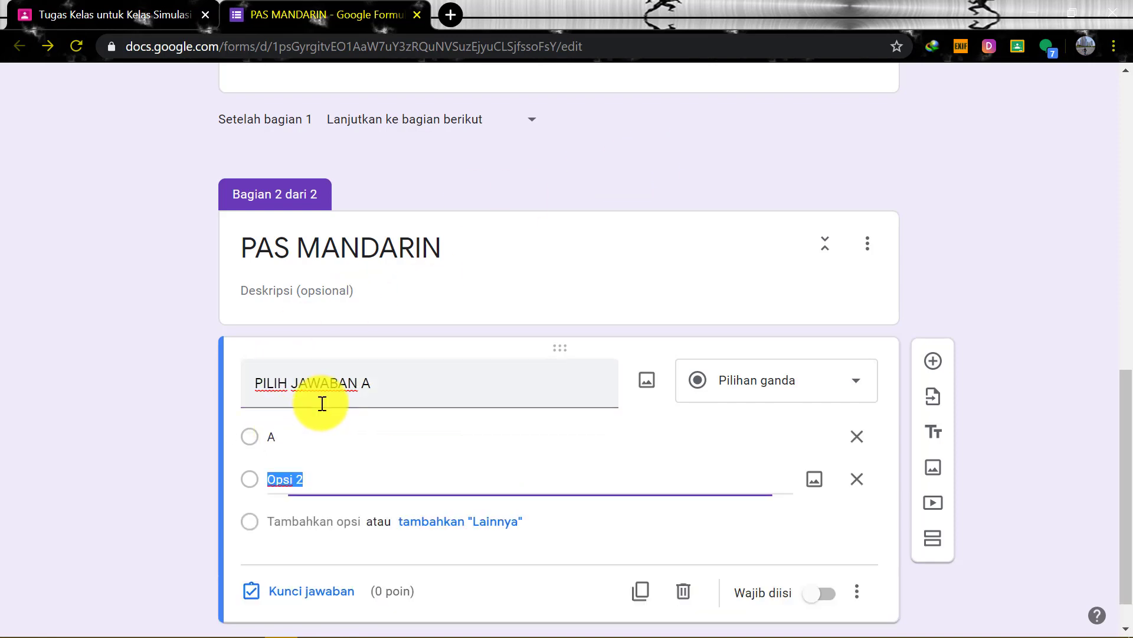
{"action": "type", "text": "B"}
{"action": "key", "text": "Return"}
{"action": "type", "text": "C"}
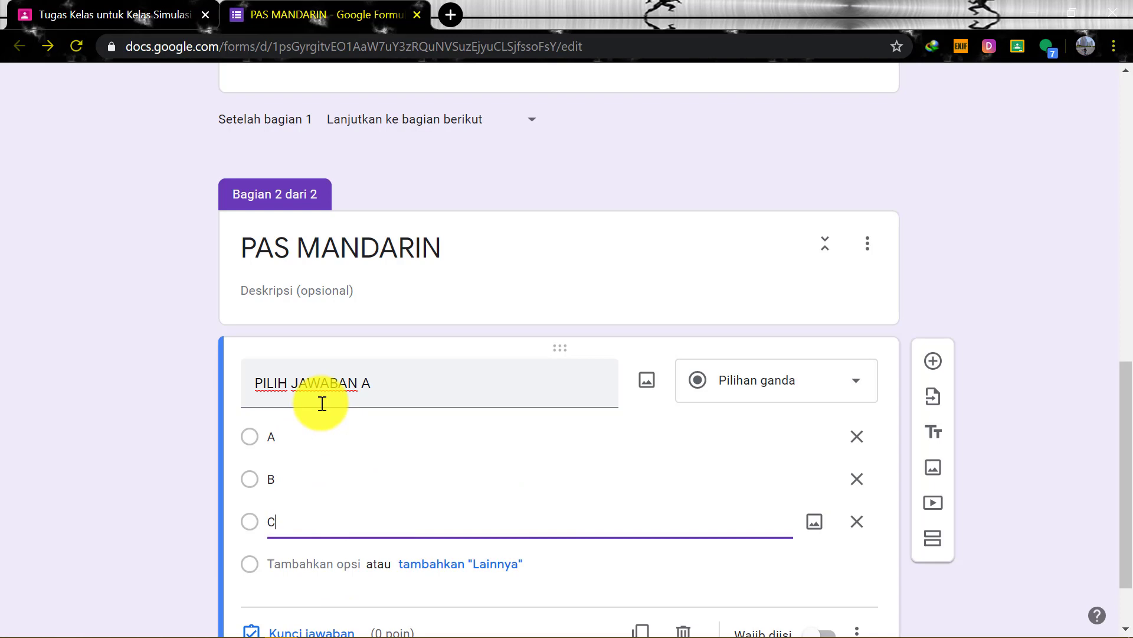
{"action": "key", "text": "Return"}
{"action": "type", "text": "D"}
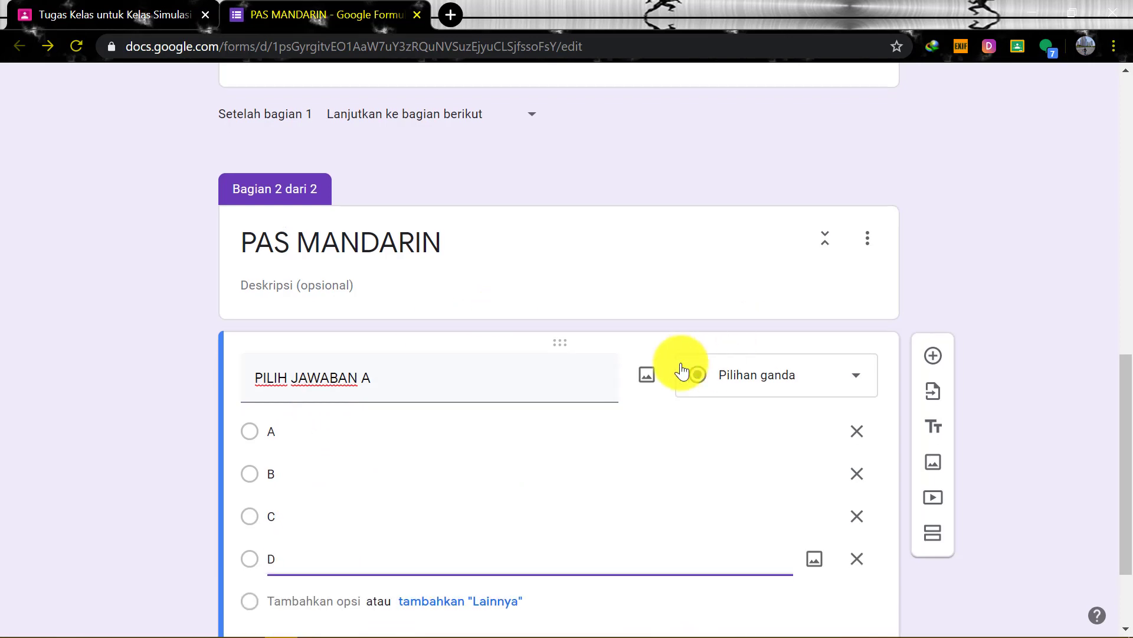
Set the answer key of the PILIH JAWABAN A question to option A worth 15 points, and make the question required.
{"action": "scroll", "coordinate": [683, 372], "scroll_direction": "down", "scroll_amount": 2}
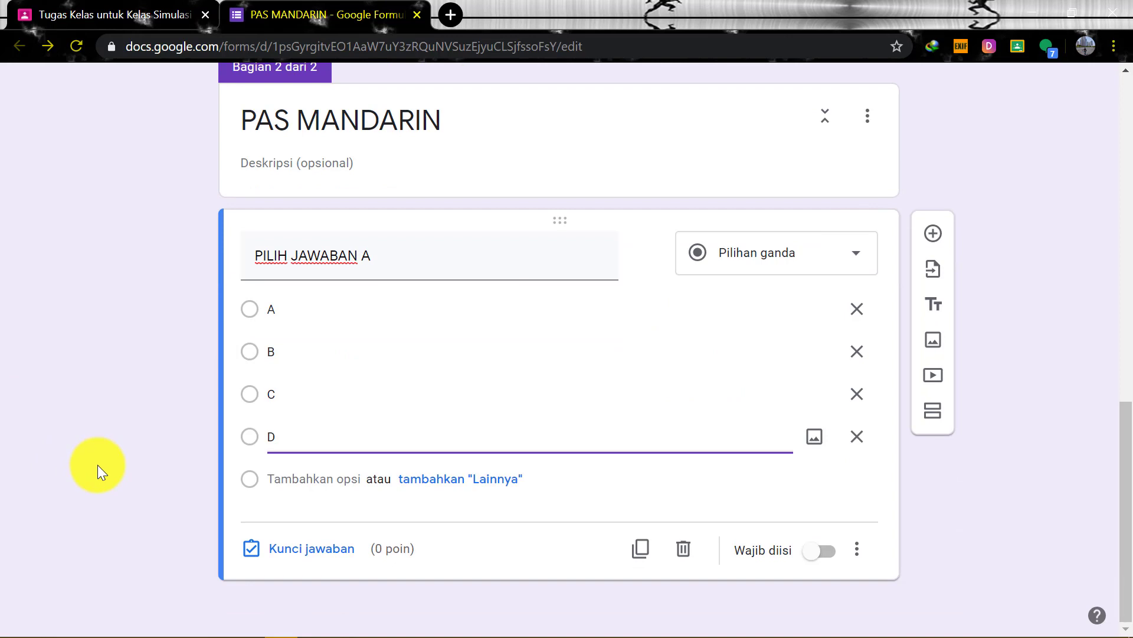
{"action": "left_click", "coordinate": [298, 547]}
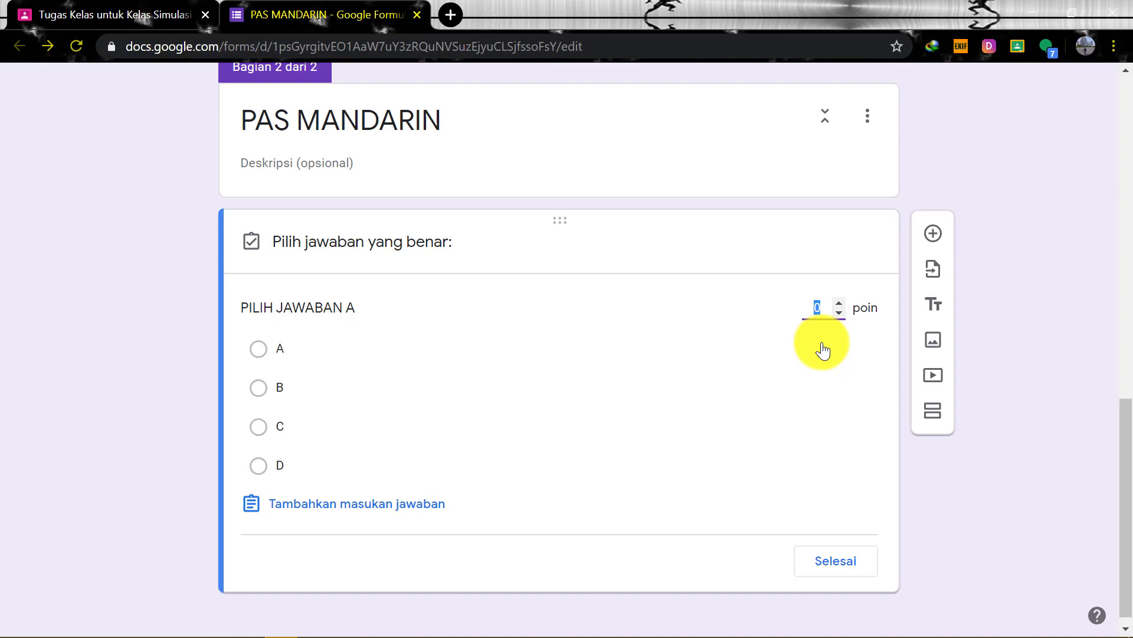
{"action": "type", "text": "14"}
{"action": "key", "text": "BackSpace"}
{"action": "type", "text": "5"}
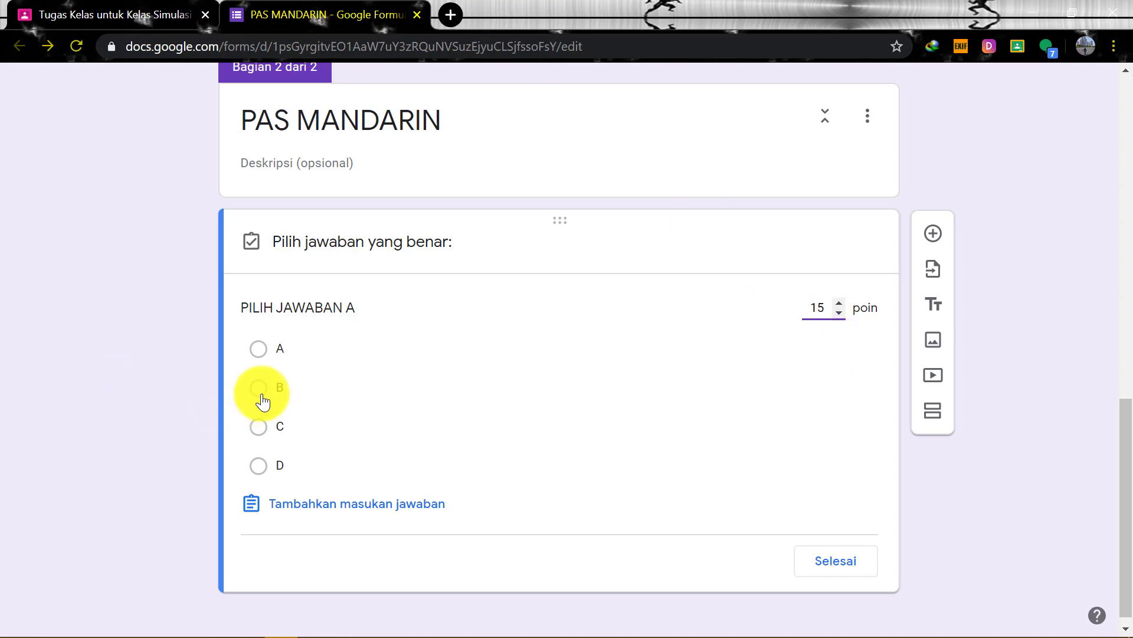
{"action": "left_click", "coordinate": [267, 358]}
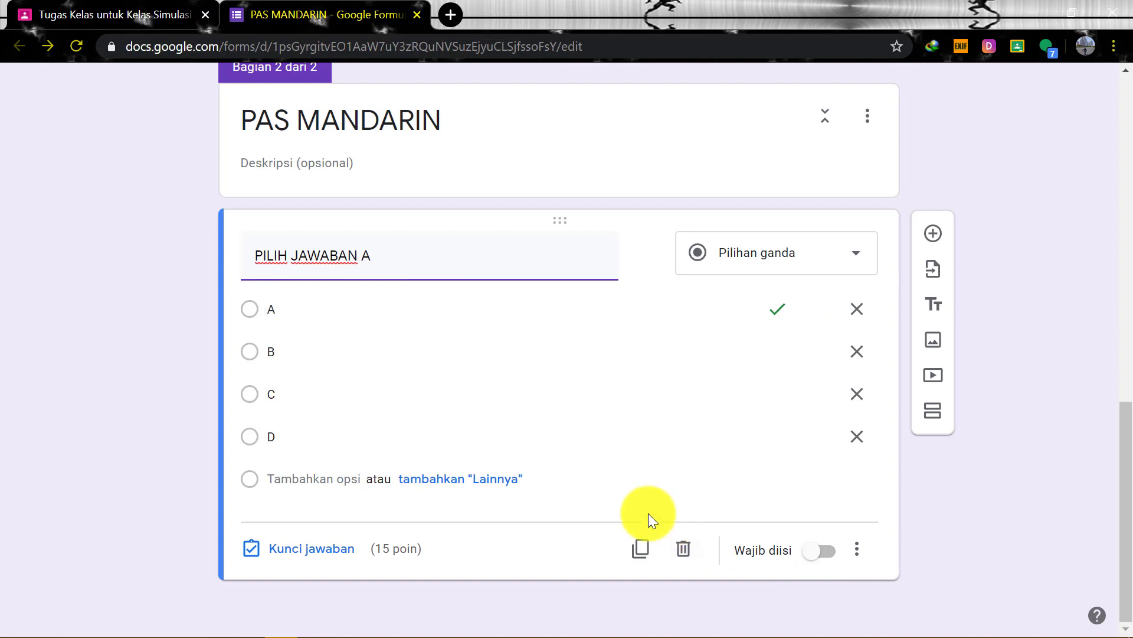
{"action": "left_click", "coordinate": [825, 551]}
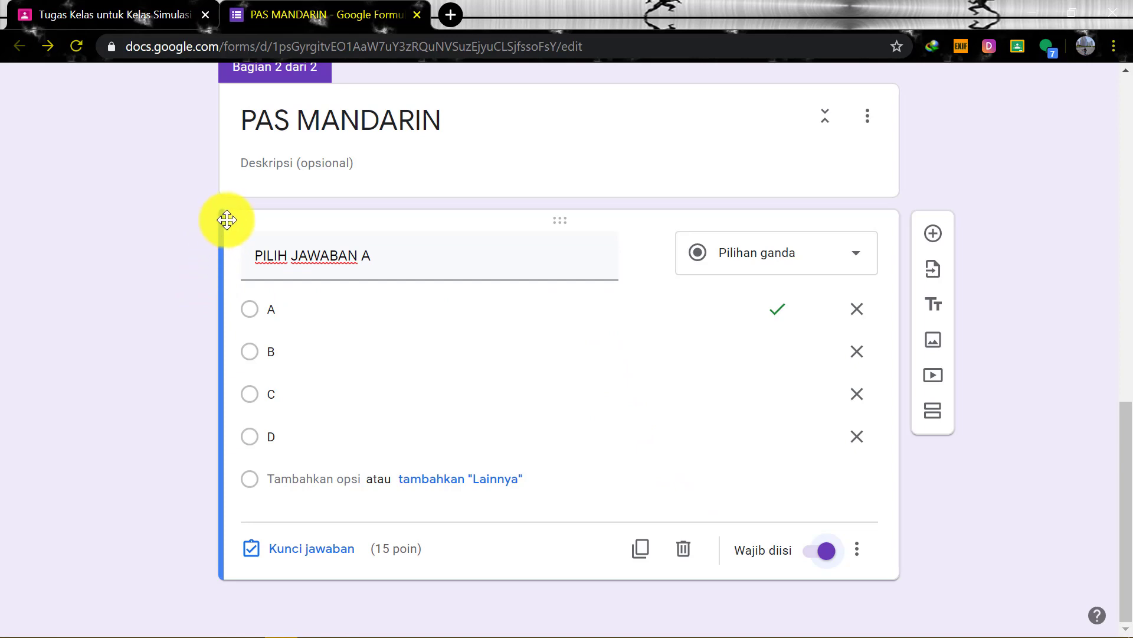
Duplicate the PILIH JAWABAN A question and retitle the copy "PILIH JAWABAN B".
{"action": "left_click", "coordinate": [652, 556]}
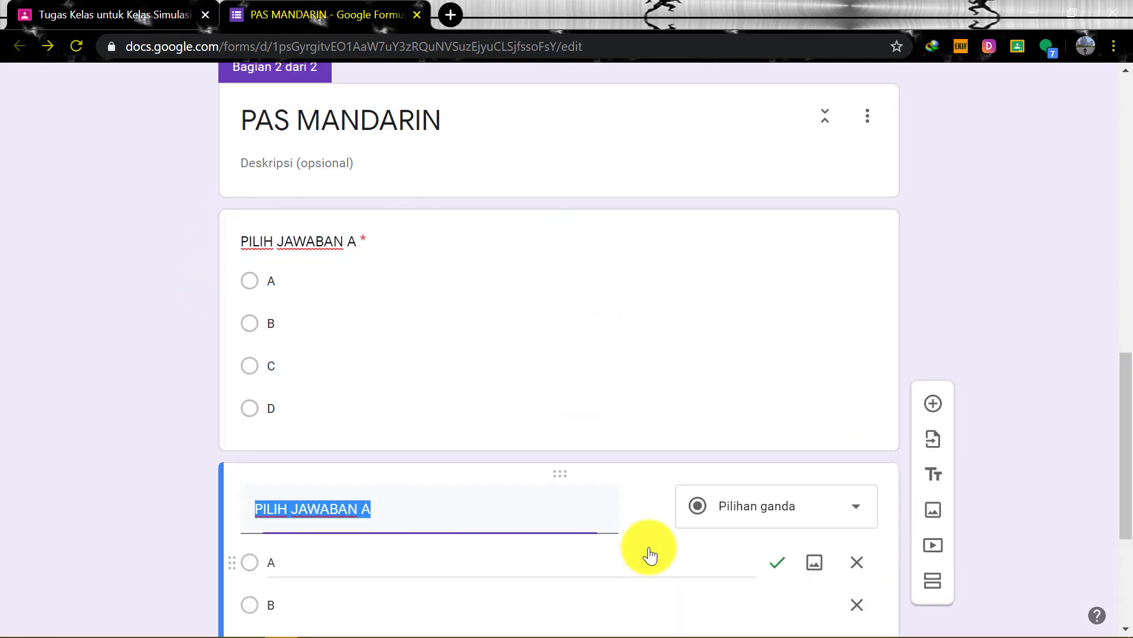
{"action": "left_click", "coordinate": [378, 261]}
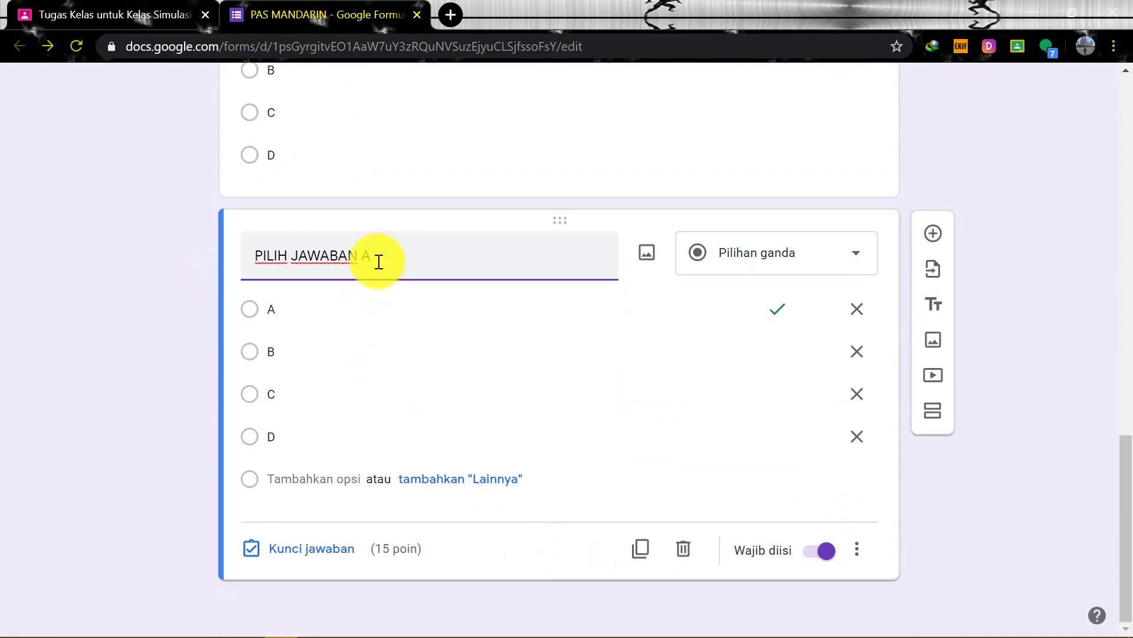
{"action": "left_click", "coordinate": [257, 352]}
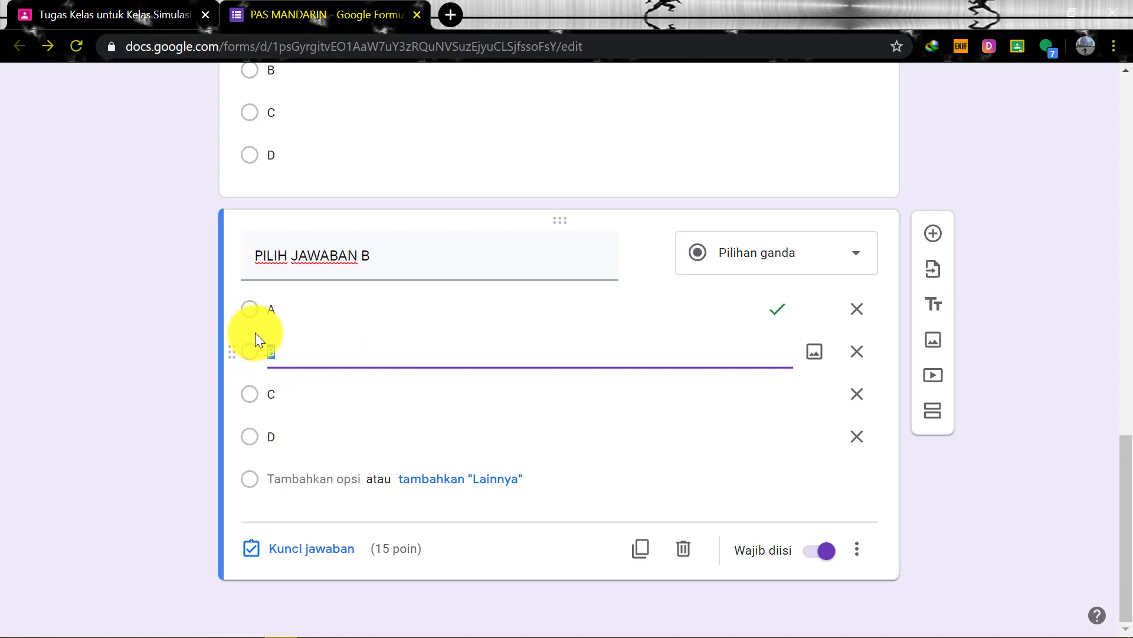
Change the answer key of the PILIH JAWABAN B question so that only option B is correct.
{"action": "left_click", "coordinate": [333, 567]}
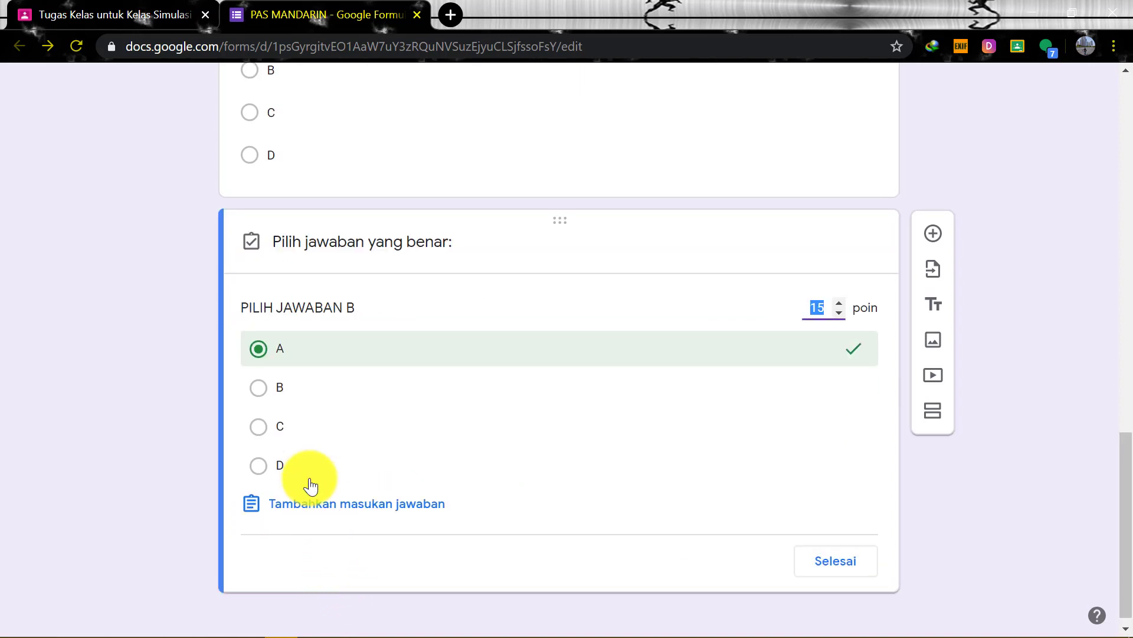
{"action": "left_click", "coordinate": [260, 353]}
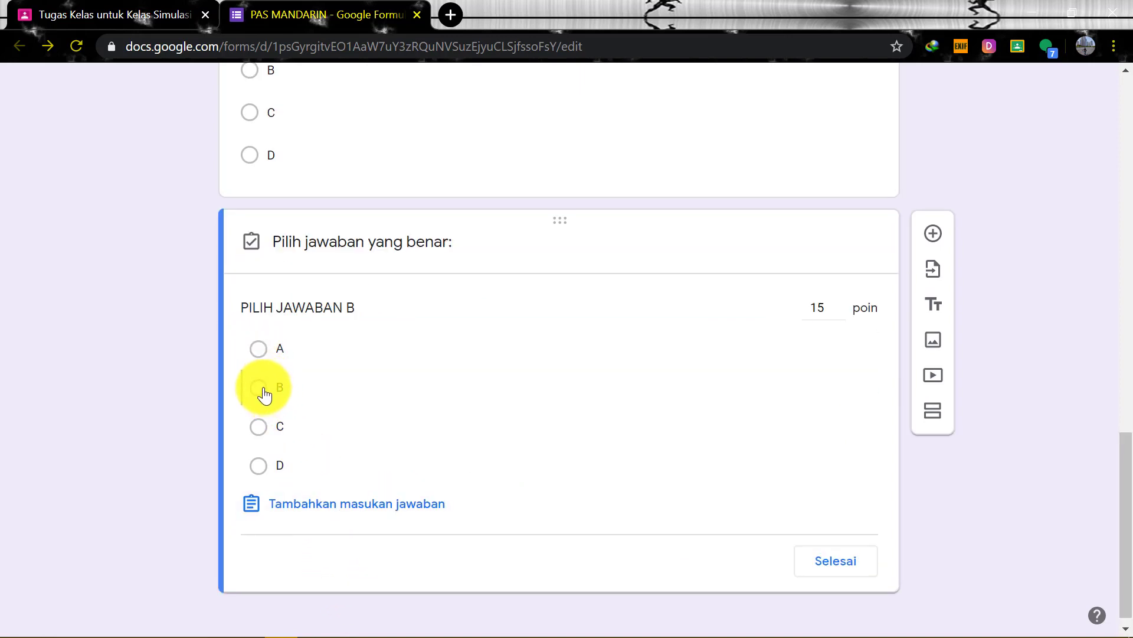
{"action": "left_click", "coordinate": [263, 390]}
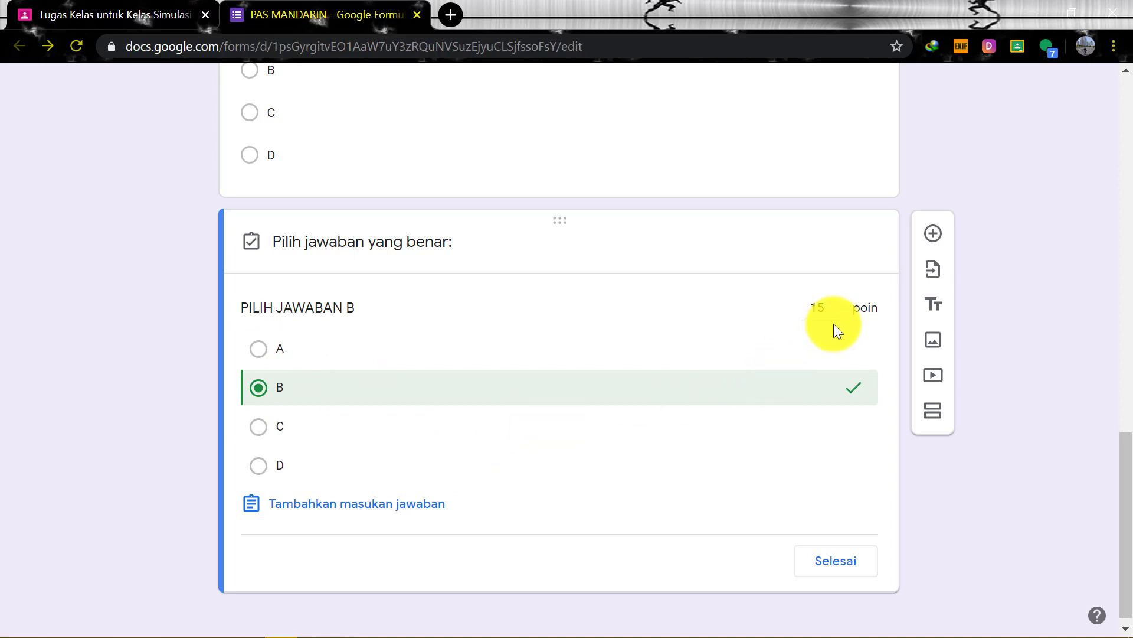
{"action": "left_click", "coordinate": [842, 568]}
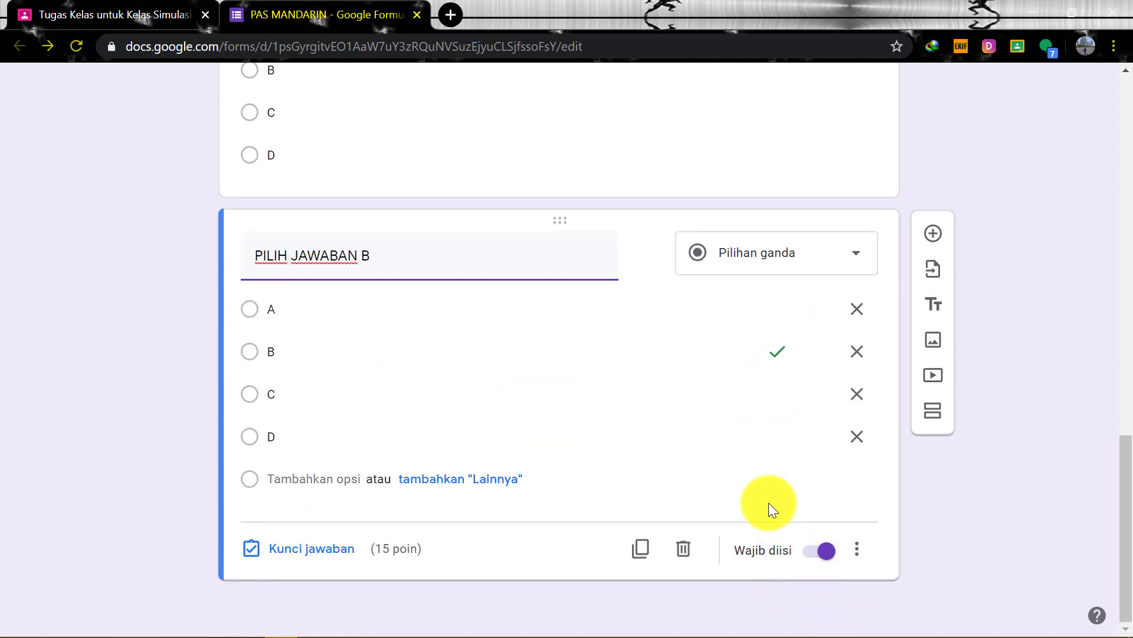
Duplicate the PILIH JAWABAN B question and retitle the copy "PILIH JAWABAN C".
{"action": "left_click", "coordinate": [642, 549]}
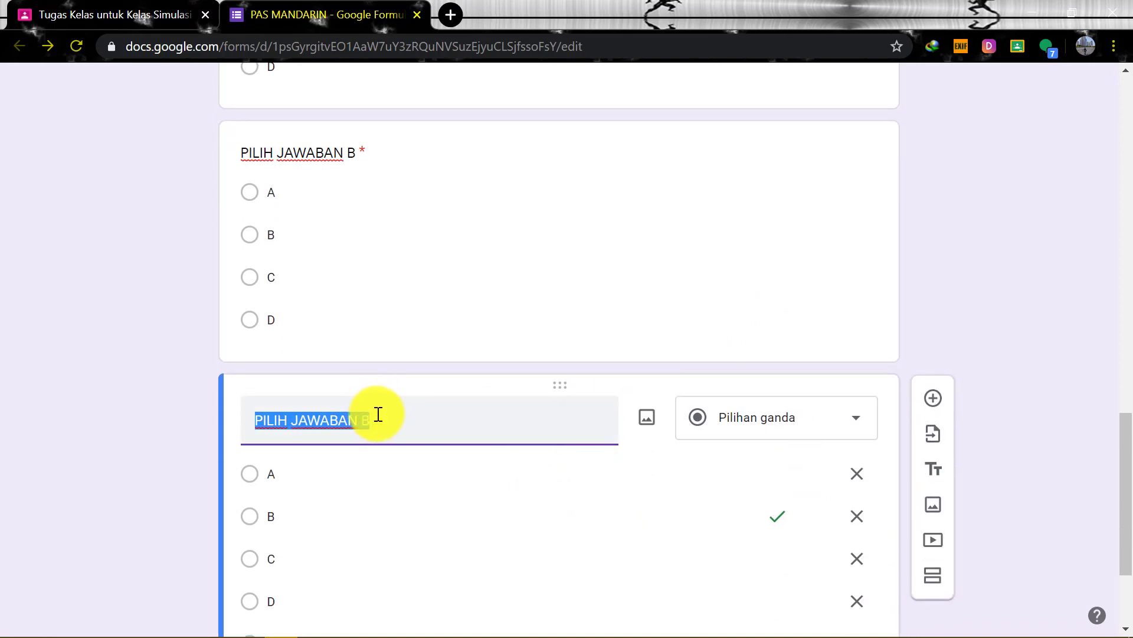
{"action": "left_click", "coordinate": [379, 413]}
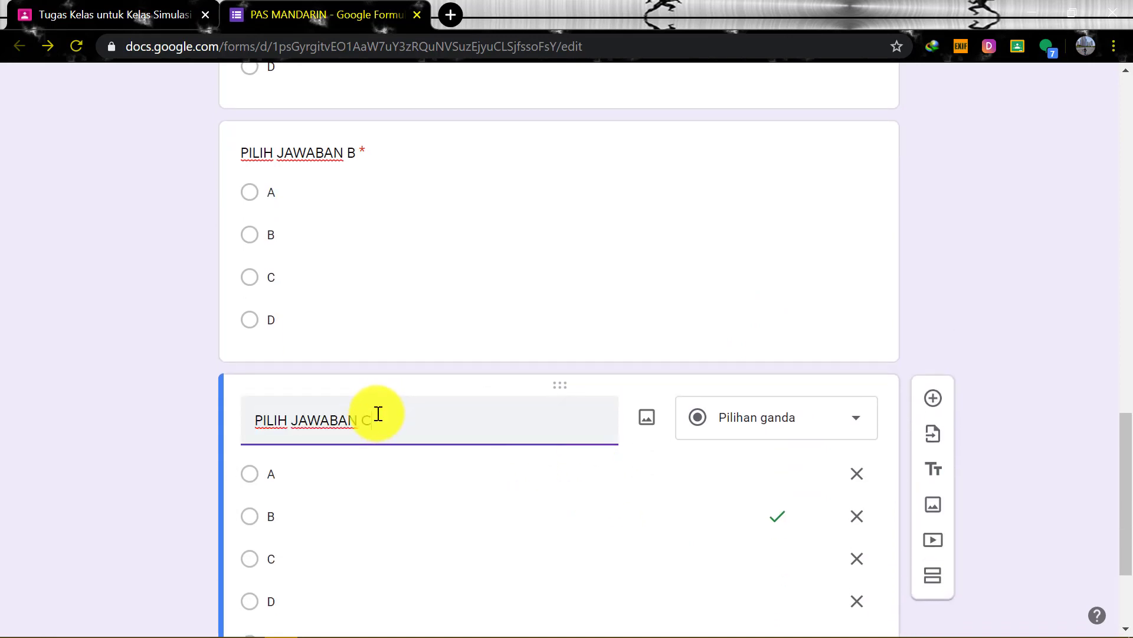
{"action": "scroll", "coordinate": [377, 509], "scroll_direction": "down", "scroll_amount": 3}
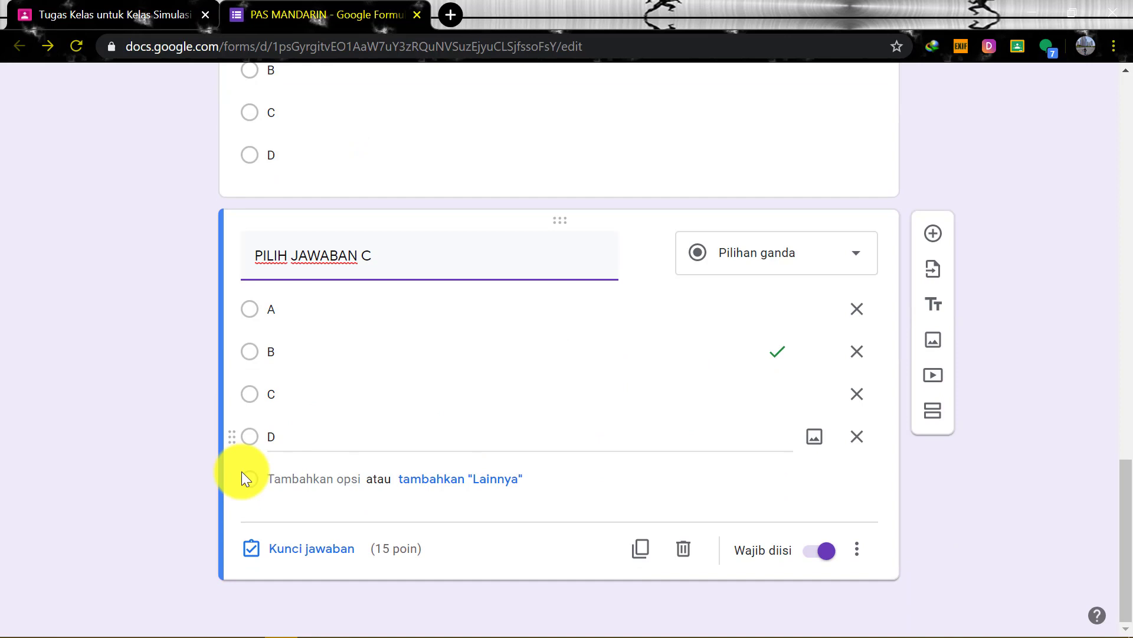
Change the answer key of the PILIH JAWABAN C question so that only option C is correct.
{"action": "left_click", "coordinate": [291, 550]}
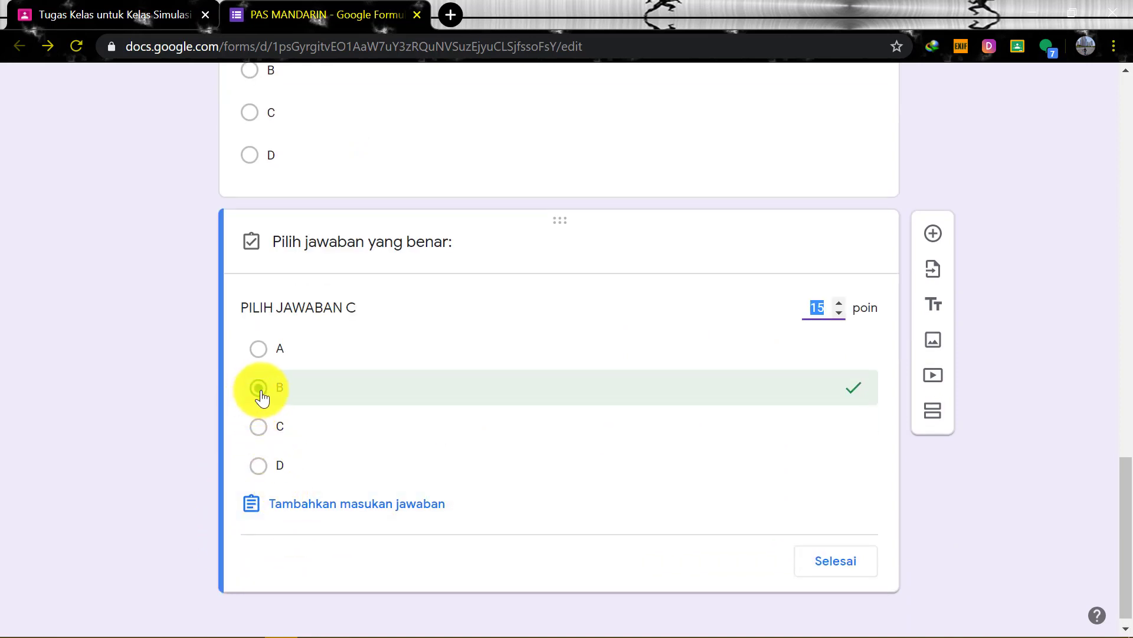
{"action": "left_click", "coordinate": [260, 389]}
{"action": "left_click", "coordinate": [258, 427]}
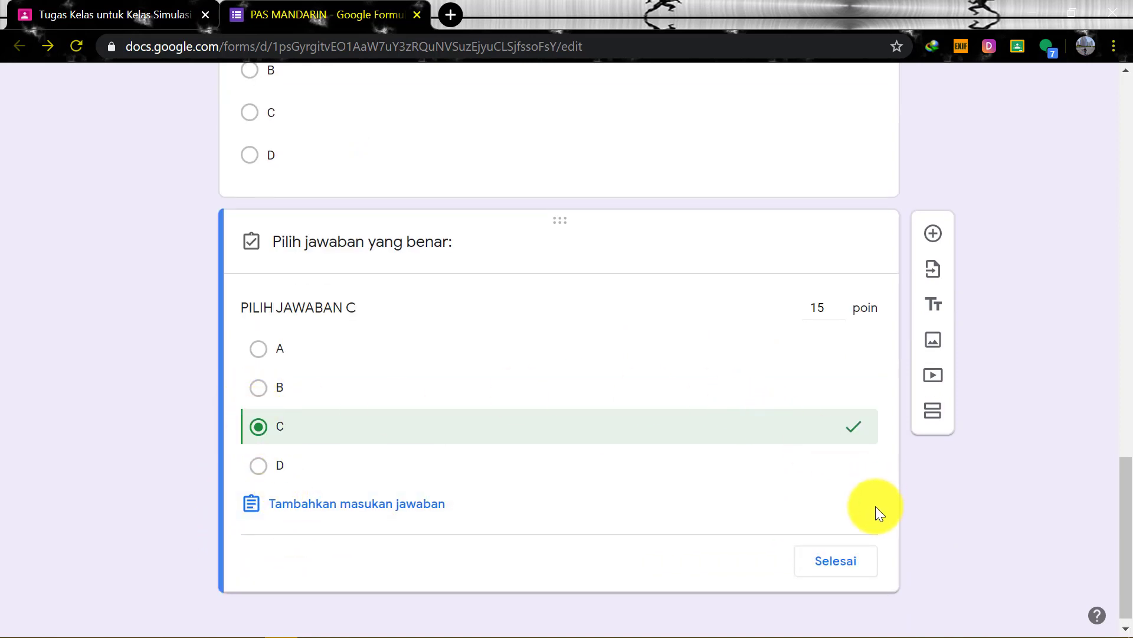
{"action": "left_click", "coordinate": [840, 562]}
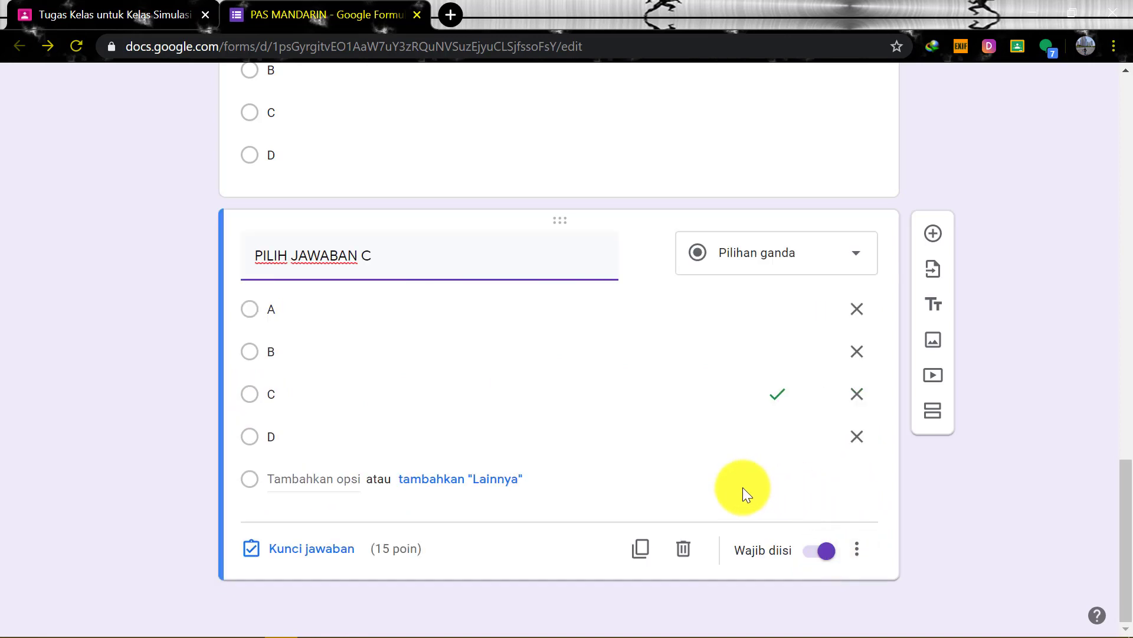
Add a Paragraf question below PILIH JAWABAN C and title it "JELASKAN DENGAN RINCI".
{"action": "scroll", "coordinate": [742, 487], "scroll_direction": "up", "scroll_amount": 10}
{"action": "scroll", "coordinate": [741, 487], "scroll_direction": "down", "scroll_amount": 7}
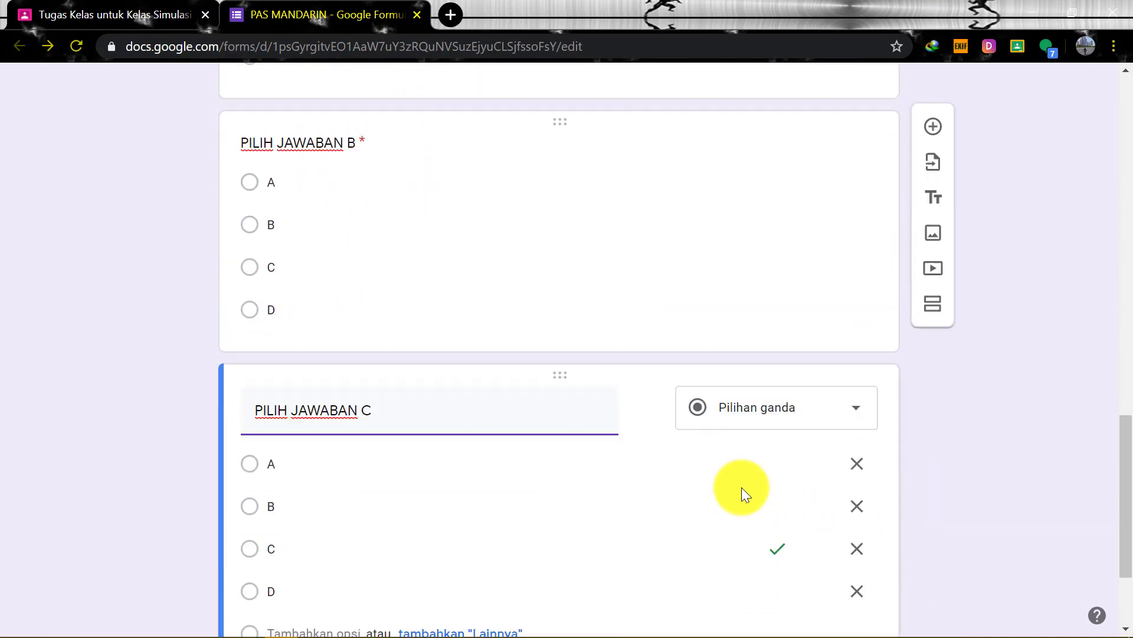
{"action": "scroll", "coordinate": [741, 487], "scroll_direction": "down", "scroll_amount": 3}
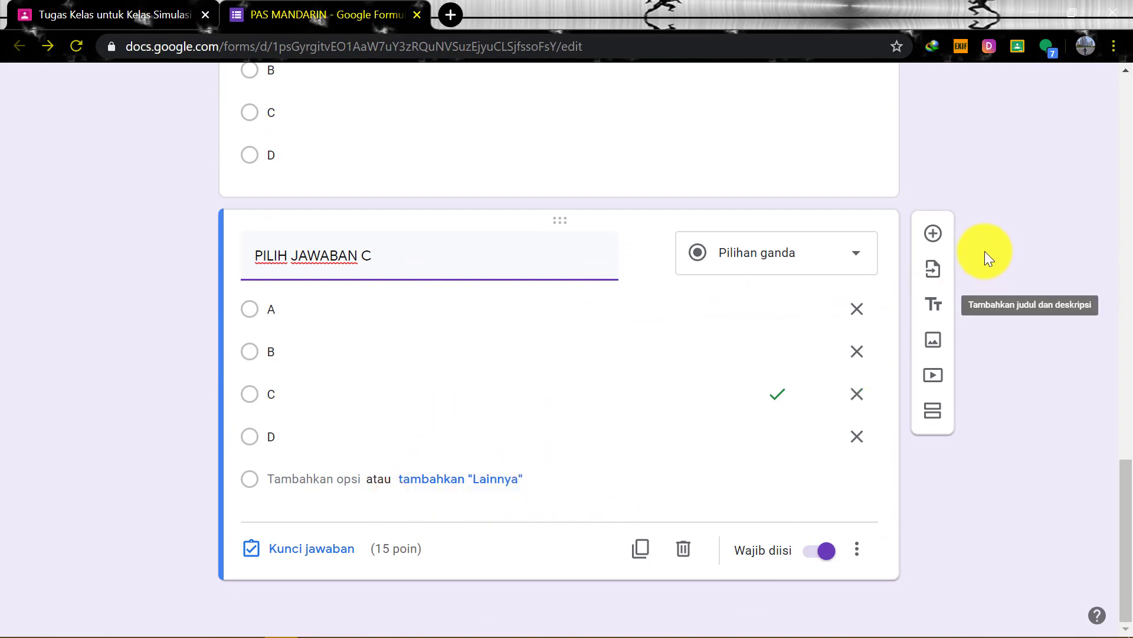
{"action": "left_click", "coordinate": [935, 235]}
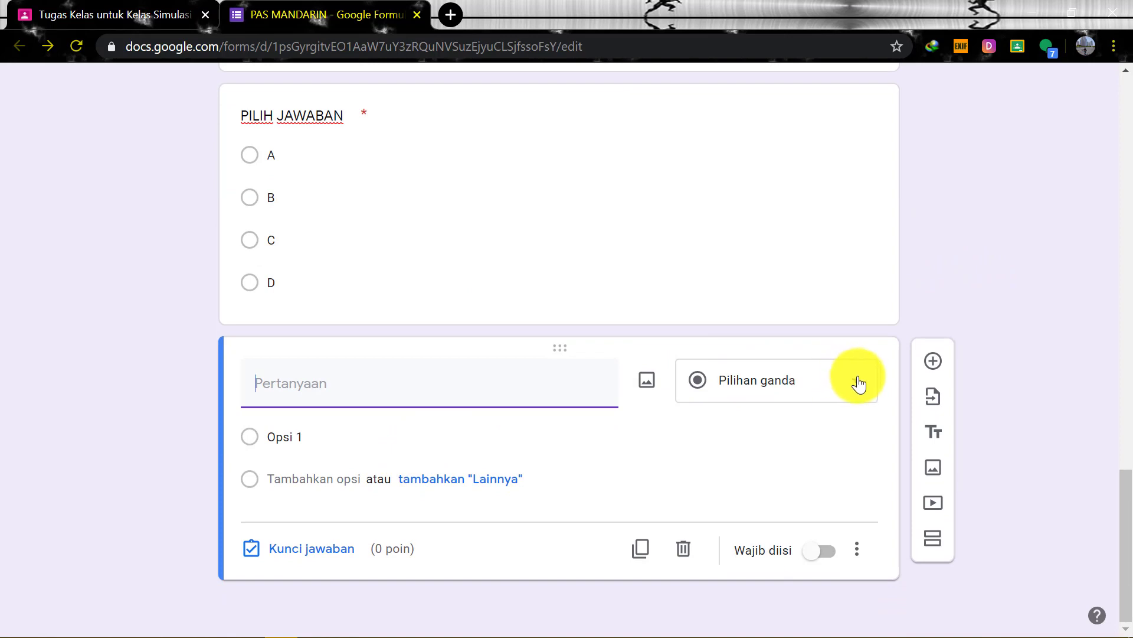
{"action": "left_click", "coordinate": [859, 383]}
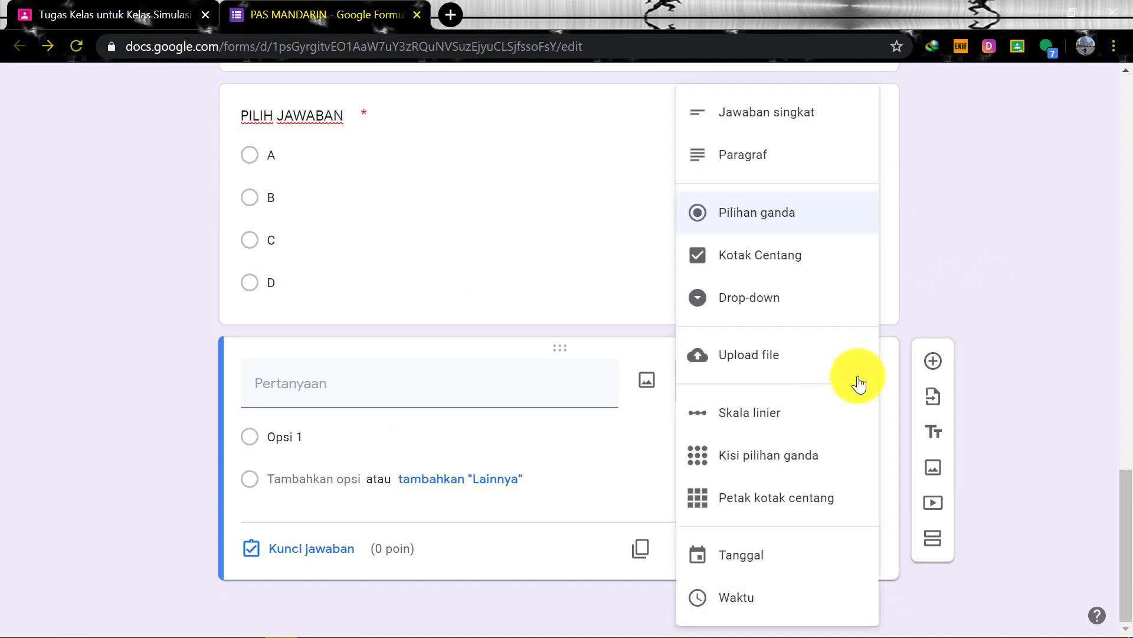
{"action": "left_click", "coordinate": [767, 168]}
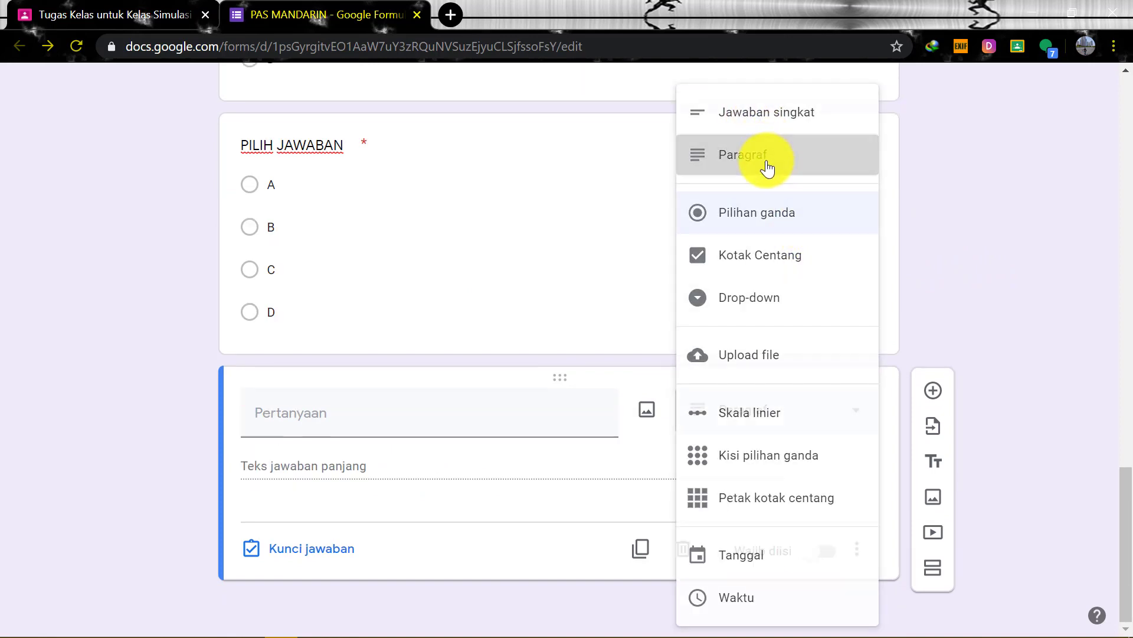
{"action": "left_click", "coordinate": [307, 417]}
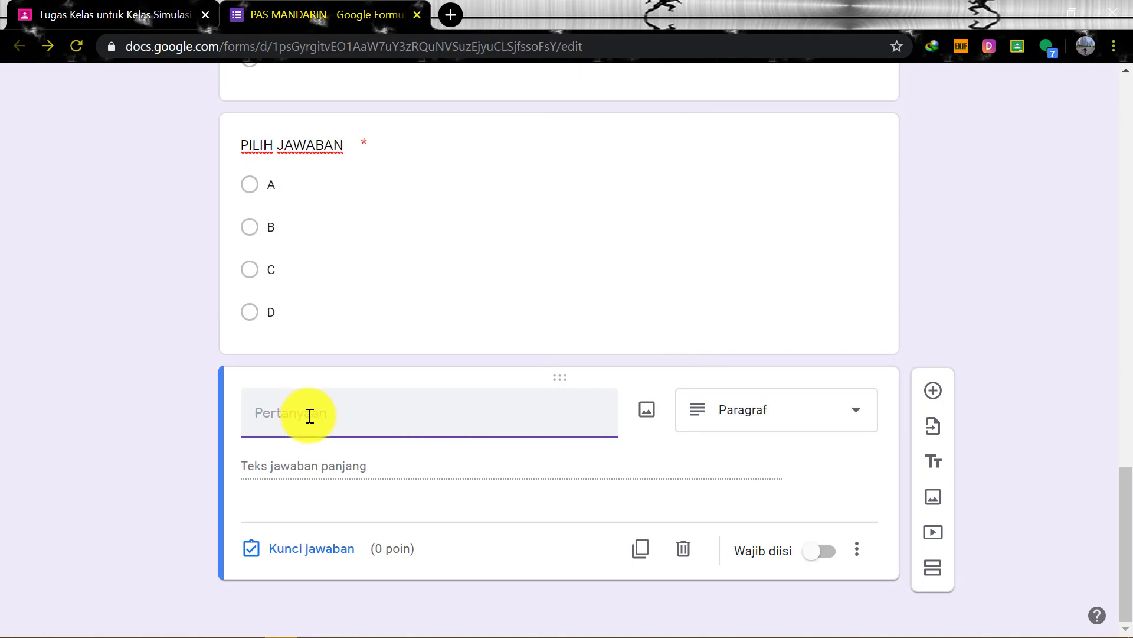
{"action": "type", "text": "JELASKAN DENGAN RINCI"}
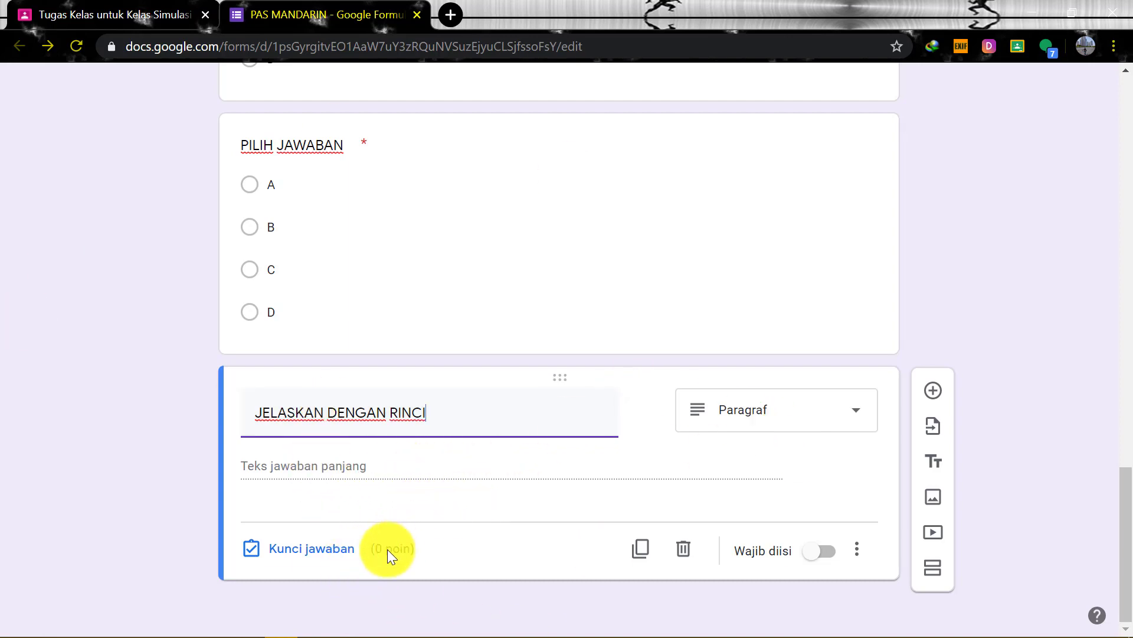
Set the JELASKAN DENGAN RINCI question to 35 points and make it required.
{"action": "left_click", "coordinate": [325, 558]}
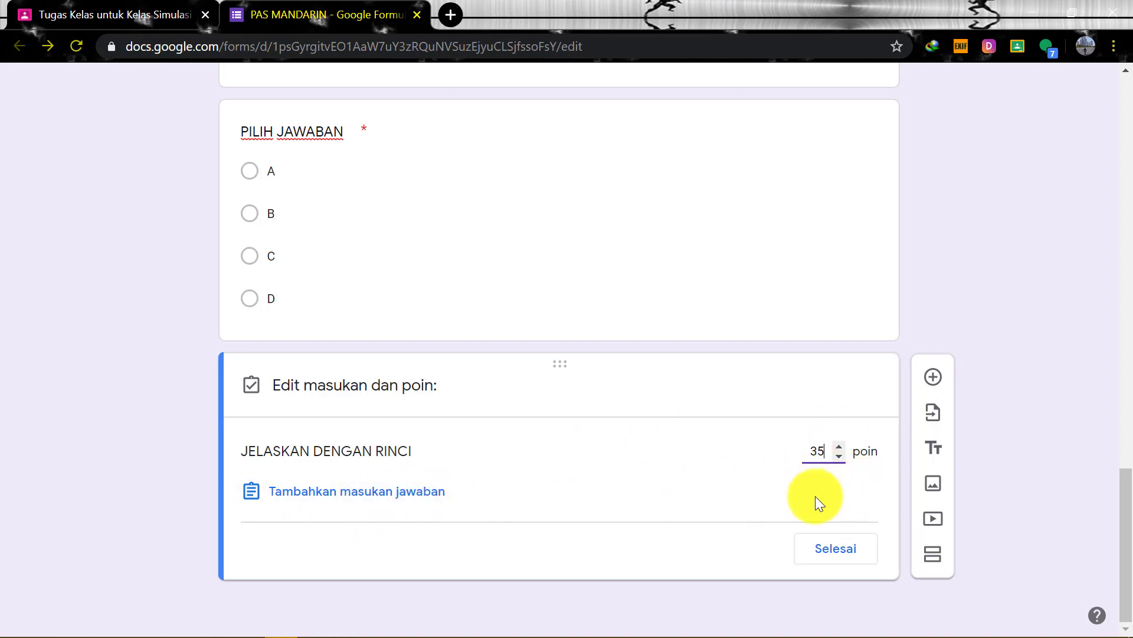
{"action": "left_click", "coordinate": [840, 550]}
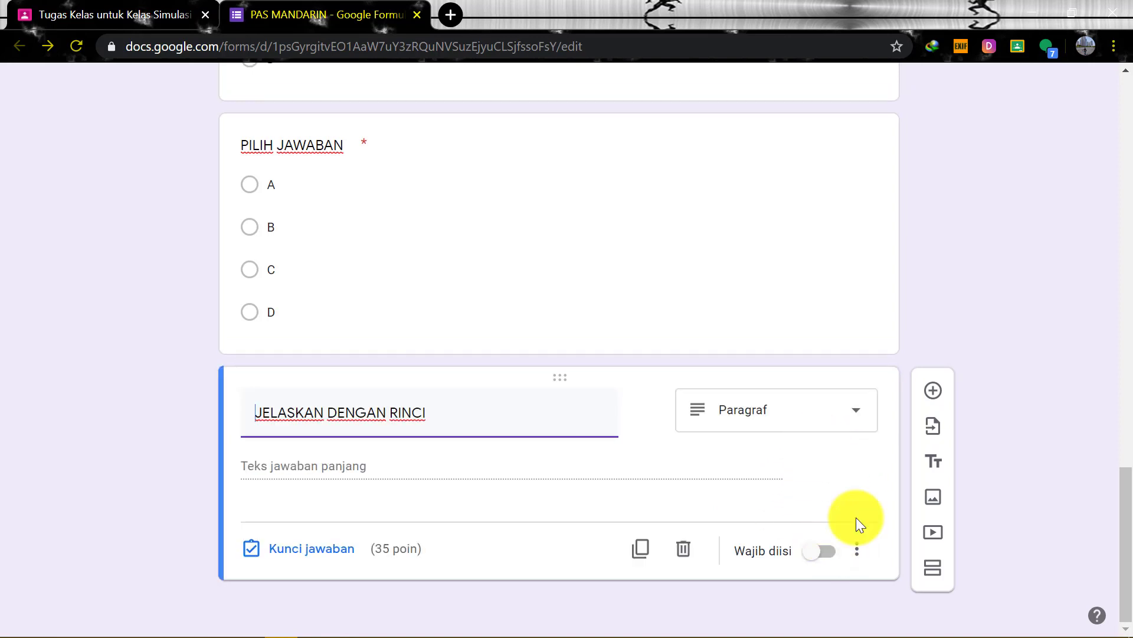
{"action": "left_click", "coordinate": [830, 559]}
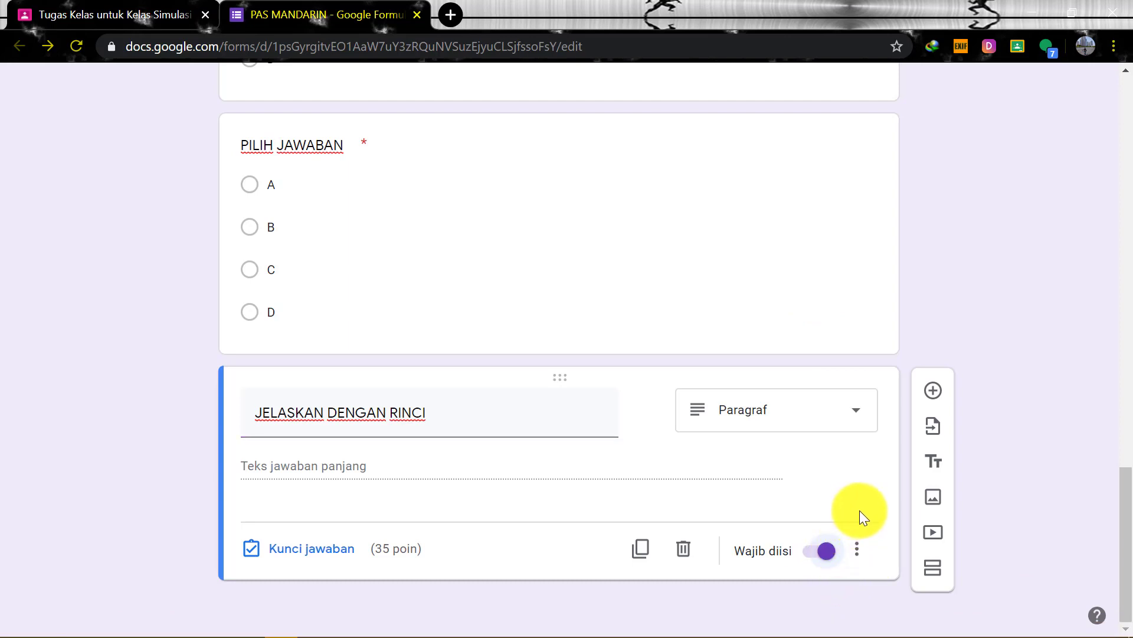
Add a new blank multiple-choice question below JELASKAN DENGAN RINCI and start editing its title.
{"action": "left_click", "coordinate": [939, 399]}
{"action": "scroll", "coordinate": [483, 524], "scroll_direction": "down", "scroll_amount": 2}
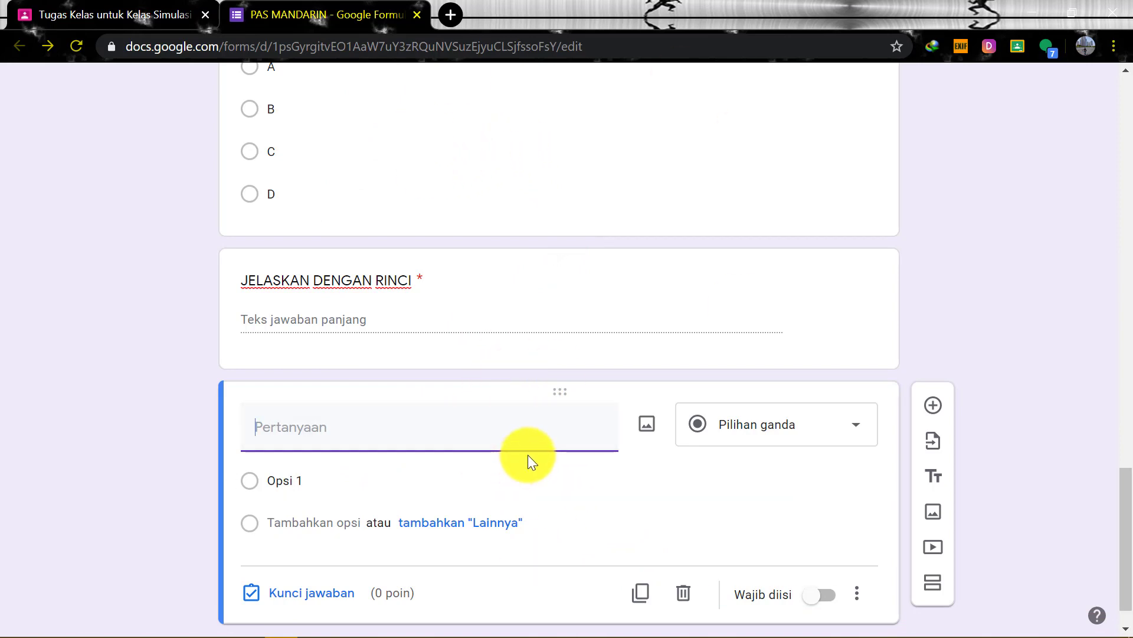
{"action": "left_click", "coordinate": [563, 425]}
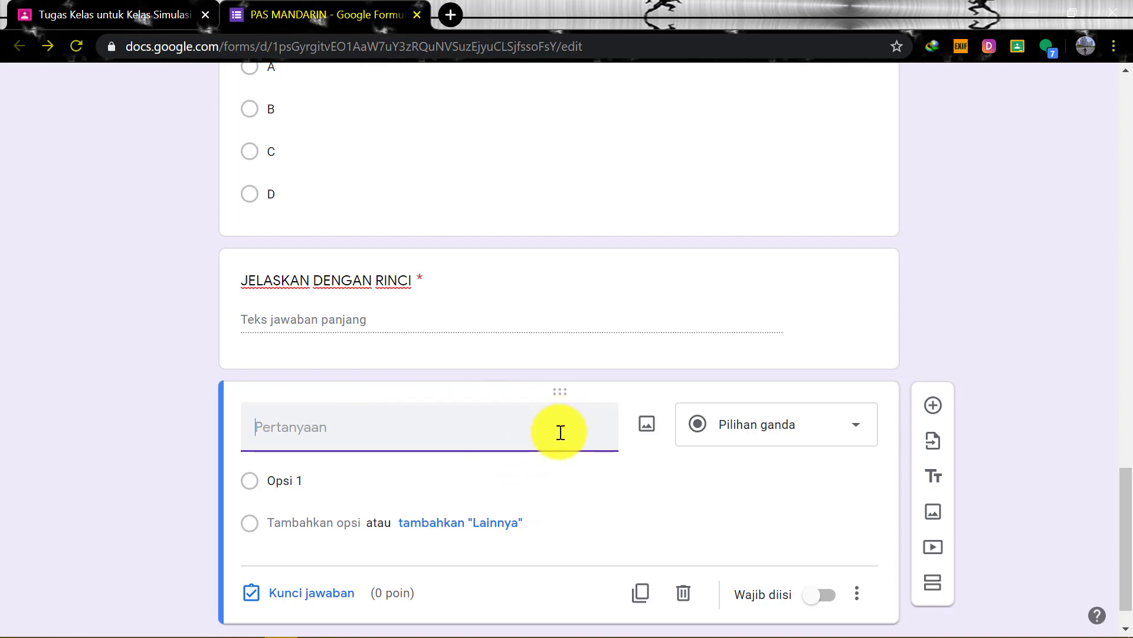
Switch to the Word document "membuat efek api" and set the proofing language of all its text to Afrikaans.
{"action": "mouse_move", "coordinate": [298, 634]}
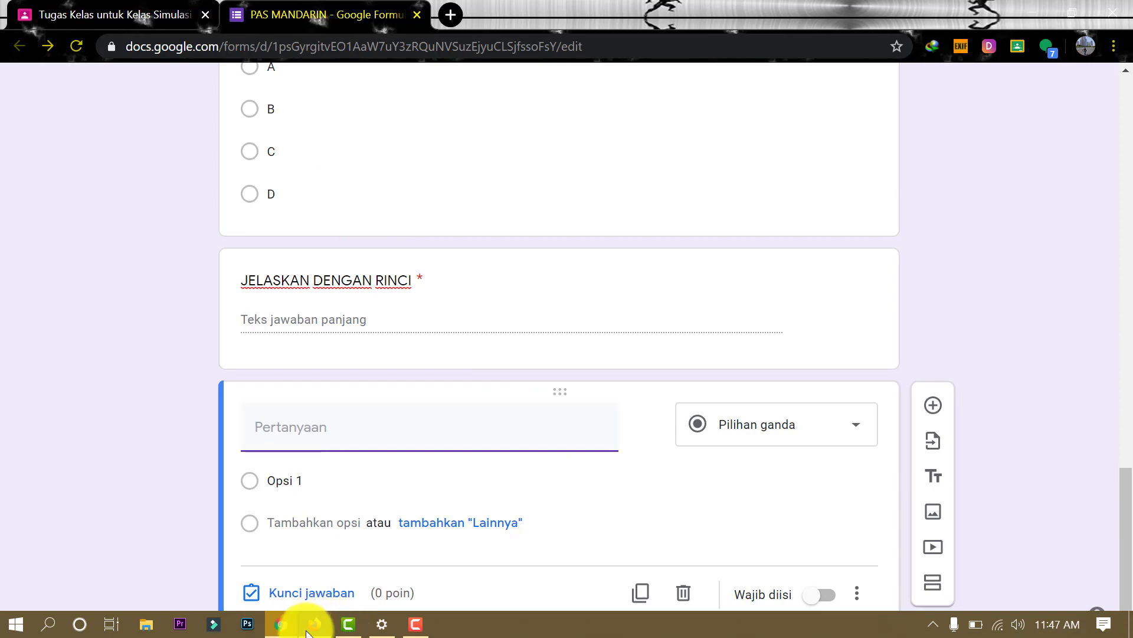
{"action": "left_click", "coordinate": [313, 624]}
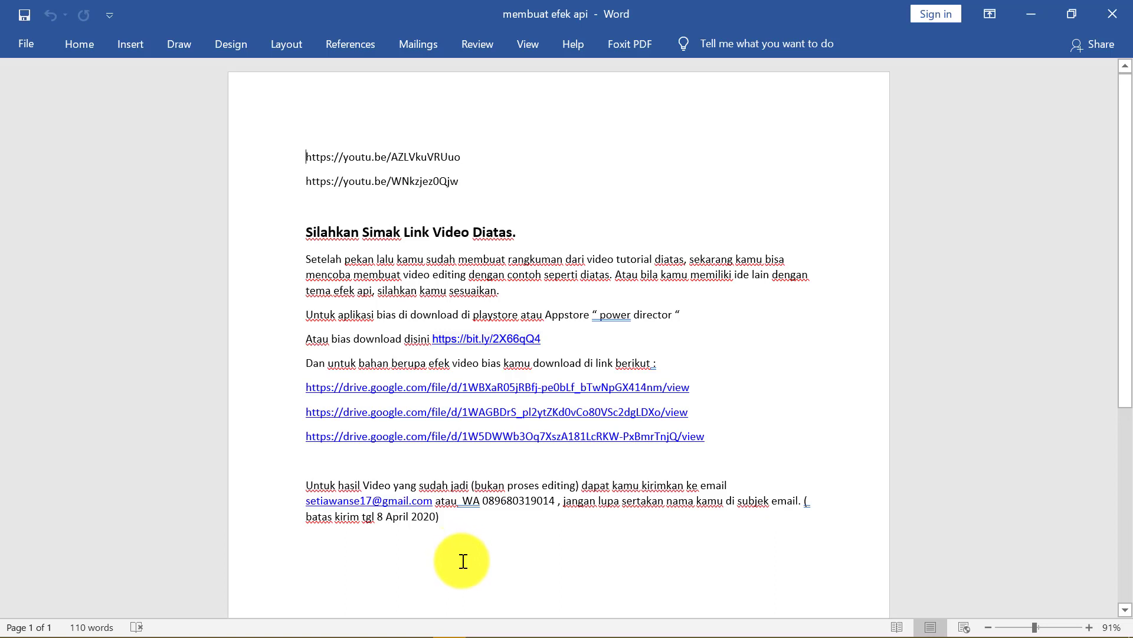
{"action": "left_click_drag", "start_coordinate": [444, 548], "coordinate": [298, 152]}
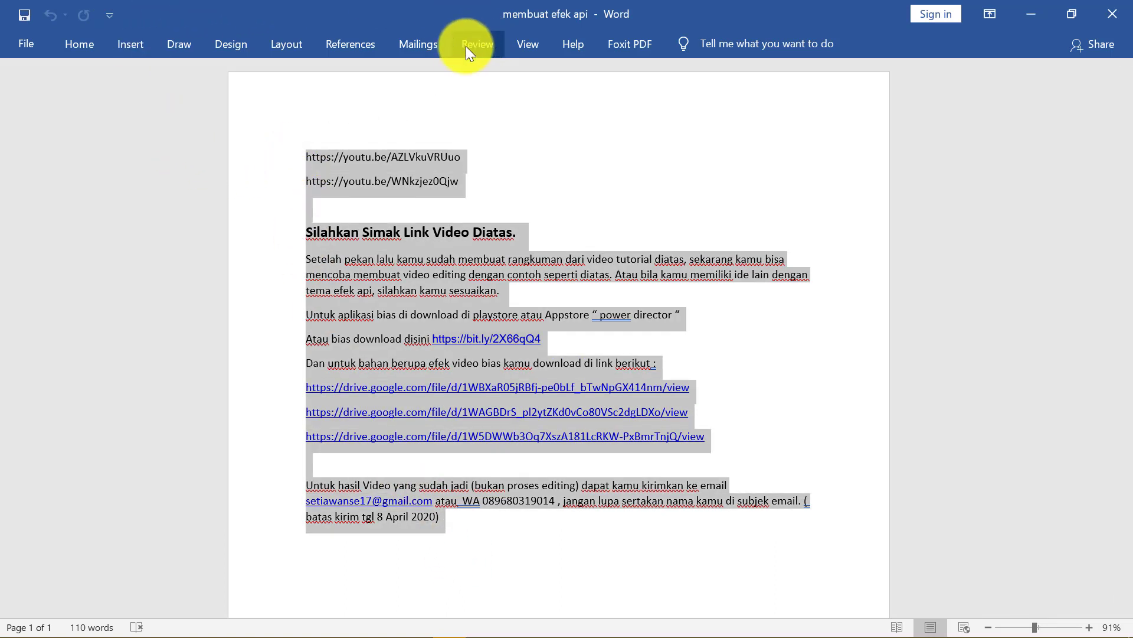
{"action": "left_click", "coordinate": [340, 39]}
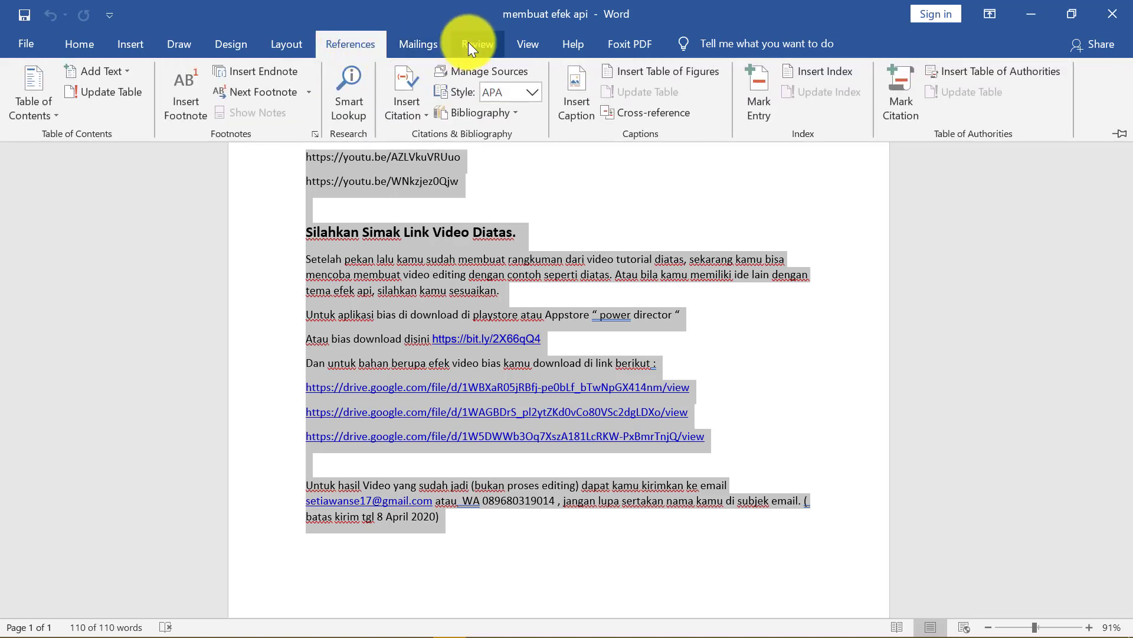
{"action": "left_click", "coordinate": [484, 41]}
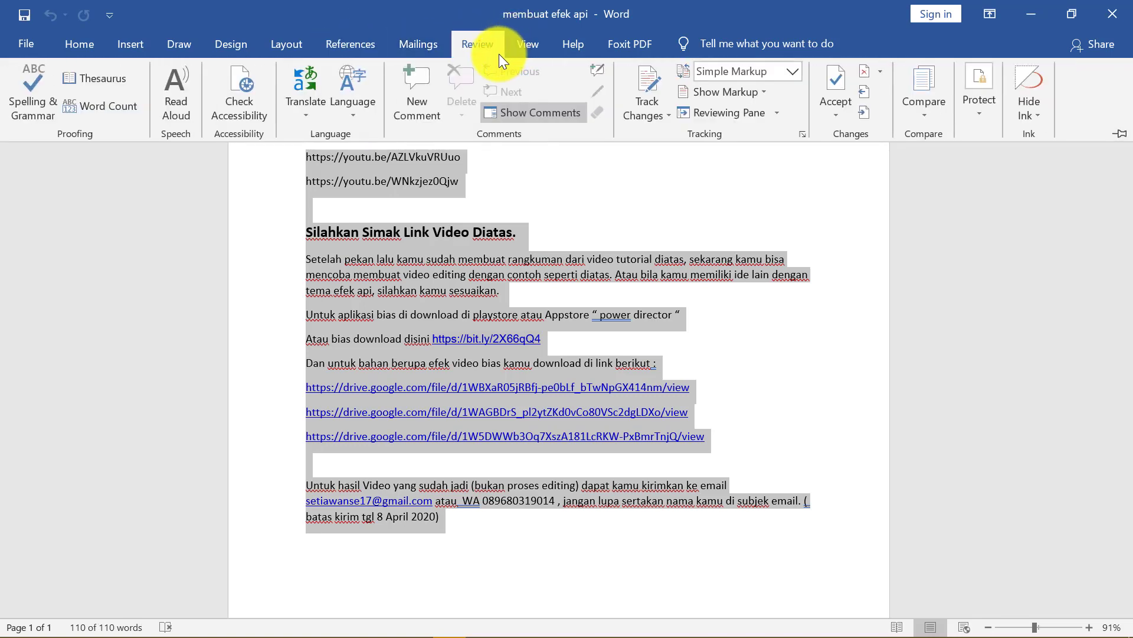
{"action": "left_click", "coordinate": [353, 115]}
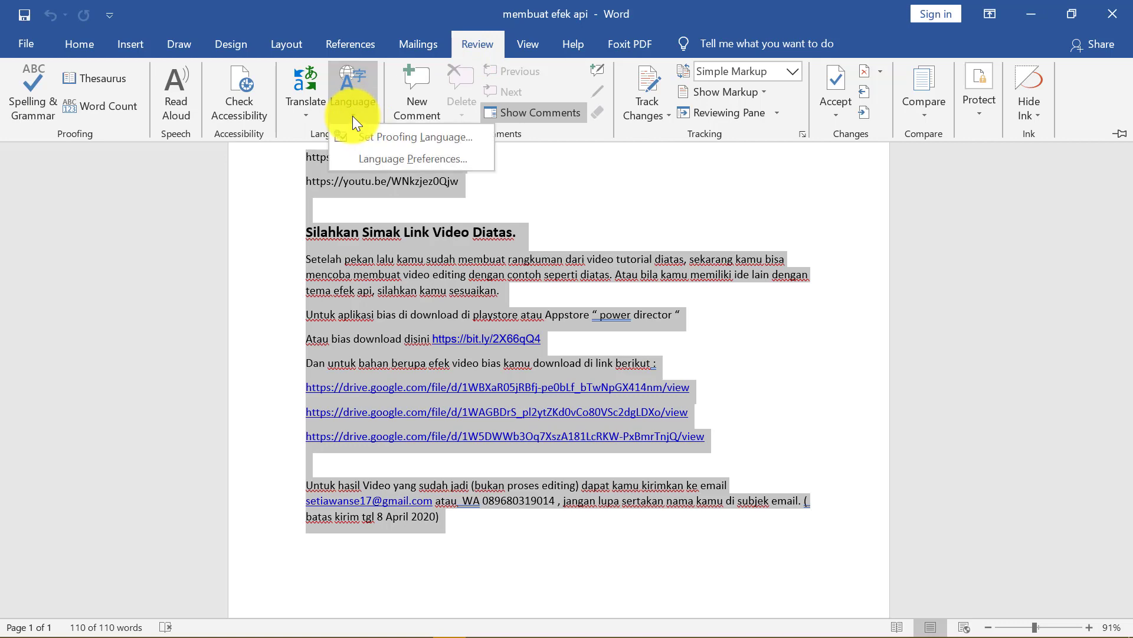
{"action": "left_click", "coordinate": [472, 142]}
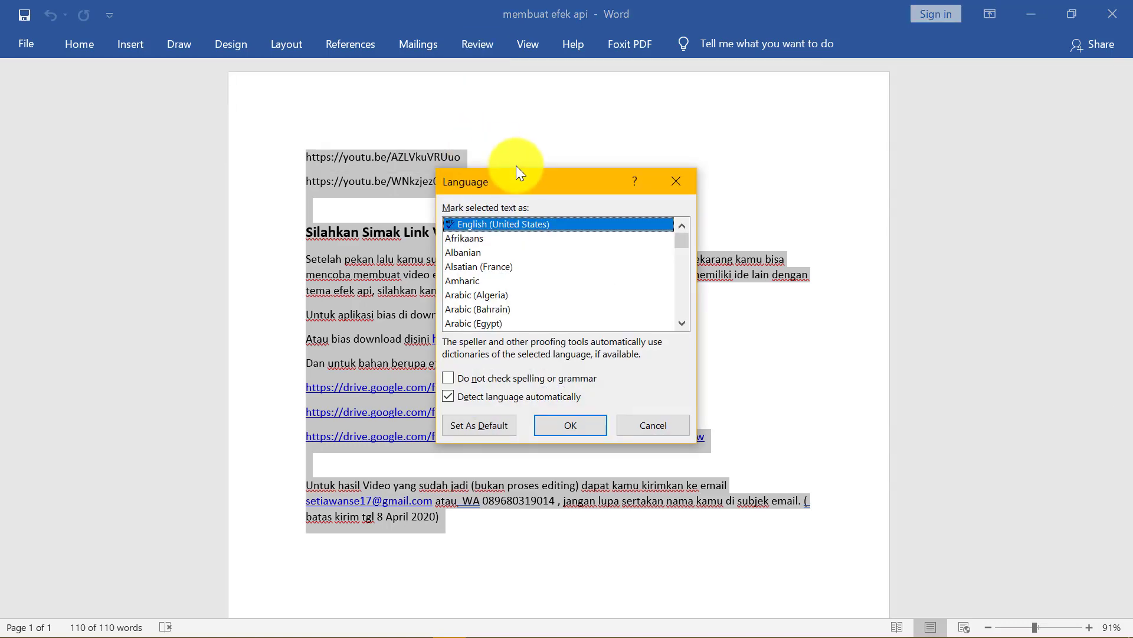
{"action": "left_click", "coordinate": [477, 239]}
{"action": "left_click", "coordinate": [572, 424]}
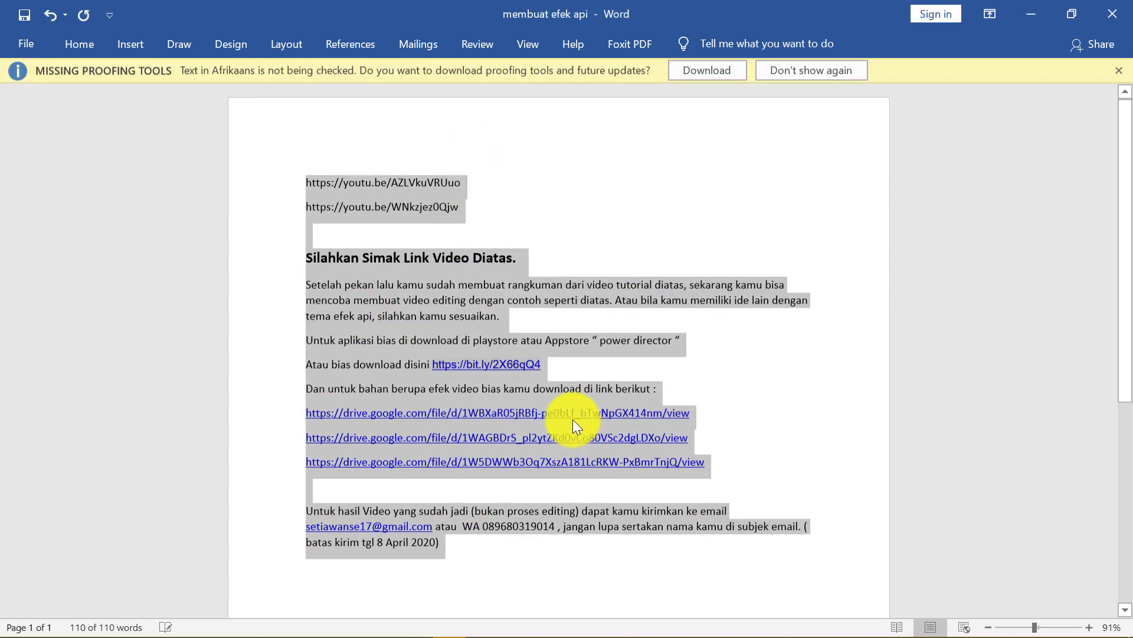
Deselect the document text and enlarge the page zoom to 122%.
{"action": "left_click", "coordinate": [718, 388]}
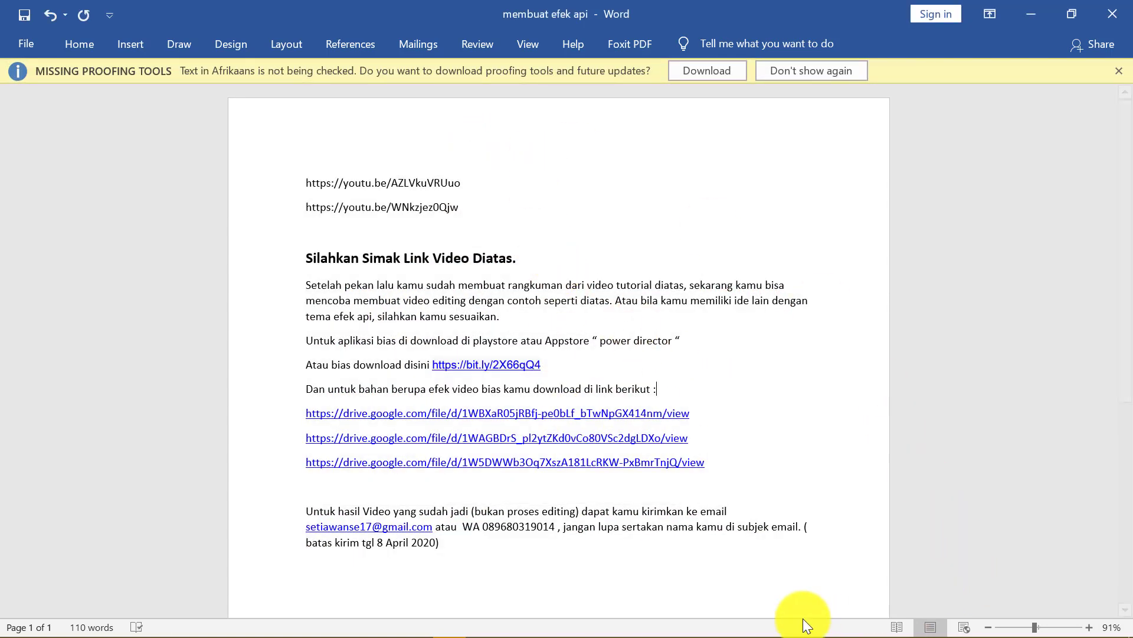
{"action": "left_click_drag", "start_coordinate": [1038, 627], "coordinate": [1041, 623]}
{"action": "left_click", "coordinate": [1035, 565]}
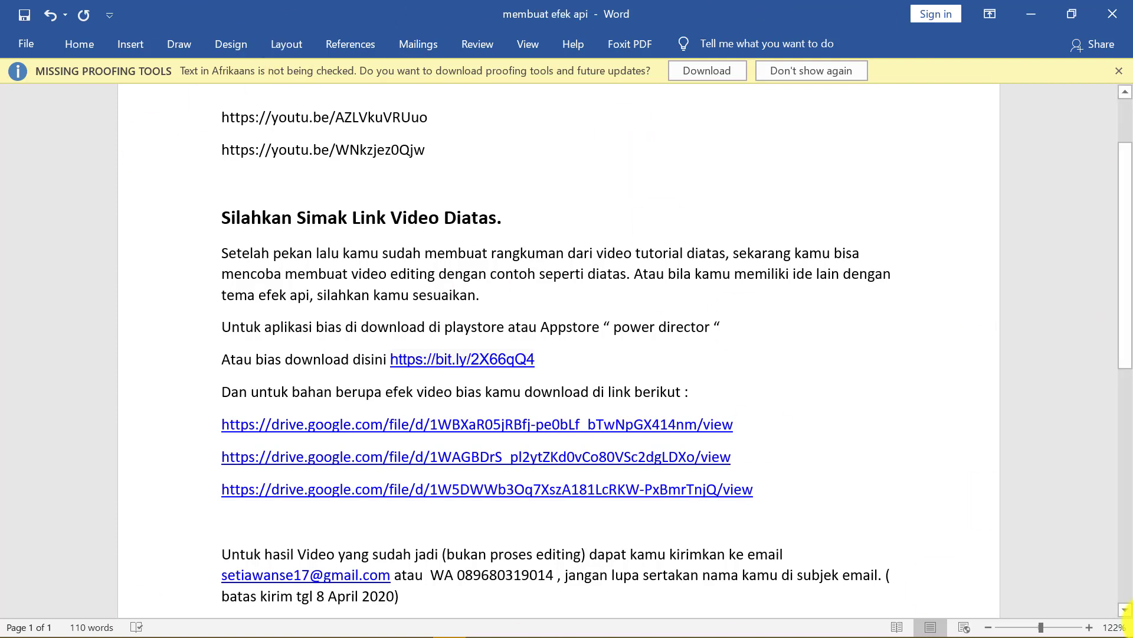
Open Paint and paste a screenshot of the Word document into the blank picture.
{"action": "mouse_move", "coordinate": [37, 630]}
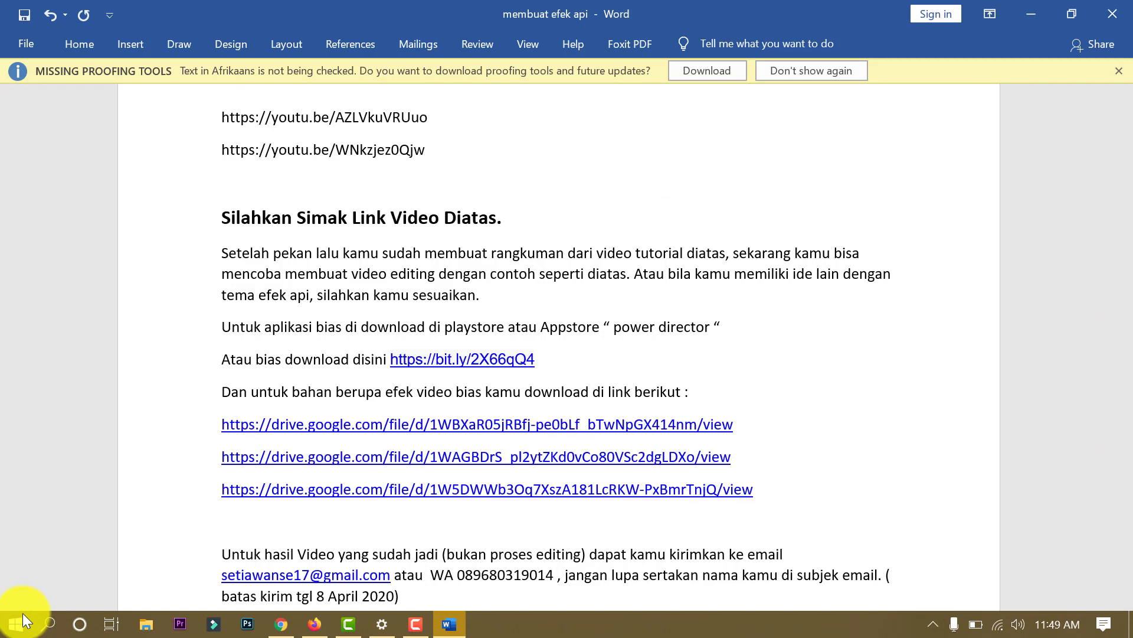
{"action": "left_click", "coordinate": [23, 614]}
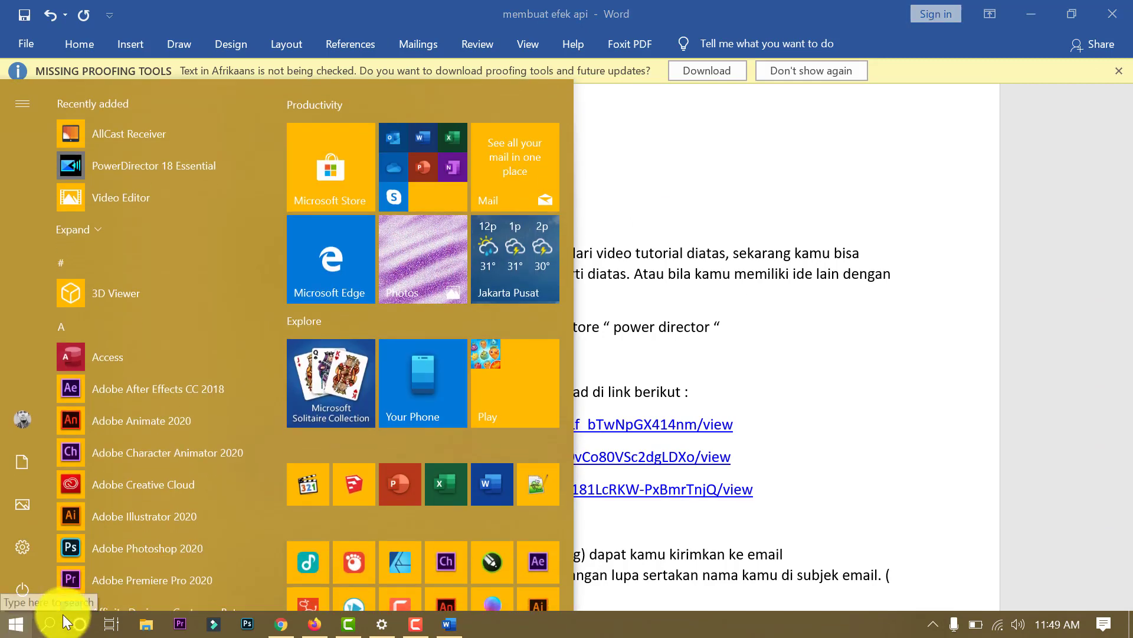
{"action": "type", "text": "paIN"}
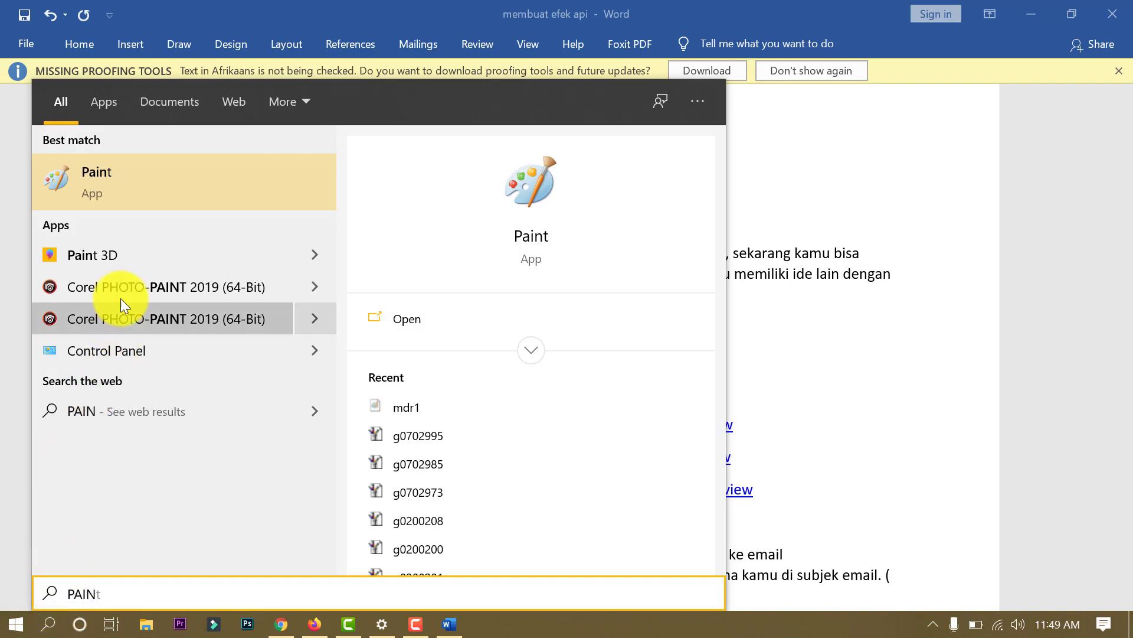
{"action": "left_click", "coordinate": [128, 174]}
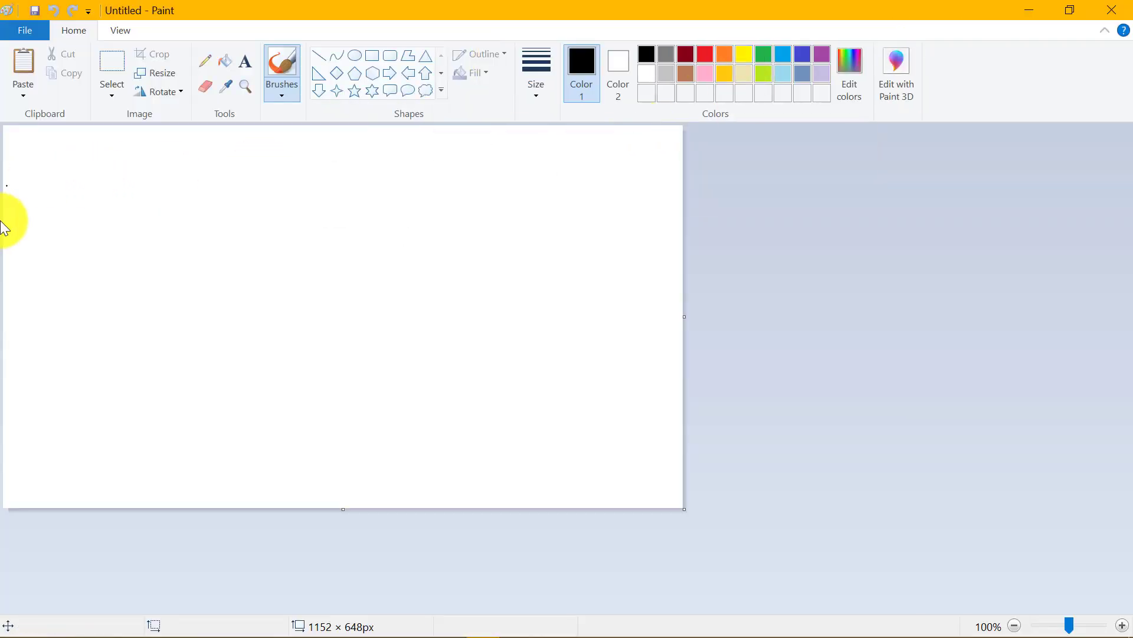
{"action": "left_click", "coordinate": [29, 52]}
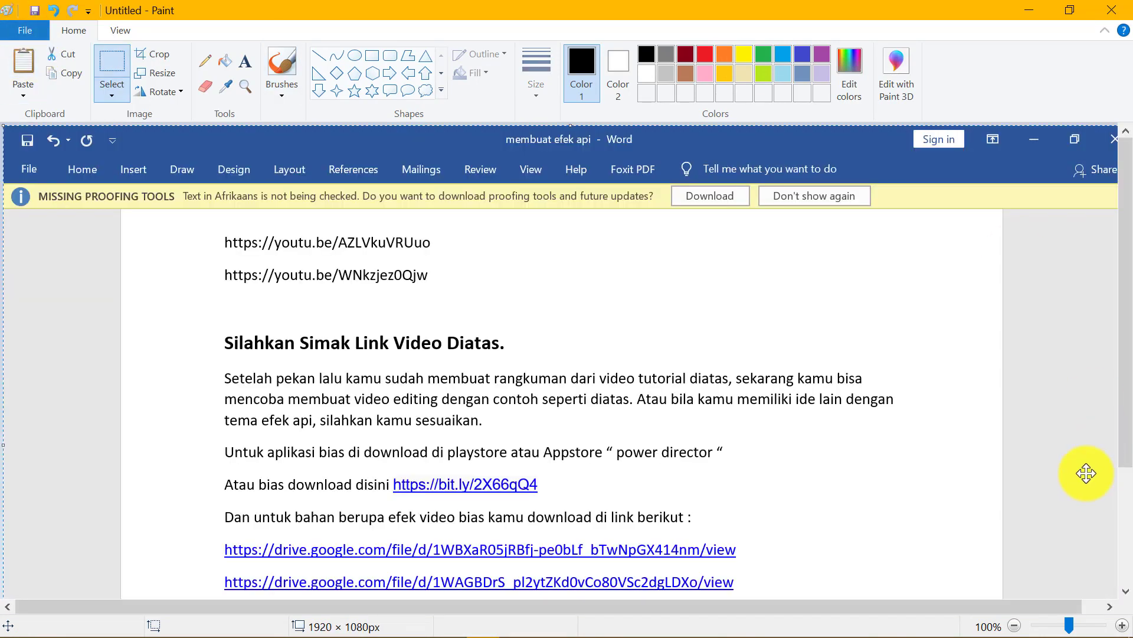
Crop the pasted screenshot to about 1189 × 555 px, from the "Silahkan Simak Link Video Diatas." heading down to the last Drive link.
{"action": "scroll", "coordinate": [979, 514], "scroll_direction": "down", "scroll_amount": 3}
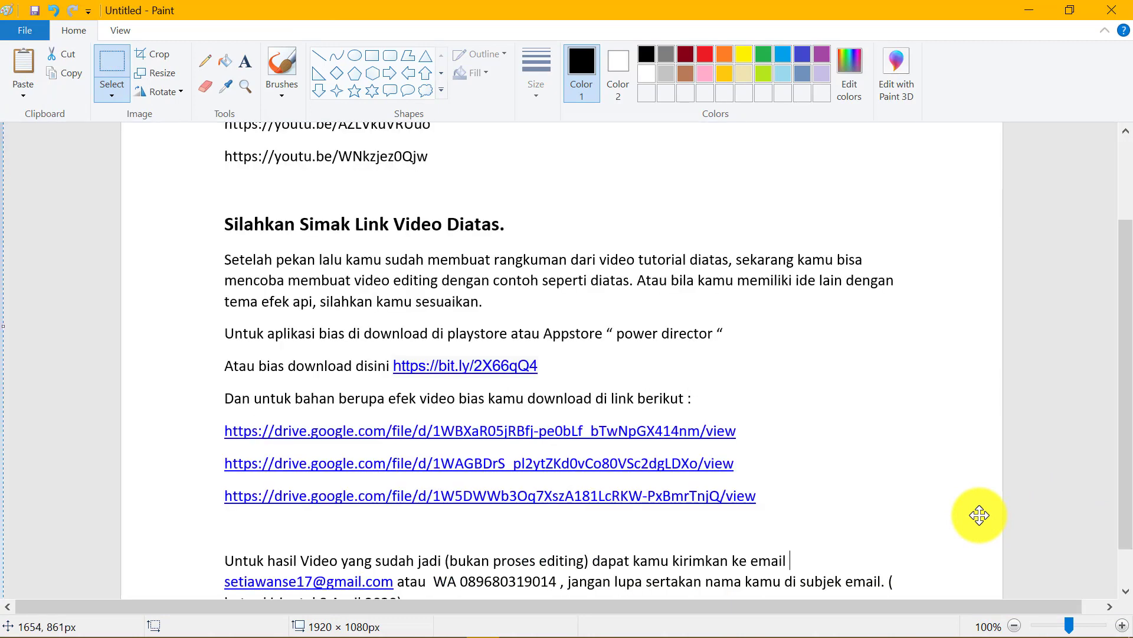
{"action": "scroll", "coordinate": [980, 515], "scroll_direction": "up", "scroll_amount": 3}
{"action": "scroll", "coordinate": [979, 515], "scroll_direction": "down", "scroll_amount": 3}
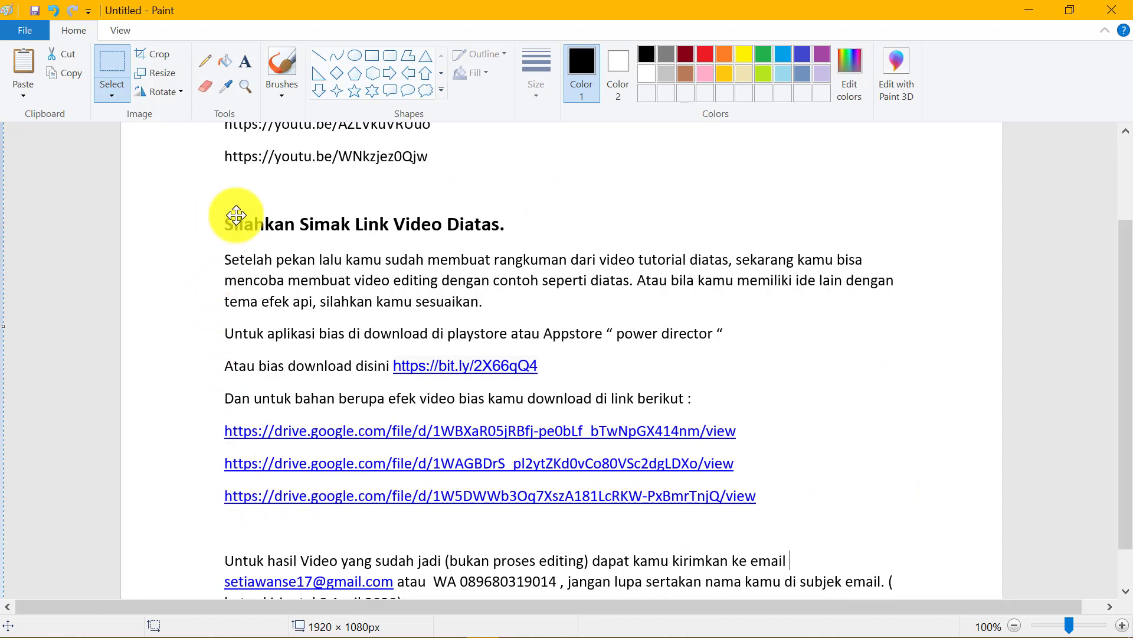
{"action": "left_click", "coordinate": [108, 59]}
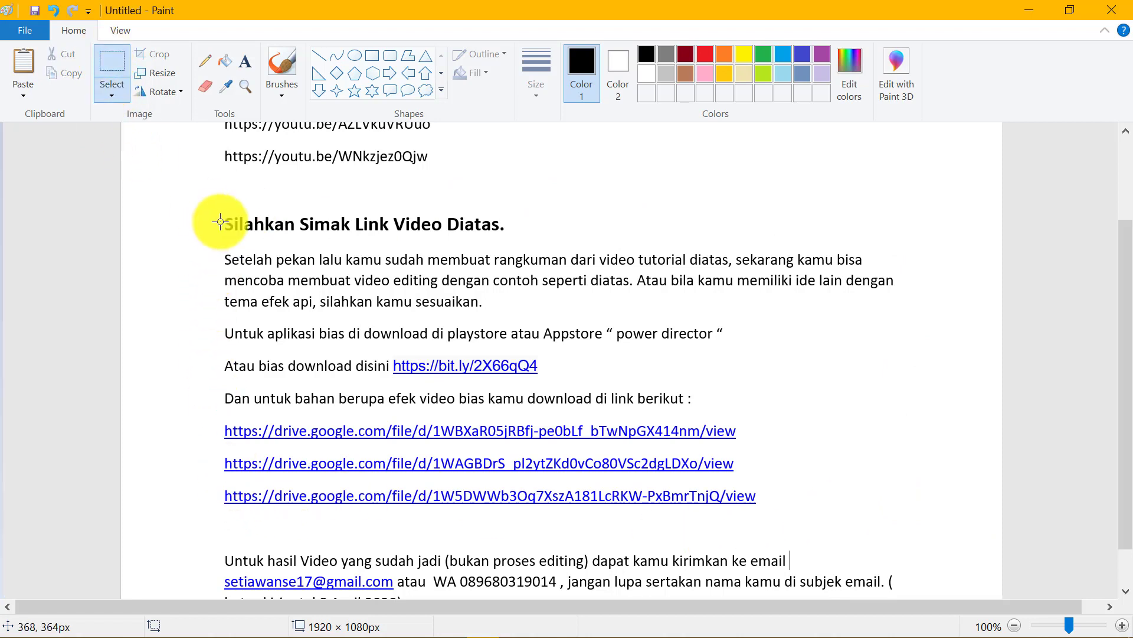
{"action": "left_click_drag", "start_coordinate": [213, 204], "coordinate": [915, 532]}
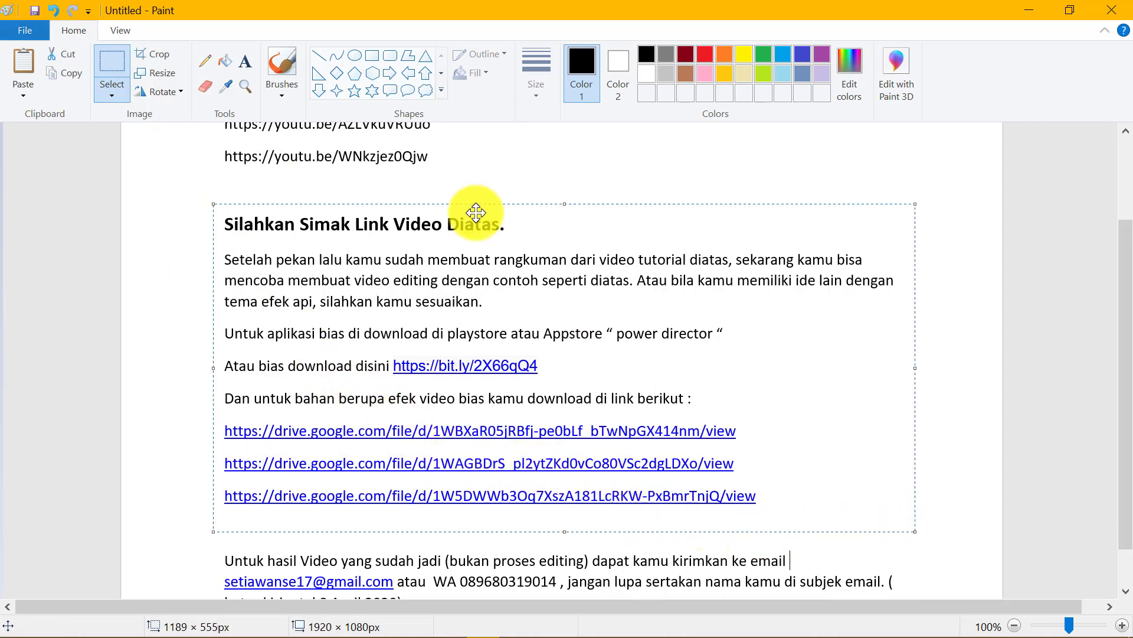
{"action": "left_click", "coordinate": [159, 54]}
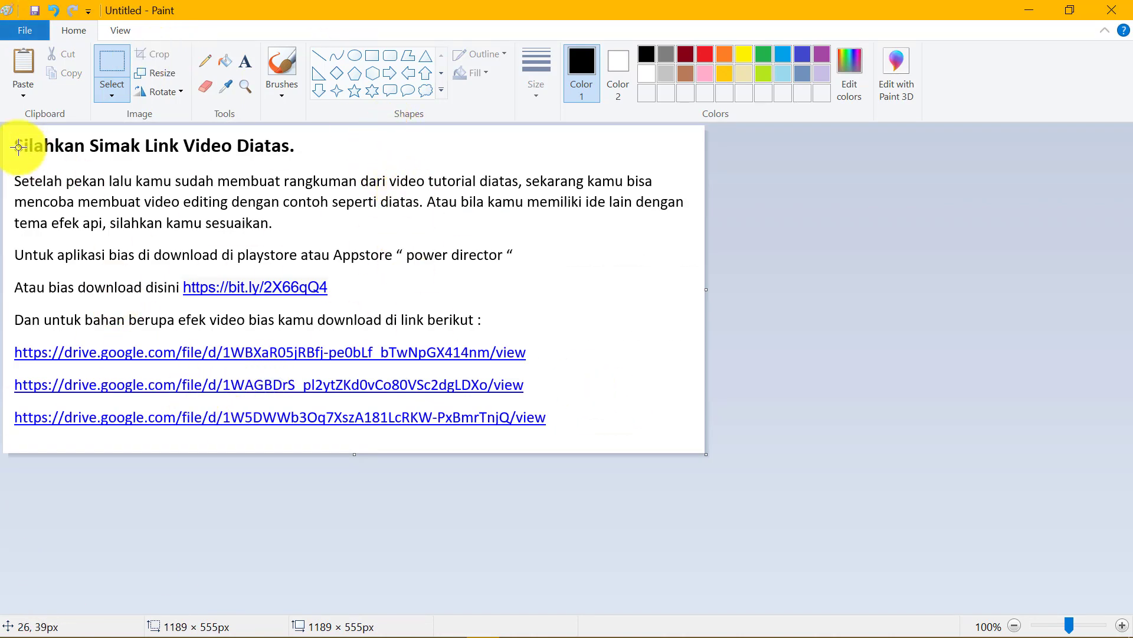
Save the cropped picture as a PNG named MDDR on drive DATA (D:), then return to the PAS MANDARIN form in the browser.
{"action": "left_click", "coordinate": [24, 30]}
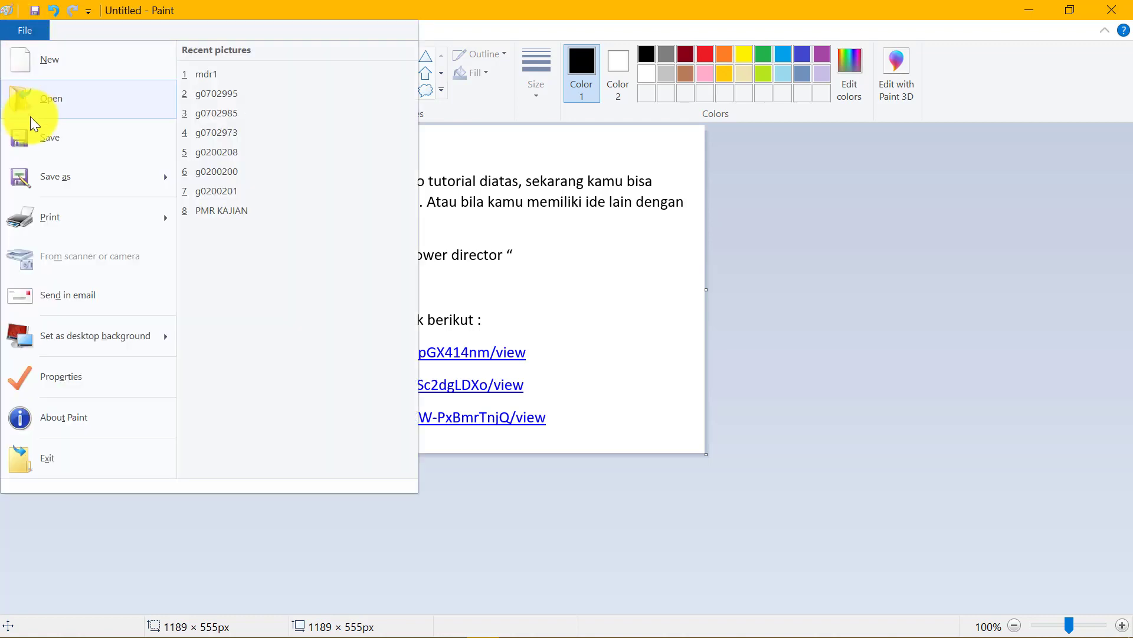
{"action": "left_click", "coordinate": [21, 168]}
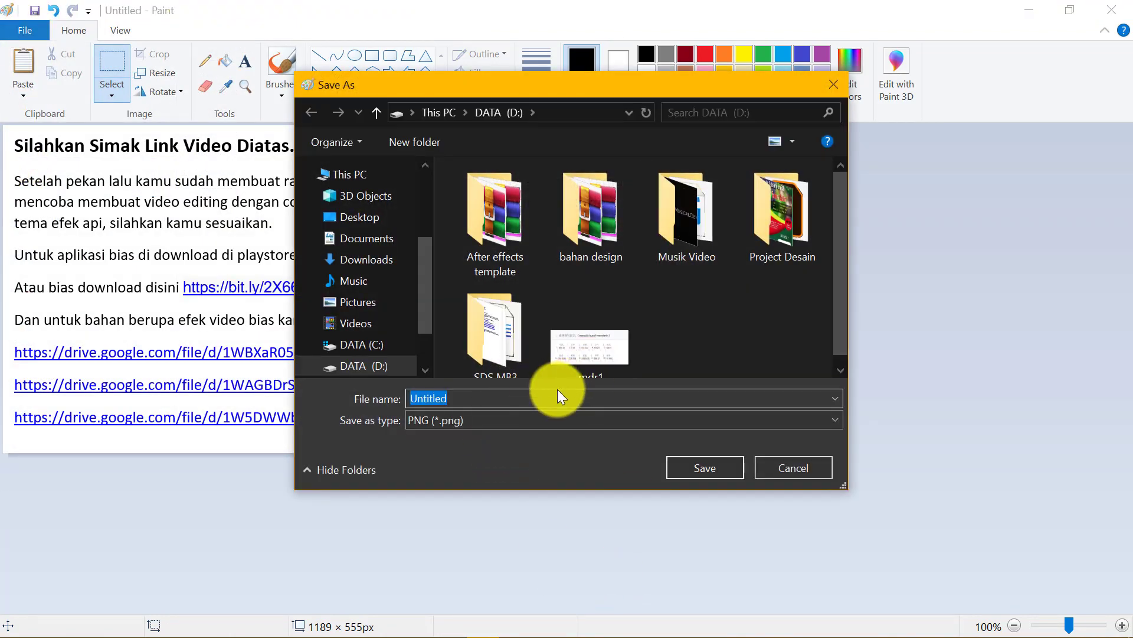
{"action": "type", "text": "MDDR"}
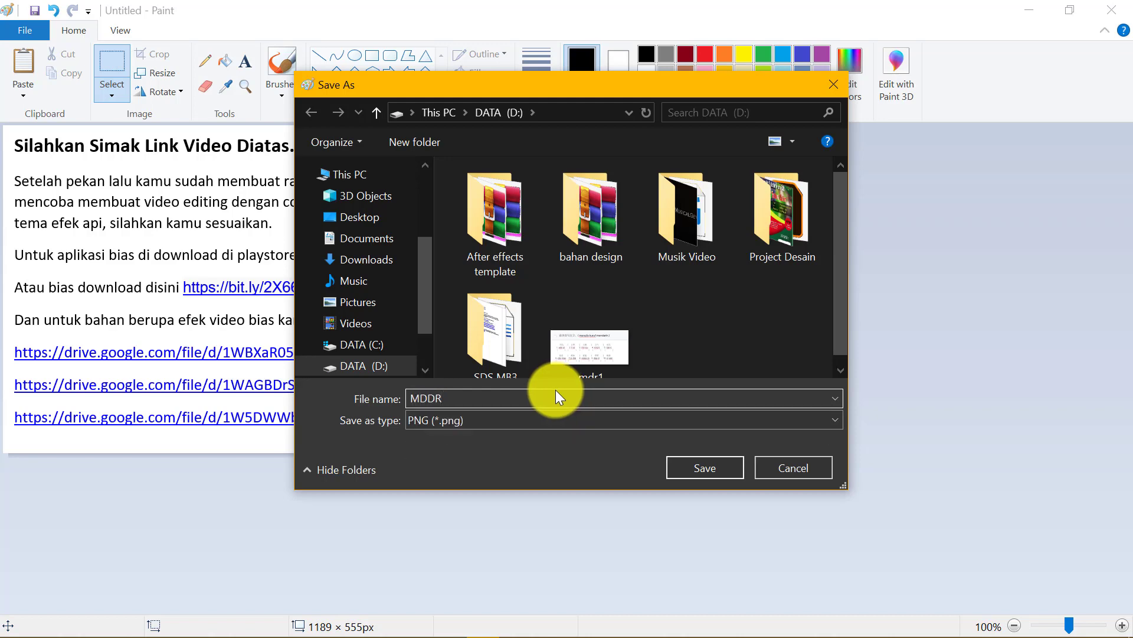
{"action": "left_click", "coordinate": [739, 466]}
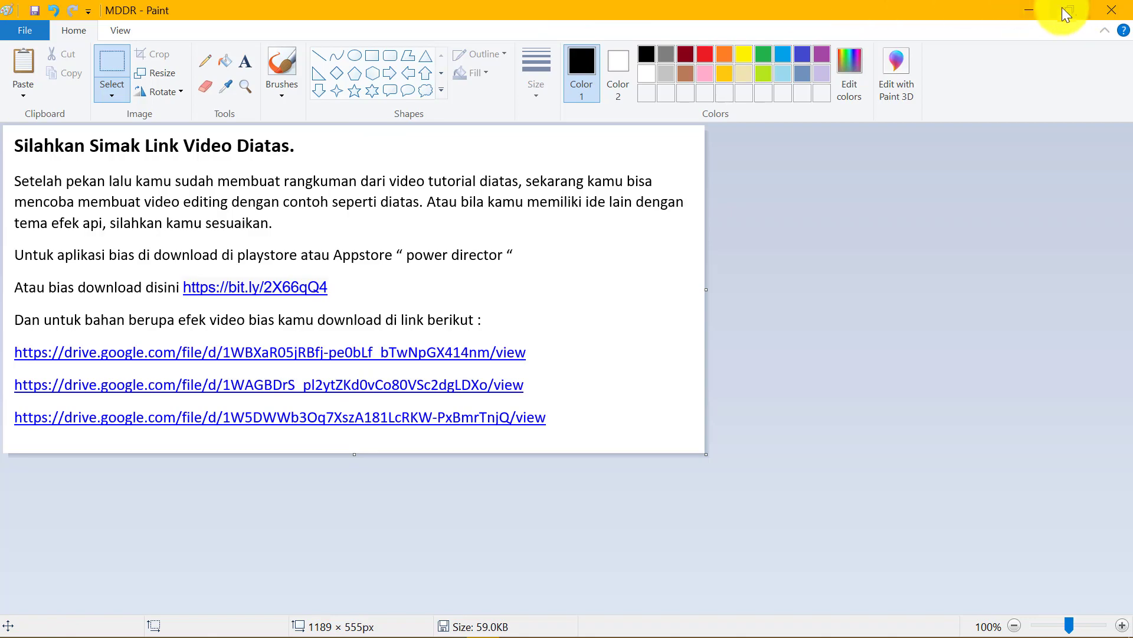
{"action": "left_click", "coordinate": [1046, 6]}
{"action": "left_click", "coordinate": [1037, 5]}
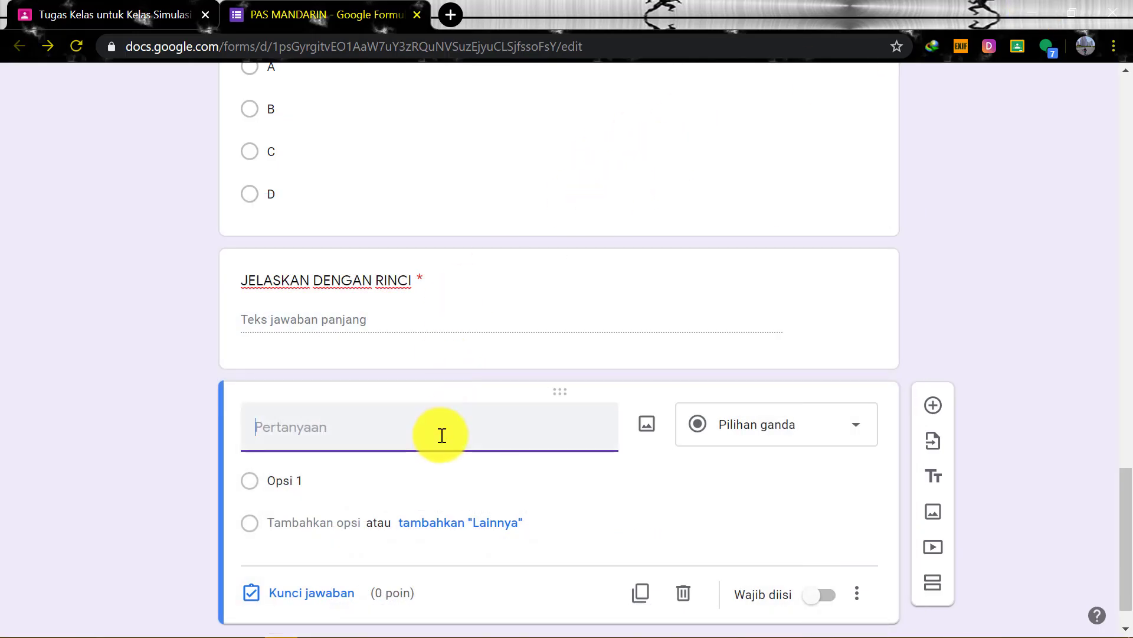
Insert the image file mdr1 from drive D: into the new blank question below "JELASKAN DENGAN RINCI".
{"action": "scroll", "coordinate": [425, 428], "scroll_direction": "down", "scroll_amount": 1}
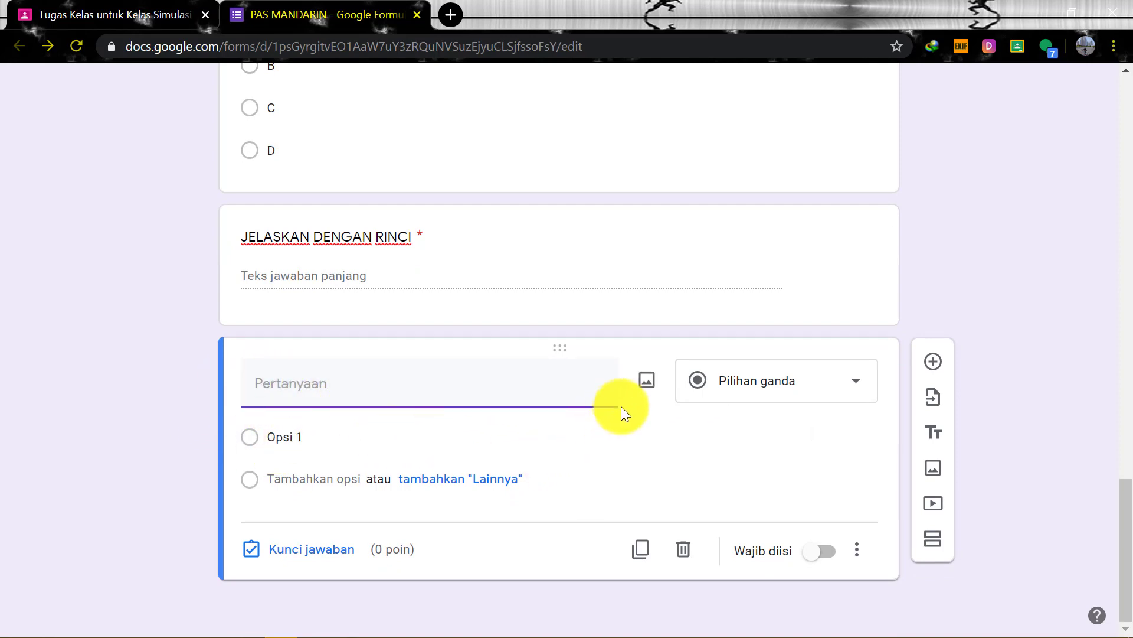
{"action": "left_click", "coordinate": [647, 382]}
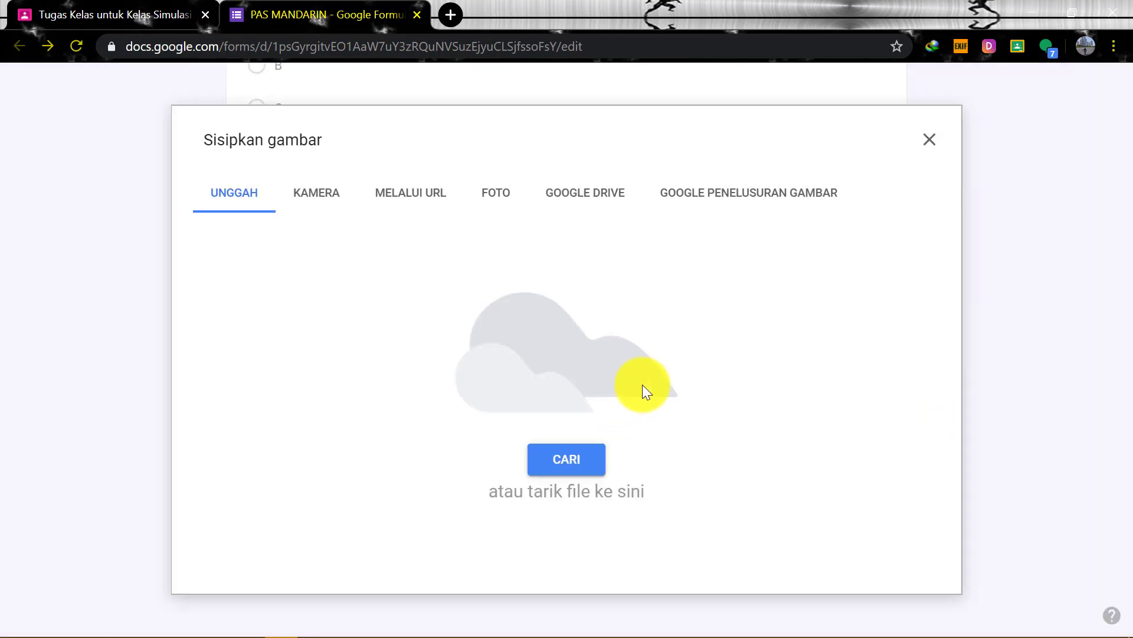
{"action": "left_click", "coordinate": [565, 463]}
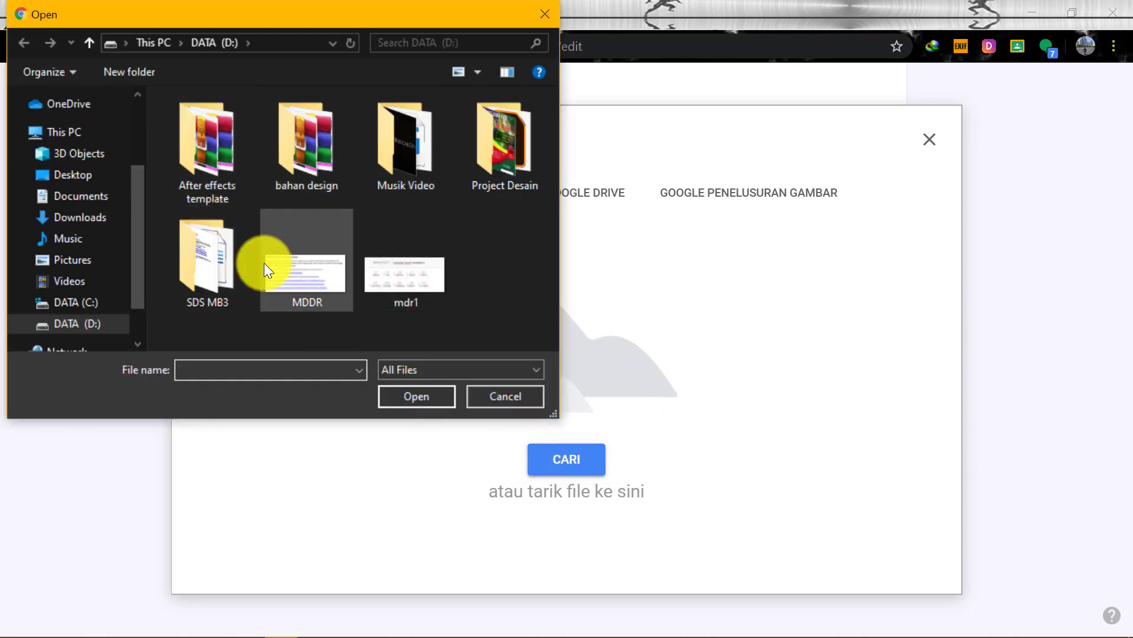
{"action": "left_click", "coordinate": [437, 294]}
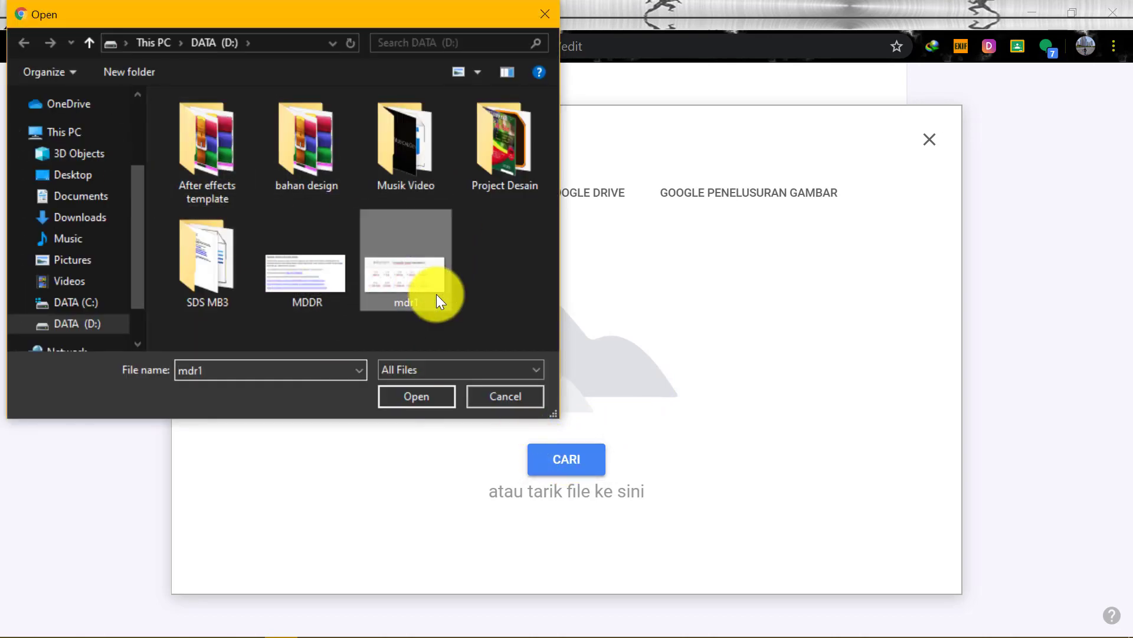
{"action": "left_click", "coordinate": [419, 404]}
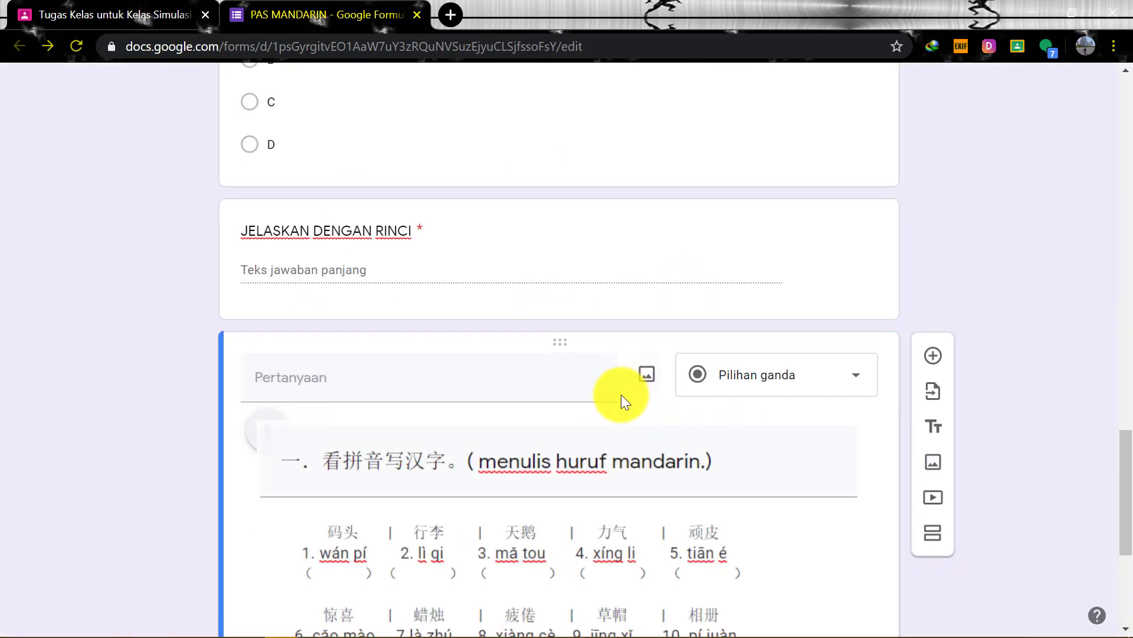
{"action": "scroll", "coordinate": [621, 394], "scroll_direction": "down", "scroll_amount": 5}
{"action": "scroll", "coordinate": [621, 394], "scroll_direction": "down", "scroll_amount": 1}
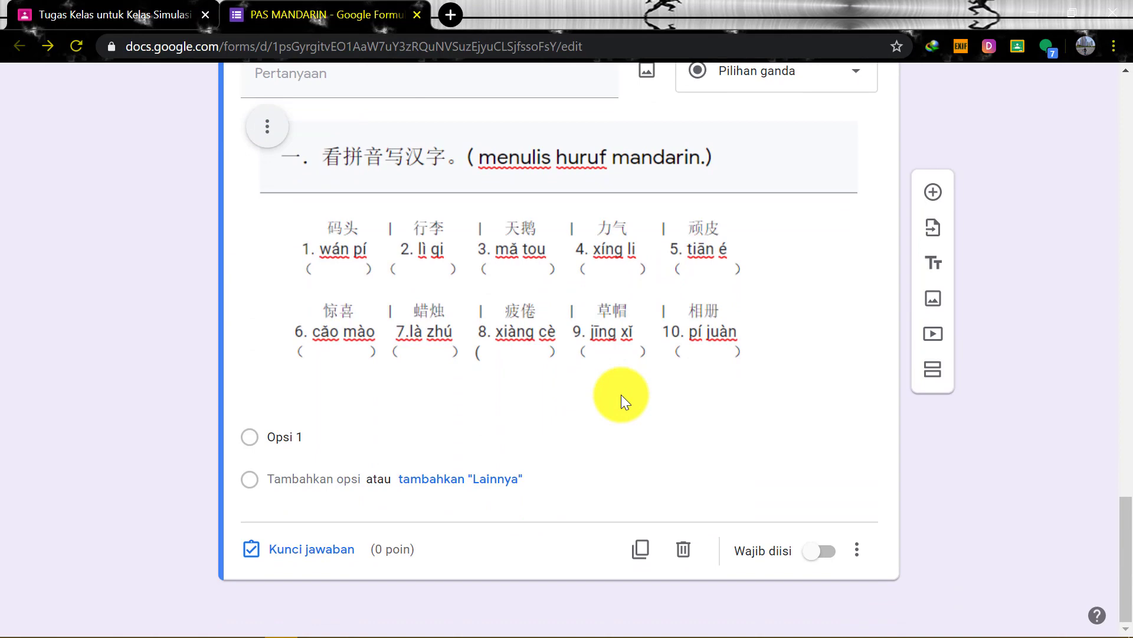
Change the image question's type to Upload file and allow respondents to upload files to Drive.
{"action": "scroll", "coordinate": [621, 395], "scroll_direction": "up", "scroll_amount": 2}
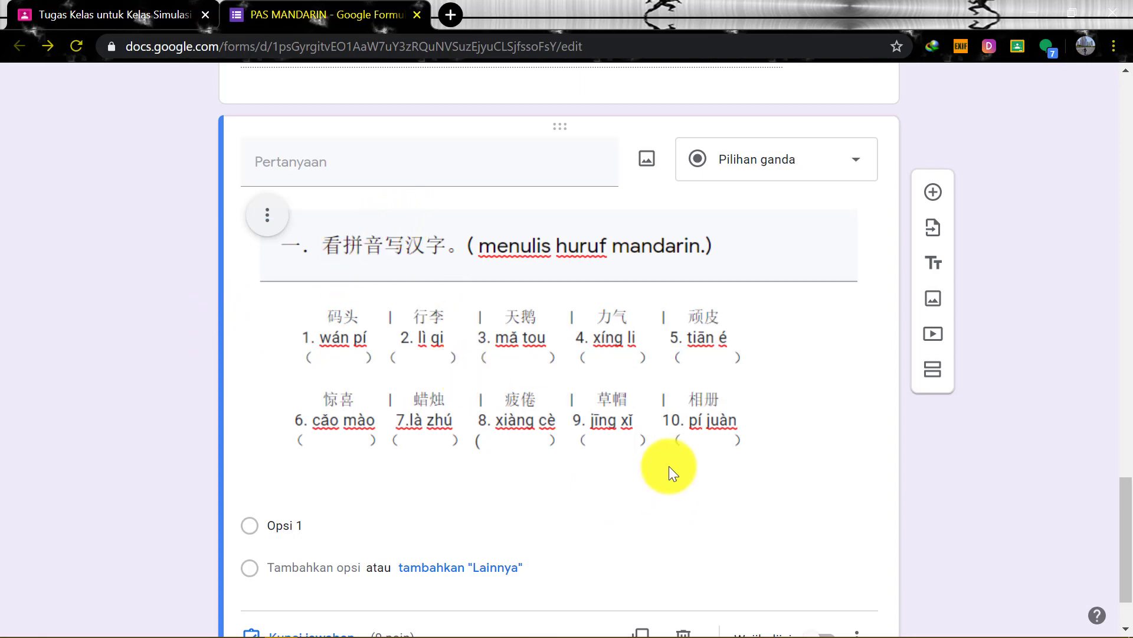
{"action": "left_click", "coordinate": [861, 171]}
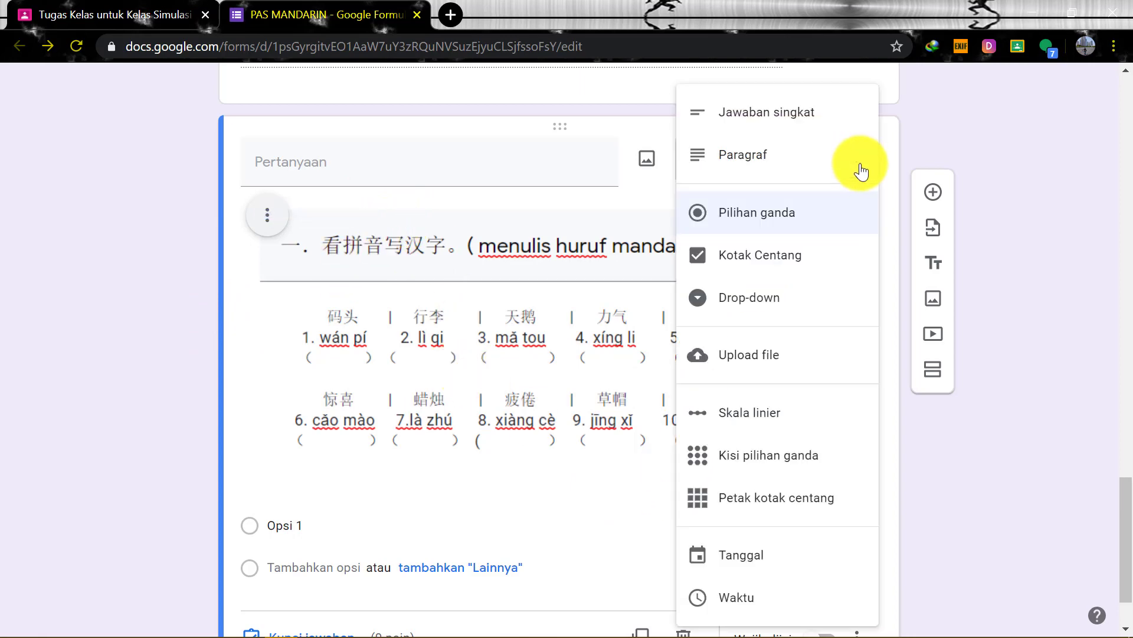
{"action": "left_click", "coordinate": [779, 356]}
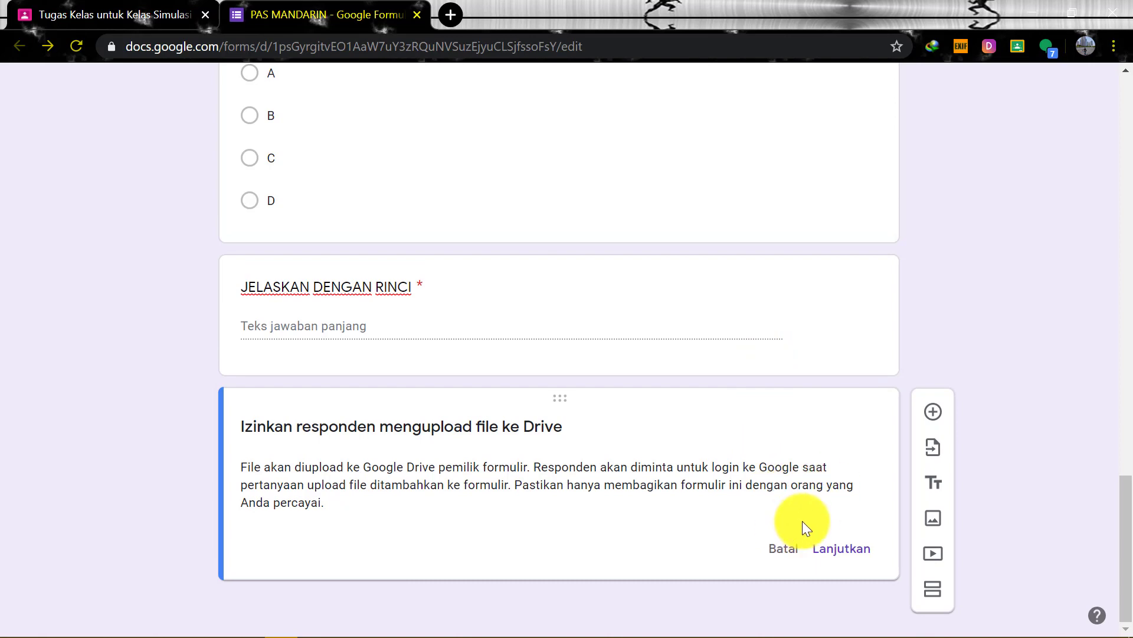
{"action": "left_click", "coordinate": [839, 553]}
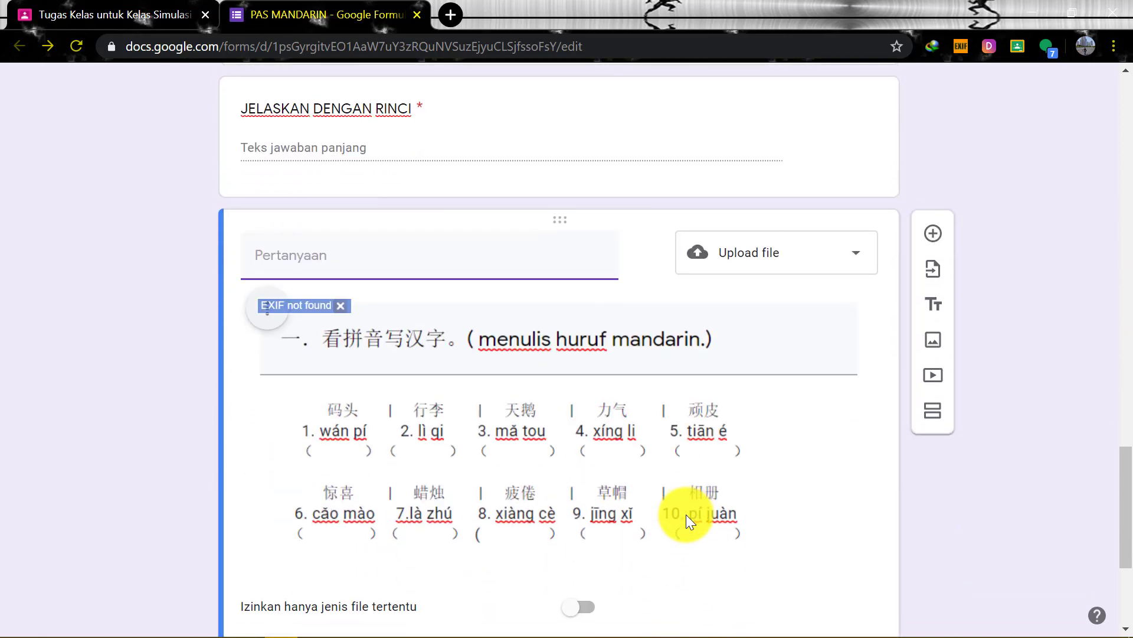
Restrict the upload question to specific file types, allowing only the two Gambar options.
{"action": "scroll", "coordinate": [686, 515], "scroll_direction": "down", "scroll_amount": 3}
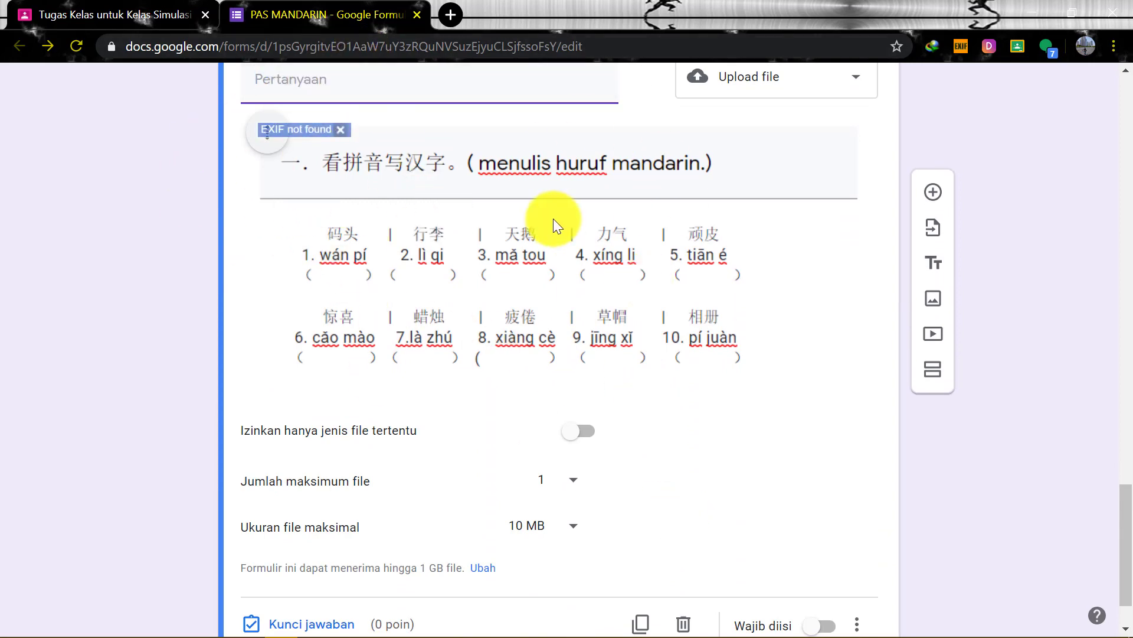
{"action": "scroll", "coordinate": [413, 431], "scroll_direction": "down", "scroll_amount": 2}
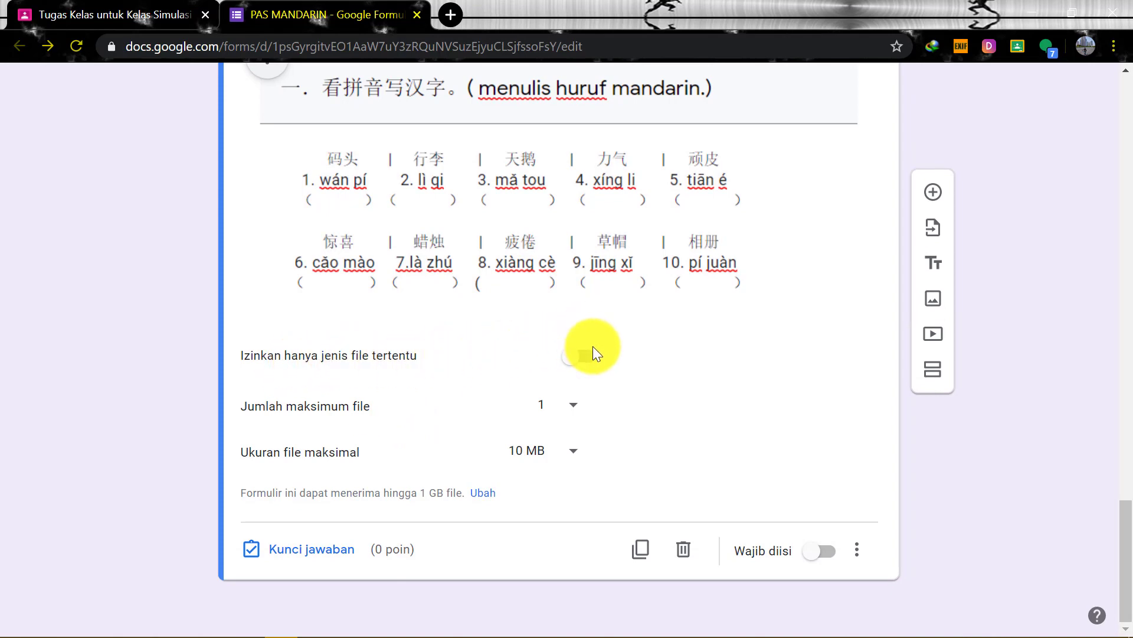
{"action": "left_click", "coordinate": [590, 361]}
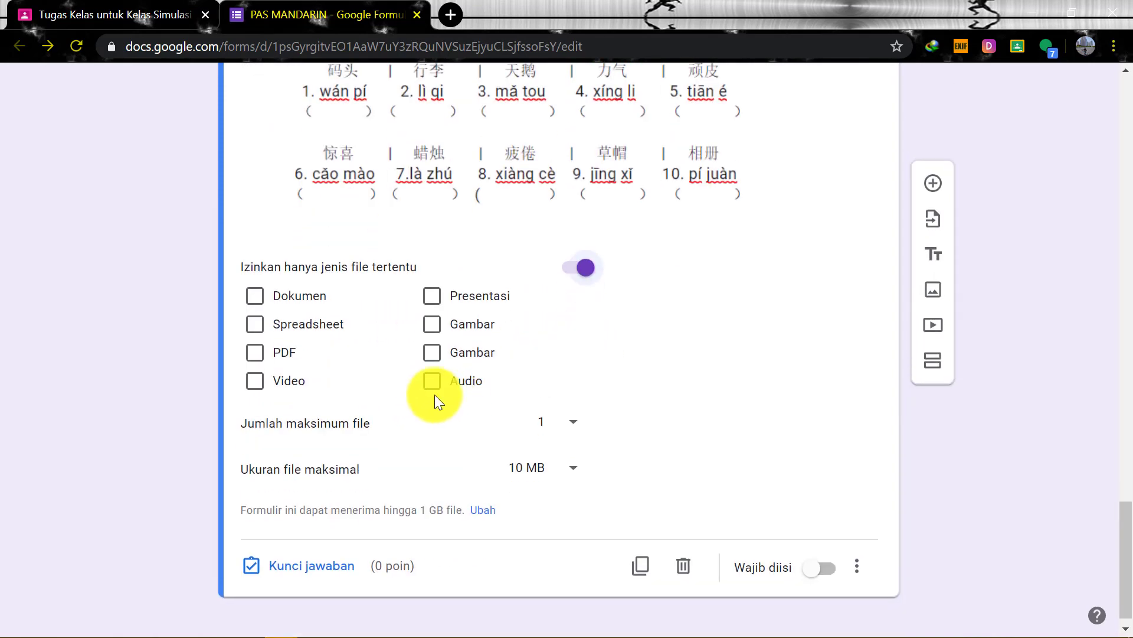
{"action": "left_click", "coordinate": [433, 355]}
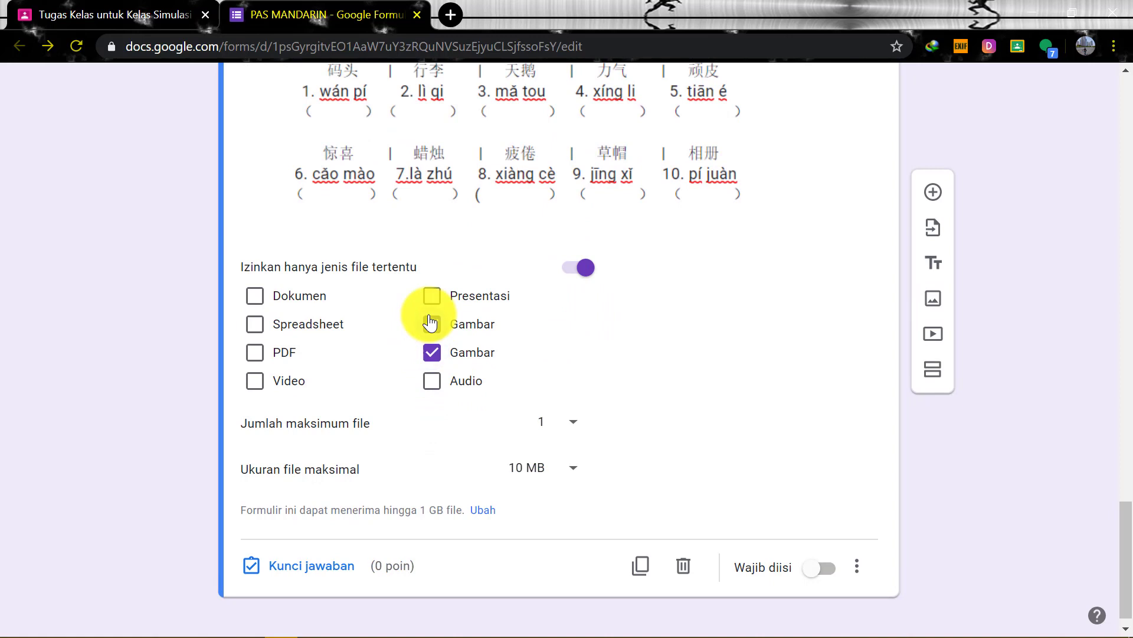
{"action": "left_click", "coordinate": [431, 324]}
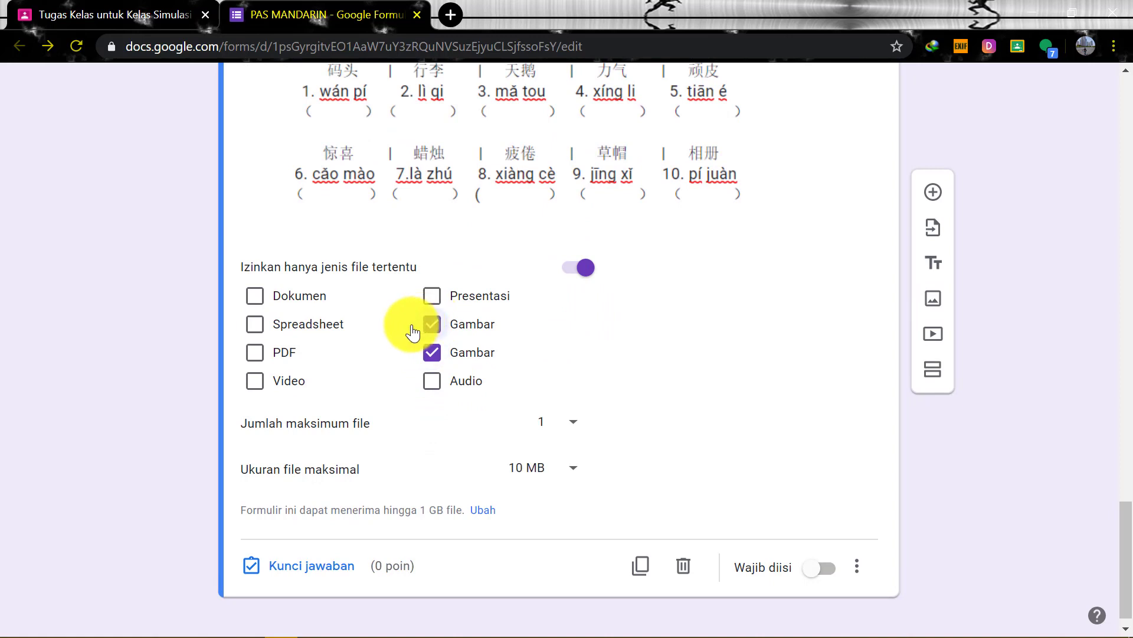
{"action": "left_click", "coordinate": [255, 356]}
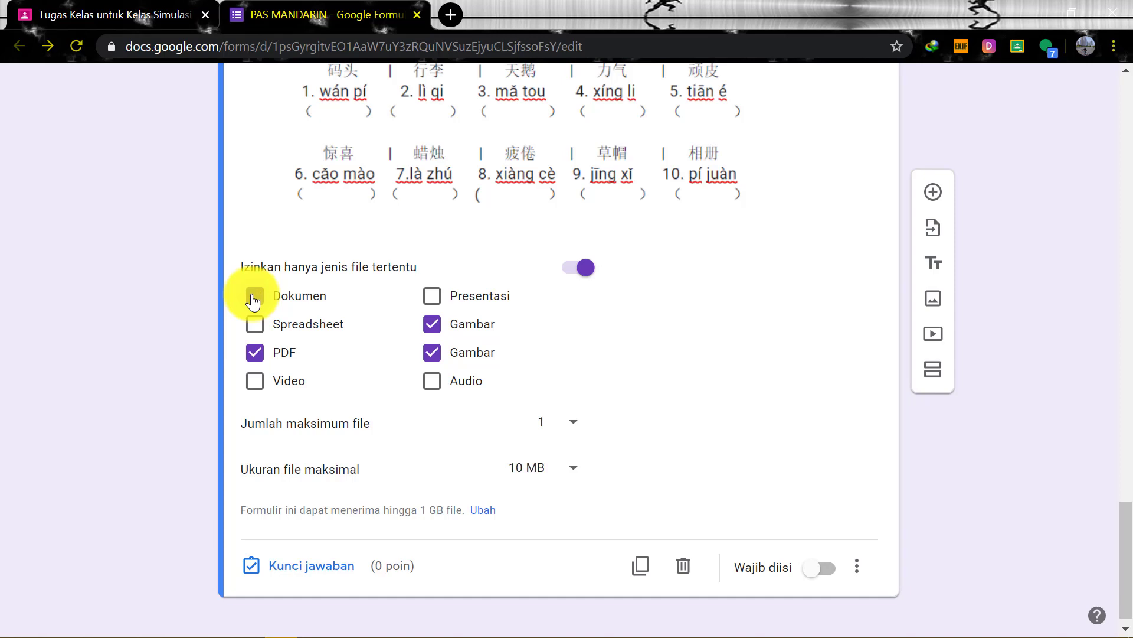
{"action": "left_click", "coordinate": [255, 352]}
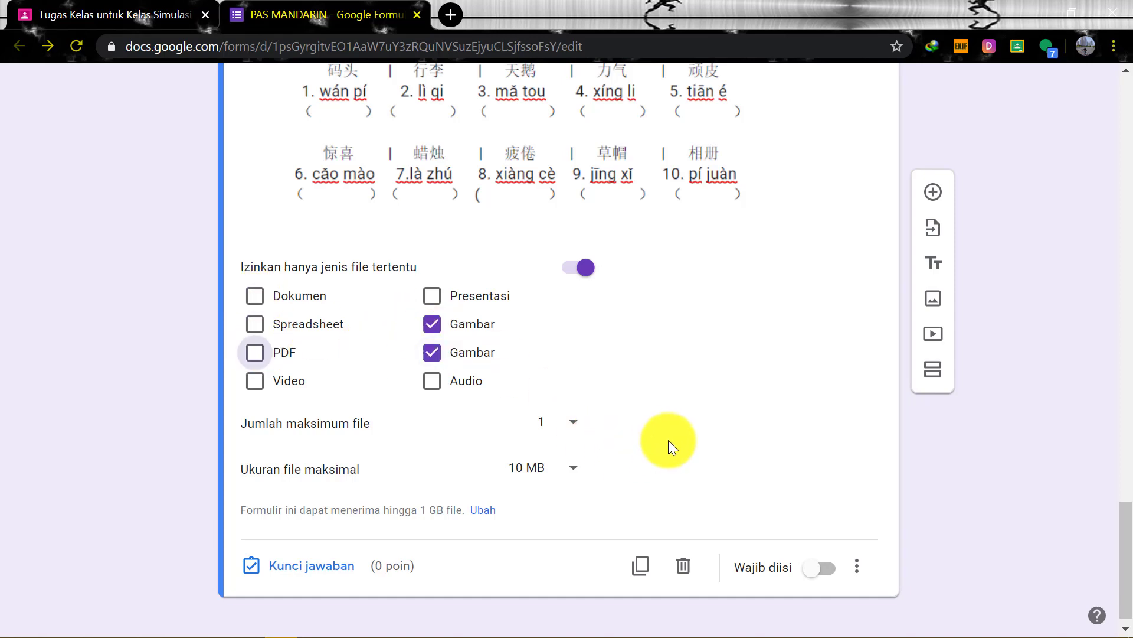
{"action": "scroll", "coordinate": [668, 440], "scroll_direction": "down", "scroll_amount": 1}
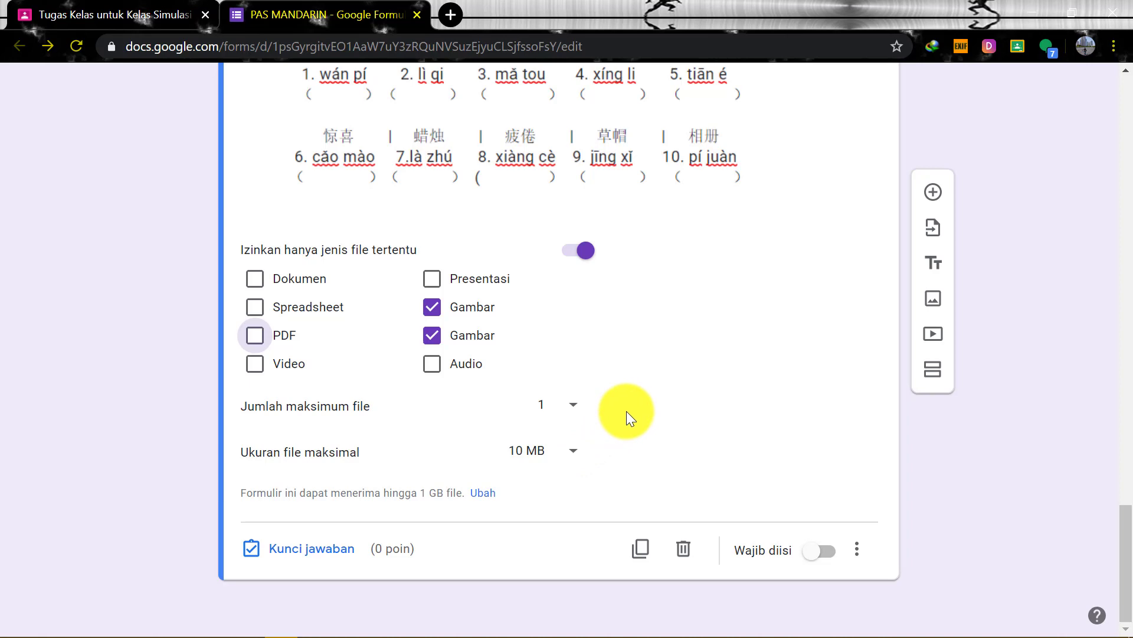
Set the upload question's score to 20 points in its answer key.
{"action": "left_click", "coordinate": [339, 552]}
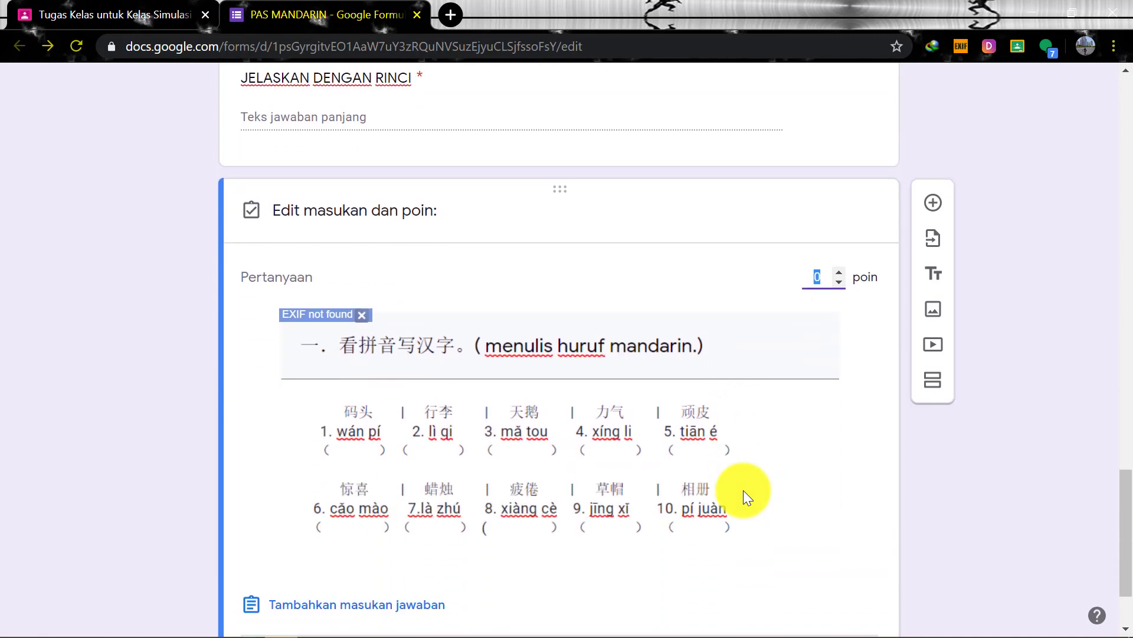
{"action": "scroll", "coordinate": [807, 249], "scroll_direction": "up", "scroll_amount": 10}
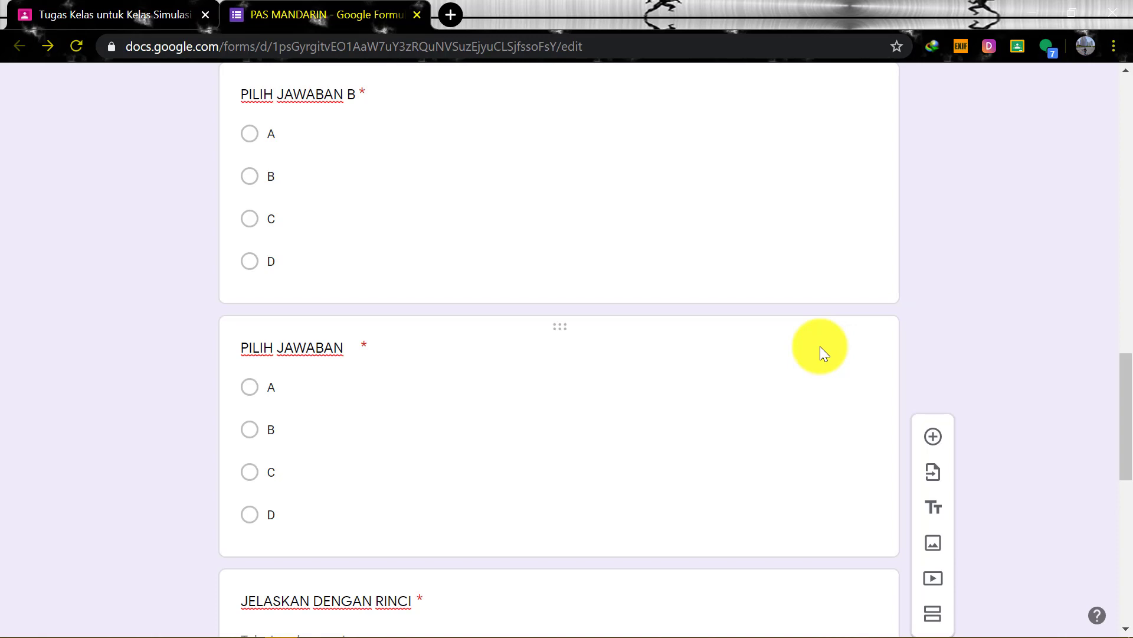
{"action": "scroll", "coordinate": [820, 346], "scroll_direction": "down", "scroll_amount": 9}
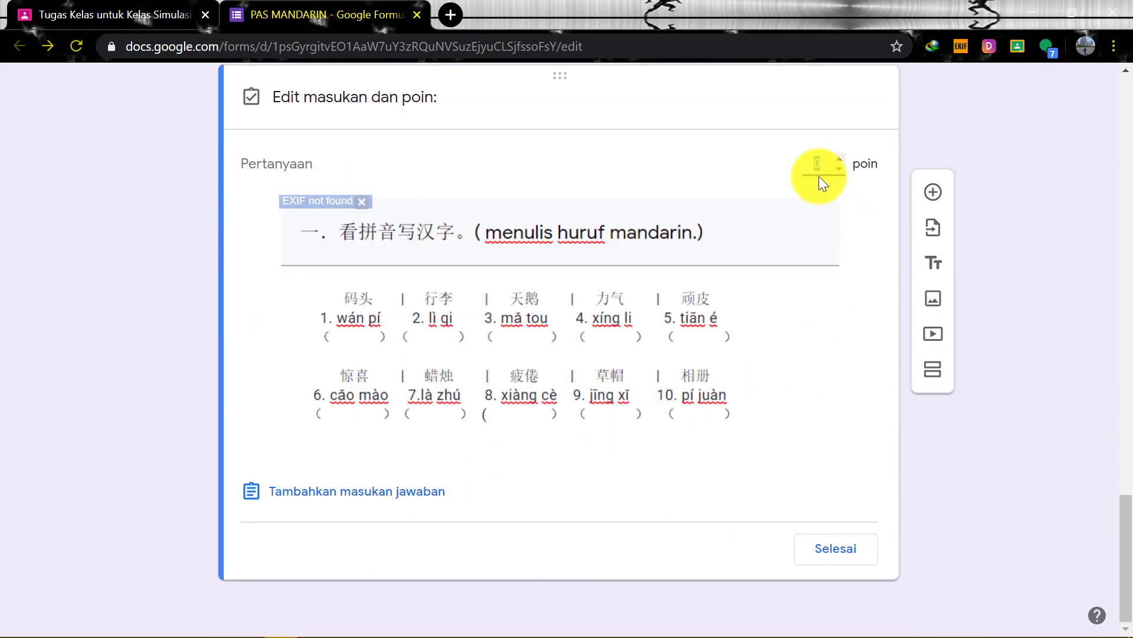
{"action": "left_click", "coordinate": [819, 174]}
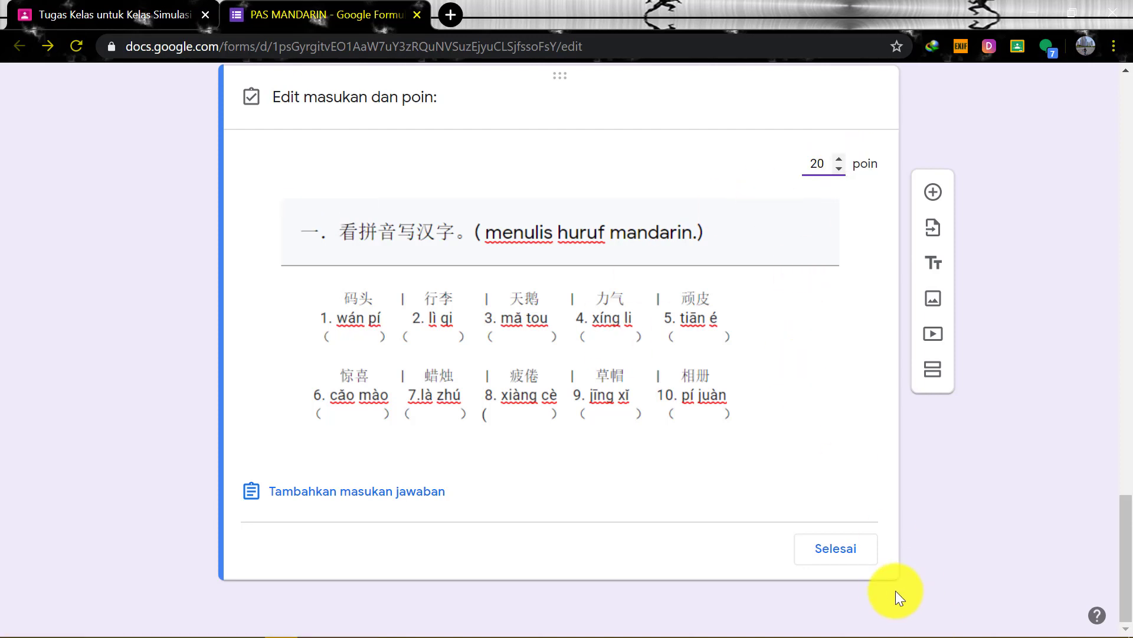
{"action": "left_click", "coordinate": [838, 550]}
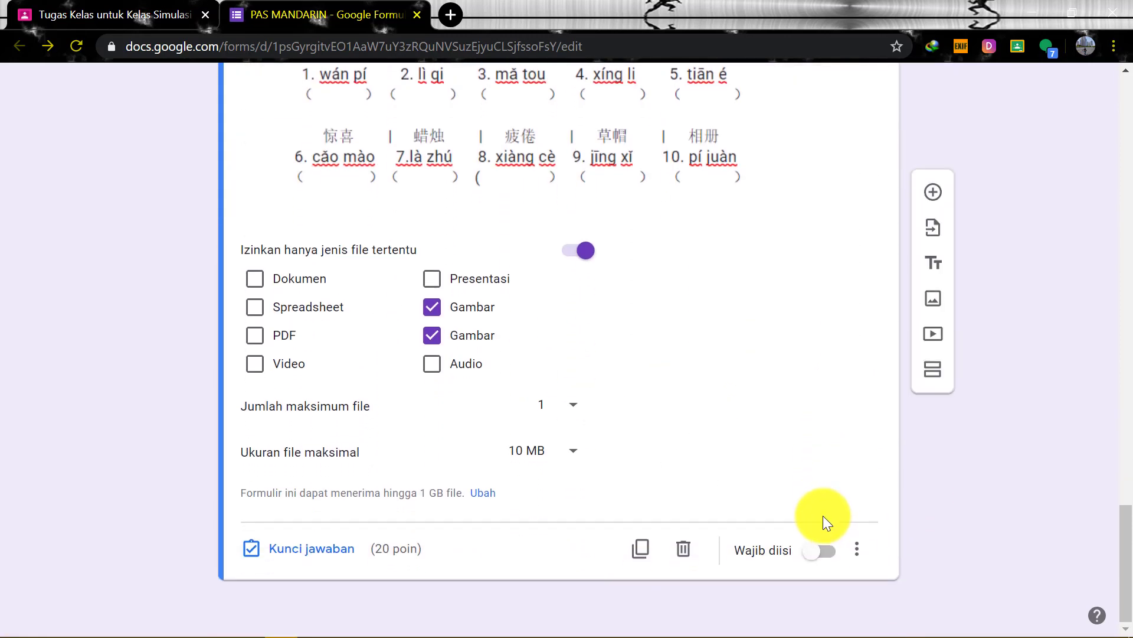
Make the file upload question required.
{"action": "left_click", "coordinate": [856, 550]}
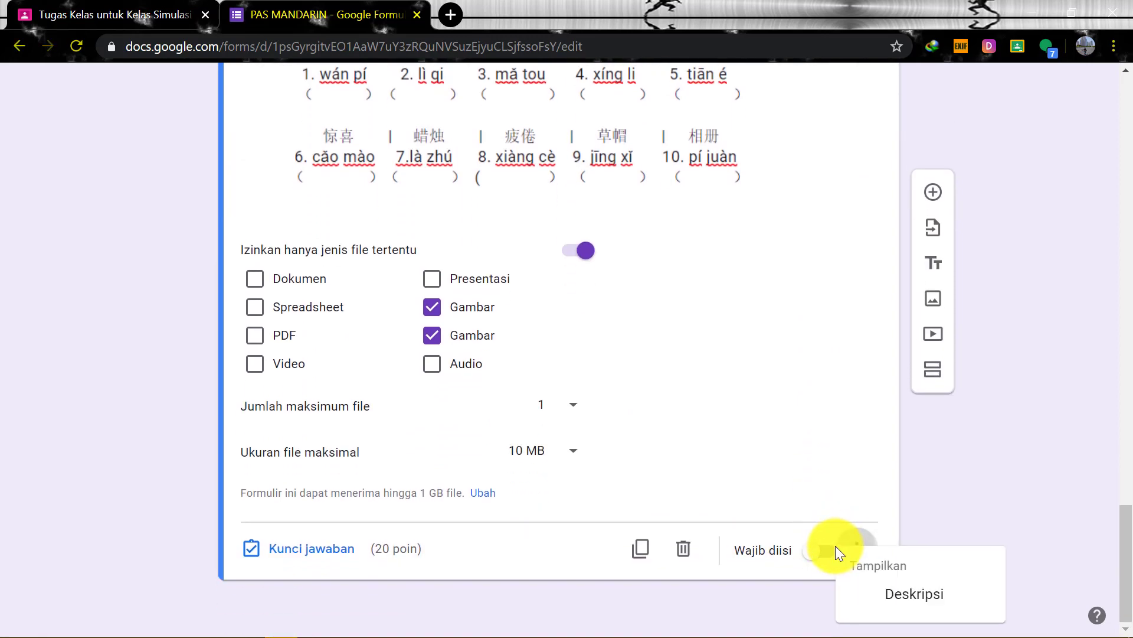
{"action": "left_click", "coordinate": [828, 555]}
{"action": "left_click", "coordinate": [828, 555]}
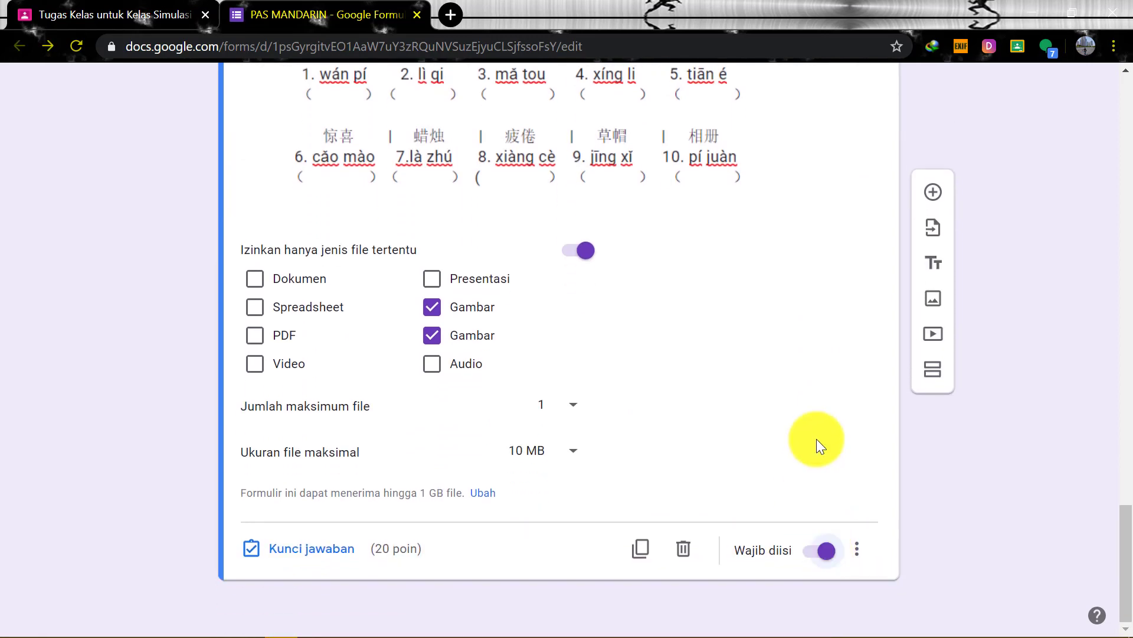
Preview the quiz form and check its required Nama, Absen and Kelas fields without answering them.
{"action": "scroll", "coordinate": [739, 455], "scroll_direction": "up", "scroll_amount": 15}
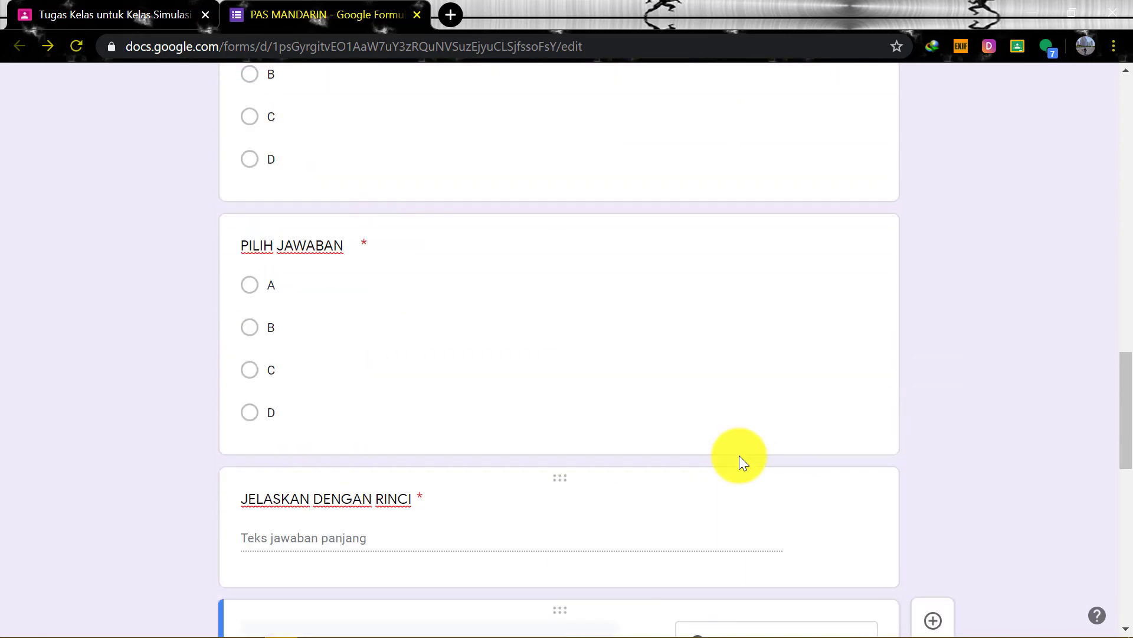
{"action": "scroll", "coordinate": [739, 455], "scroll_direction": "up", "scroll_amount": 20}
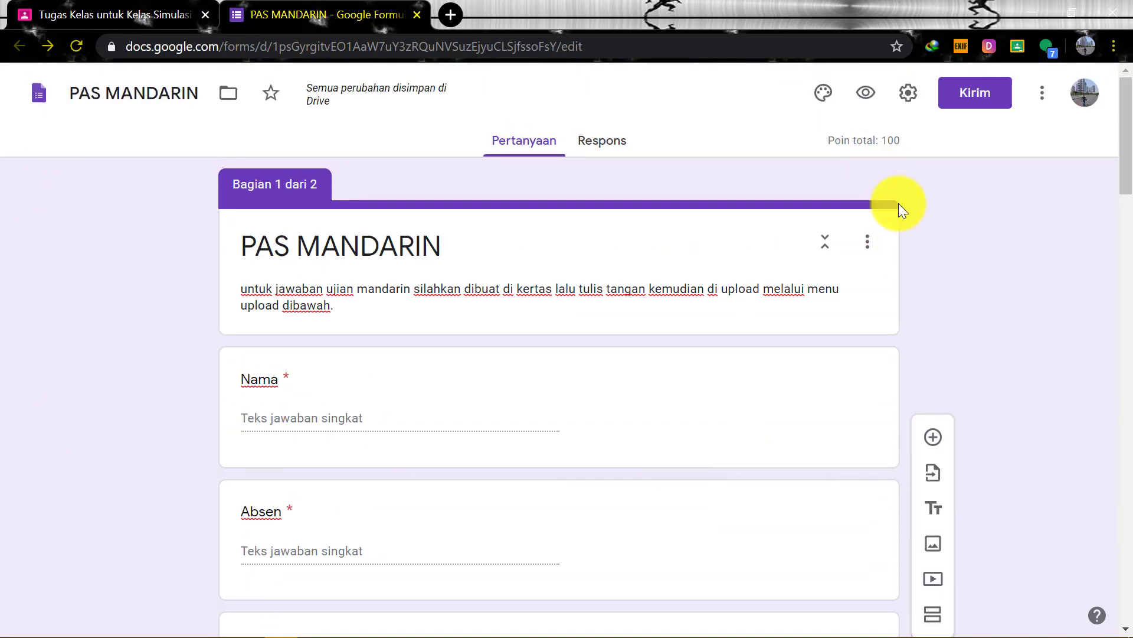
{"action": "left_click", "coordinate": [867, 93]}
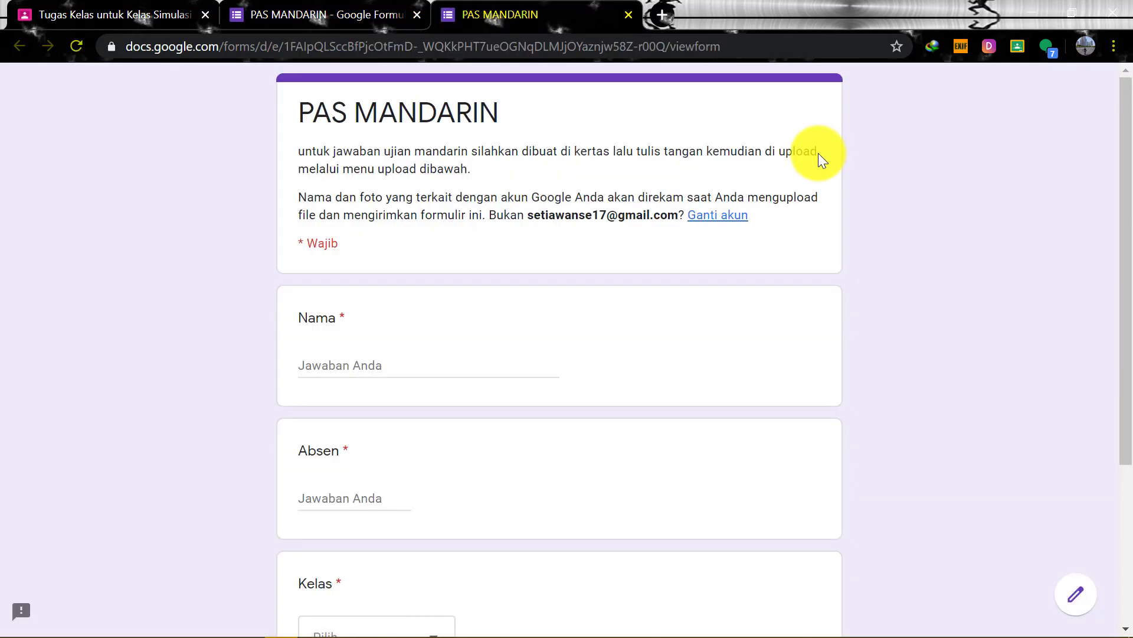
{"action": "scroll", "coordinate": [820, 155], "scroll_direction": "down", "scroll_amount": 3}
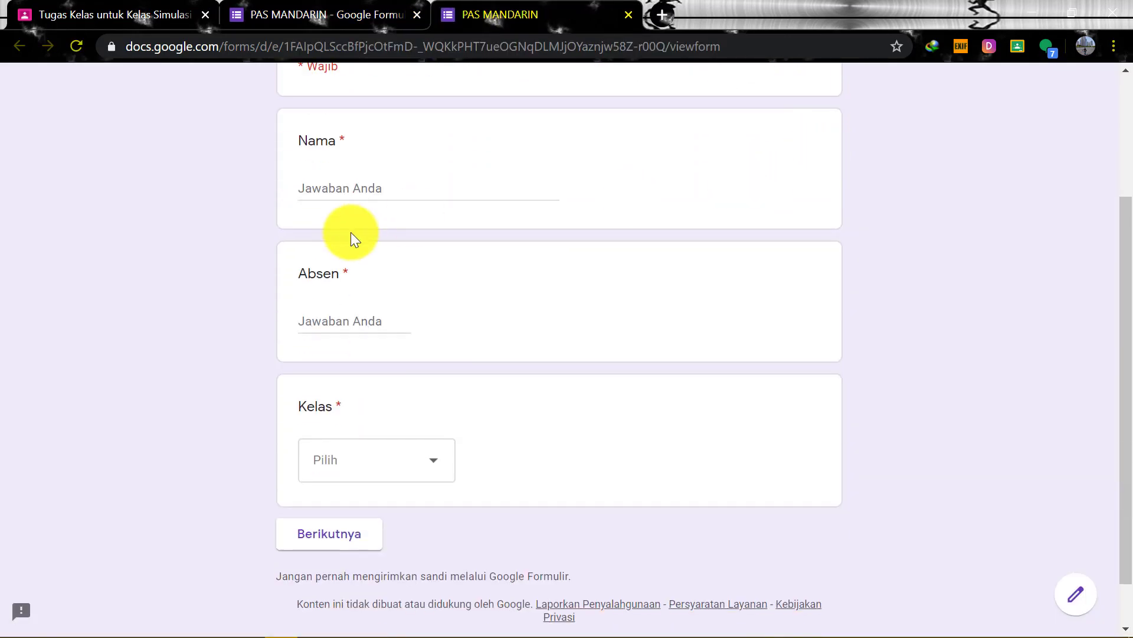
{"action": "left_click", "coordinate": [354, 188]}
{"action": "left_click", "coordinate": [356, 327]}
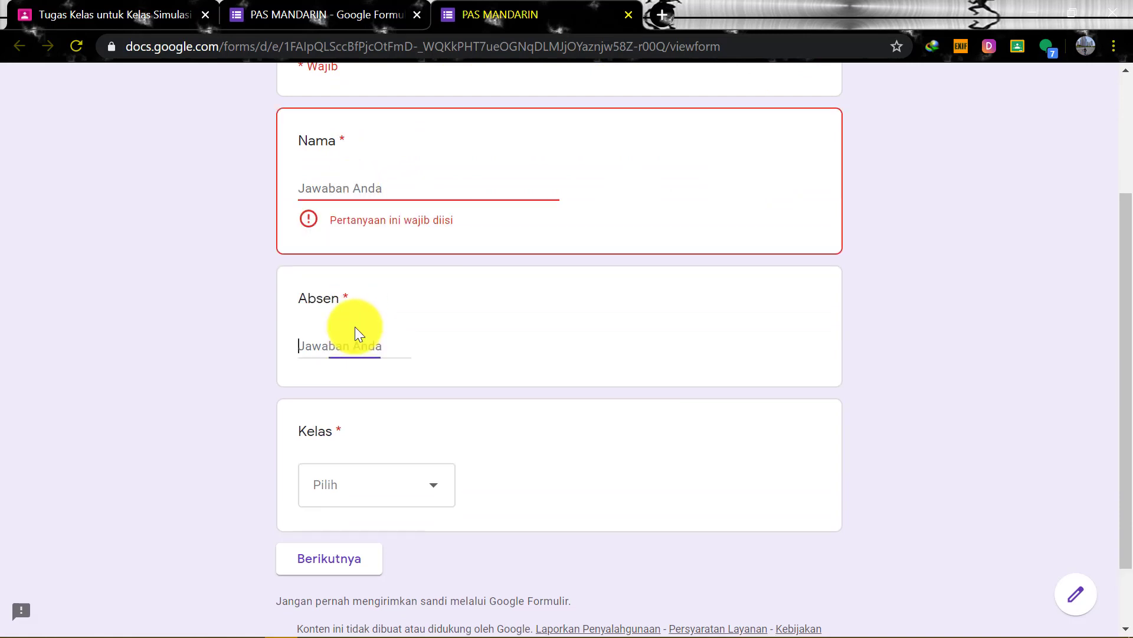
{"action": "scroll", "coordinate": [390, 365], "scroll_direction": "down", "scroll_amount": 1}
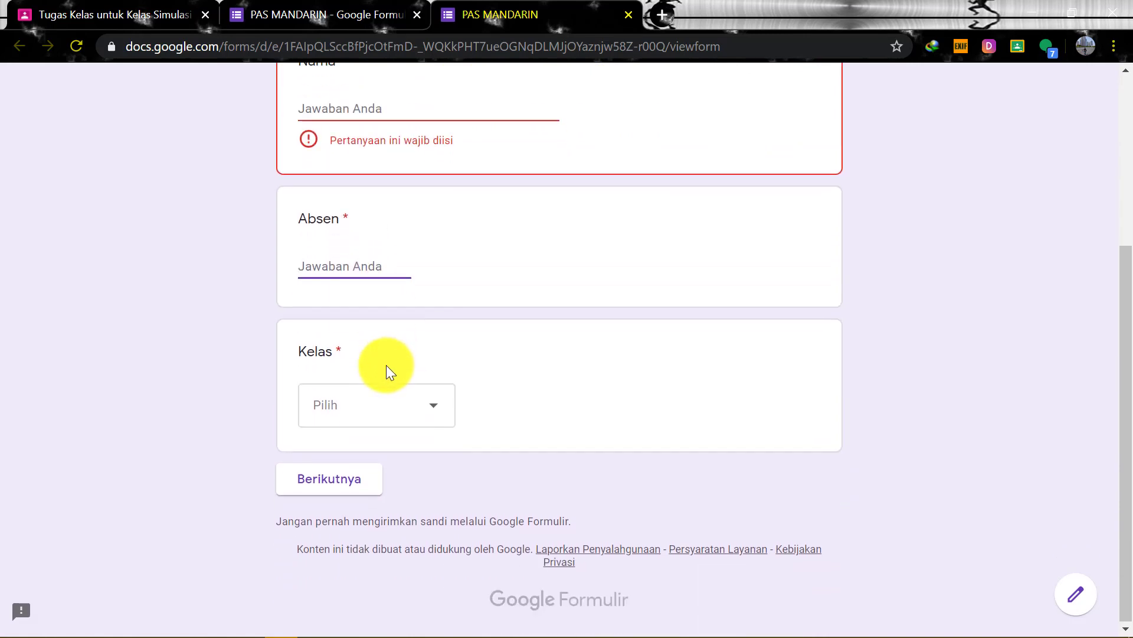
{"action": "left_click", "coordinate": [445, 412]}
{"action": "left_click", "coordinate": [537, 367]}
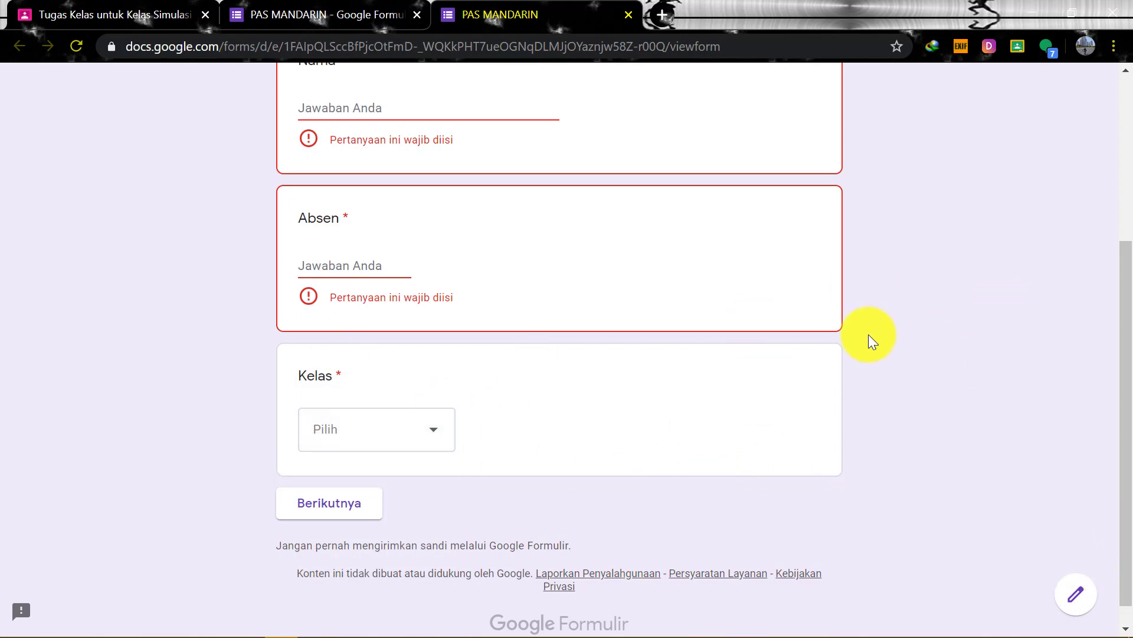
{"action": "scroll", "coordinate": [832, 302], "scroll_direction": "up", "scroll_amount": 5}
Return to the form editor and enable Batasi ke 1 tanggapan in the general settings.
{"action": "left_click", "coordinate": [325, 14]}
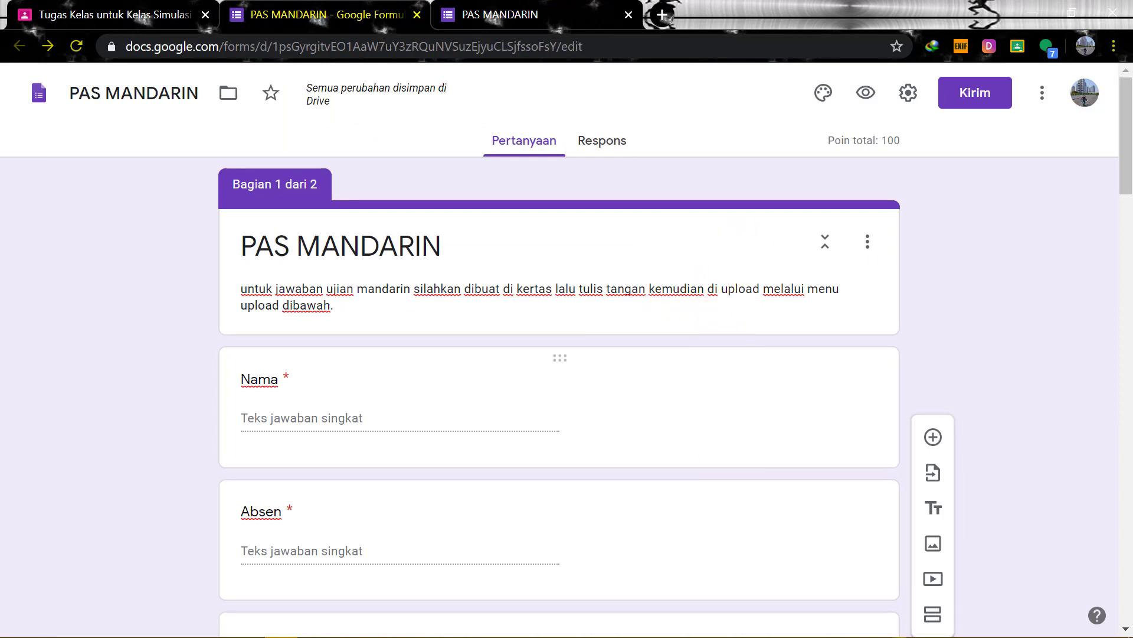
{"action": "left_click", "coordinate": [907, 95]}
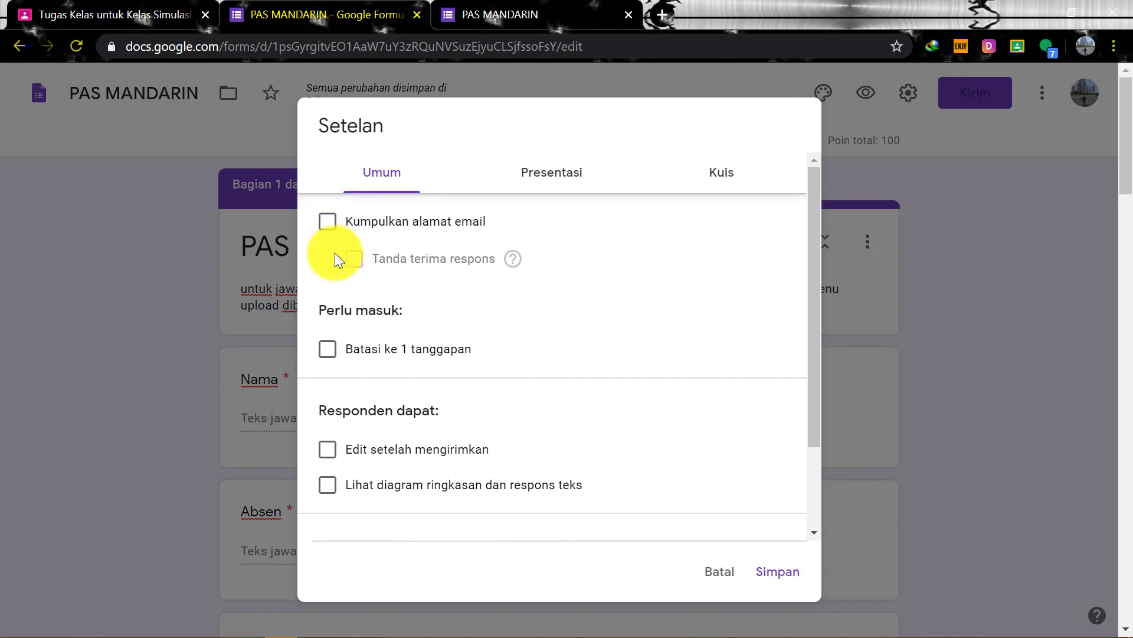
{"action": "left_click", "coordinate": [328, 349]}
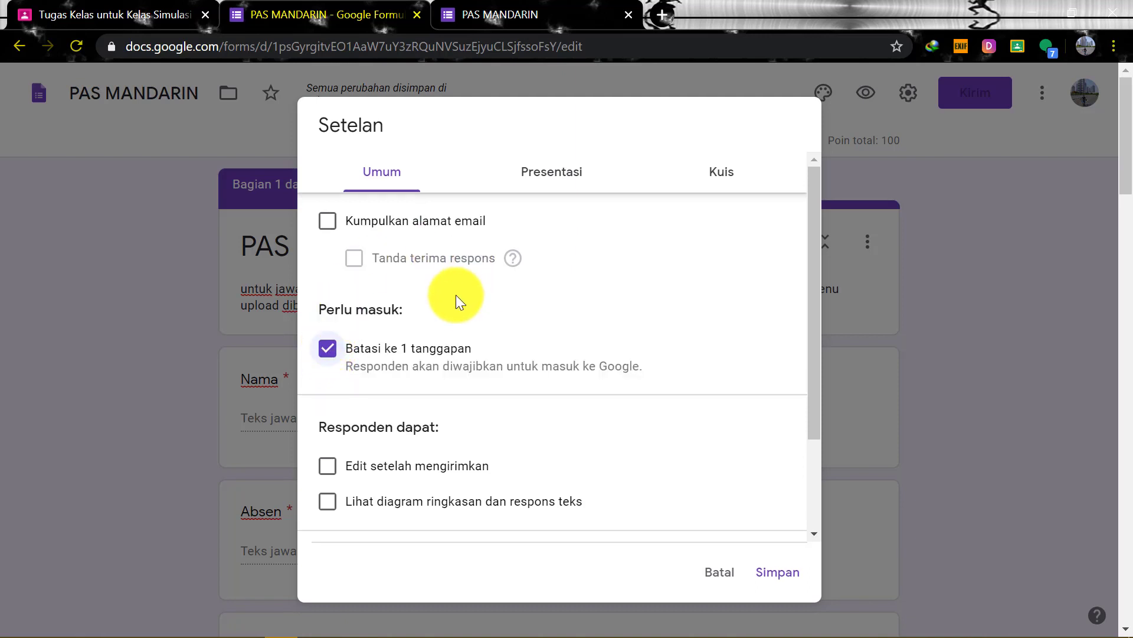
Review the presentation settings, keep the form as a quiz, and set grade release to Nanti, setelah peninjauan manual.
{"action": "left_click", "coordinate": [570, 173]}
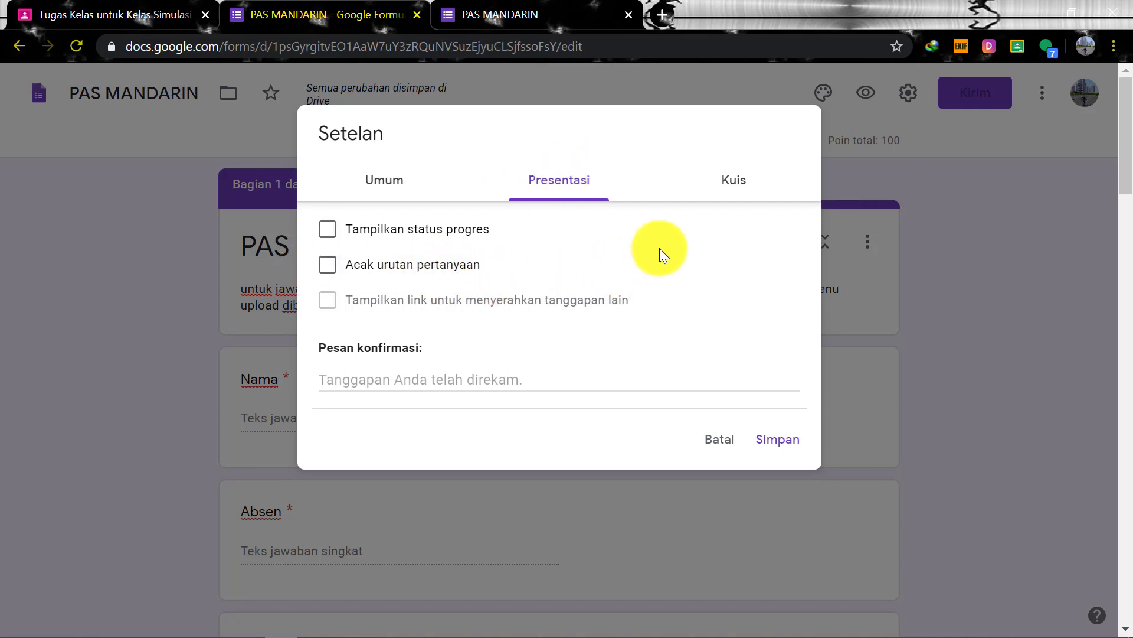
{"action": "left_click", "coordinate": [736, 195]}
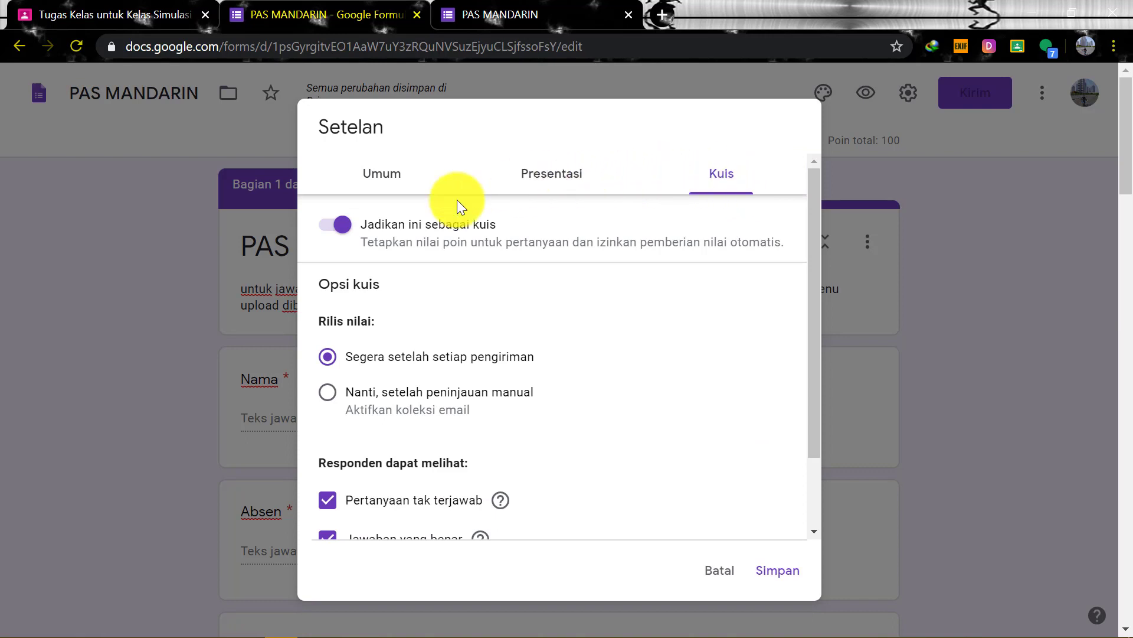
{"action": "left_click", "coordinate": [343, 230]}
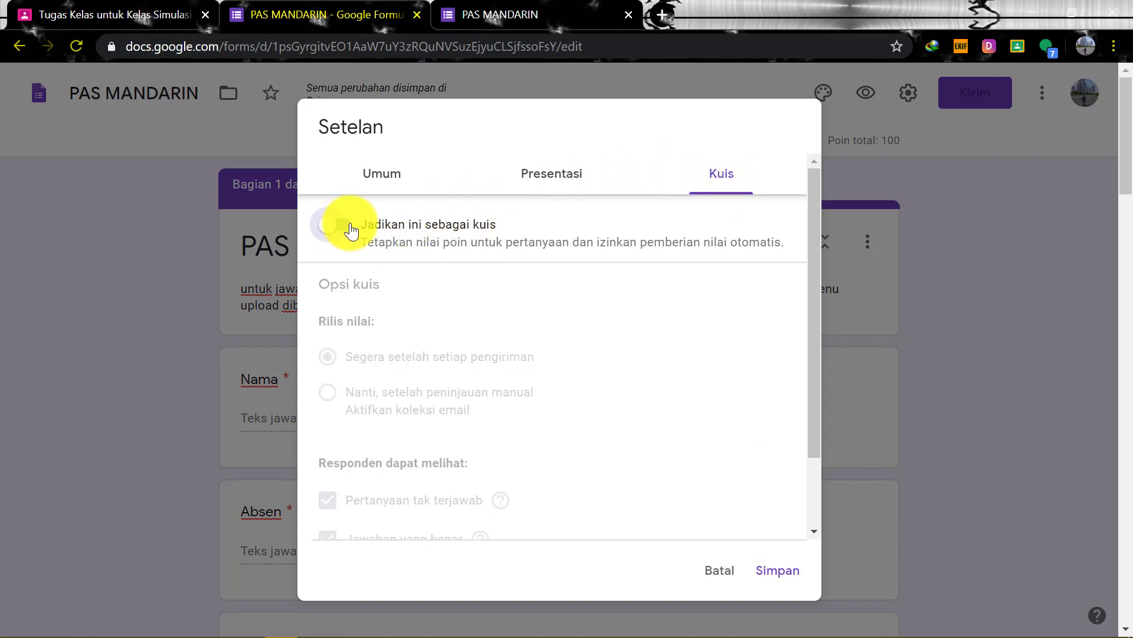
{"action": "left_click", "coordinate": [347, 228]}
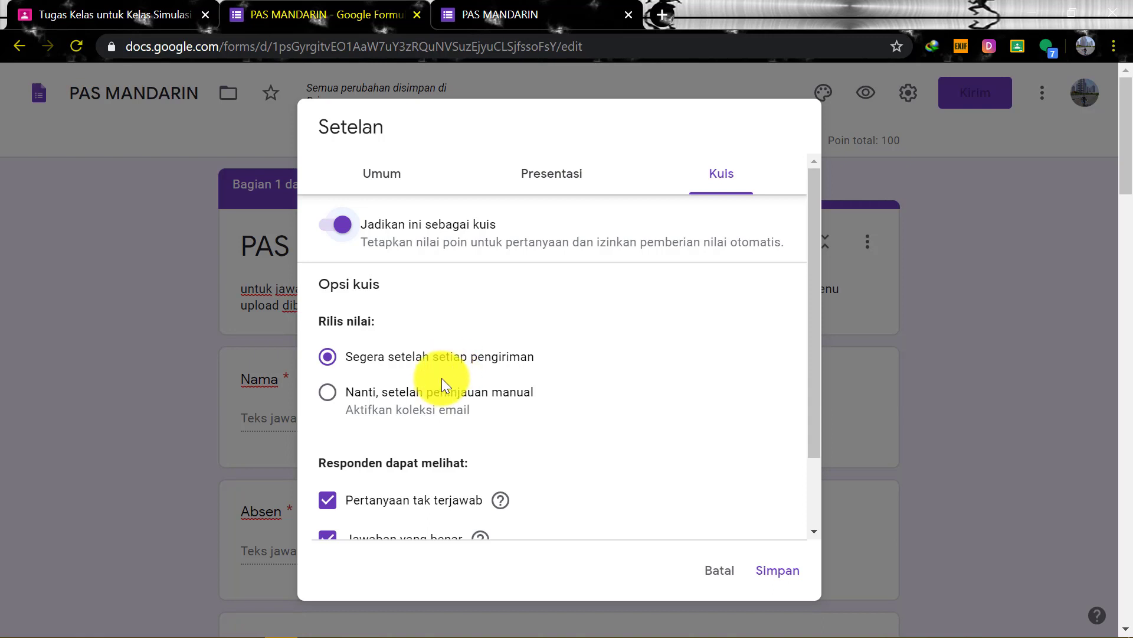
{"action": "left_click", "coordinate": [333, 392]}
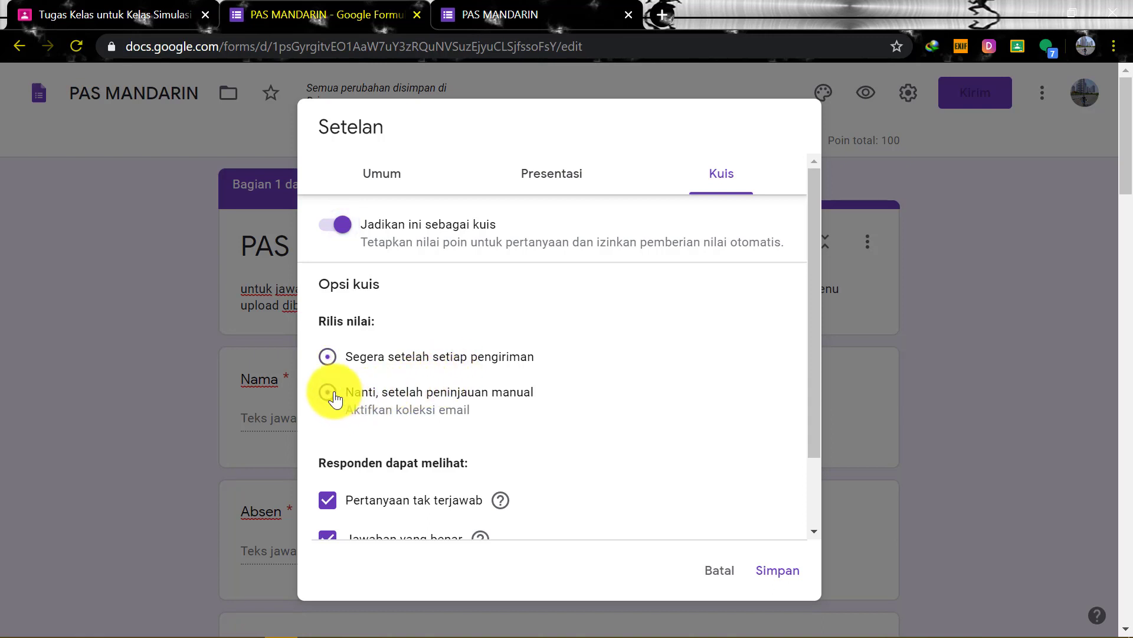
Stop respondents from seeing Pertanyaan tak terjawab, Jawaban yang benar and Nilai poin, and save the settings.
{"action": "scroll", "coordinate": [516, 400], "scroll_direction": "down", "scroll_amount": 2}
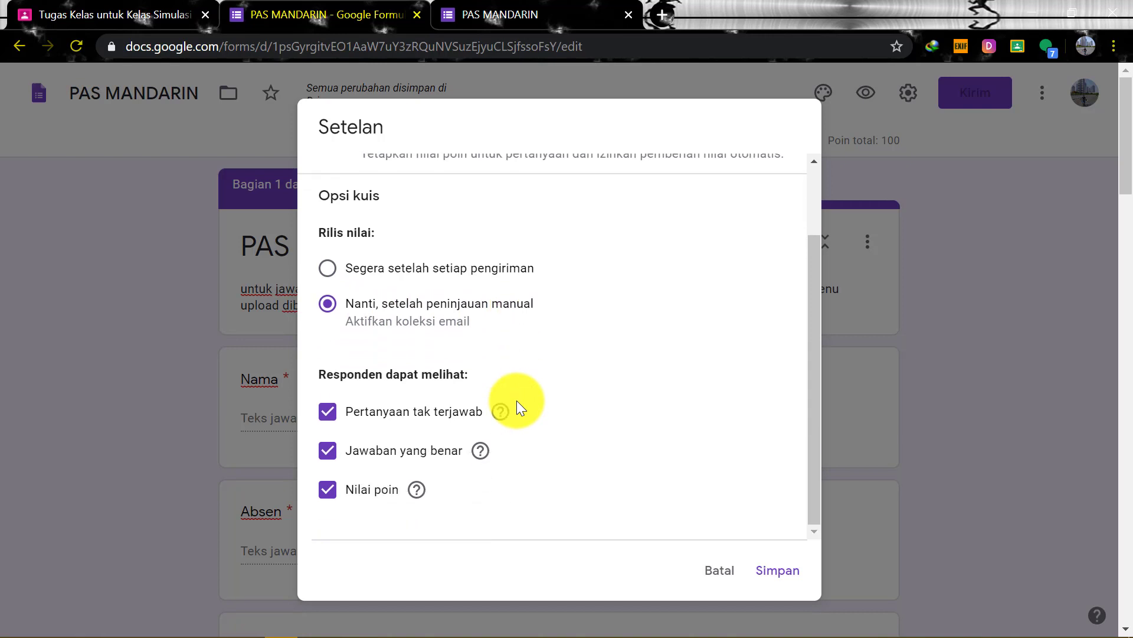
{"action": "left_click", "coordinate": [366, 407]}
{"action": "right_click", "coordinate": [344, 415]}
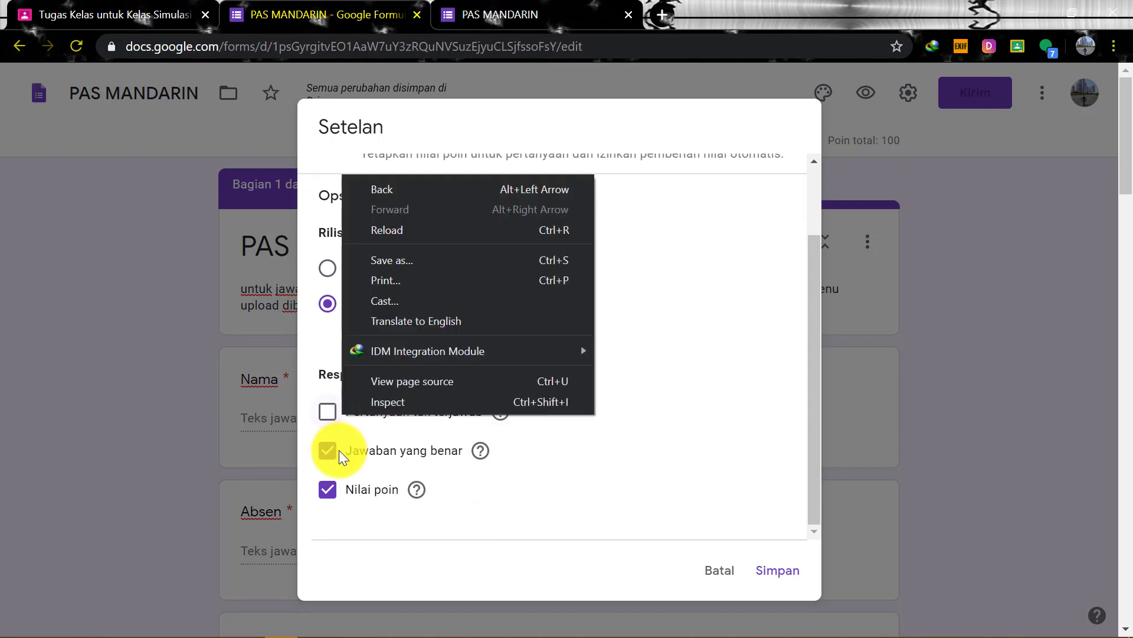
{"action": "left_click", "coordinate": [339, 449]}
{"action": "left_click", "coordinate": [337, 450]}
{"action": "left_click", "coordinate": [332, 489]}
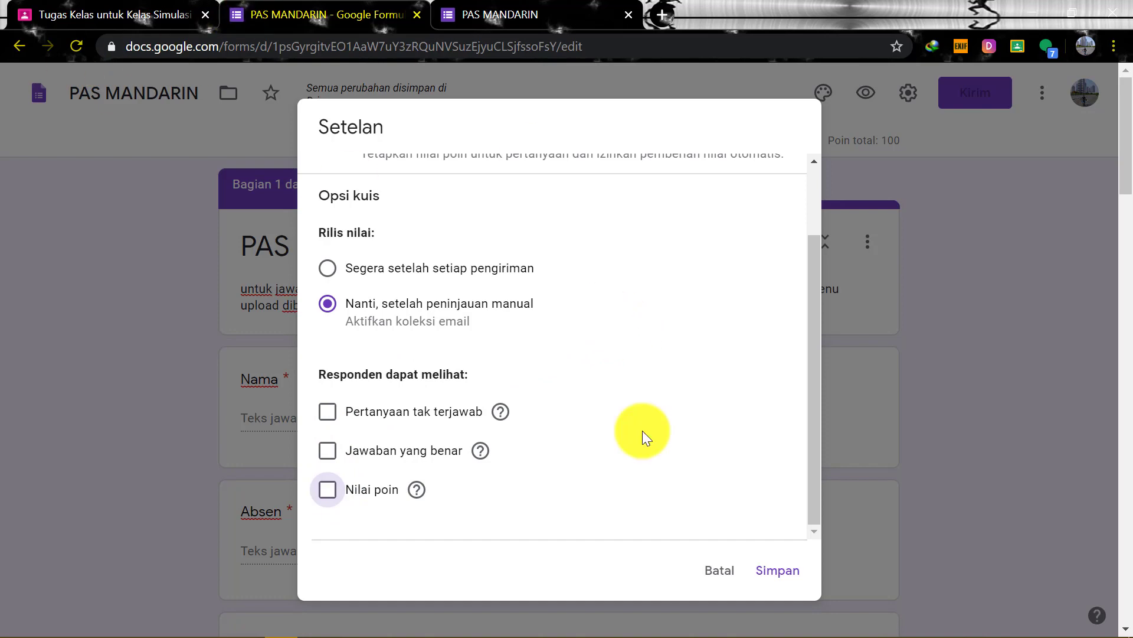
{"action": "left_click", "coordinate": [778, 571]}
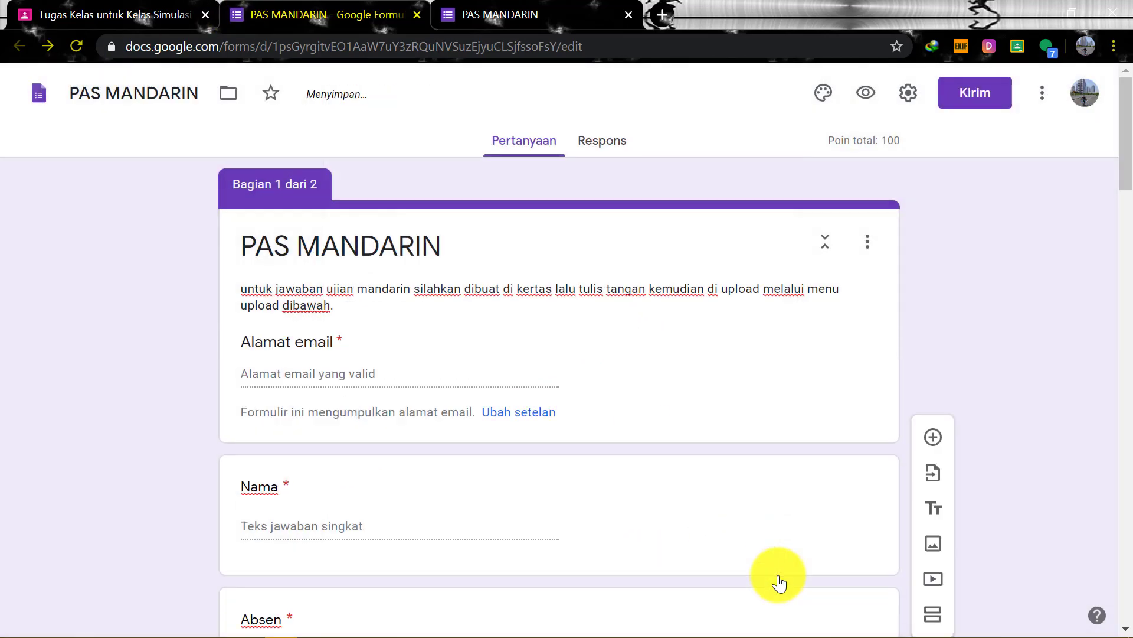
Look over the form's questions, close the outdated preview, discarding its changes, and open a fresh preview.
{"action": "scroll", "coordinate": [791, 573], "scroll_direction": "down", "scroll_amount": 6}
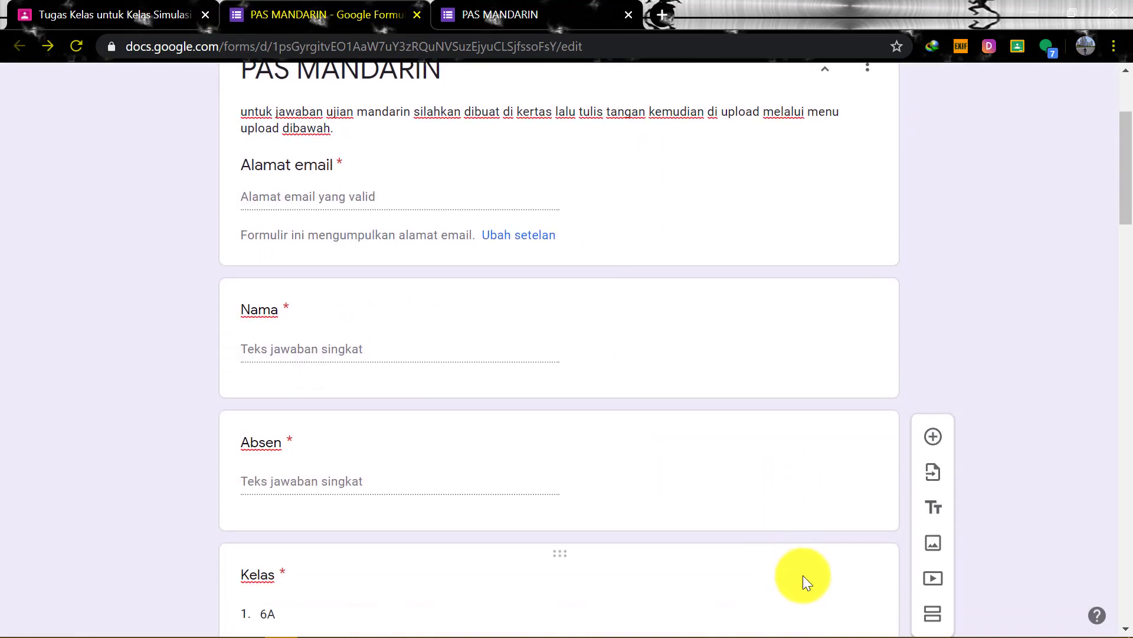
{"action": "scroll", "coordinate": [786, 535], "scroll_direction": "down", "scroll_amount": 12}
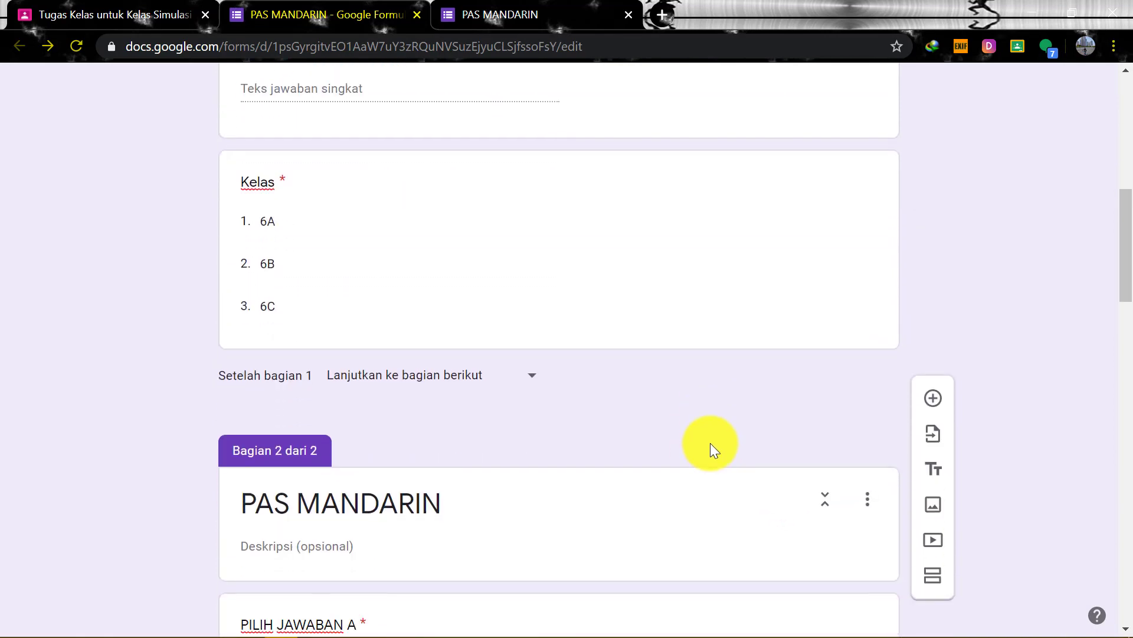
{"action": "scroll", "coordinate": [716, 438], "scroll_direction": "up", "scroll_amount": 18}
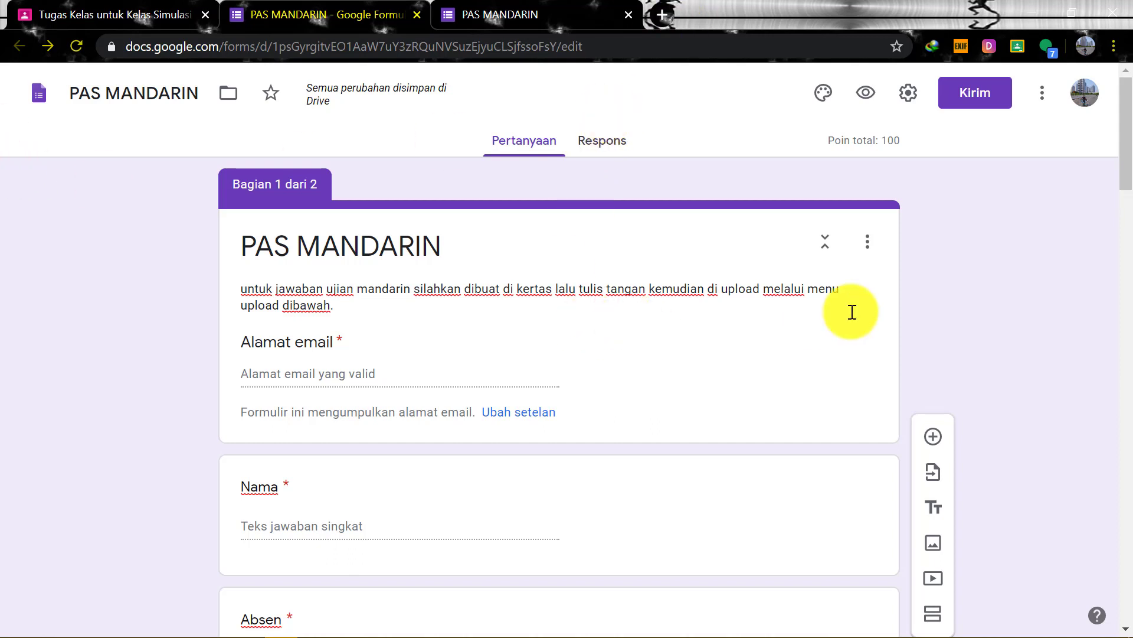
{"action": "scroll", "coordinate": [852, 311], "scroll_direction": "down", "scroll_amount": 20}
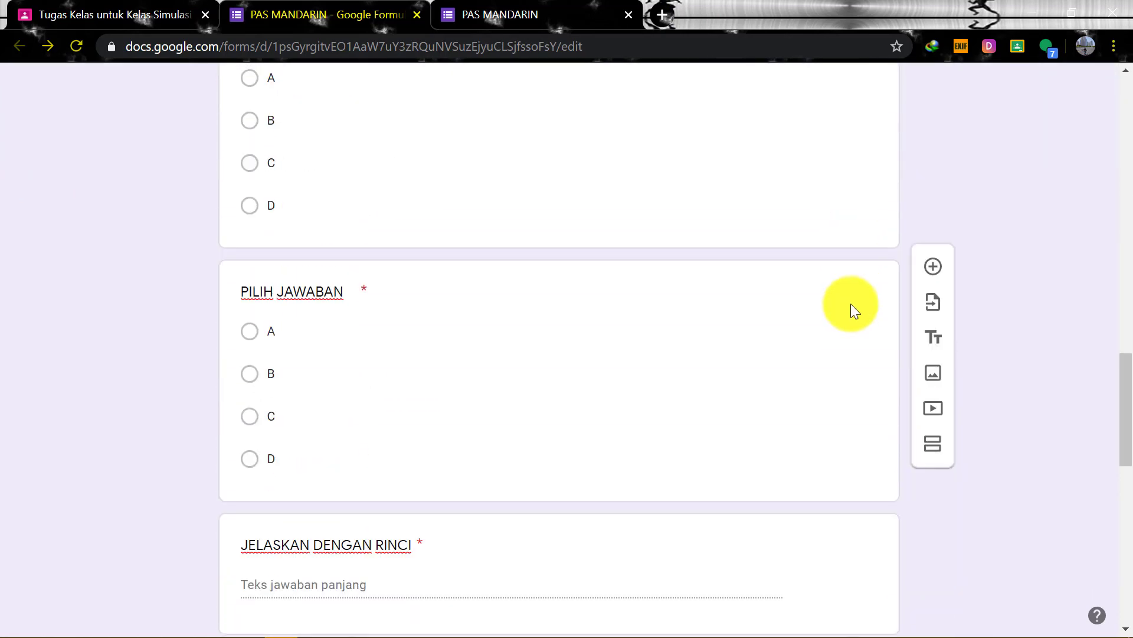
{"action": "scroll", "coordinate": [851, 303], "scroll_direction": "down", "scroll_amount": 10}
{"action": "scroll", "coordinate": [866, 306], "scroll_direction": "up", "scroll_amount": 12}
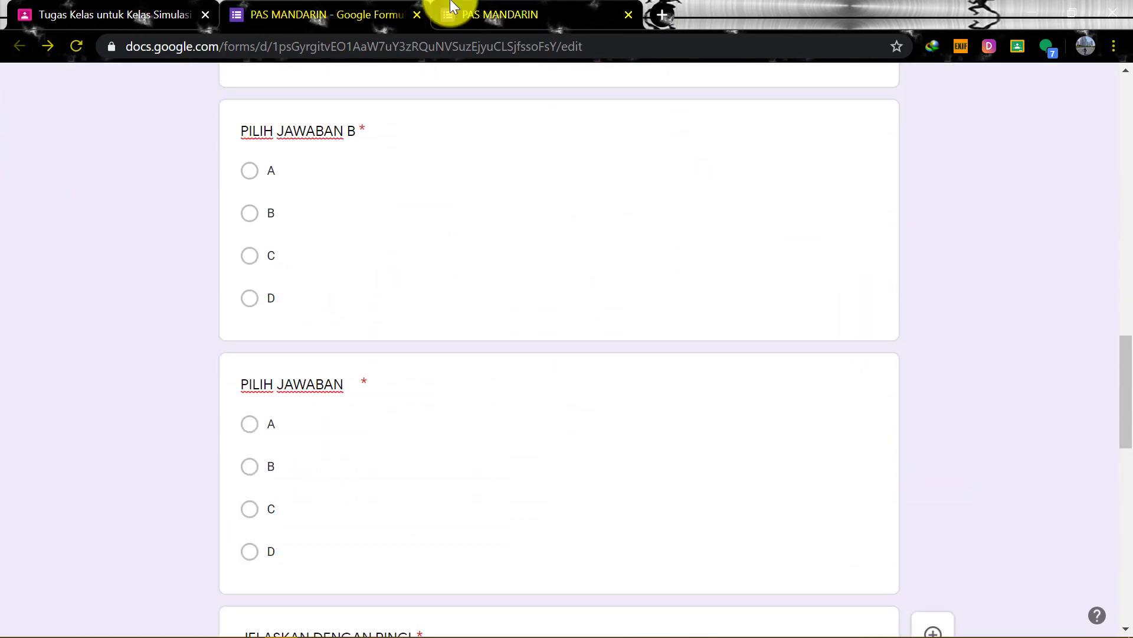
{"action": "left_click", "coordinate": [550, 10]}
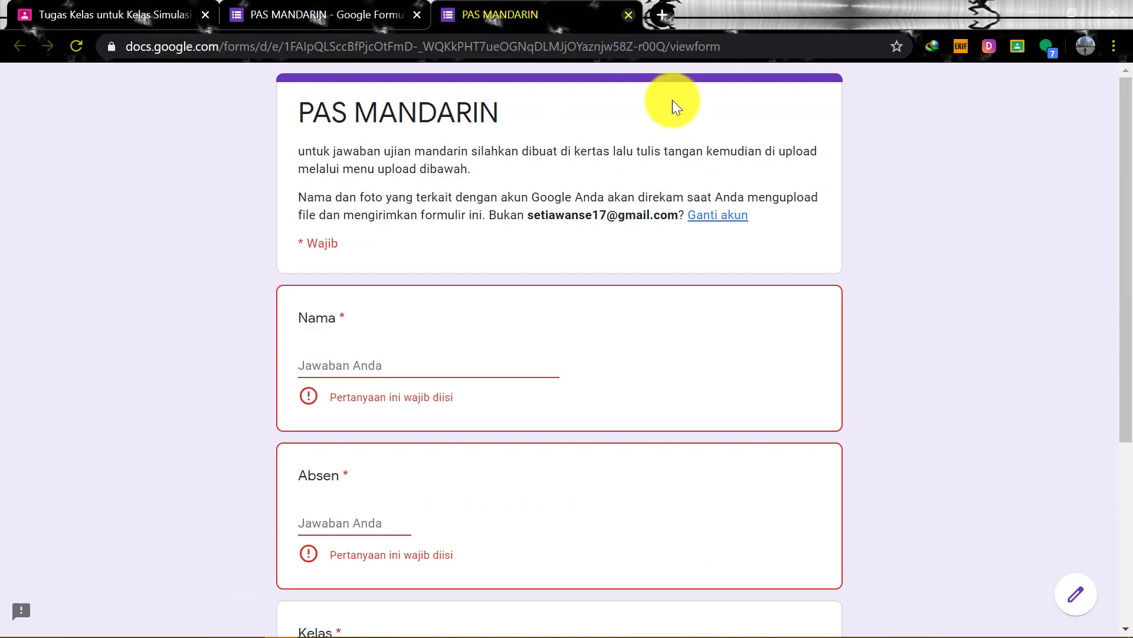
{"action": "left_click", "coordinate": [625, 13]}
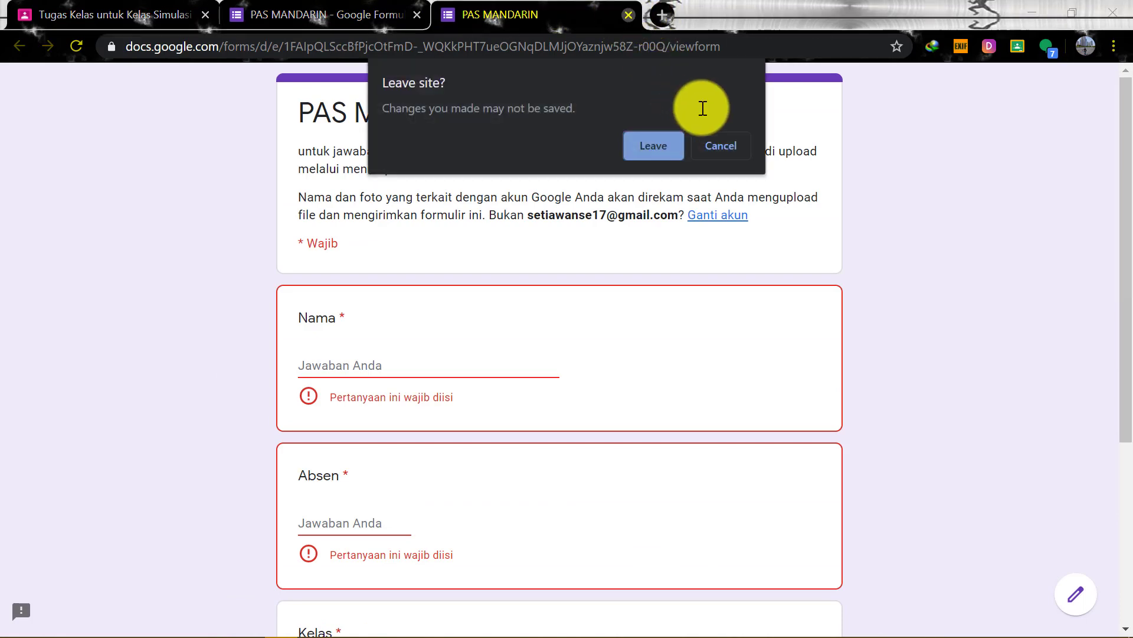
{"action": "left_click", "coordinate": [672, 144]}
{"action": "scroll", "coordinate": [951, 376], "scroll_direction": "up", "scroll_amount": 15}
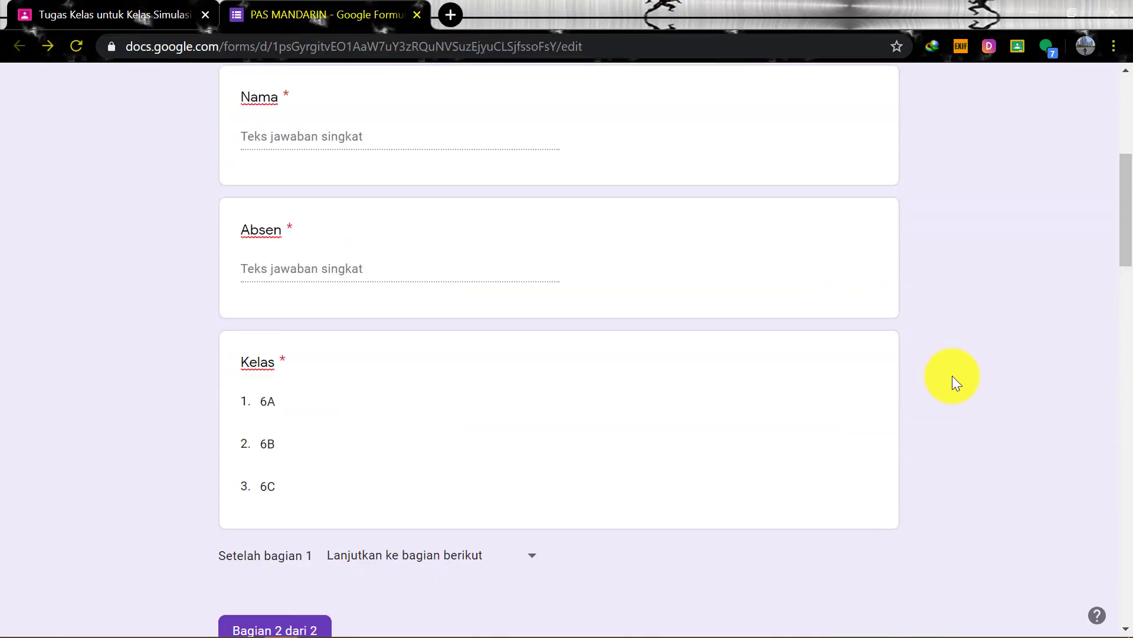
{"action": "left_click", "coordinate": [866, 92]}
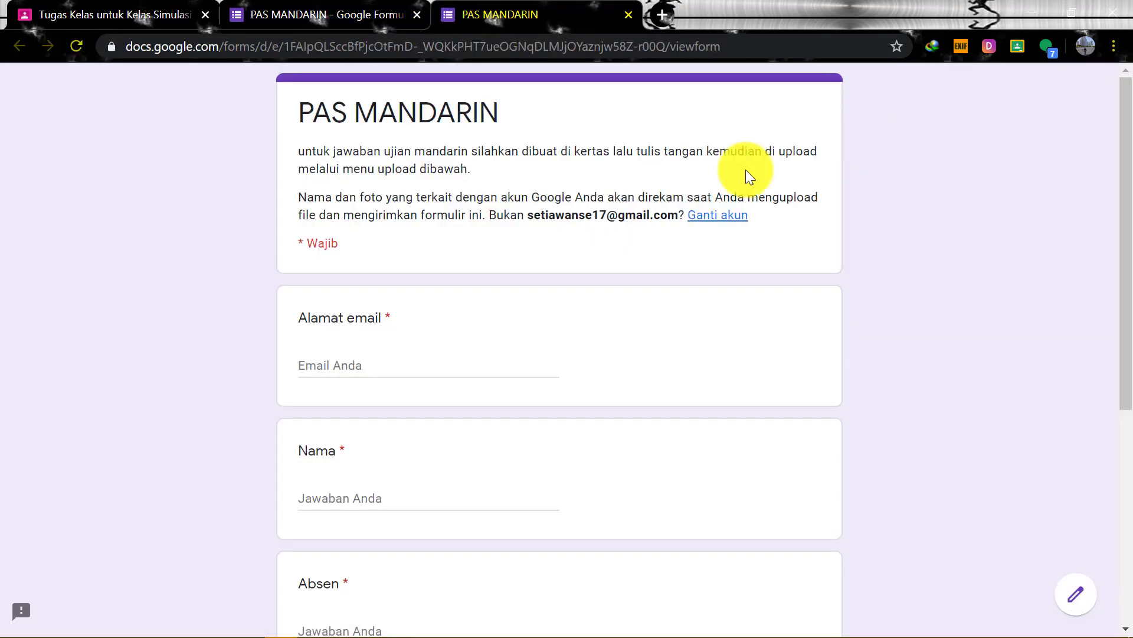
Check the Alamat email field in the preview by leaving it empty, and look over the page's other fields.
{"action": "left_click", "coordinate": [368, 363]}
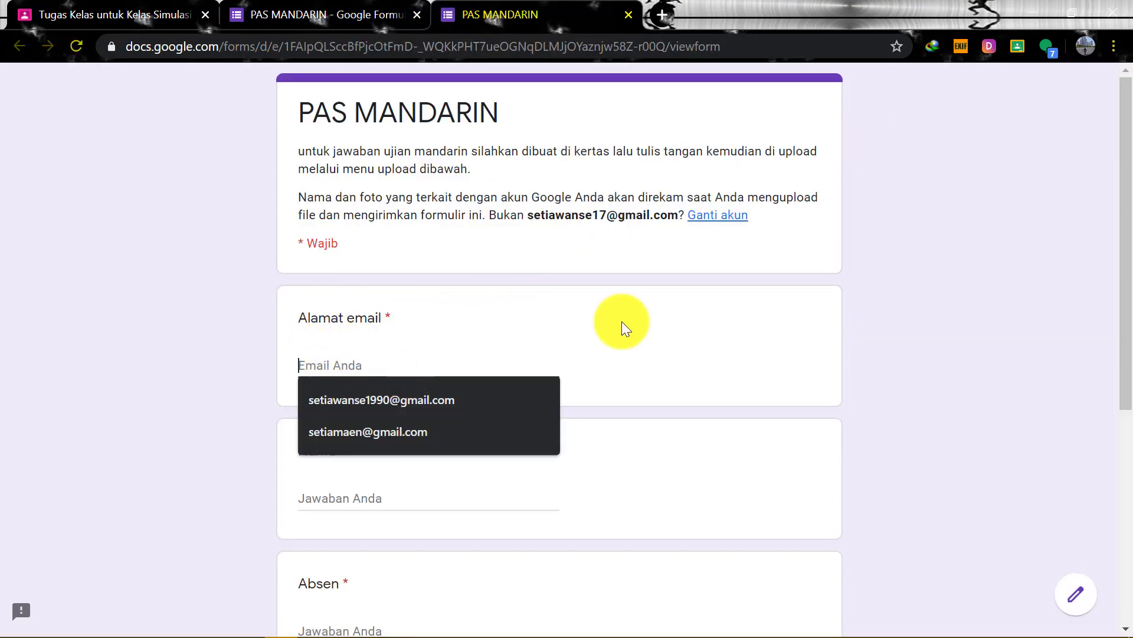
{"action": "left_click", "coordinate": [732, 340]}
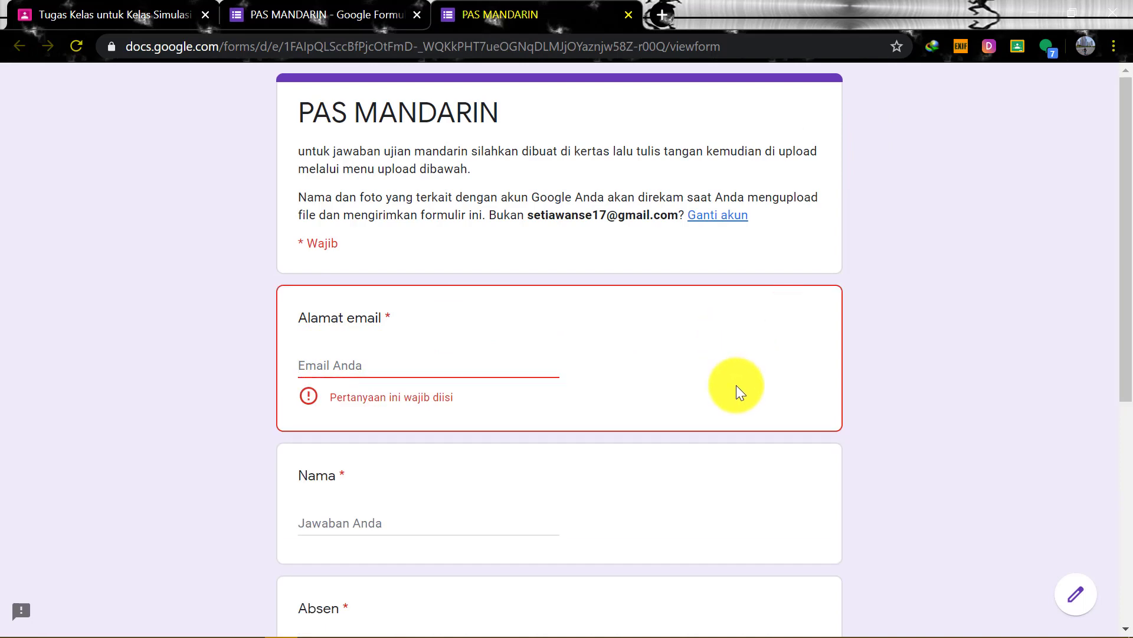
{"action": "scroll", "coordinate": [726, 286], "scroll_direction": "down", "scroll_amount": 5}
{"action": "scroll", "coordinate": [726, 282], "scroll_direction": "up", "scroll_amount": 5}
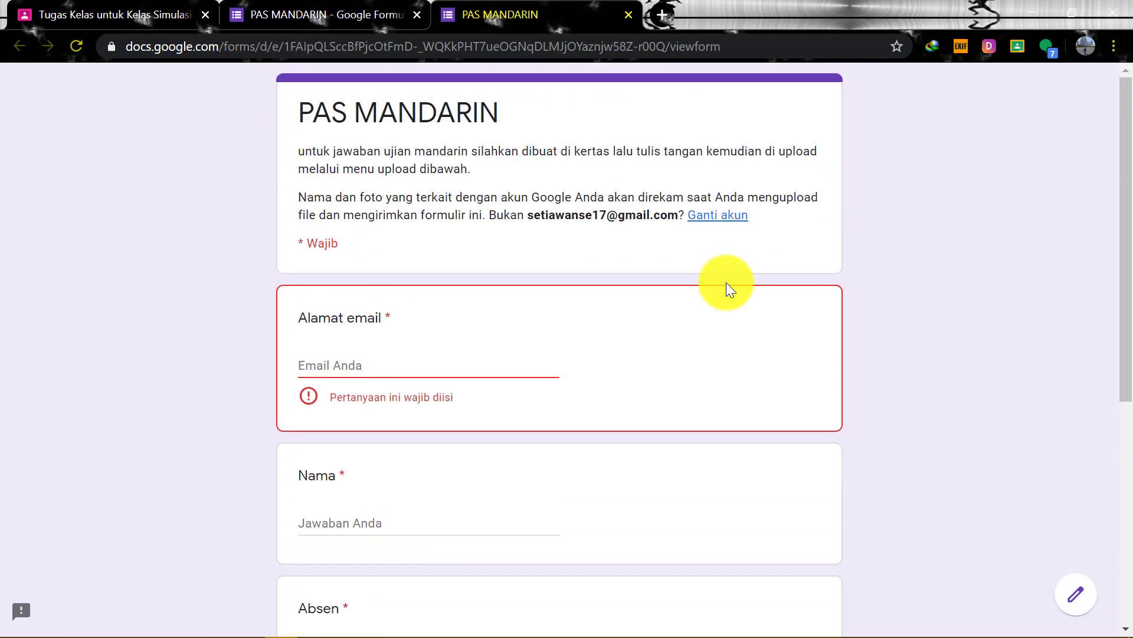
{"action": "scroll", "coordinate": [726, 284], "scroll_direction": "down", "scroll_amount": 5}
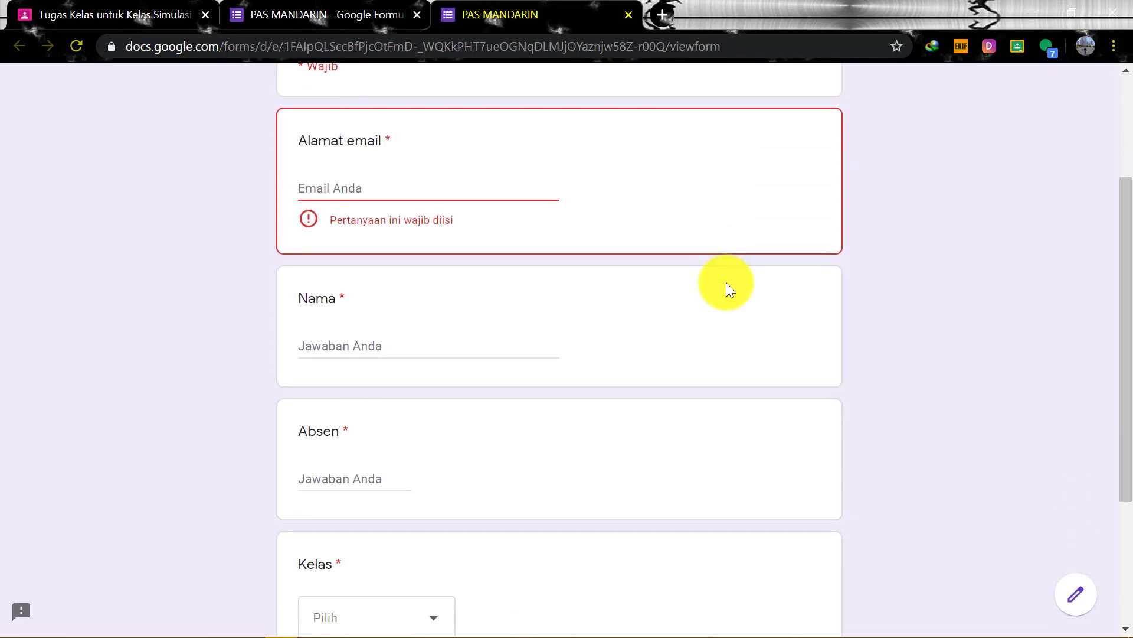
{"action": "scroll", "coordinate": [727, 275], "scroll_direction": "up", "scroll_amount": 3}
{"action": "scroll", "coordinate": [727, 275], "scroll_direction": "down", "scroll_amount": 2}
Fill in the Alamat email field with a saved email address.
{"action": "left_click", "coordinate": [372, 192]}
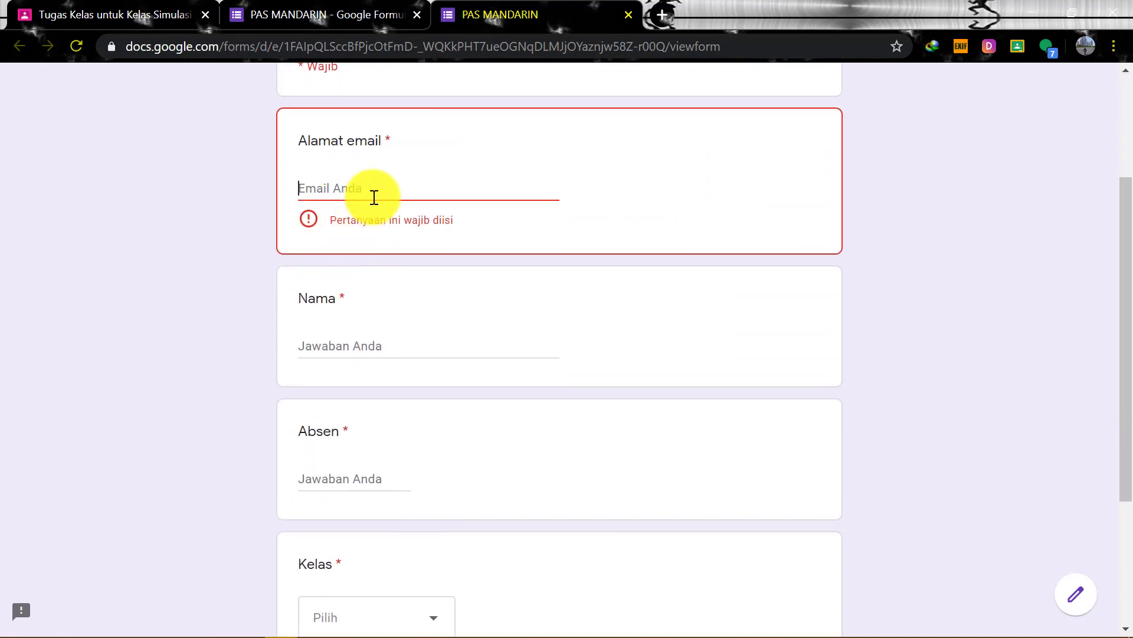
{"action": "left_click", "coordinate": [461, 229]}
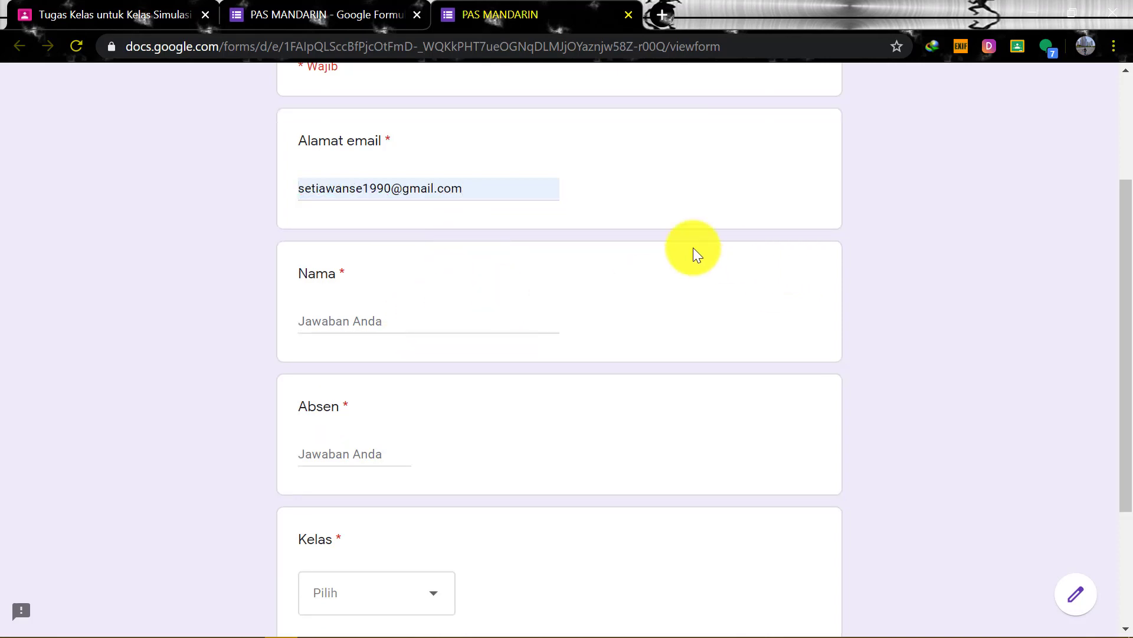
{"action": "scroll", "coordinate": [476, 194], "scroll_direction": "up", "scroll_amount": 3}
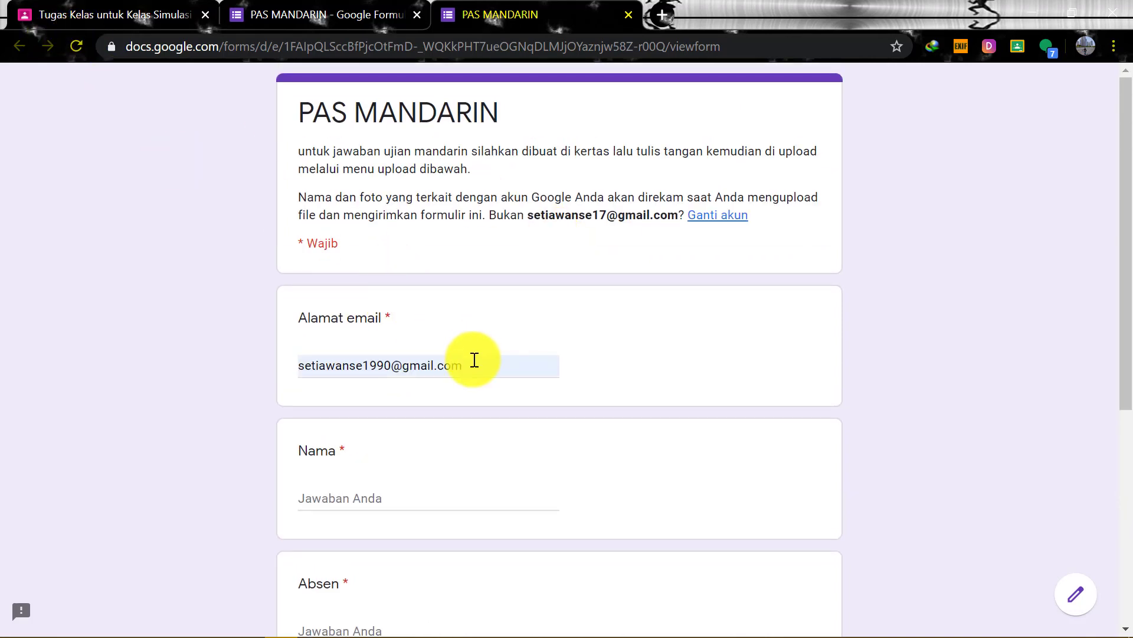
Fill in the Nama field with the student's name and enter 12 in the Absen field.
{"action": "scroll", "coordinate": [447, 396], "scroll_direction": "down", "scroll_amount": 3}
{"action": "left_click", "coordinate": [383, 328]}
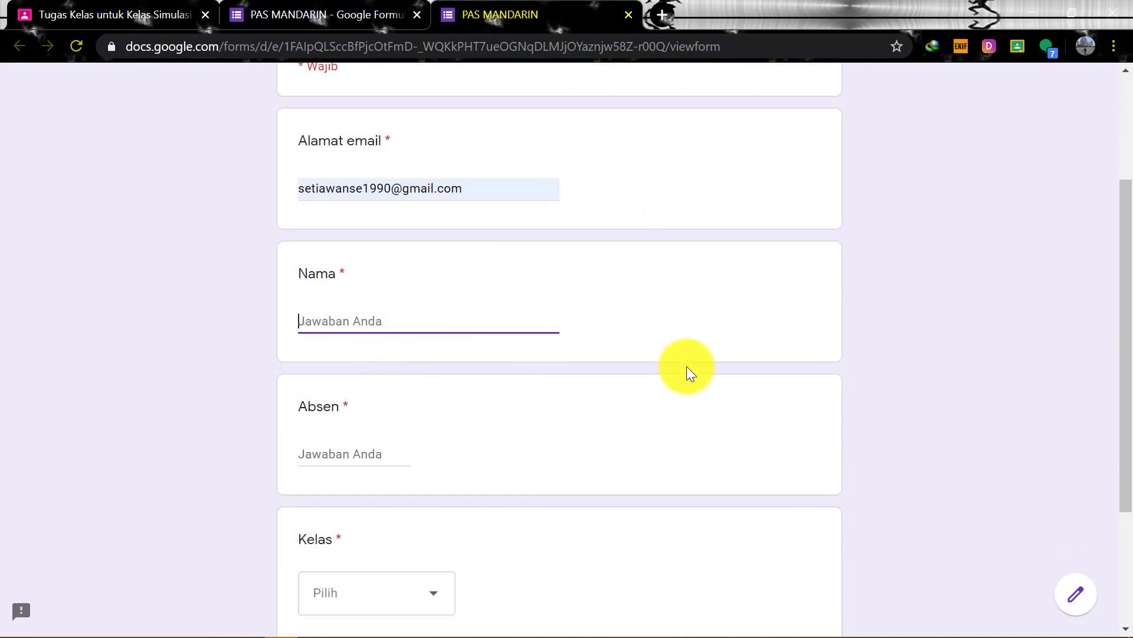
{"action": "type", "text": "AWAN"}
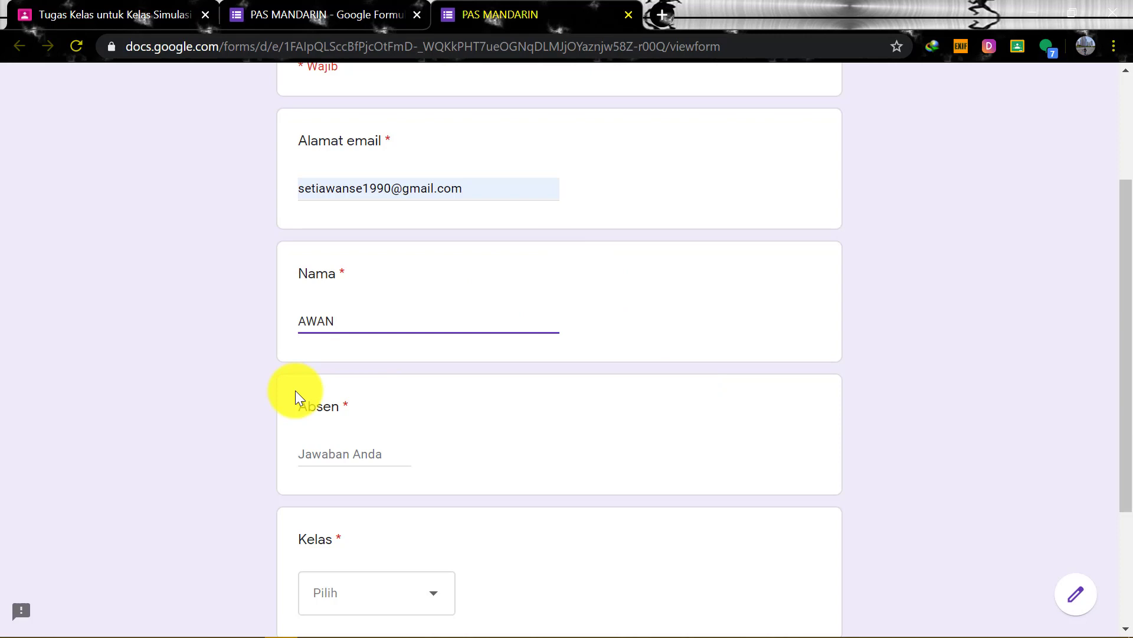
{"action": "left_click", "coordinate": [313, 450]}
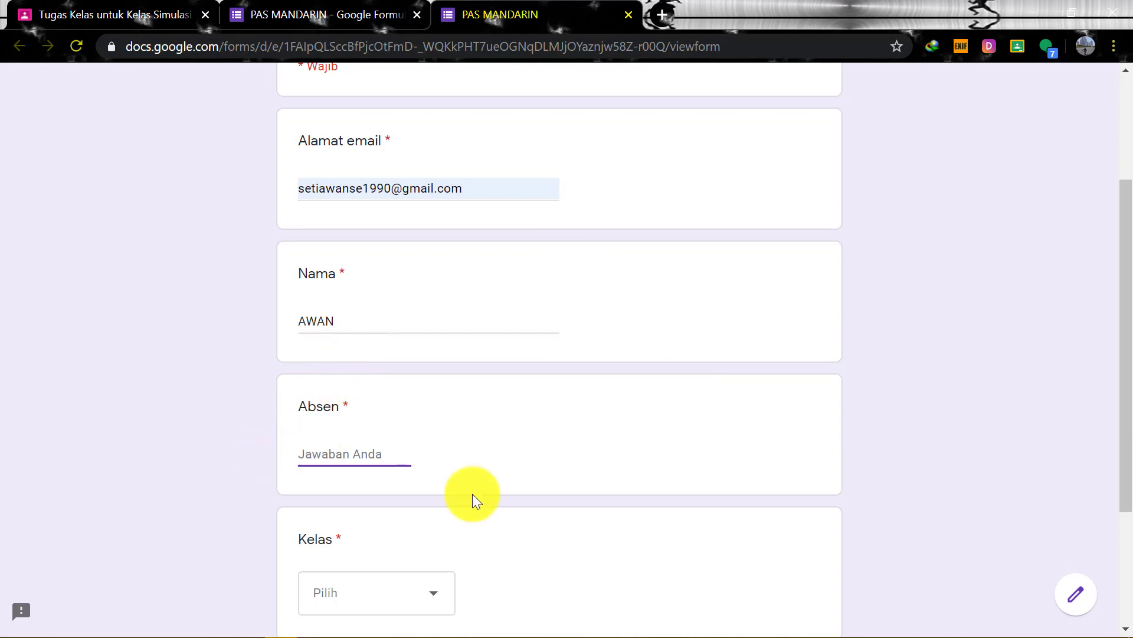
{"action": "type", "text": "12"}
Choose 6A as the Kelas and continue to the form's next section.
{"action": "scroll", "coordinate": [481, 460], "scroll_direction": "down", "scroll_amount": 3}
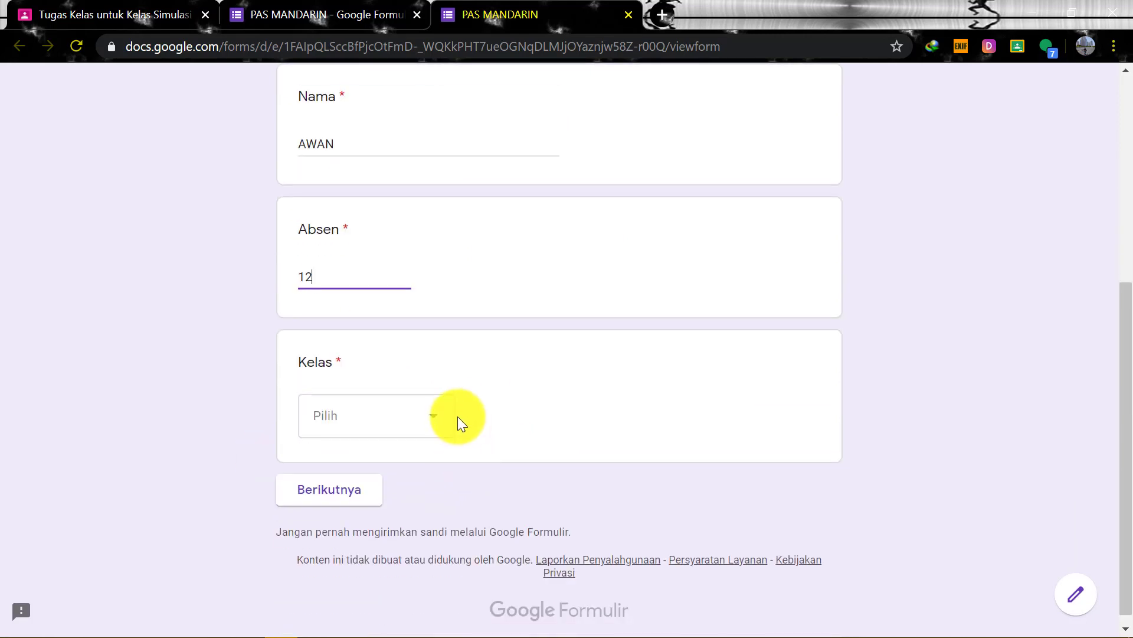
{"action": "left_click", "coordinate": [442, 417]}
{"action": "left_click", "coordinate": [413, 467]}
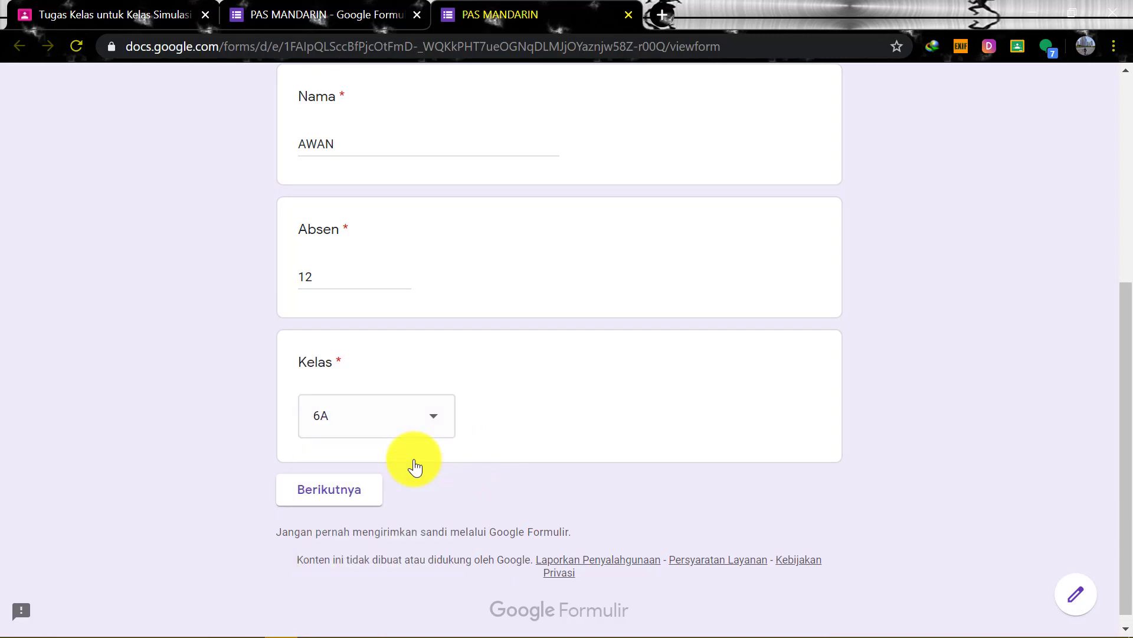
{"action": "left_click", "coordinate": [336, 491]}
Answer PILIH JAWABAN A with A, PILIH JAWABAN B with A, and PILIH JAWABAN C with C.
{"action": "scroll", "coordinate": [628, 430], "scroll_direction": "down", "scroll_amount": 2}
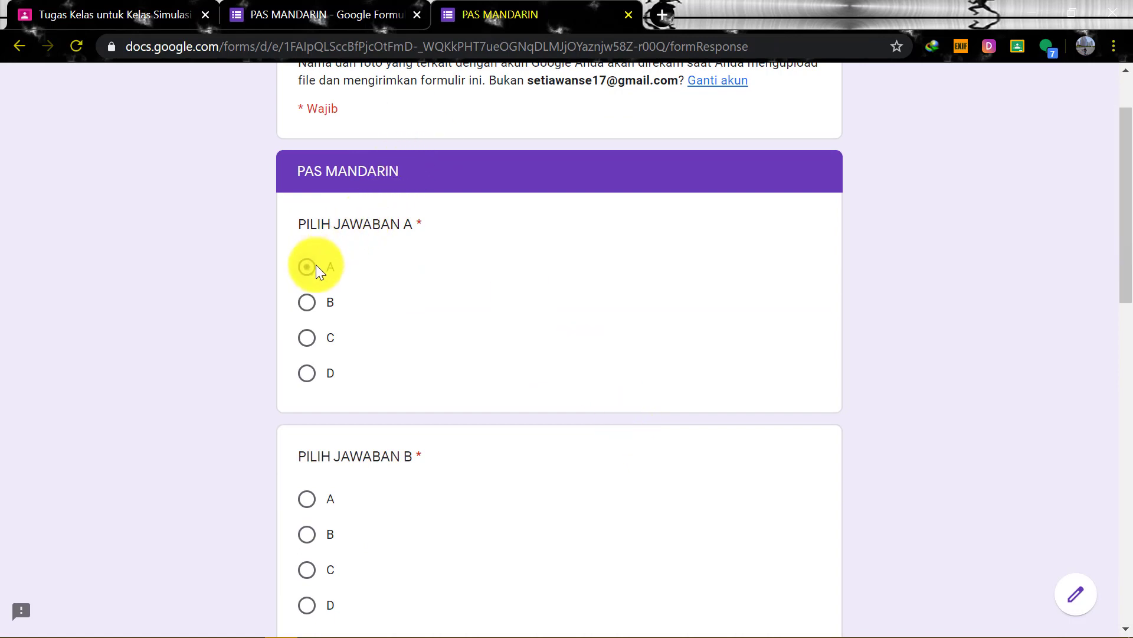
{"action": "scroll", "coordinate": [413, 236], "scroll_direction": "down", "scroll_amount": 3}
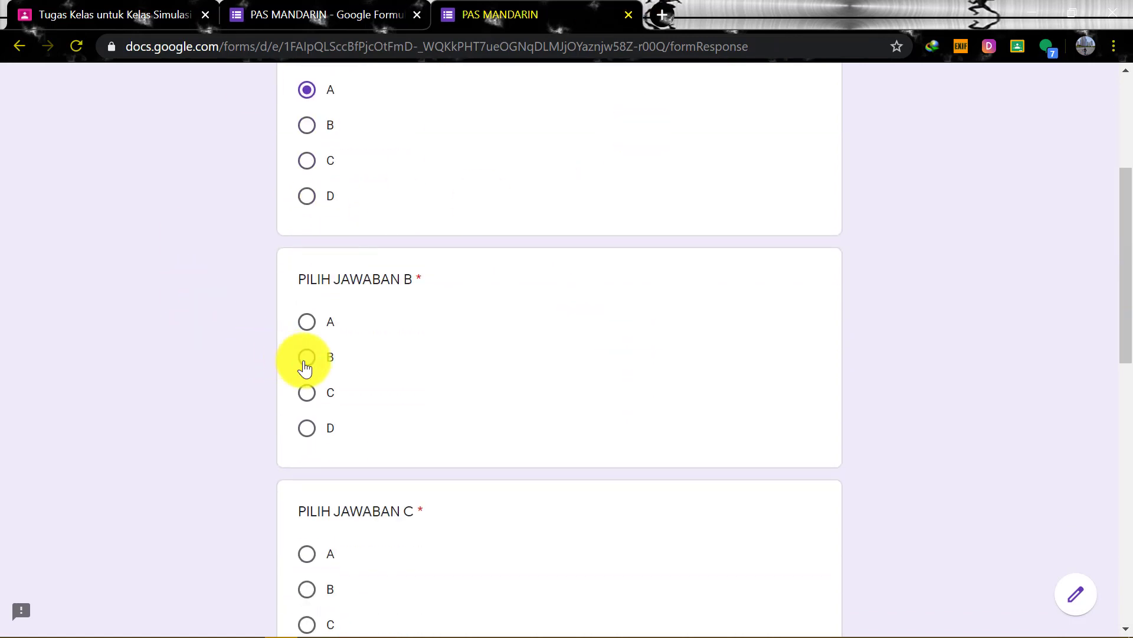
{"action": "left_click", "coordinate": [306, 322]}
{"action": "scroll", "coordinate": [369, 344], "scroll_direction": "down", "scroll_amount": 5}
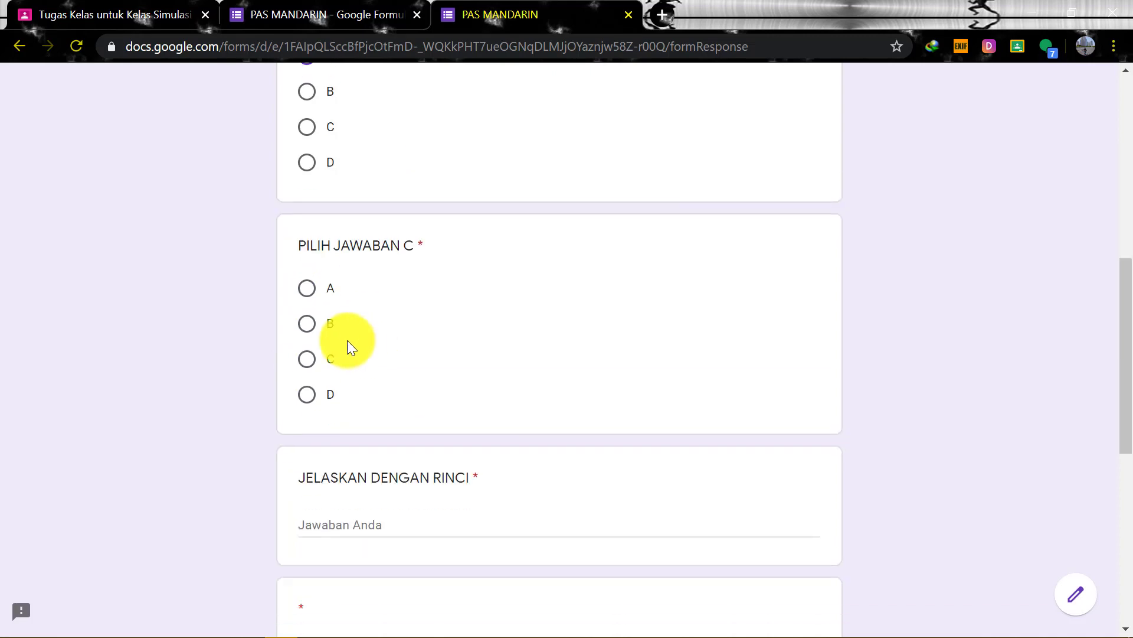
{"action": "left_click", "coordinate": [314, 365]}
{"action": "scroll", "coordinate": [364, 359], "scroll_direction": "up", "scroll_amount": 4}
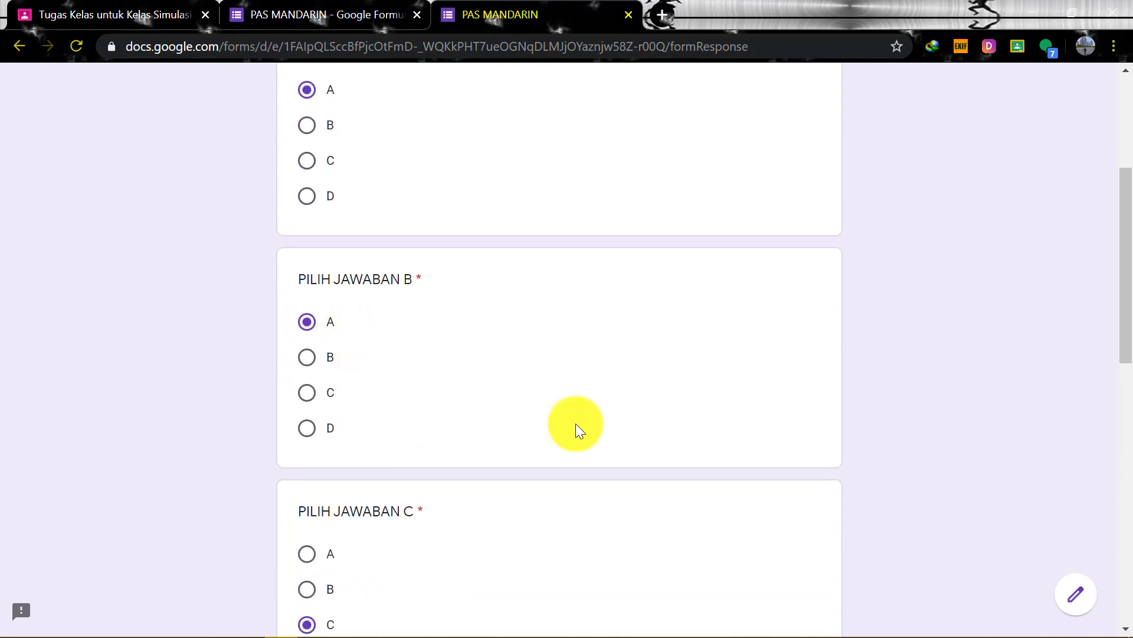
Answer the JELASKAN DENGAN RINCI question with "SAYA SUDAH MENJELASKAN DENGAN BAIK".
{"action": "scroll", "coordinate": [575, 423], "scroll_direction": "down", "scroll_amount": 9}
{"action": "left_click", "coordinate": [468, 266]}
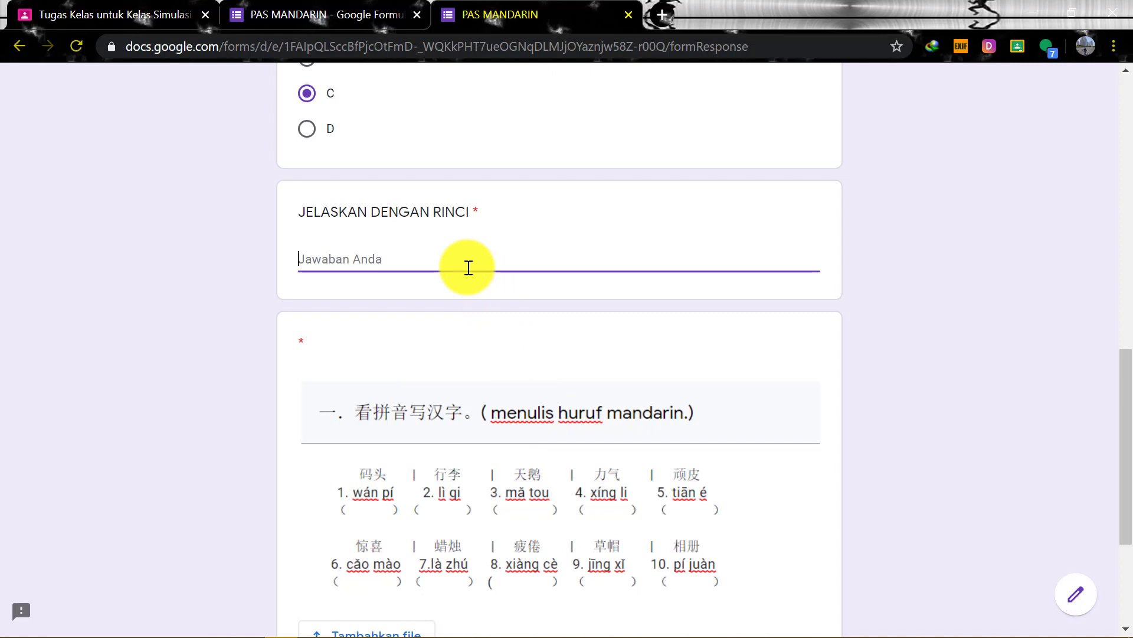
{"action": "type", "text": "SAYA SUDAH M"}
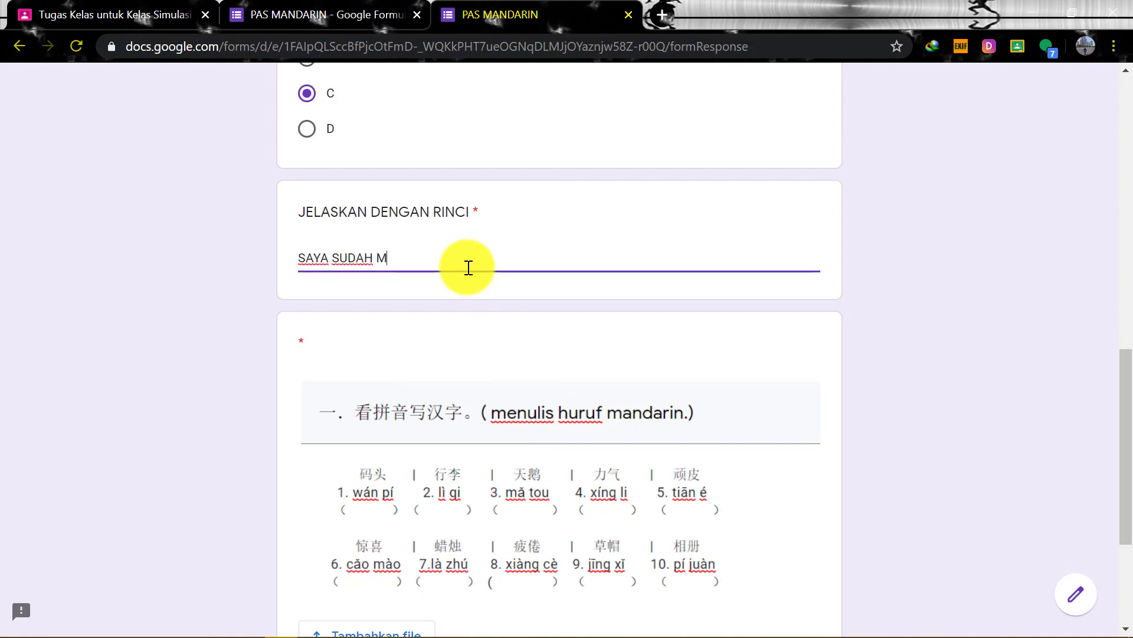
{"action": "type", "text": "ENJELASK"}
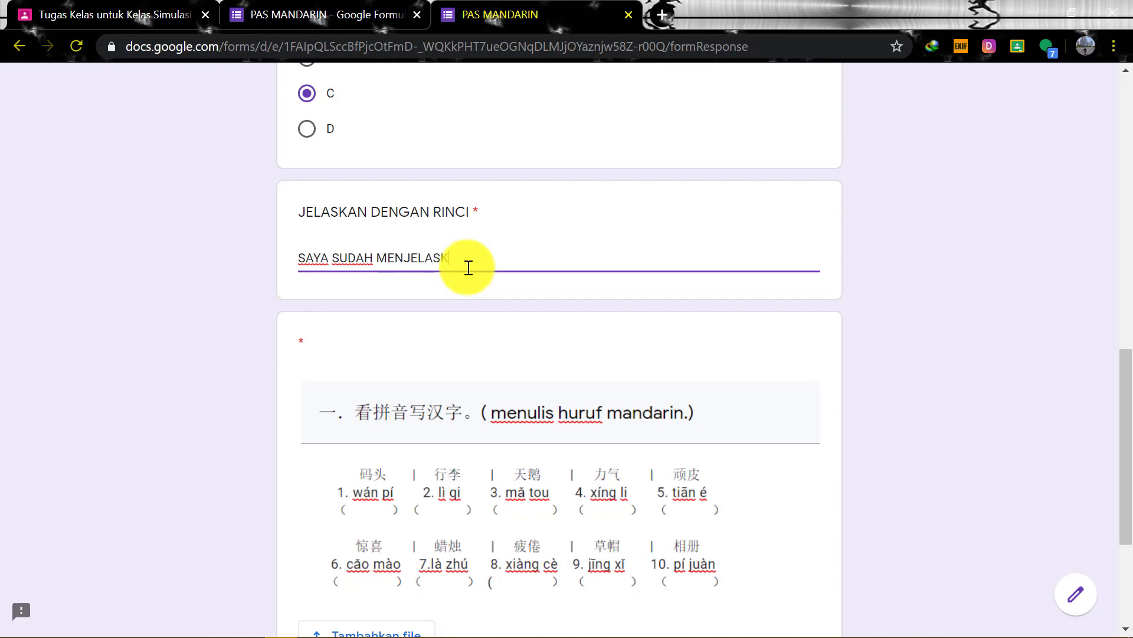
{"action": "type", "text": "AN DENA"}
{"action": "type", "text": "AN BAIK"}
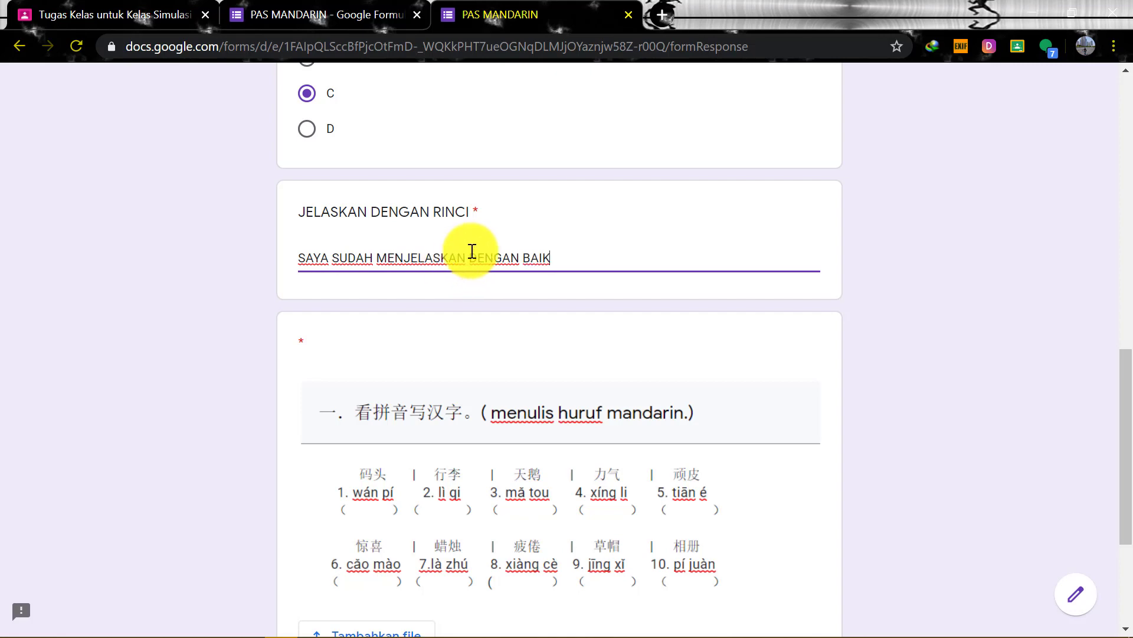
Upload mdr1.png from drive D: as the answer to the Mandarin character-writing question and submit the form.
{"action": "scroll", "coordinate": [552, 274], "scroll_direction": "down", "scroll_amount": 3}
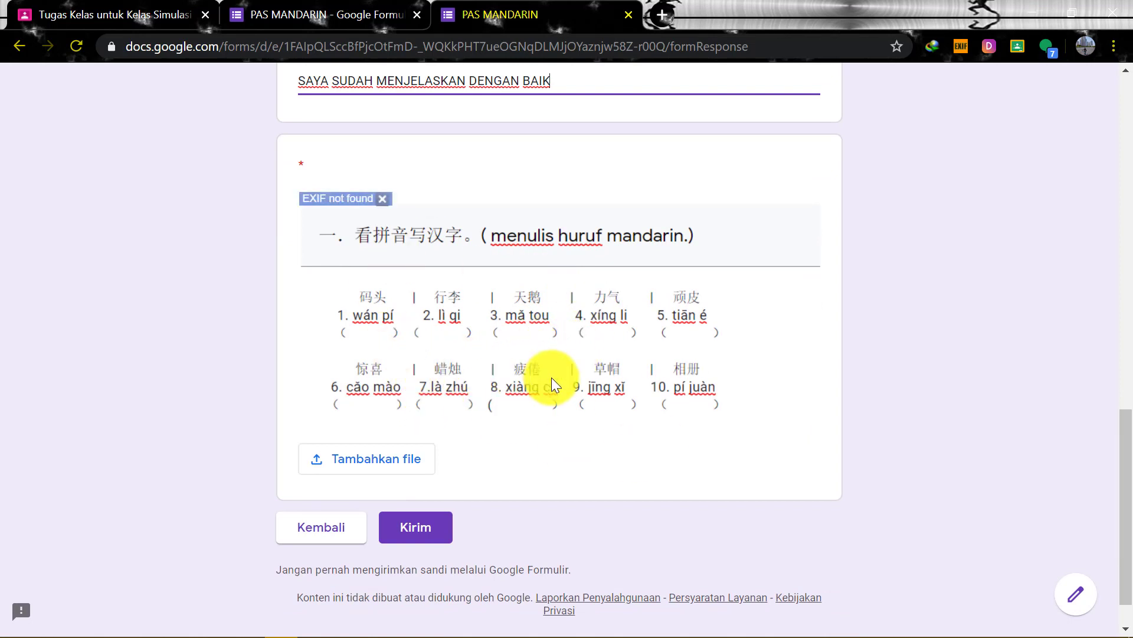
{"action": "left_click", "coordinate": [402, 468]}
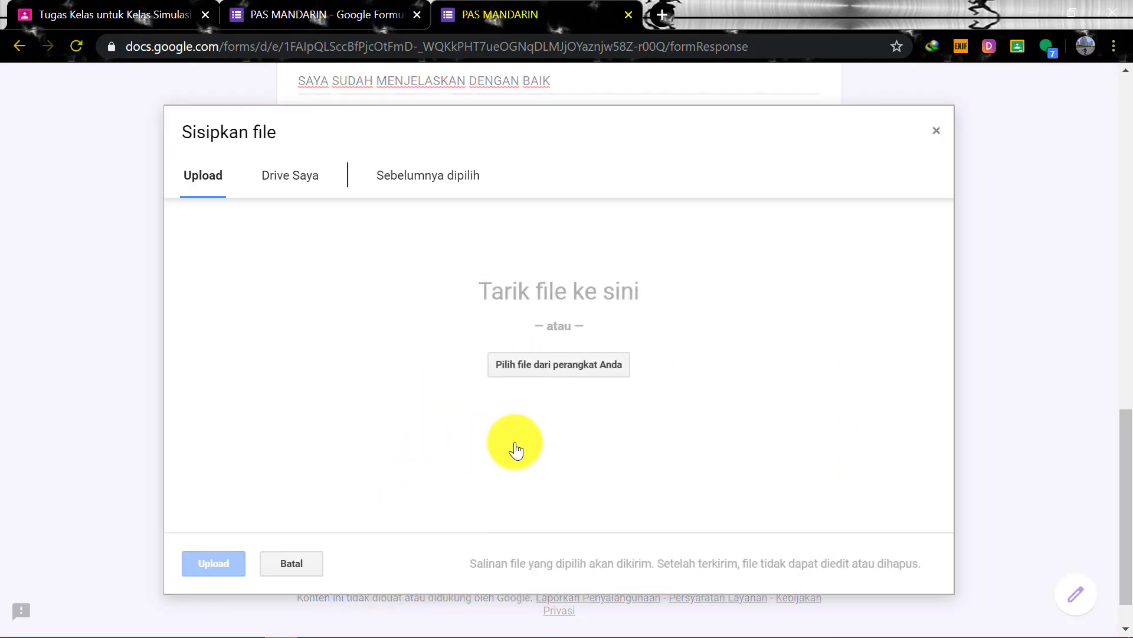
{"action": "left_click", "coordinate": [588, 372]}
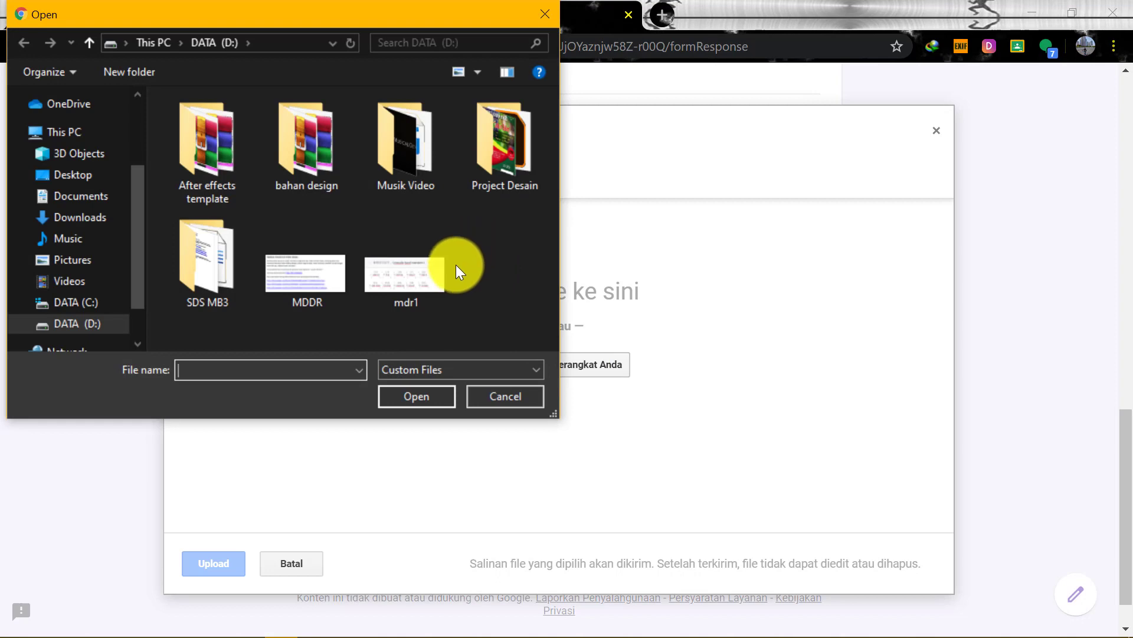
{"action": "left_click", "coordinate": [434, 289]}
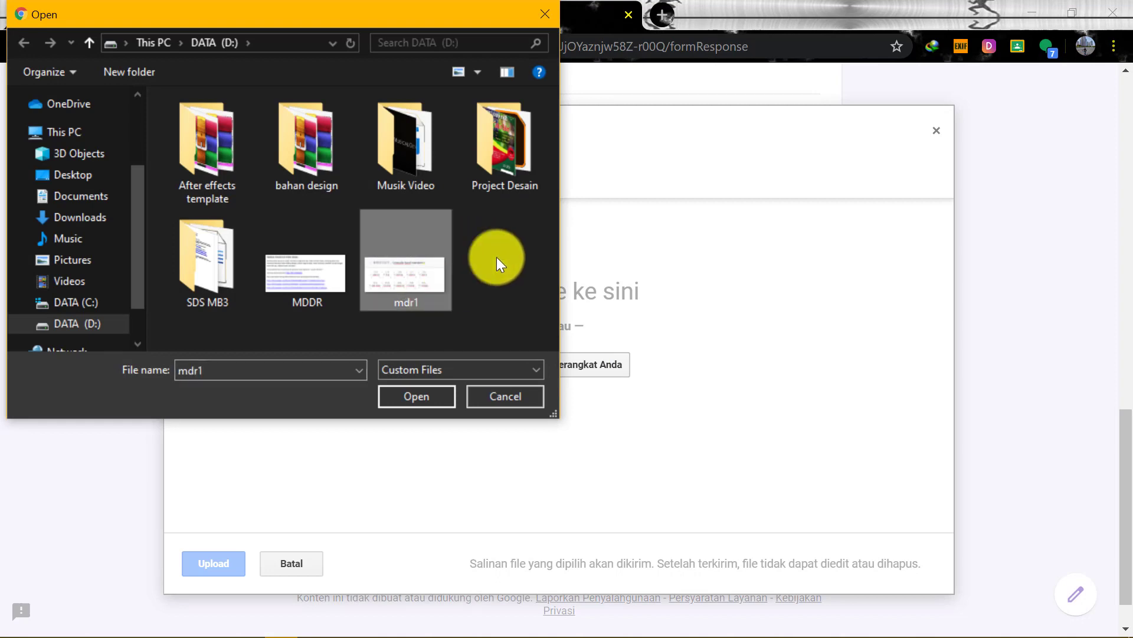
{"action": "left_click", "coordinate": [396, 408]}
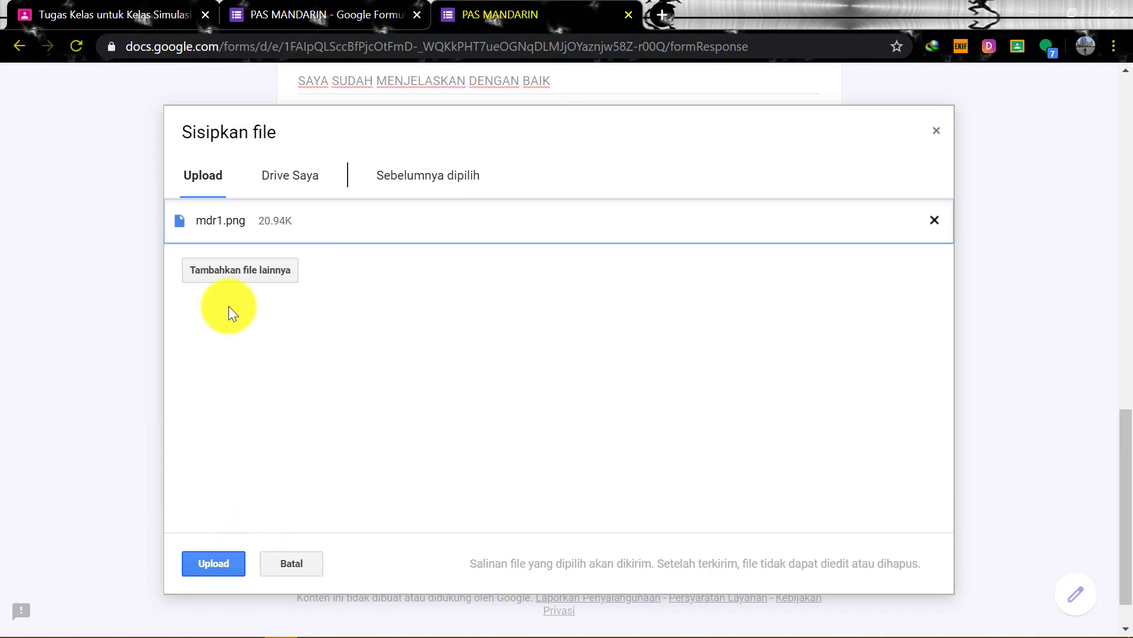
{"action": "left_click", "coordinate": [234, 572]}
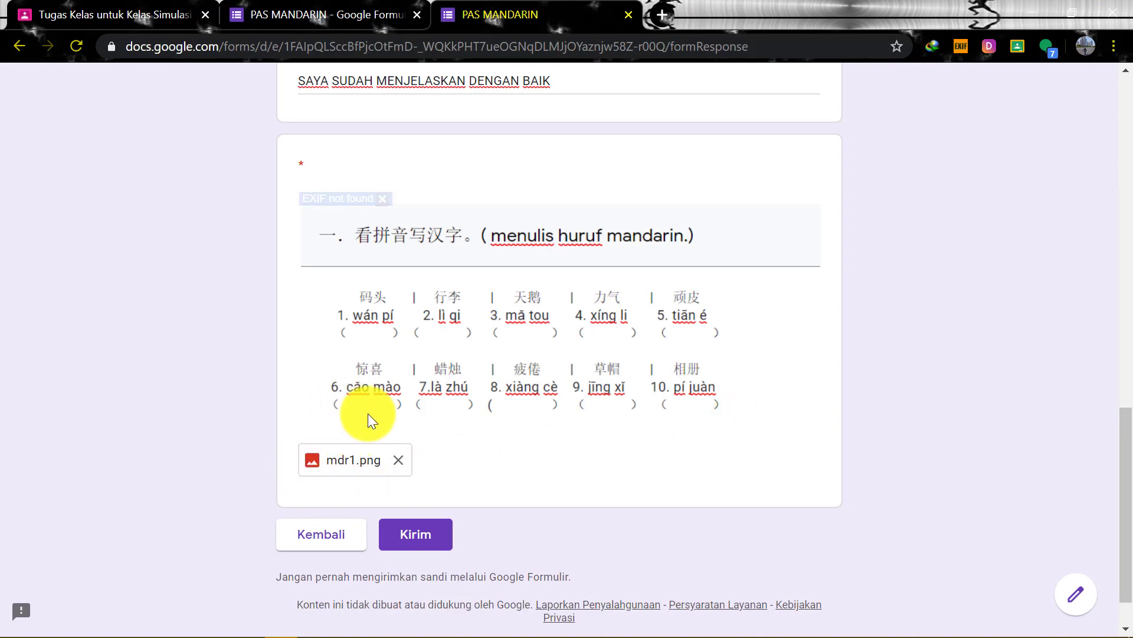
{"action": "left_click", "coordinate": [417, 538]}
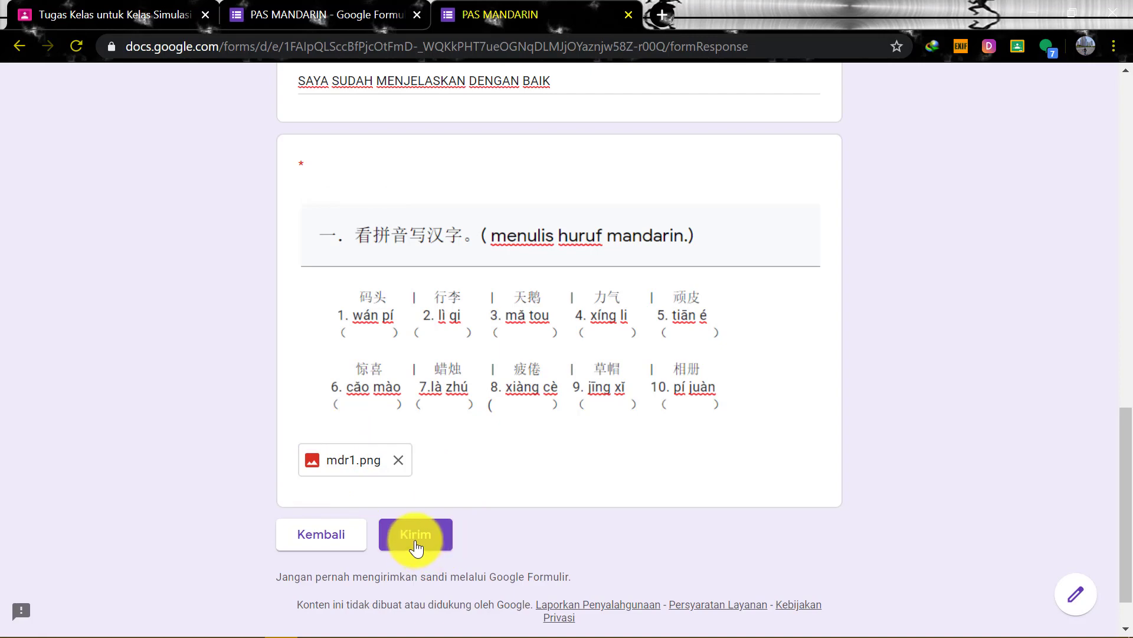
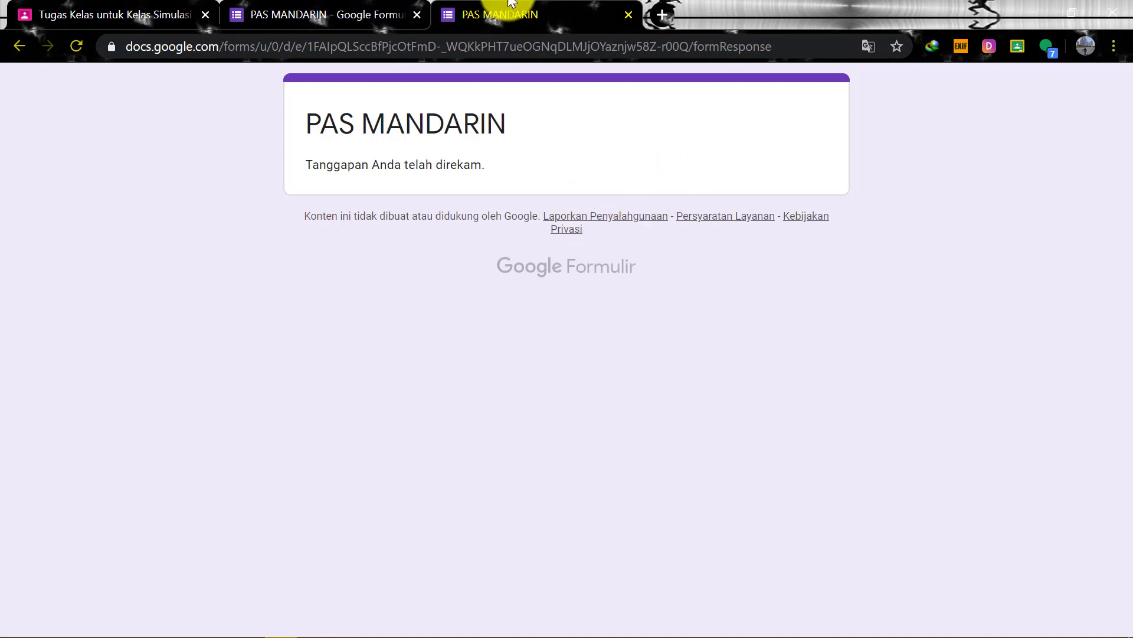
Return to the form editor and examine the response summary, including the Wawasan statistics, Skor section and answers for each question.
{"action": "left_click", "coordinate": [380, 9]}
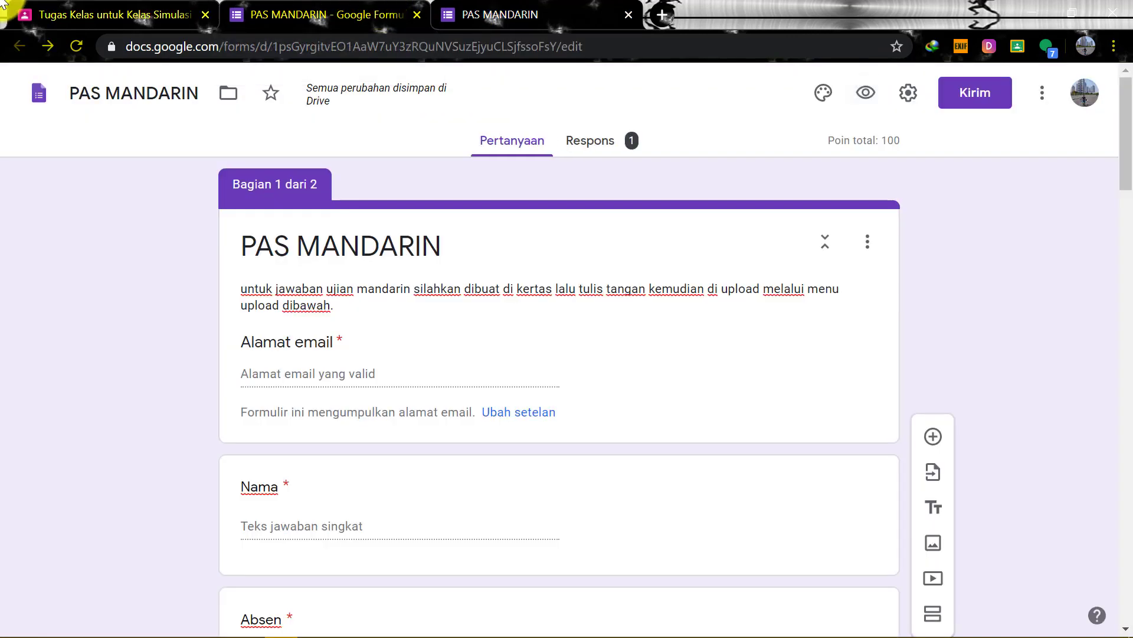
{"action": "left_click", "coordinate": [622, 148]}
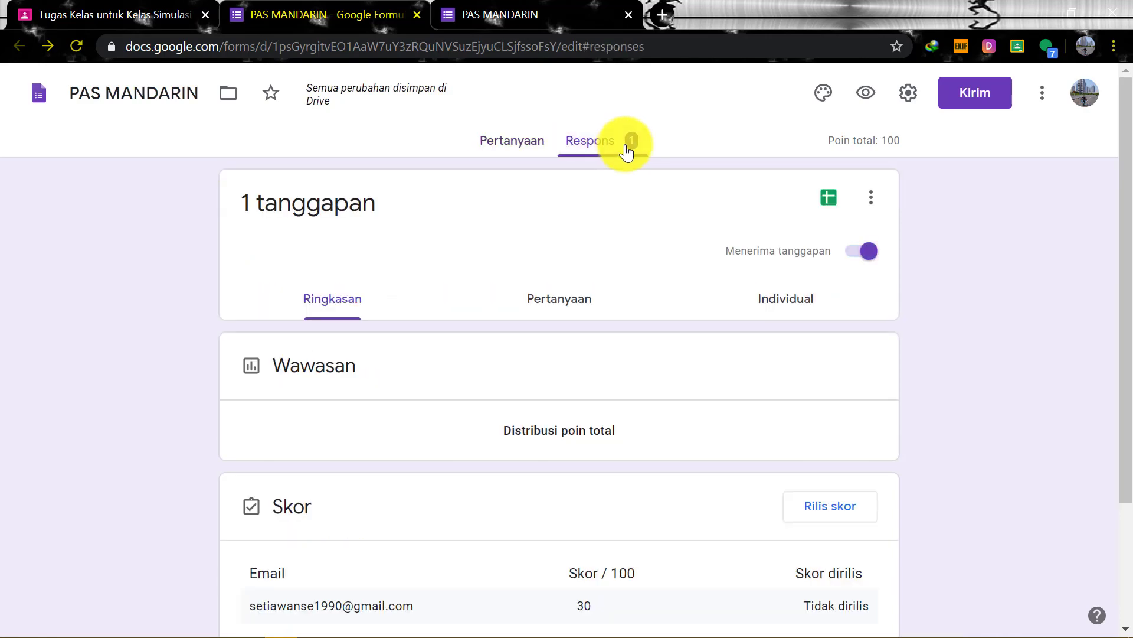
{"action": "scroll", "coordinate": [596, 407], "scroll_direction": "down", "scroll_amount": 7}
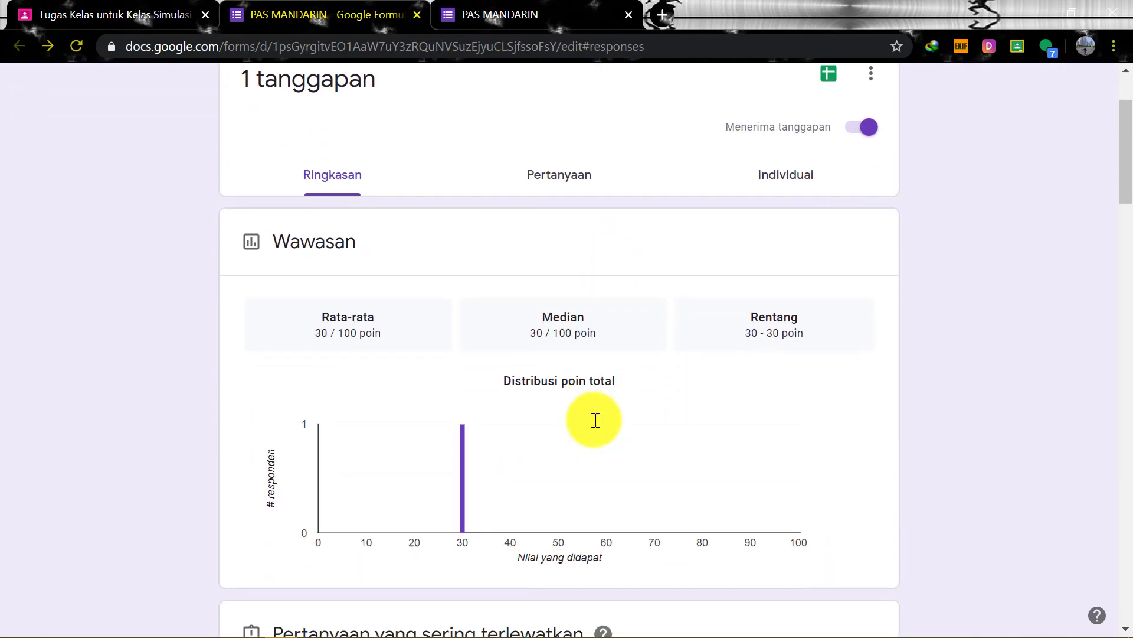
{"action": "scroll", "coordinate": [493, 421], "scroll_direction": "down", "scroll_amount": 7}
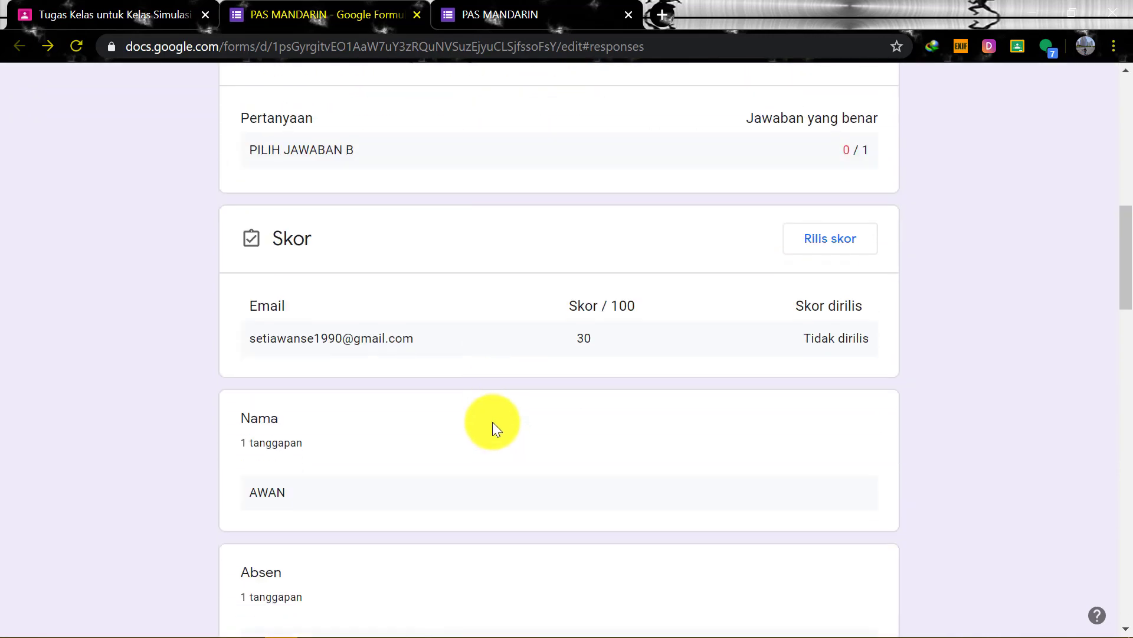
{"action": "scroll", "coordinate": [496, 418], "scroll_direction": "down", "scroll_amount": 6}
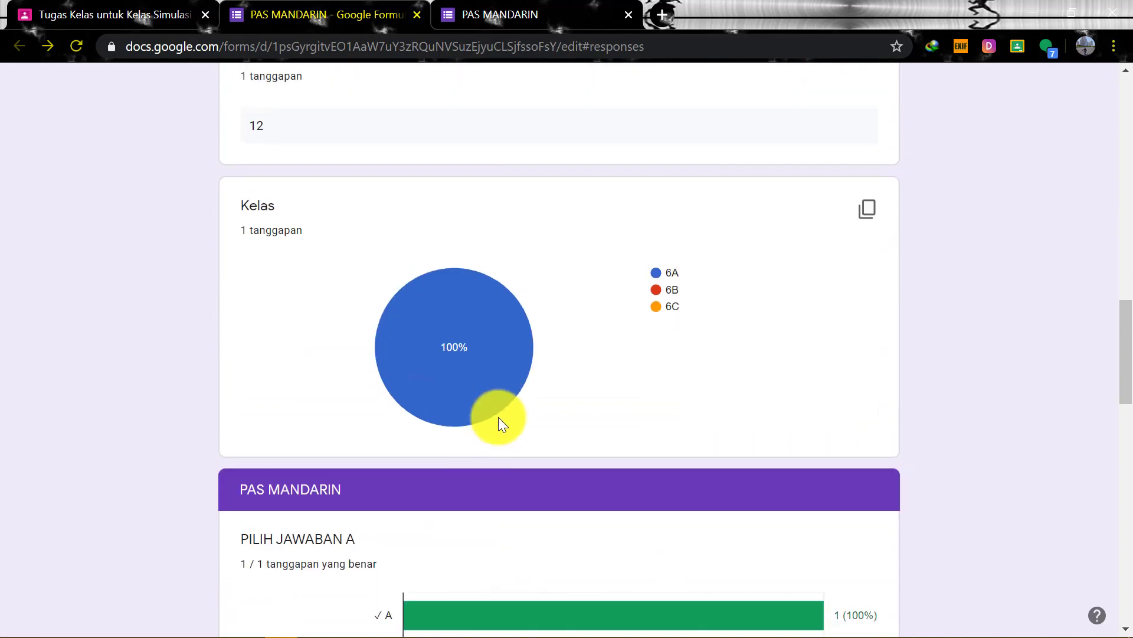
{"action": "scroll", "coordinate": [500, 415], "scroll_direction": "up", "scroll_amount": 16}
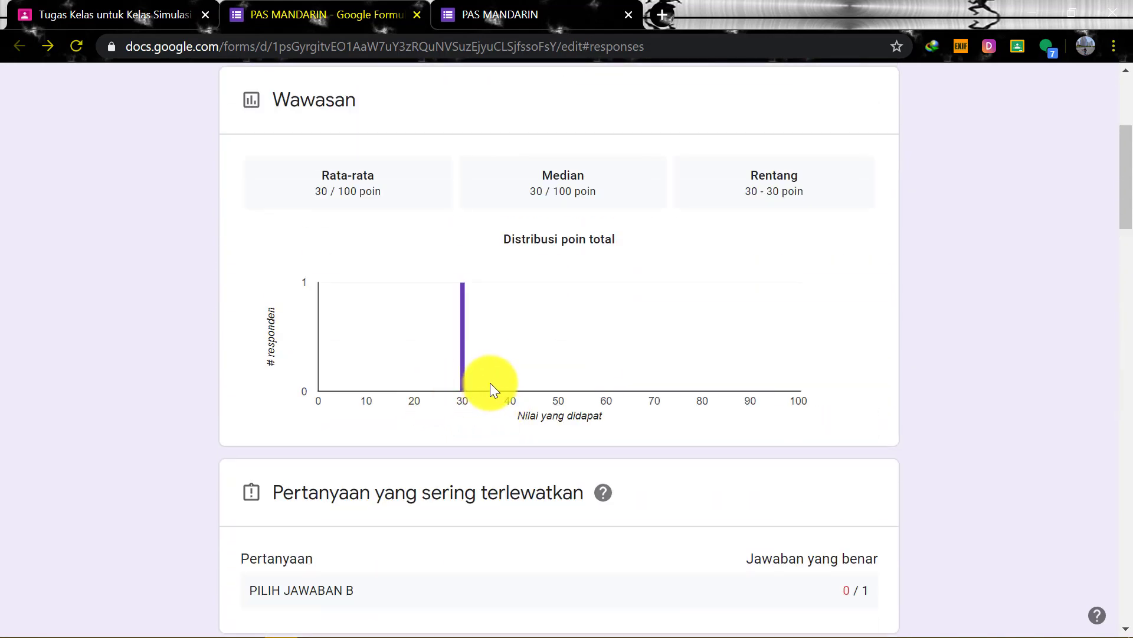
{"action": "scroll", "coordinate": [491, 384], "scroll_direction": "down", "scroll_amount": 6}
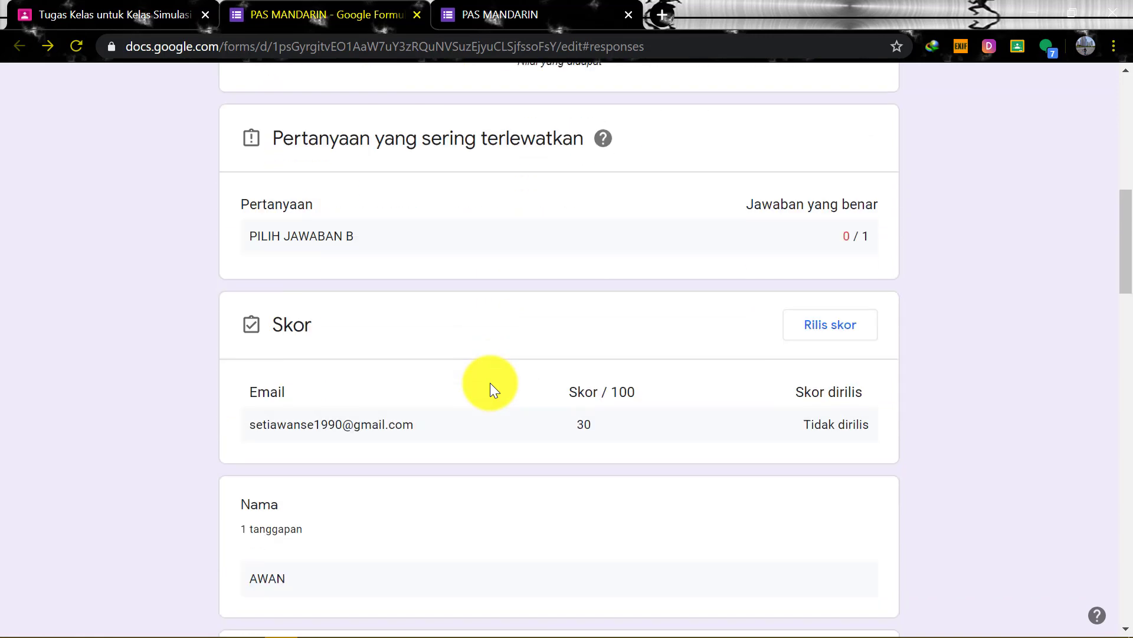
{"action": "scroll", "coordinate": [490, 383], "scroll_direction": "down", "scroll_amount": 6}
{"action": "scroll", "coordinate": [490, 382], "scroll_direction": "up", "scroll_amount": 6}
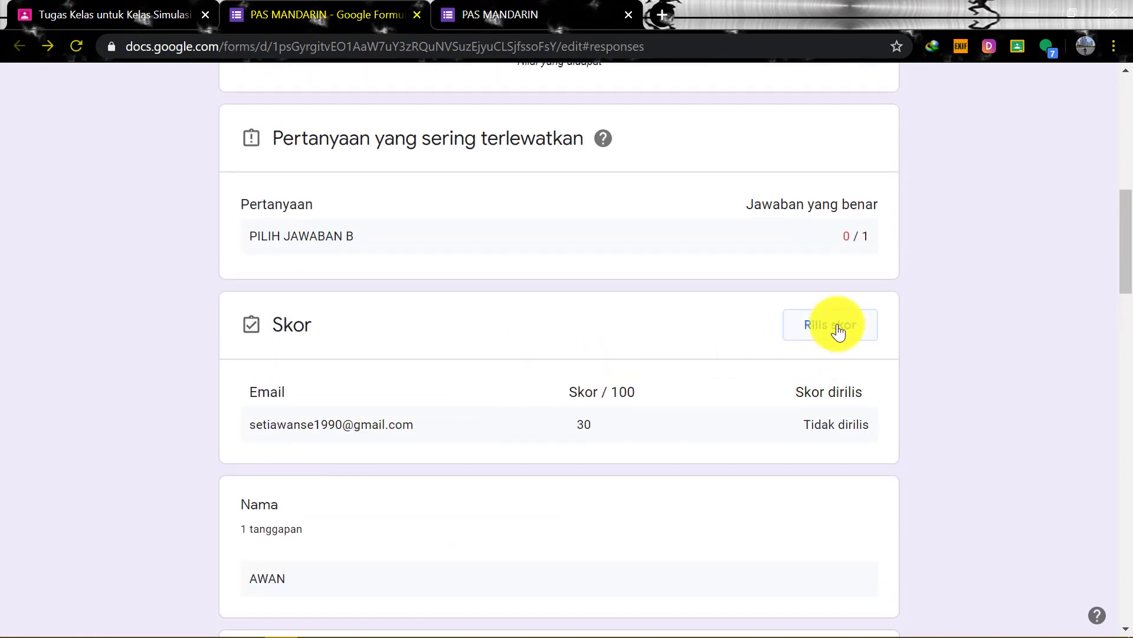
{"action": "scroll", "coordinate": [551, 357], "scroll_direction": "down", "scroll_amount": 13}
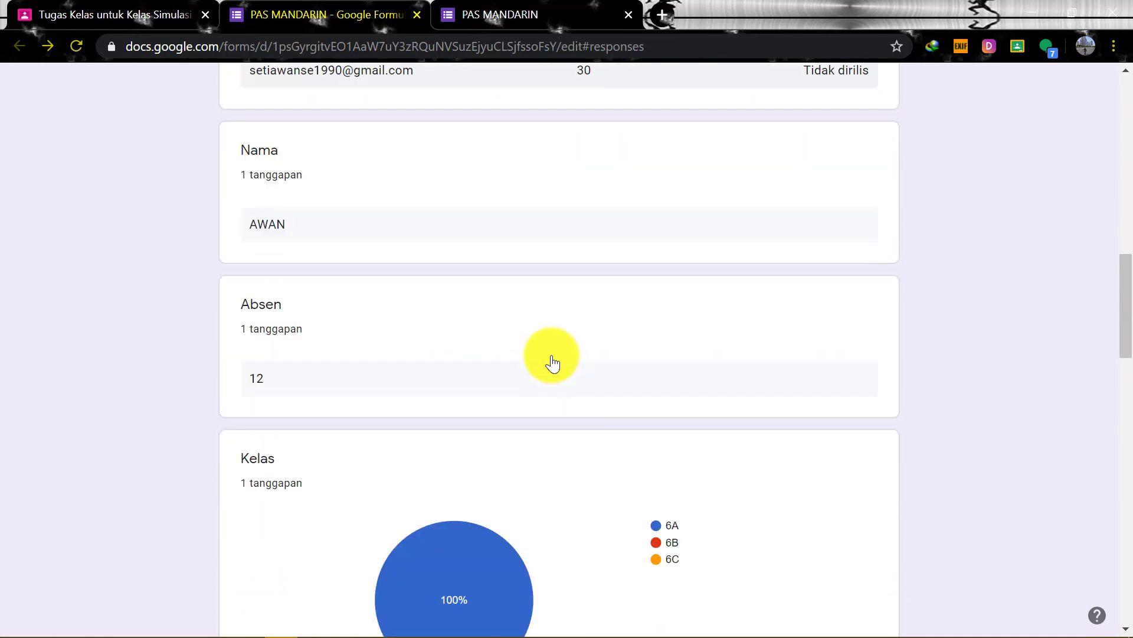
{"action": "scroll", "coordinate": [550, 352], "scroll_direction": "down", "scroll_amount": 9}
{"action": "left_click_drag", "start_coordinate": [1123, 498], "coordinate": [1100, 137]}
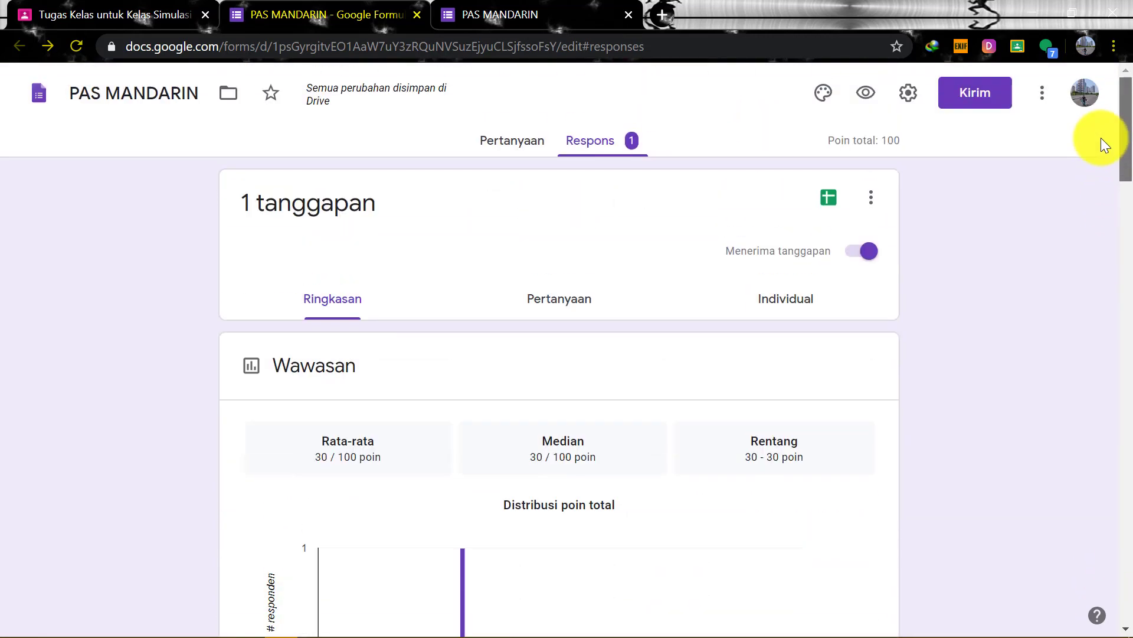
Examine the responses question by question, viewing Nama, Absen and Kelas and the list of available questions.
{"action": "left_click", "coordinate": [566, 292]}
{"action": "scroll", "coordinate": [646, 394], "scroll_direction": "down", "scroll_amount": 3}
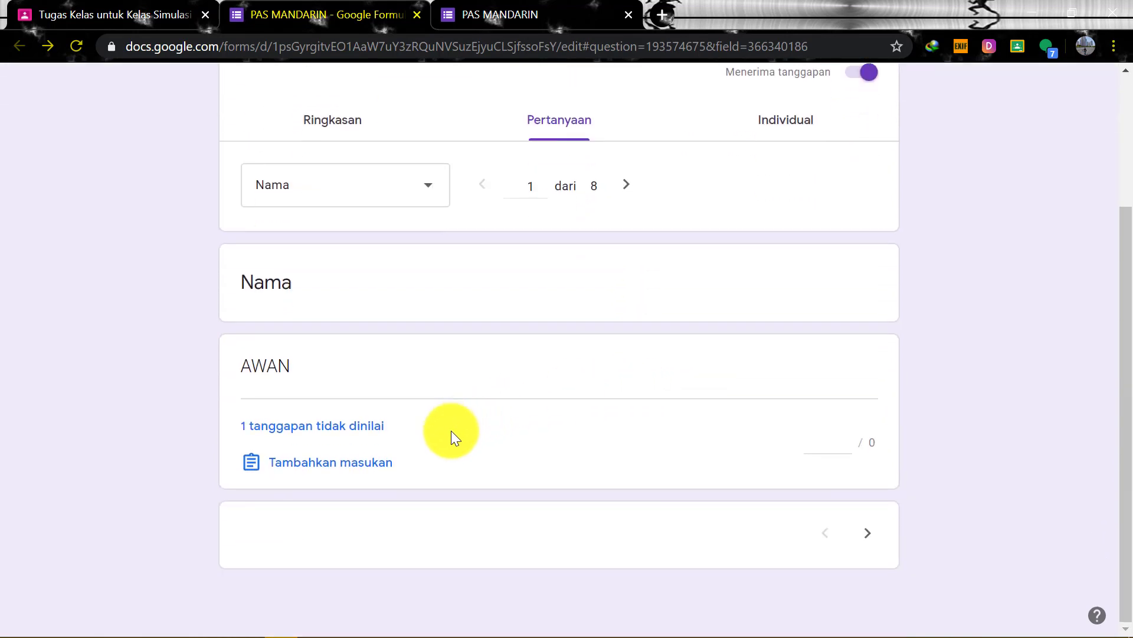
{"action": "left_click", "coordinate": [629, 185]}
{"action": "left_click", "coordinate": [629, 184]}
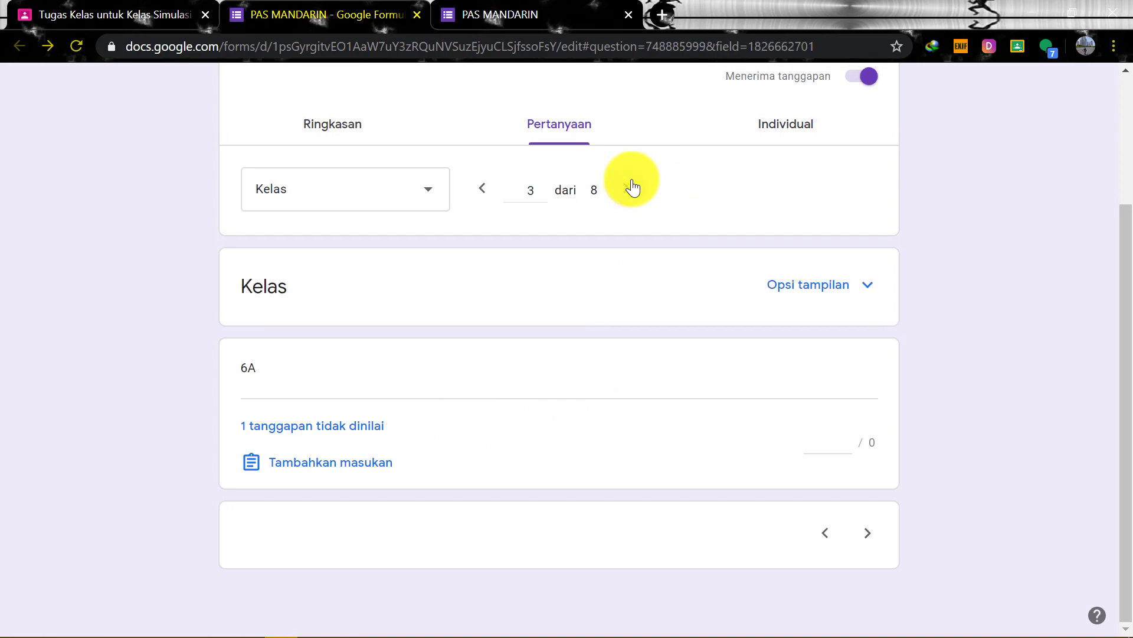
{"action": "left_click", "coordinate": [490, 189]}
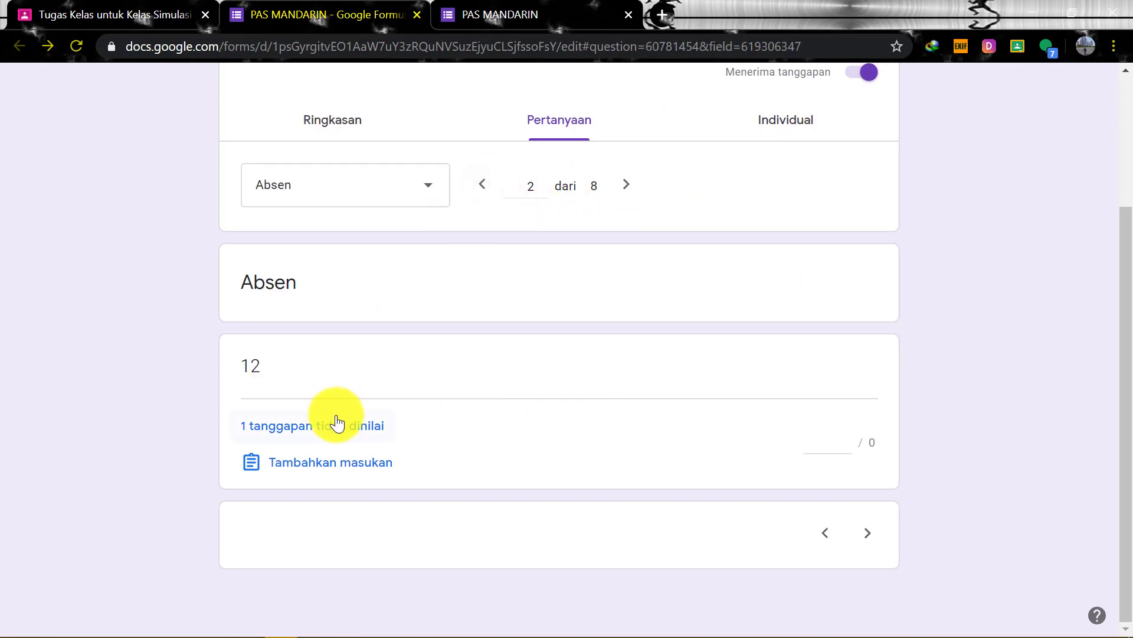
{"action": "left_click", "coordinate": [626, 184]}
{"action": "left_click", "coordinate": [426, 189]}
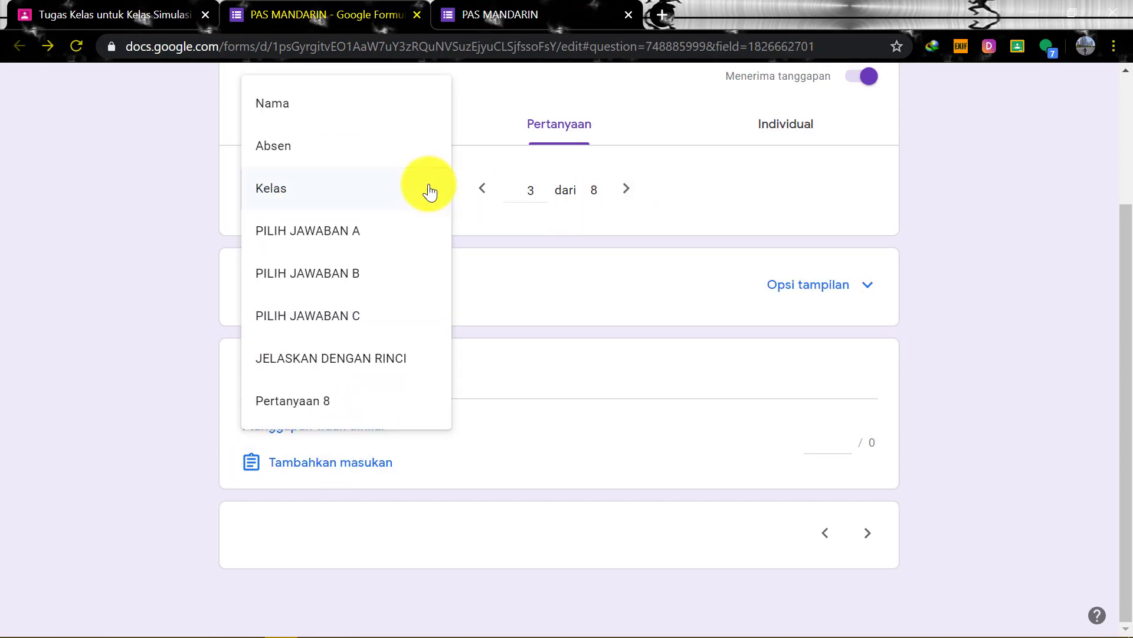
{"action": "scroll", "coordinate": [496, 254], "scroll_direction": "up", "scroll_amount": 2}
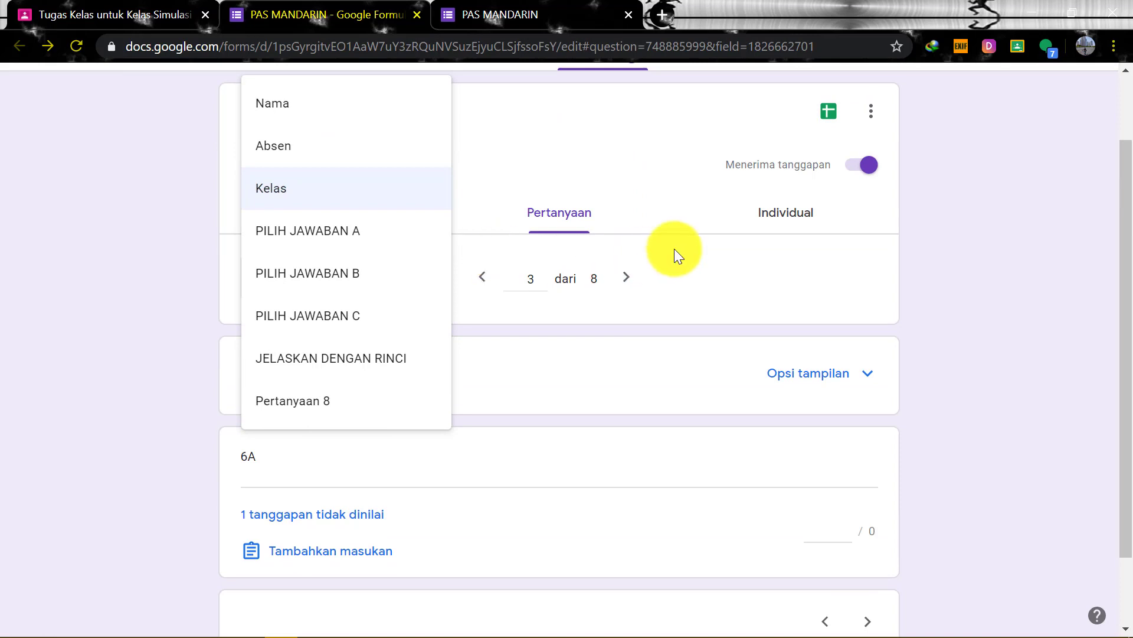
{"action": "left_click", "coordinate": [416, 115]}
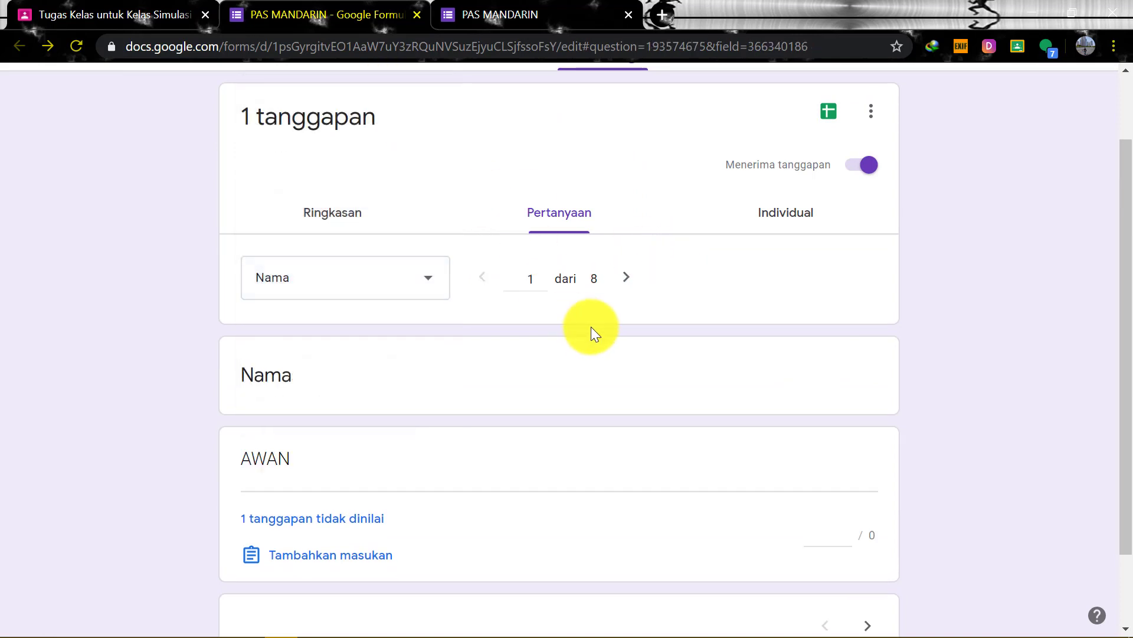
{"action": "scroll", "coordinate": [590, 323], "scroll_direction": "down", "scroll_amount": 2}
{"action": "scroll", "coordinate": [590, 323], "scroll_direction": "up", "scroll_amount": 4}
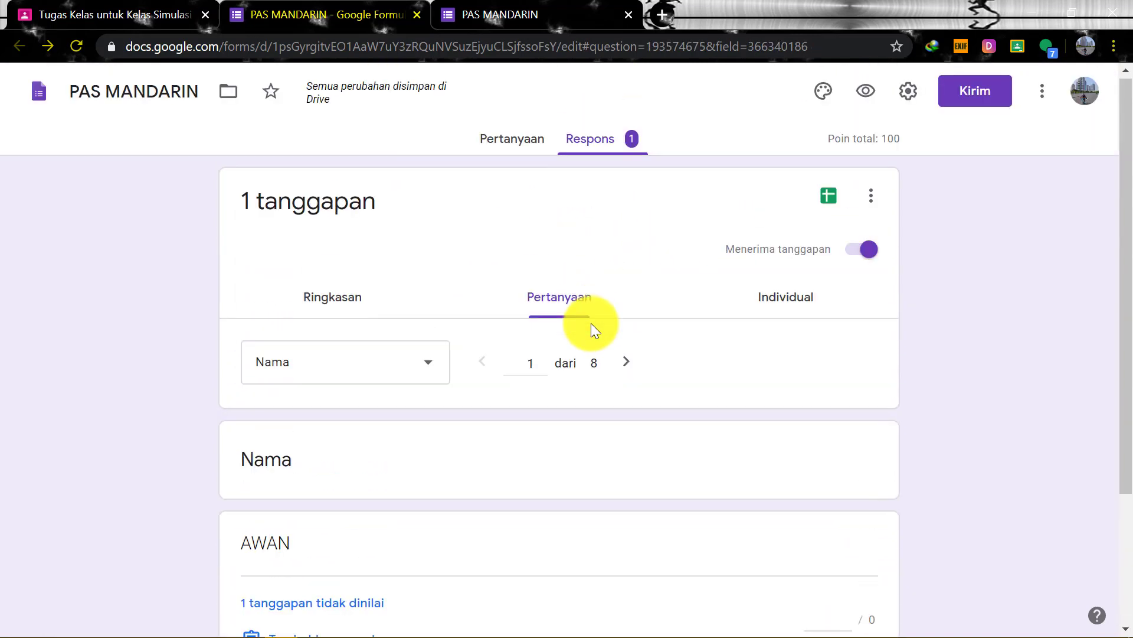
Recheck the Wawasan statistics in the response summary and examine the individual response's answers and scores down to JELASKAN DENGAN RINCI.
{"action": "left_click", "coordinate": [353, 301]}
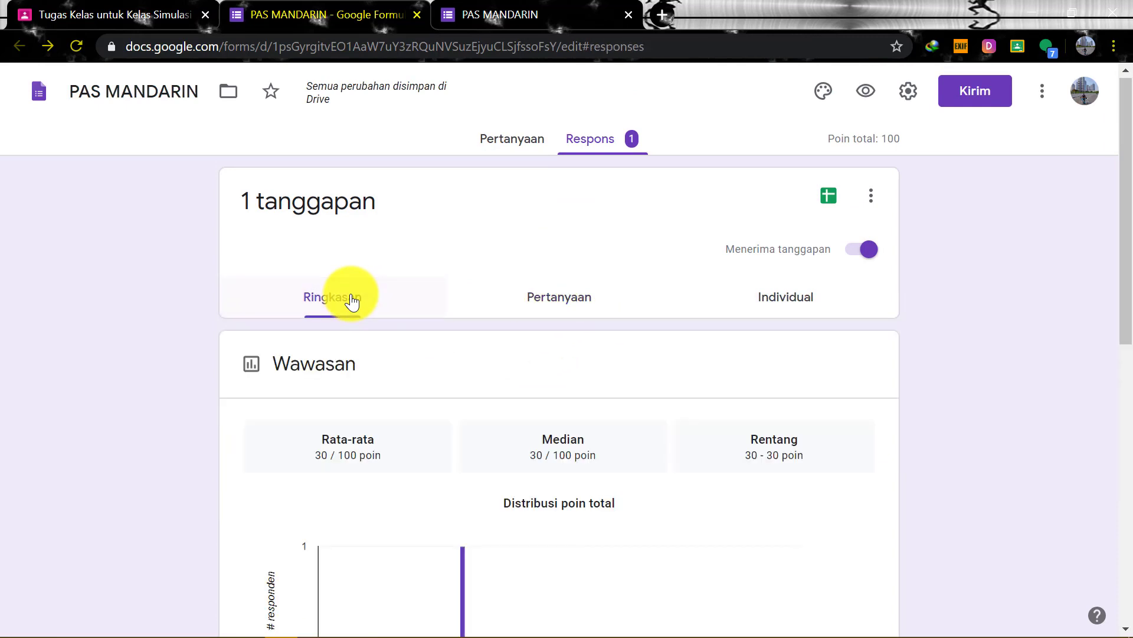
{"action": "scroll", "coordinate": [679, 425], "scroll_direction": "down", "scroll_amount": 2}
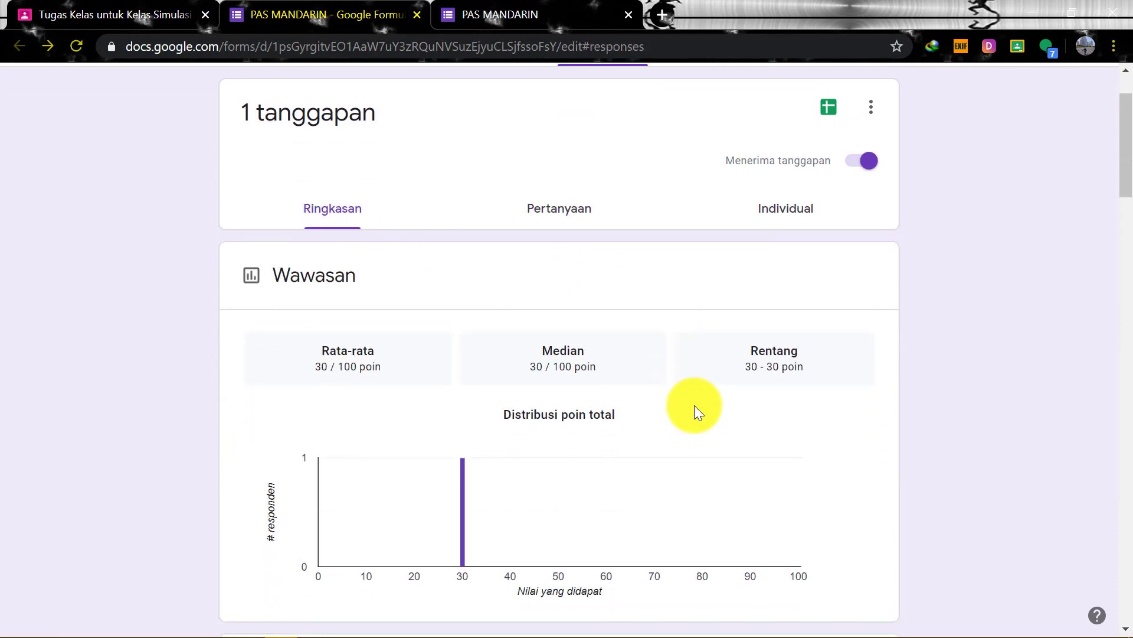
{"action": "scroll", "coordinate": [667, 303], "scroll_direction": "down", "scroll_amount": 2}
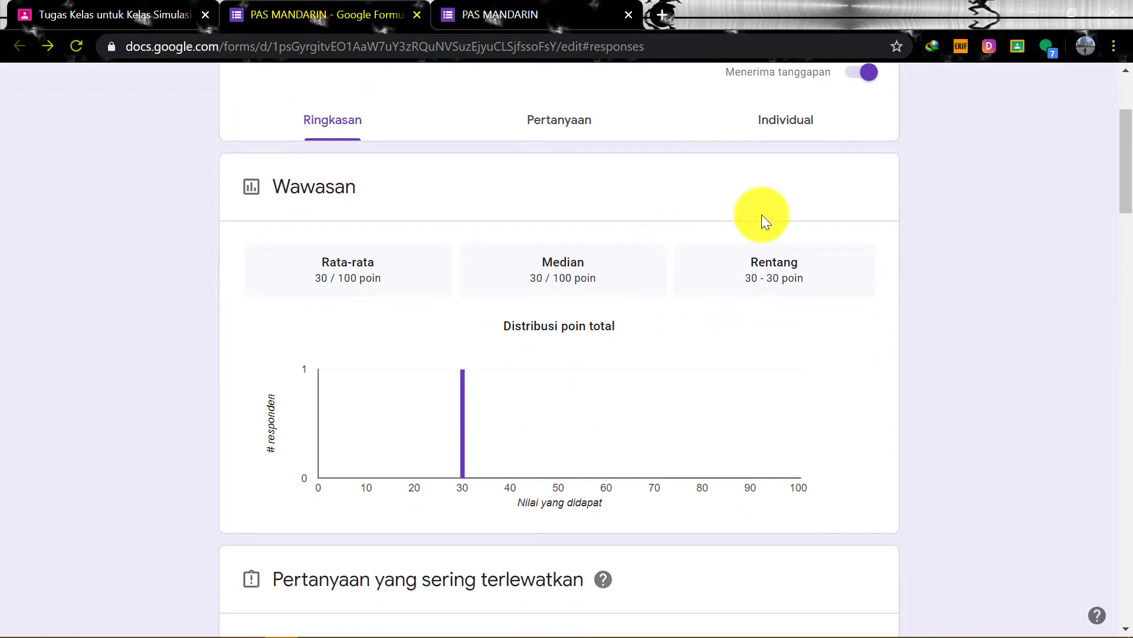
{"action": "left_click", "coordinate": [815, 121]}
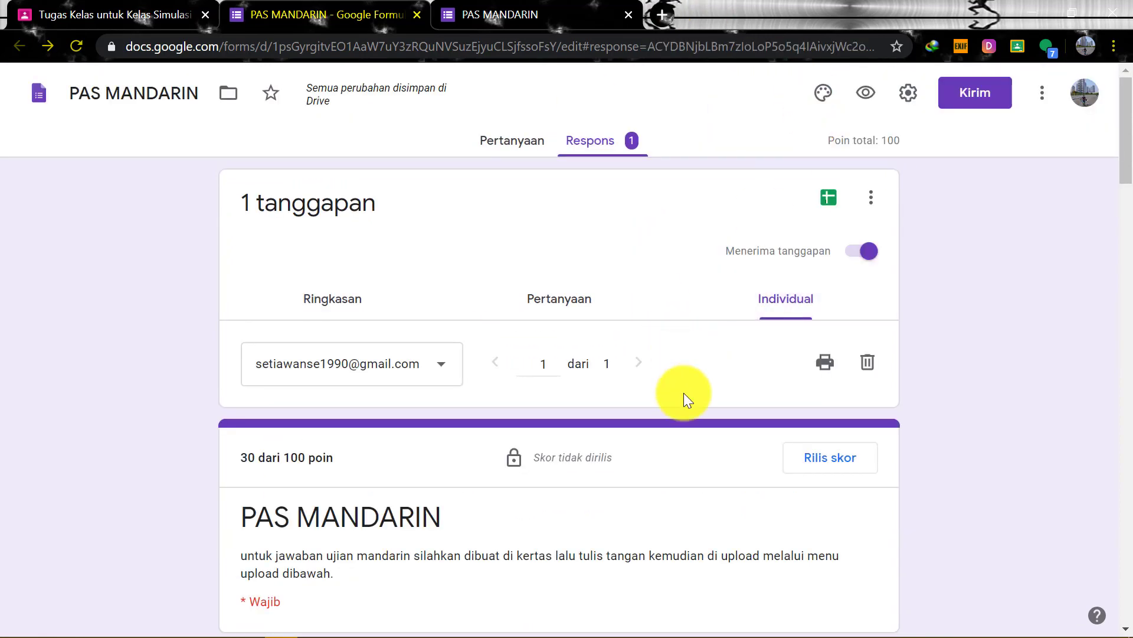
{"action": "scroll", "coordinate": [646, 391], "scroll_direction": "down", "scroll_amount": 5}
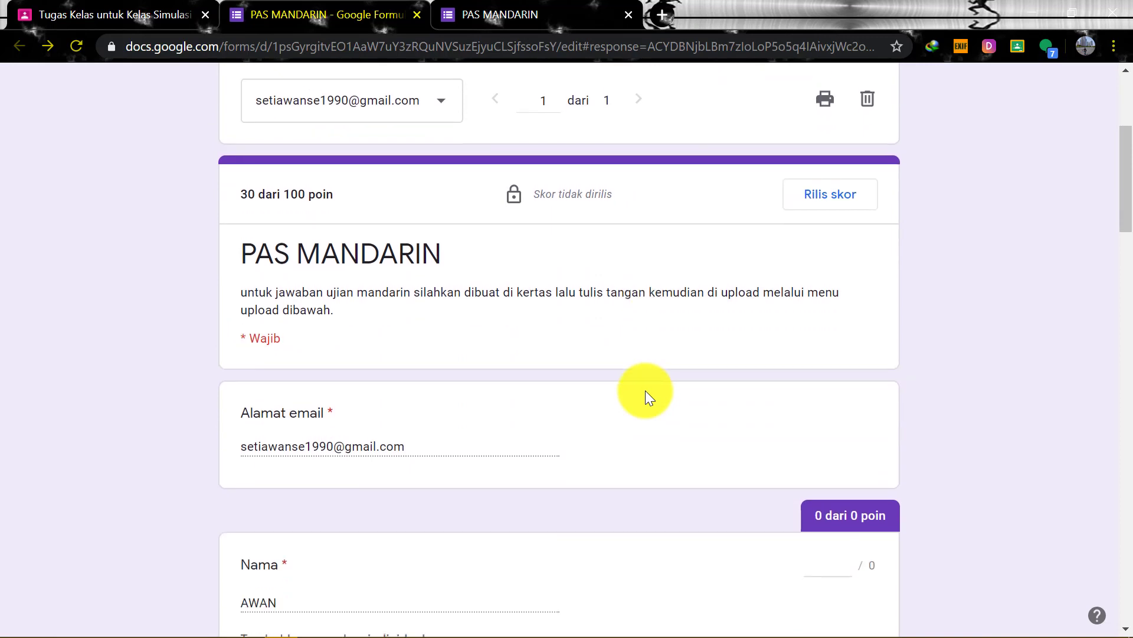
{"action": "scroll", "coordinate": [645, 387], "scroll_direction": "down", "scroll_amount": 7}
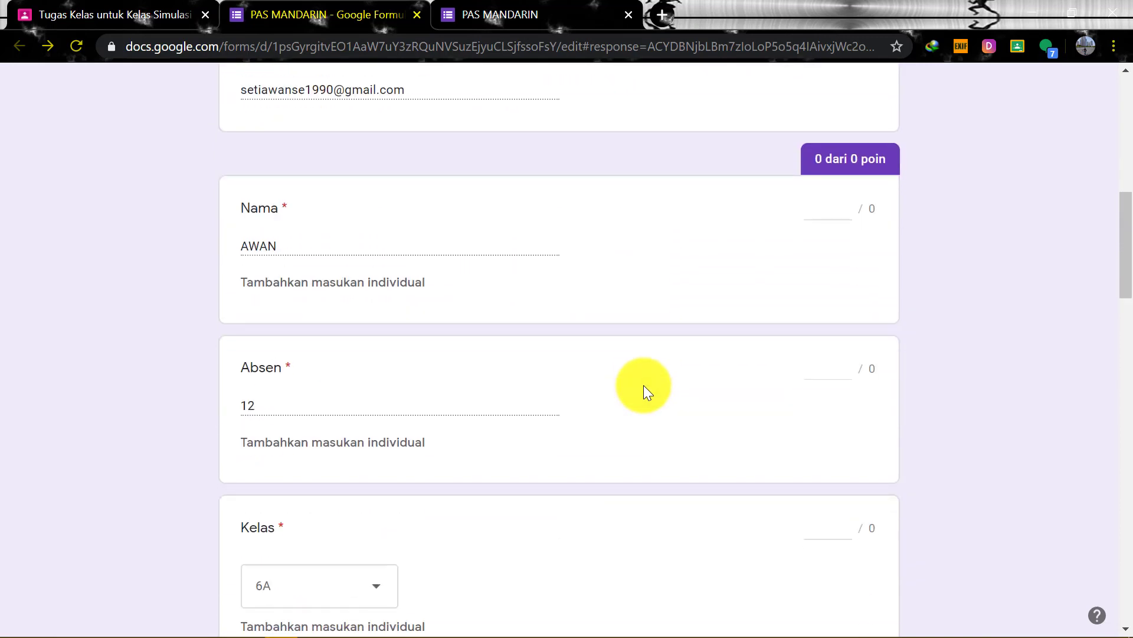
{"action": "scroll", "coordinate": [644, 385], "scroll_direction": "down", "scroll_amount": 1}
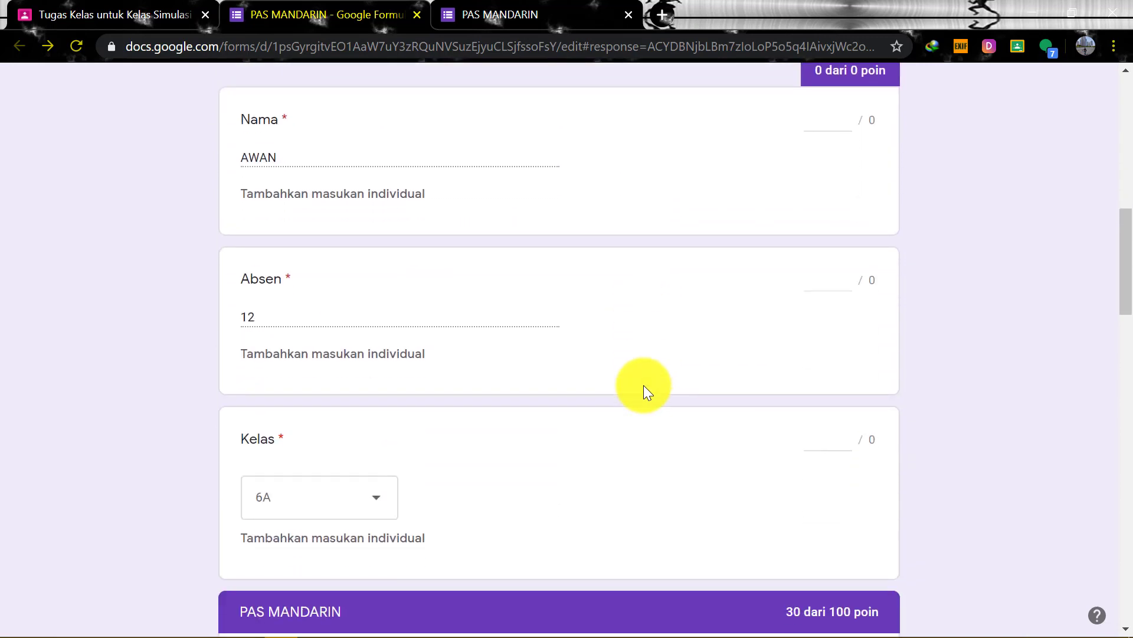
{"action": "scroll", "coordinate": [643, 385], "scroll_direction": "down", "scroll_amount": 5}
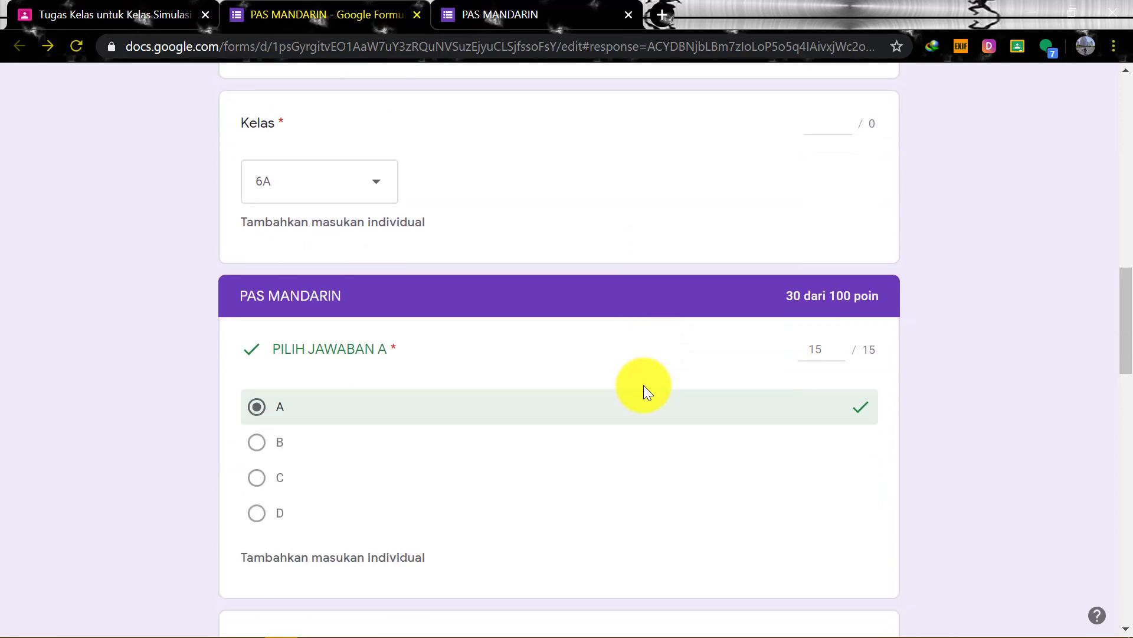
{"action": "scroll", "coordinate": [644, 385], "scroll_direction": "down", "scroll_amount": 14}
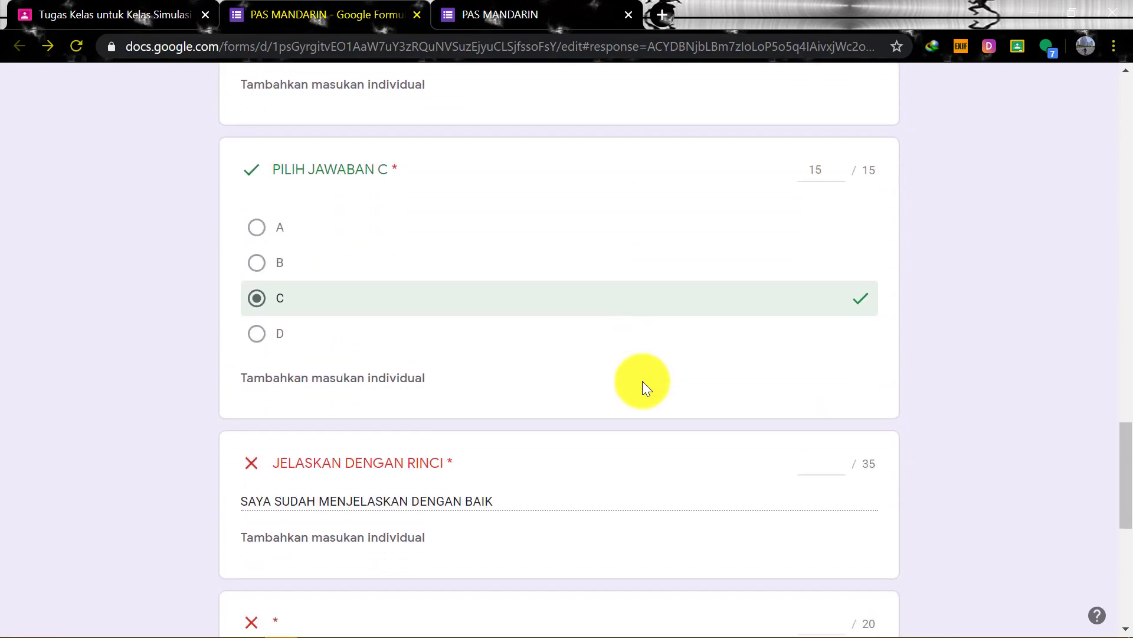
{"action": "scroll", "coordinate": [643, 386], "scroll_direction": "down", "scroll_amount": 3}
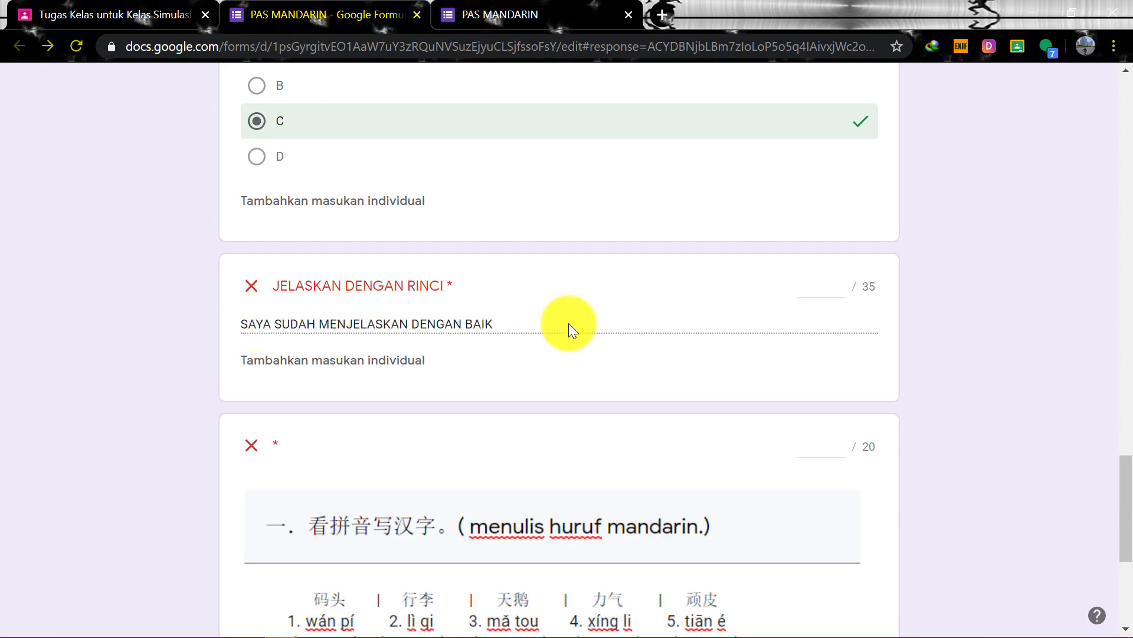
Award 35 points to the JELASKAN DENGAN RINCI answer in the individual response.
{"action": "left_click", "coordinate": [828, 286]}
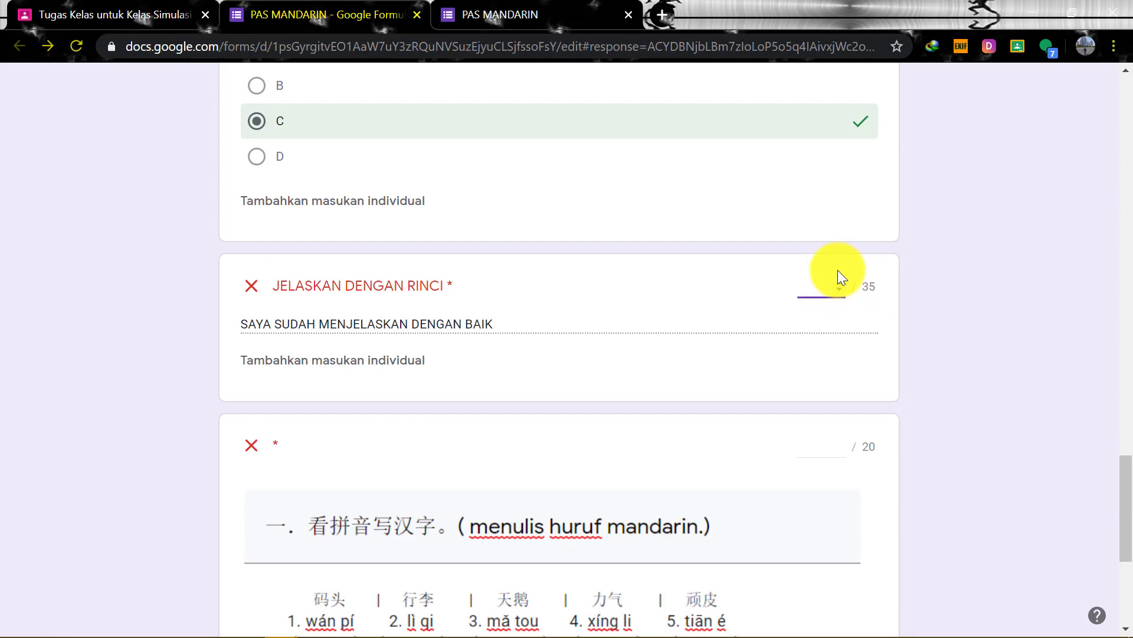
{"action": "type", "text": "35"}
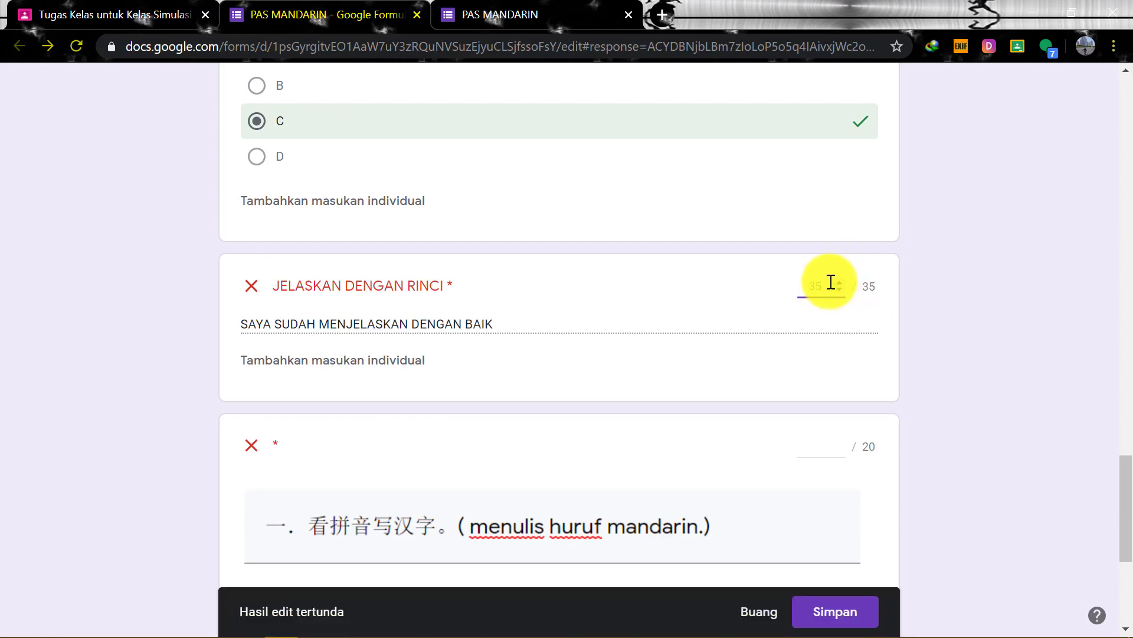
{"action": "left_click_drag", "start_coordinate": [831, 282], "coordinate": [813, 285]}
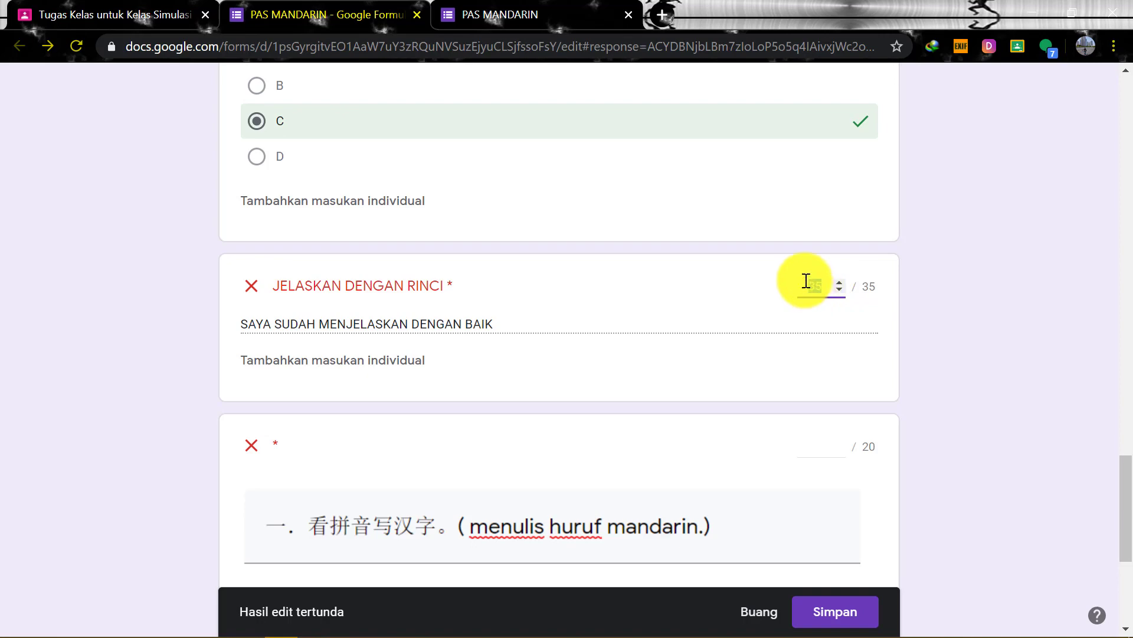
{"action": "left_click", "coordinate": [821, 336]}
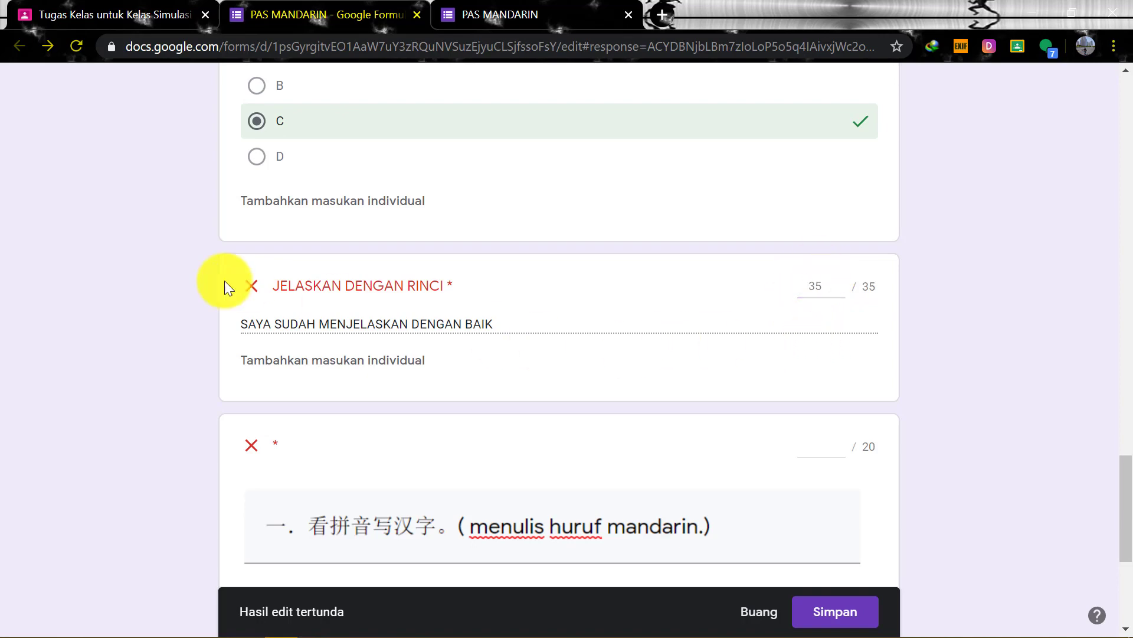
Inspect the uploaded mdr1 image for the Mandarin character-writing question, close it, and award the answer 15 points.
{"action": "scroll", "coordinate": [613, 391], "scroll_direction": "down", "scroll_amount": 5}
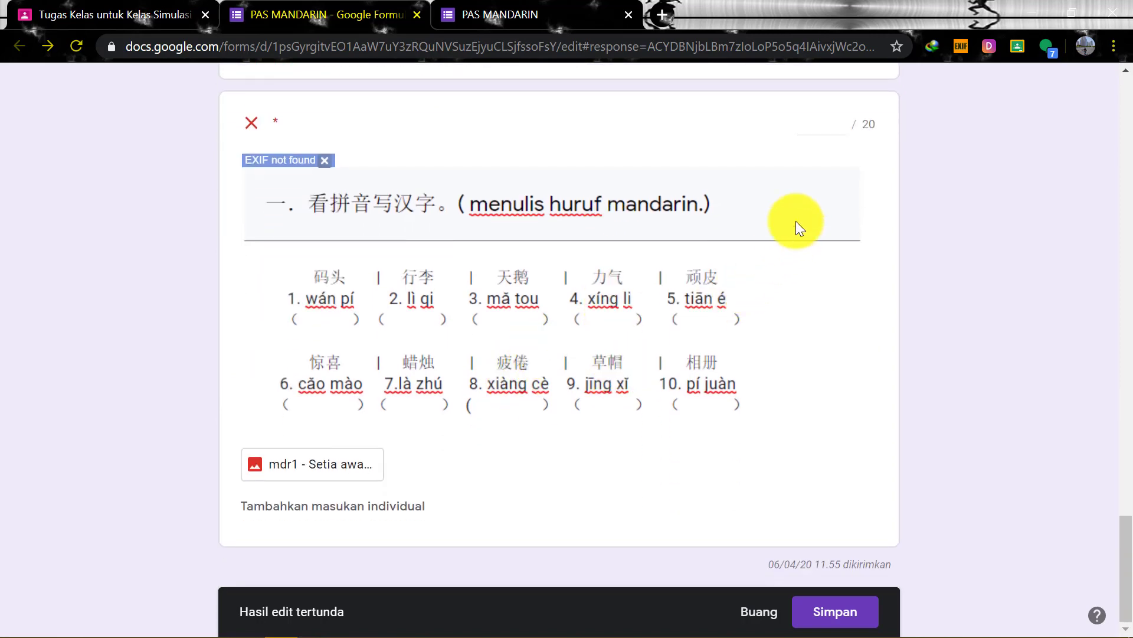
{"action": "left_click", "coordinate": [306, 470]}
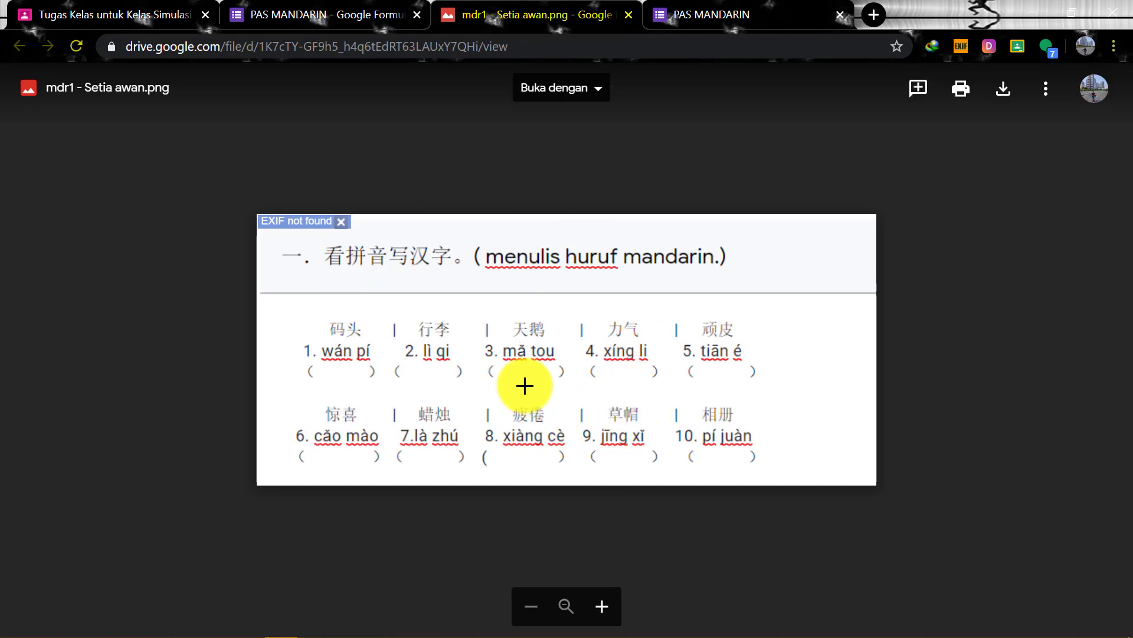
{"action": "left_click", "coordinate": [628, 14]}
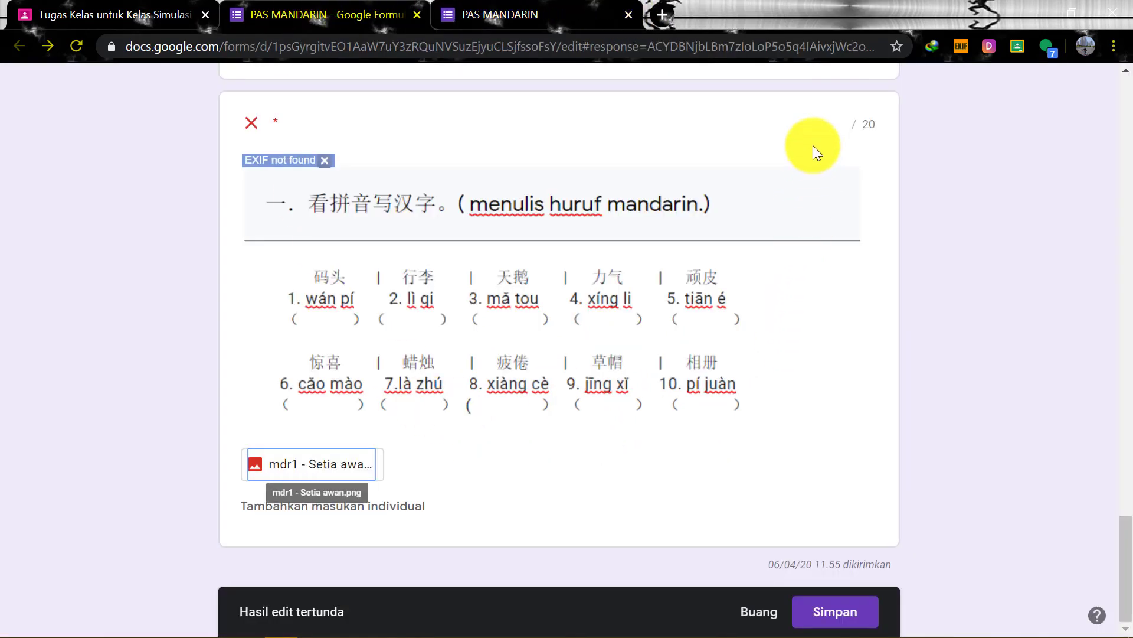
{"action": "left_click", "coordinate": [808, 121]}
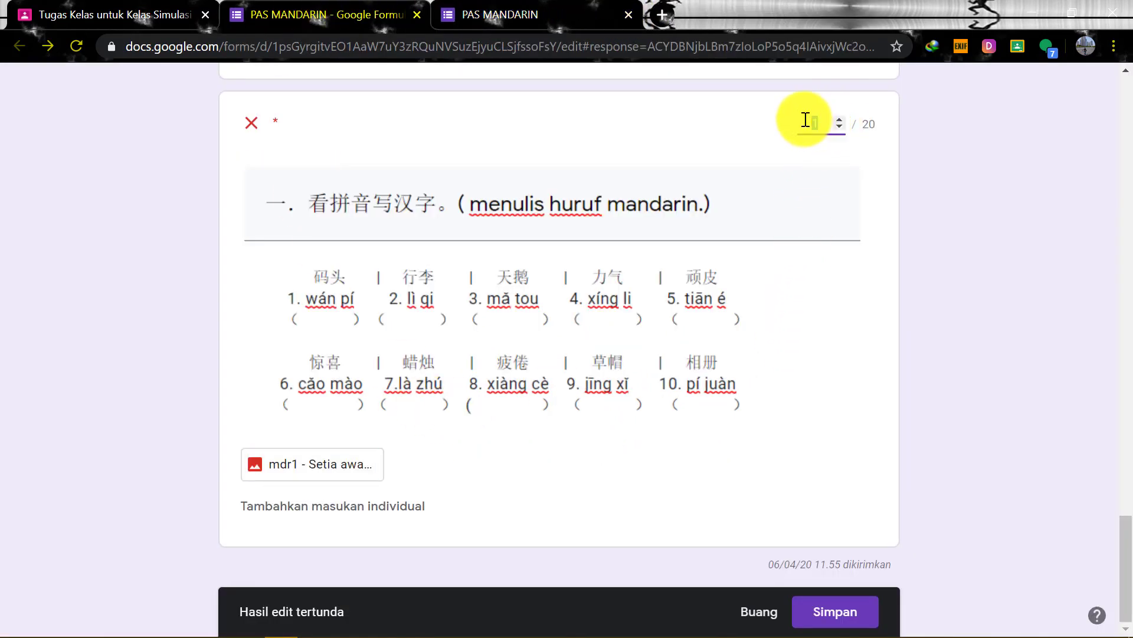
{"action": "type", "text": "15"}
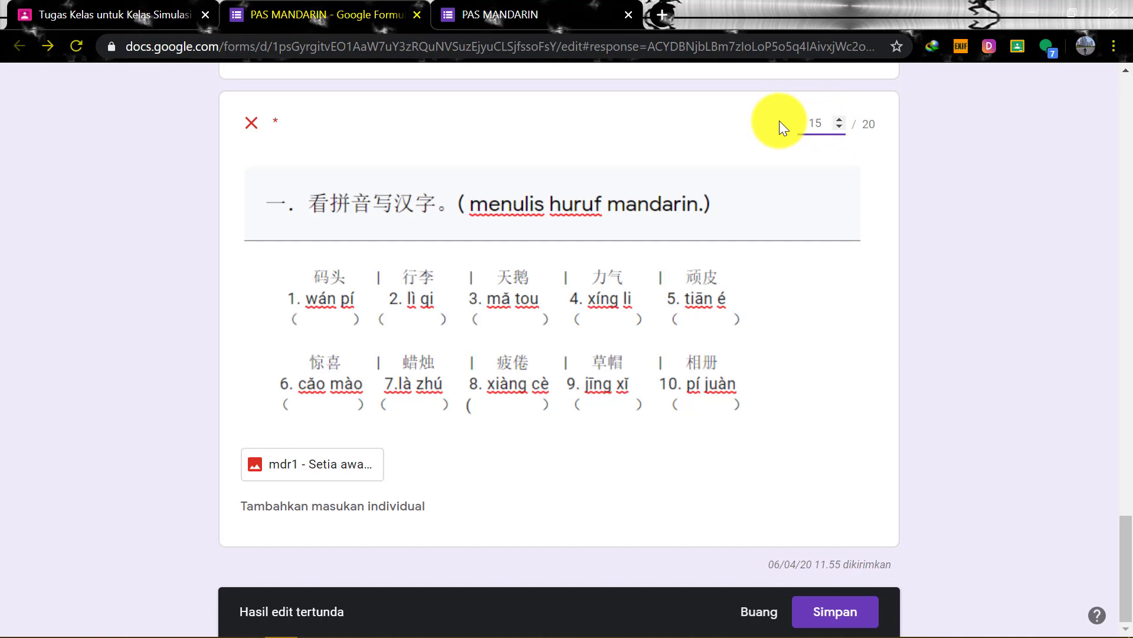
{"action": "left_click", "coordinate": [928, 519]}
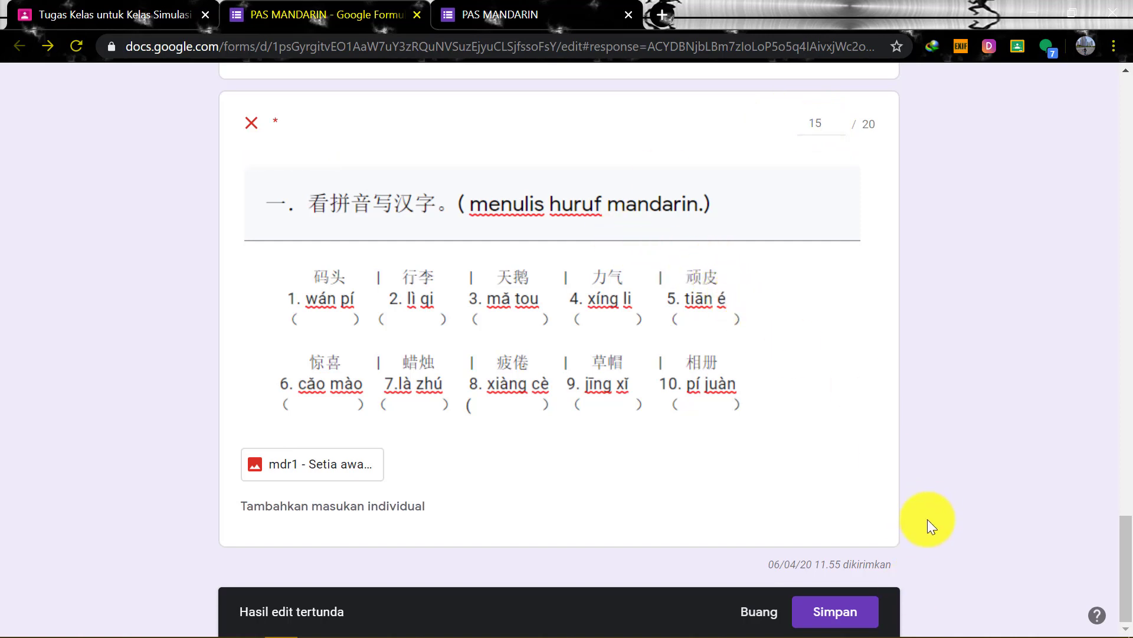
Review the total score and the marks for each answer in the individual response, and save the grading changes.
{"action": "scroll", "coordinate": [1012, 507], "scroll_direction": "up", "scroll_amount": 20}
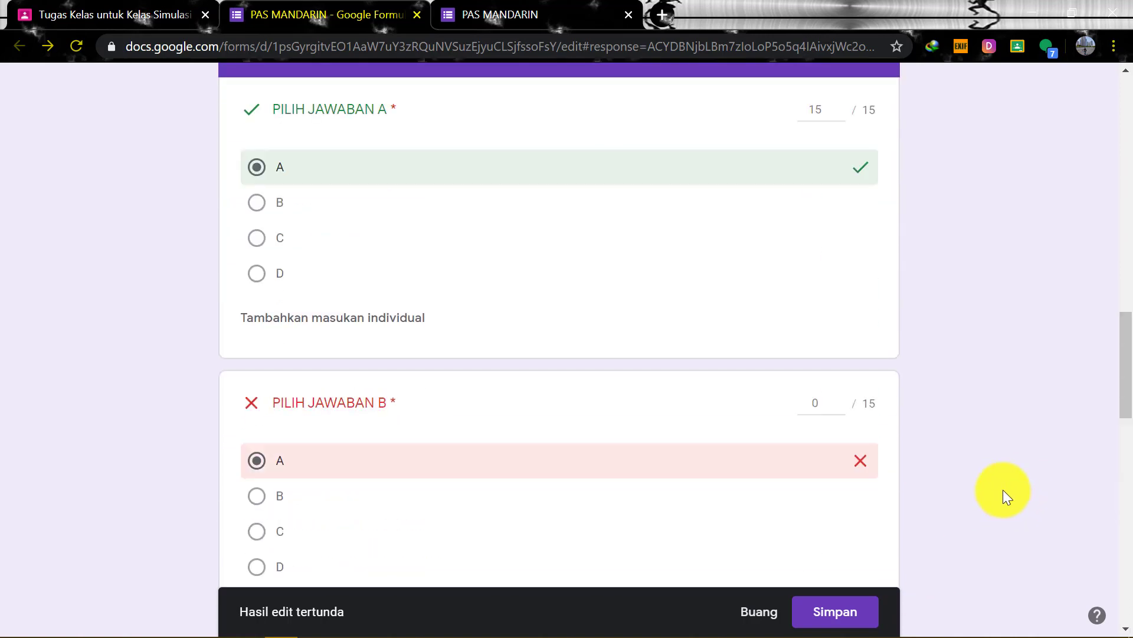
{"action": "scroll", "coordinate": [1003, 488], "scroll_direction": "up", "scroll_amount": 10}
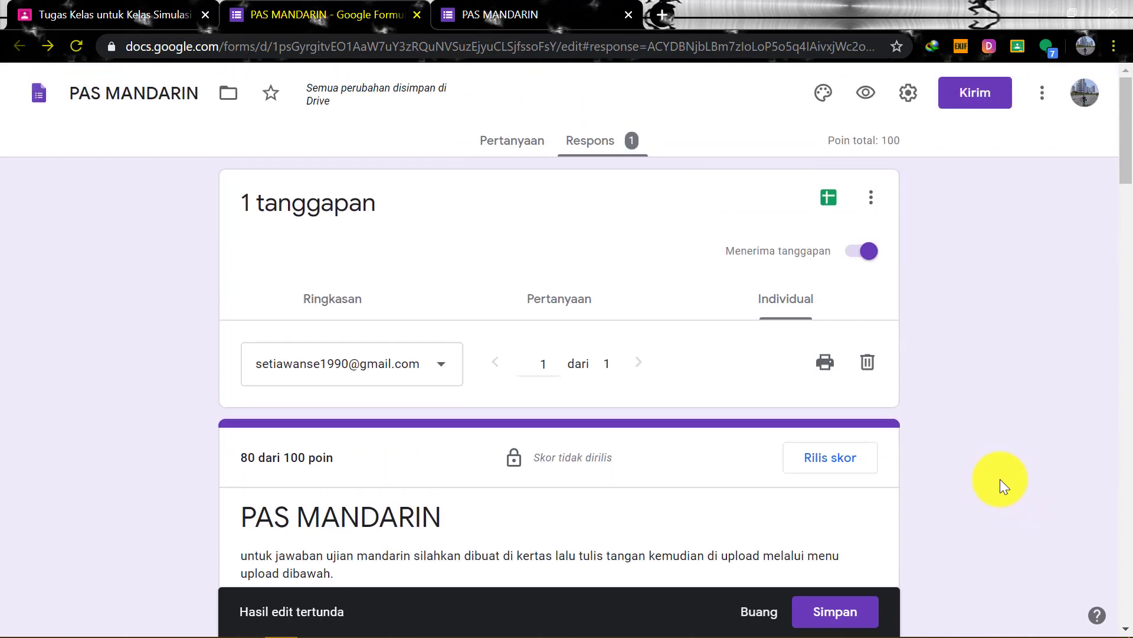
{"action": "scroll", "coordinate": [1000, 478], "scroll_direction": "down", "scroll_amount": 7}
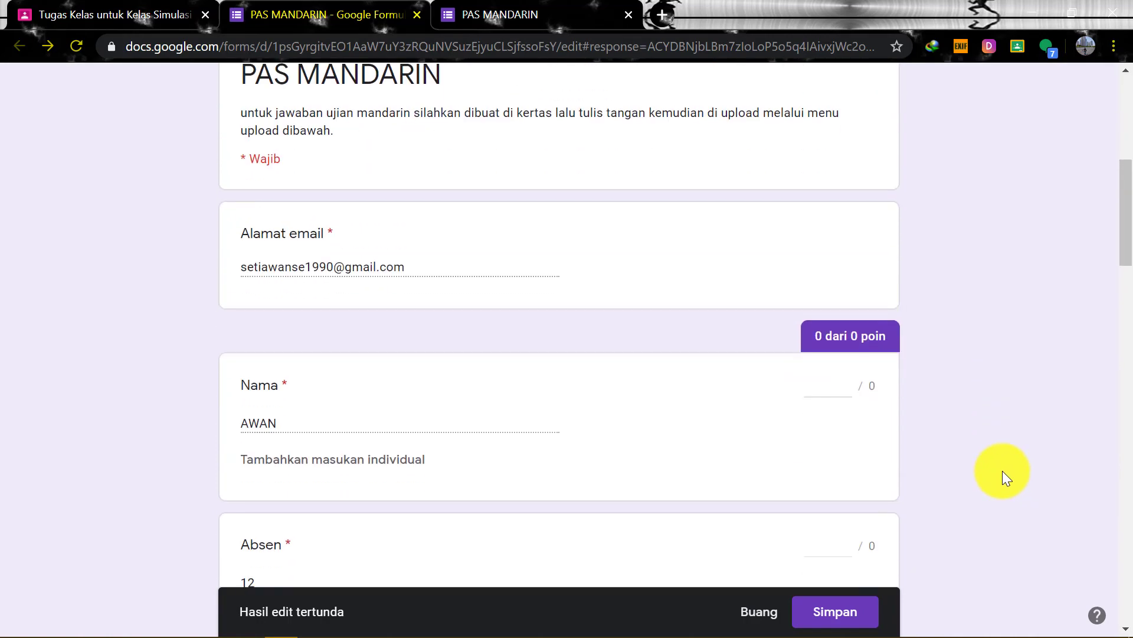
{"action": "scroll", "coordinate": [997, 465], "scroll_direction": "down", "scroll_amount": 2}
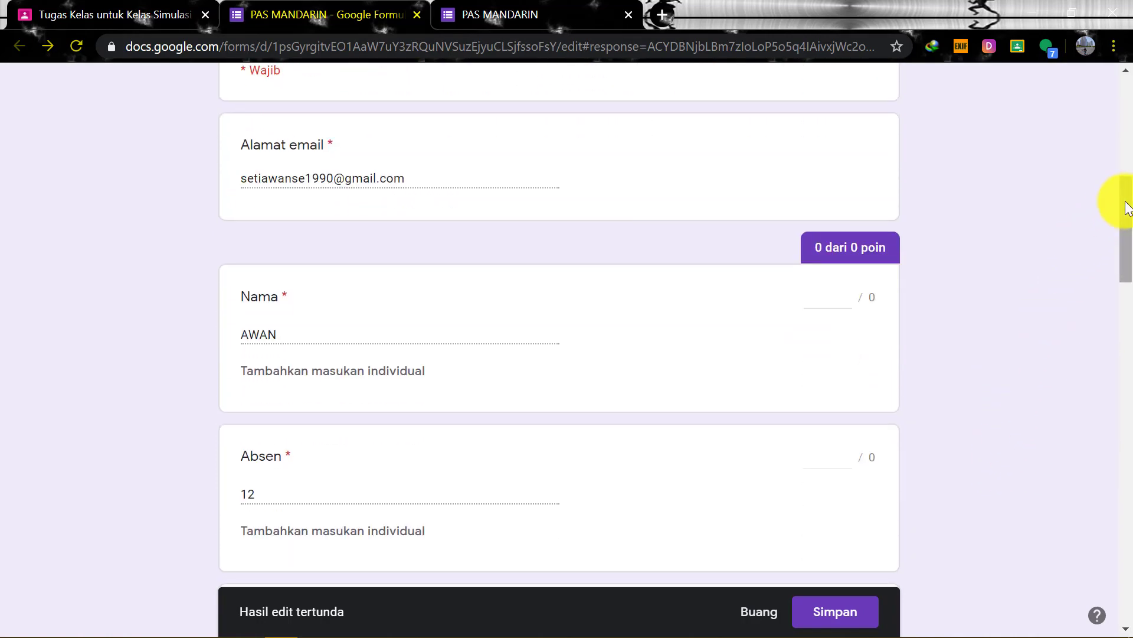
{"action": "scroll", "coordinate": [1128, 213], "scroll_direction": "down", "scroll_amount": 2}
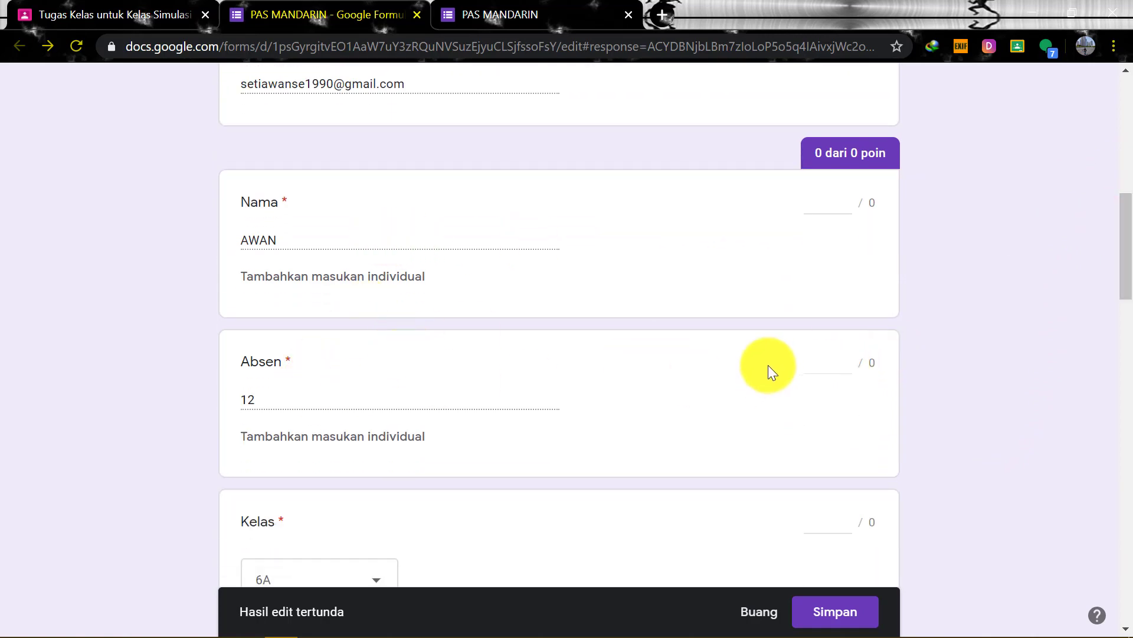
{"action": "scroll", "coordinate": [767, 365], "scroll_direction": "down", "scroll_amount": 6}
{"action": "scroll", "coordinate": [738, 356], "scroll_direction": "down", "scroll_amount": 6}
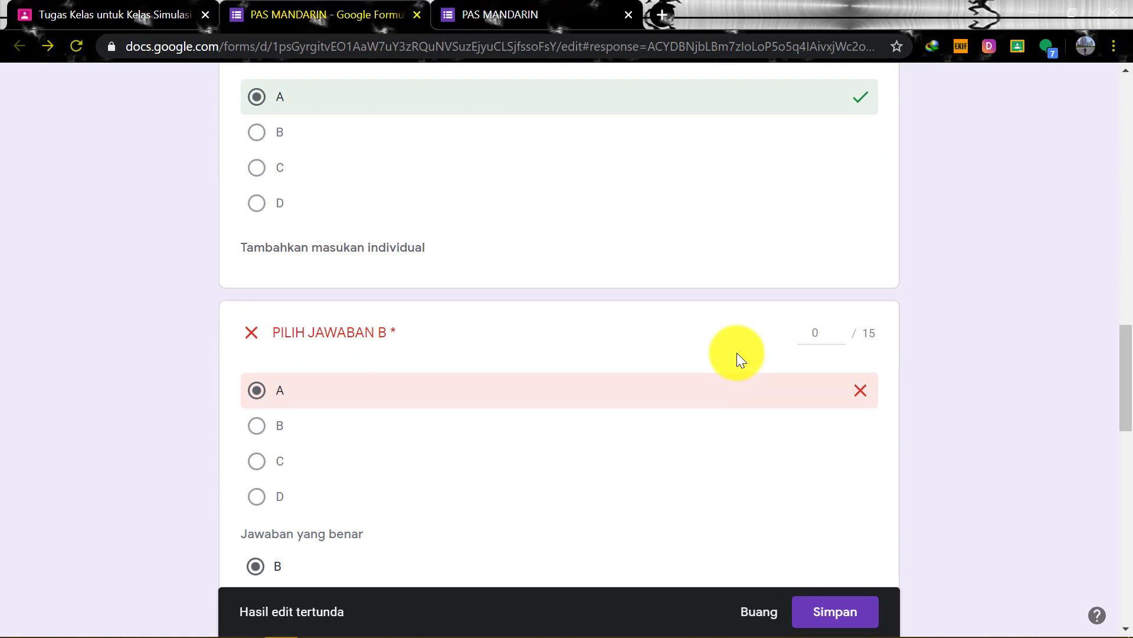
{"action": "scroll", "coordinate": [738, 355], "scroll_direction": "up", "scroll_amount": 3}
{"action": "scroll", "coordinate": [737, 352], "scroll_direction": "down", "scroll_amount": 7}
{"action": "scroll", "coordinate": [738, 351], "scroll_direction": "down", "scroll_amount": 14}
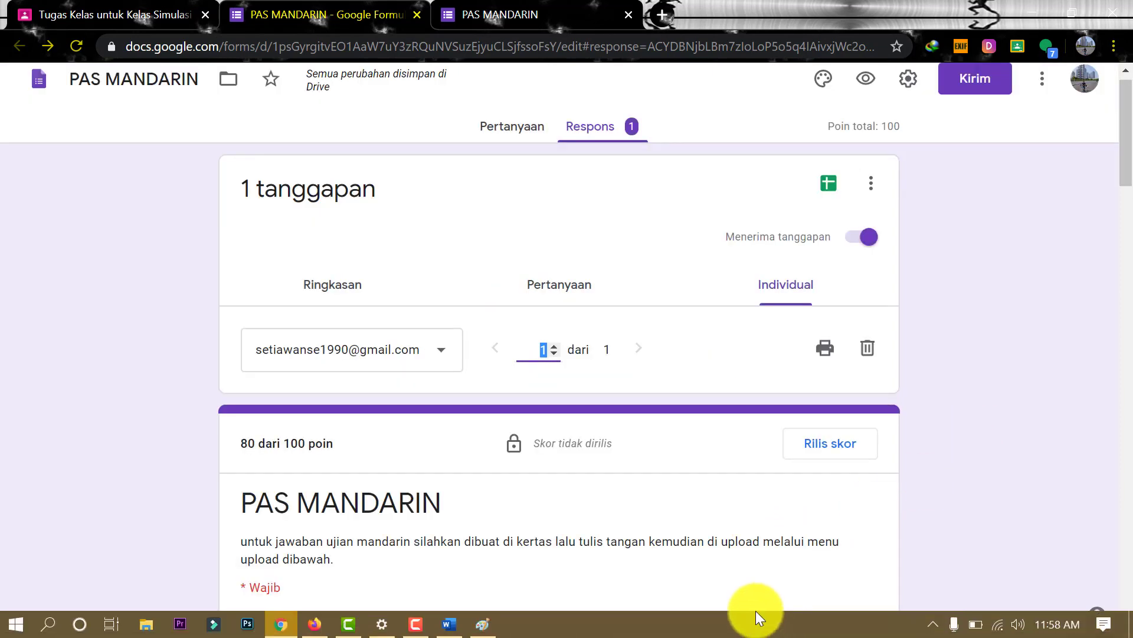
{"action": "scroll", "coordinate": [986, 486], "scroll_direction": "down", "scroll_amount": 10}
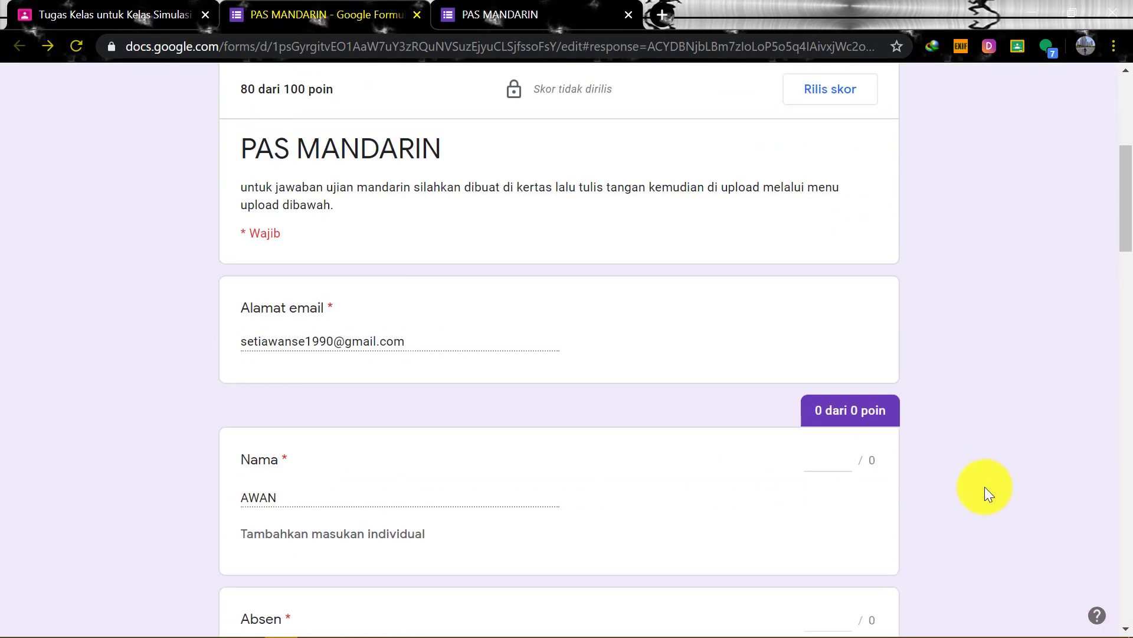
Release the quiz score to all respondents and send the notification email without an added message.
{"action": "scroll", "coordinate": [984, 486], "scroll_direction": "down", "scroll_amount": 3}
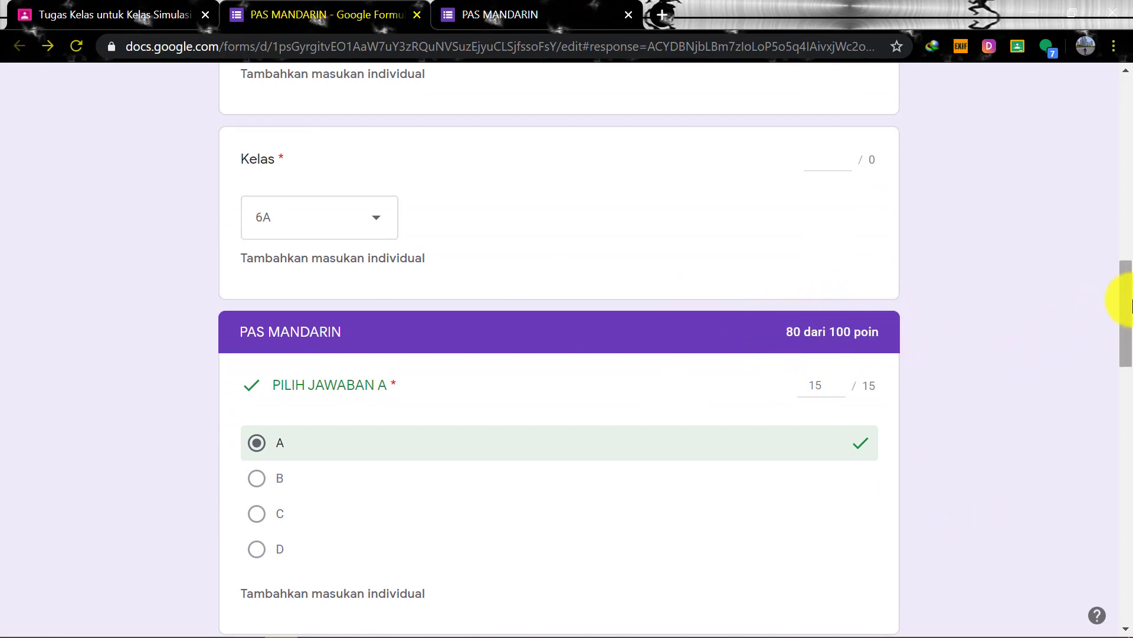
{"action": "scroll", "coordinate": [1128, 304], "scroll_direction": "down", "scroll_amount": 1}
{"action": "left_click_drag", "start_coordinate": [1127, 307], "coordinate": [1128, 576]}
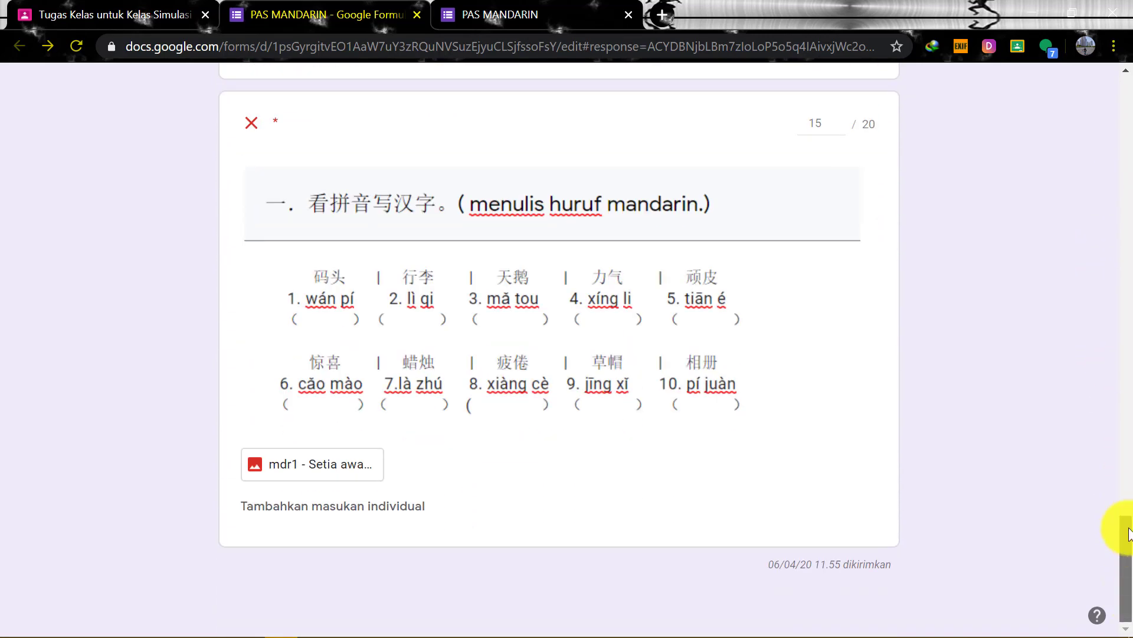
{"action": "left_click_drag", "start_coordinate": [1124, 525], "coordinate": [1120, 150]}
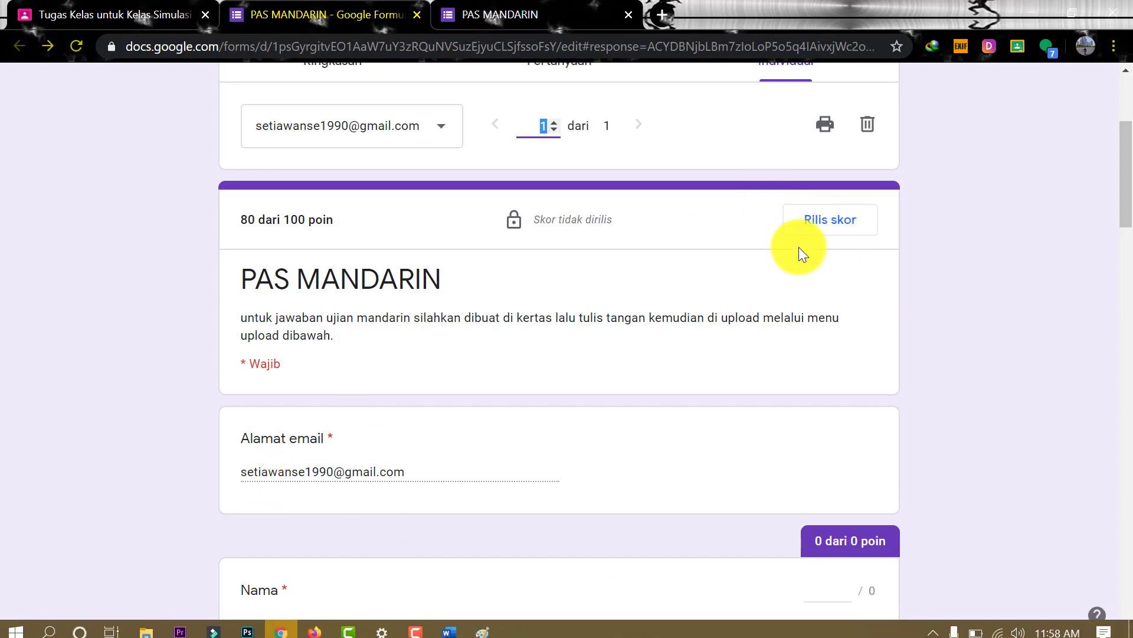
{"action": "scroll", "coordinate": [798, 247], "scroll_direction": "up", "scroll_amount": 3}
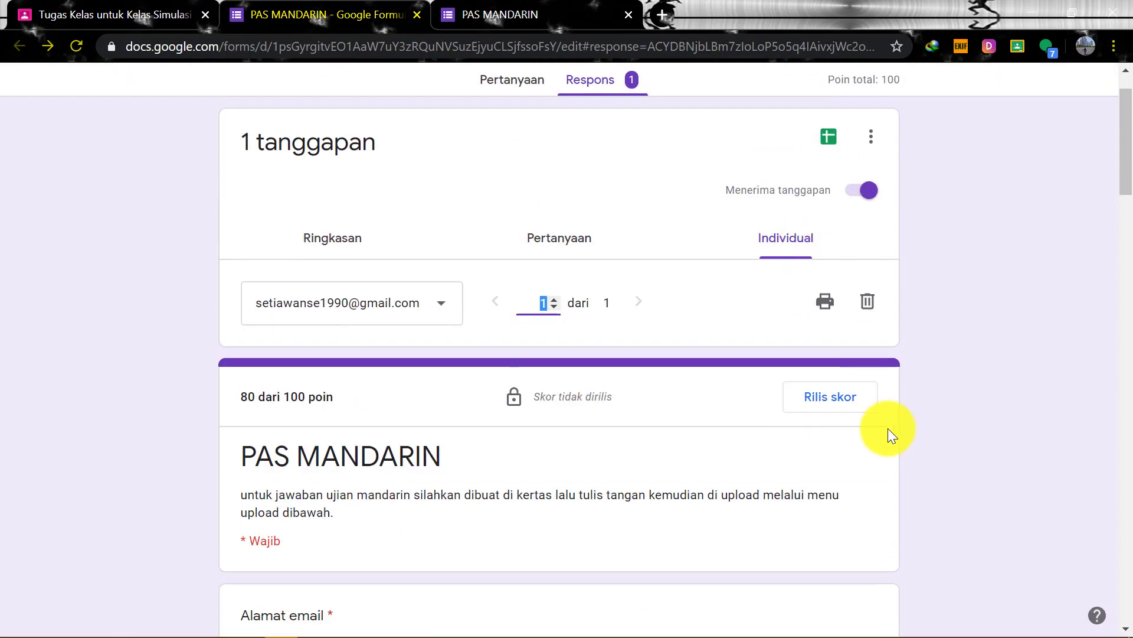
{"action": "left_click", "coordinate": [856, 406]}
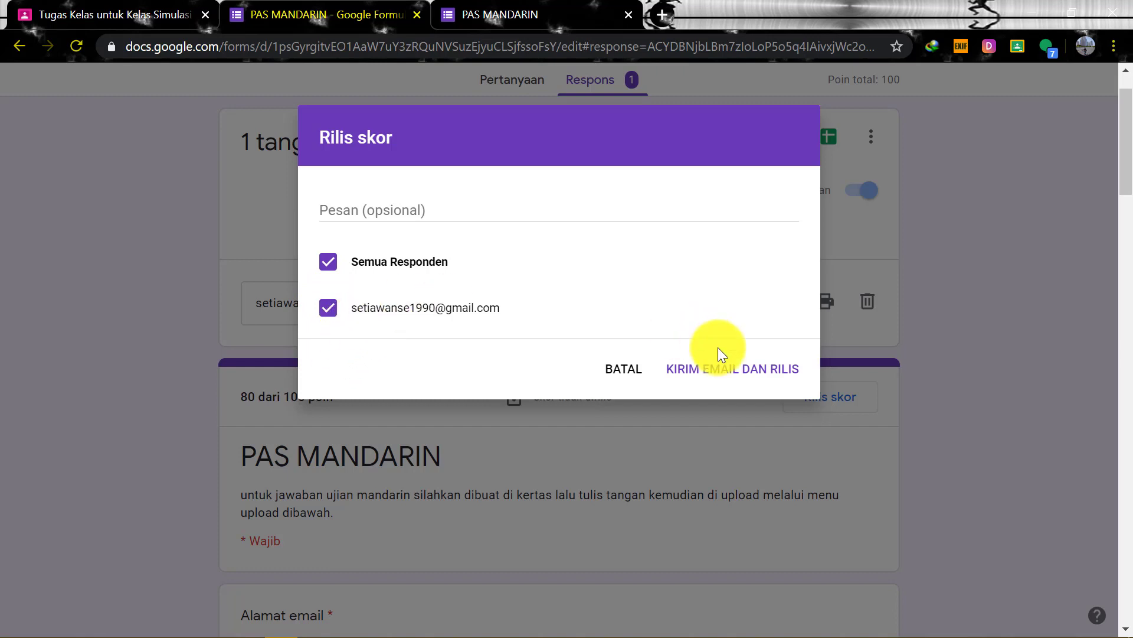
{"action": "left_click", "coordinate": [729, 377]}
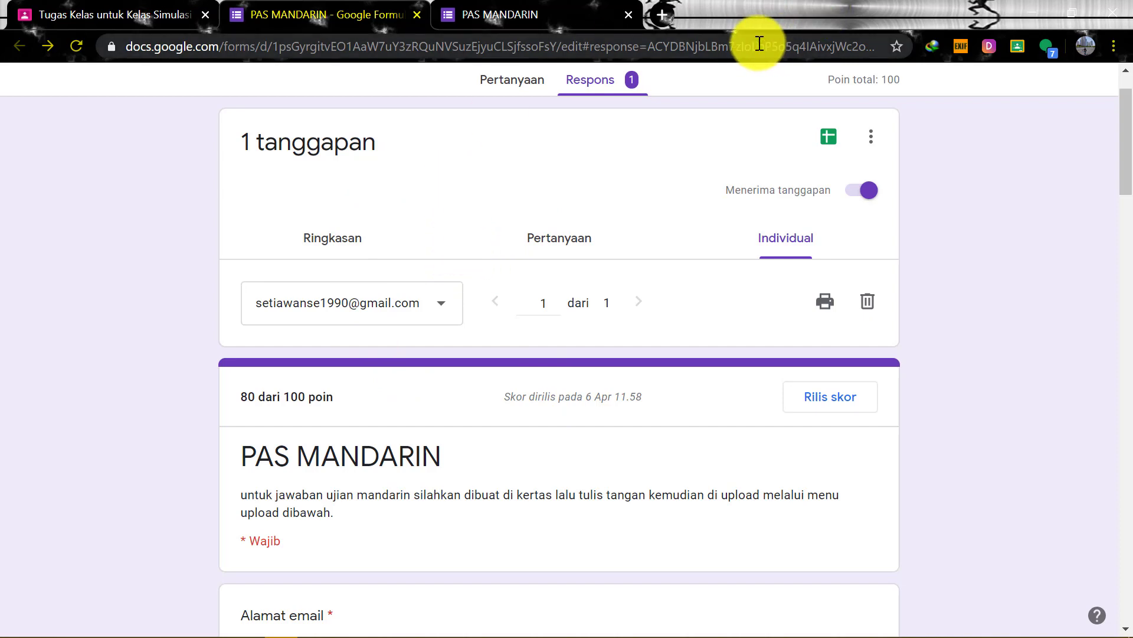
Create a new response spreadsheet named PAS MANDARIN (Respons) for the form's answers.
{"action": "scroll", "coordinate": [897, 410], "scroll_direction": "down", "scroll_amount": 15}
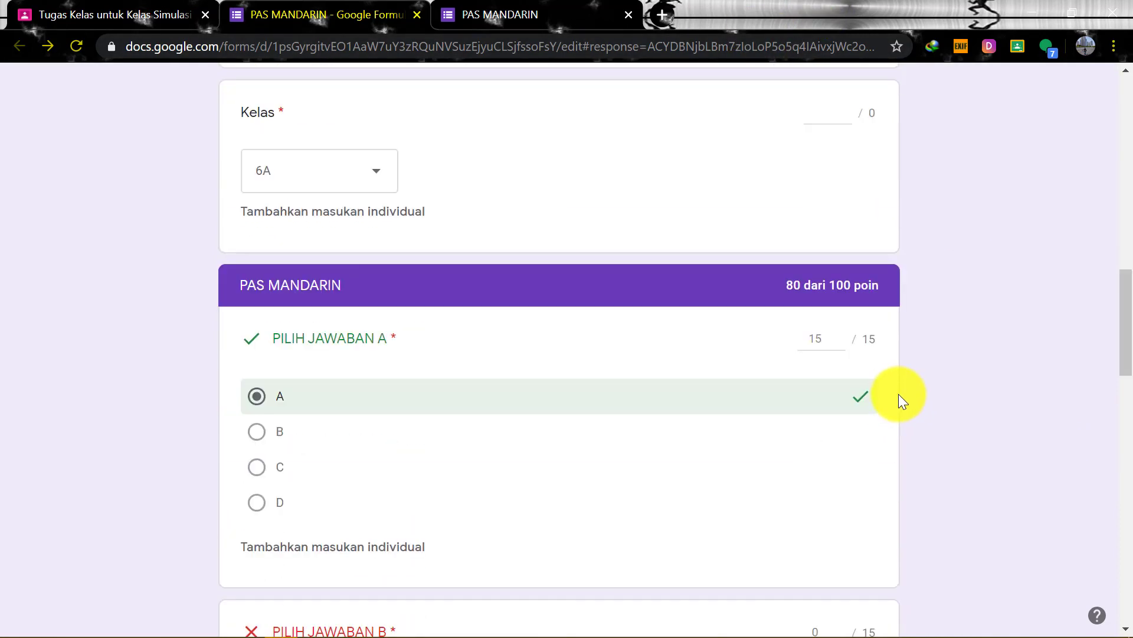
{"action": "scroll", "coordinate": [880, 365], "scroll_direction": "down", "scroll_amount": 7}
{"action": "scroll", "coordinate": [886, 342], "scroll_direction": "up", "scroll_amount": 7}
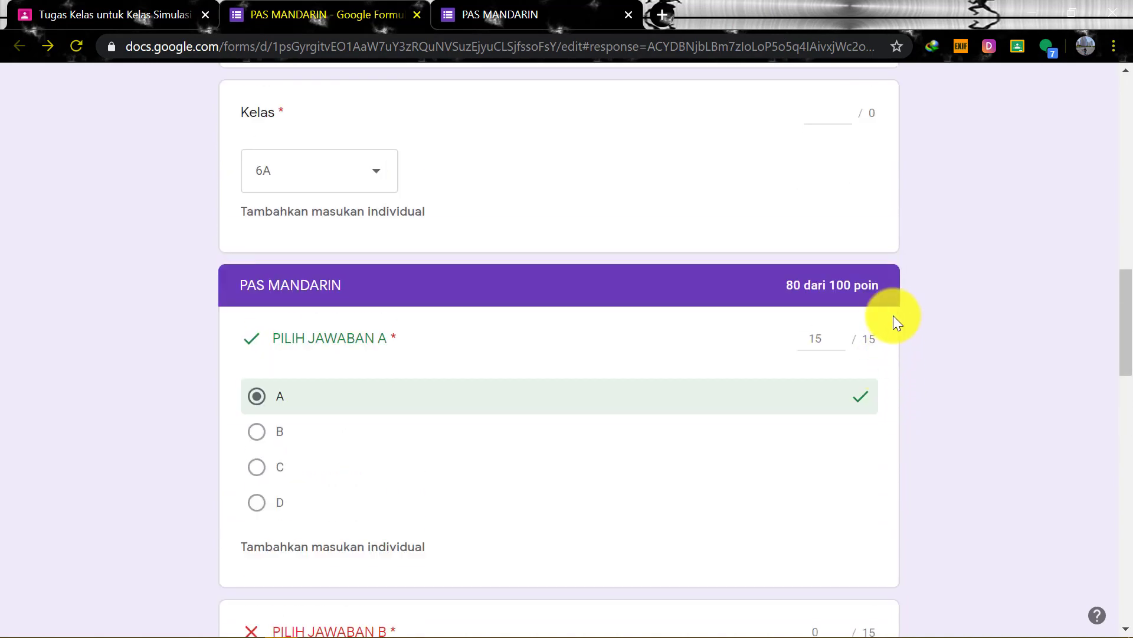
{"action": "left_click", "coordinate": [941, 306]}
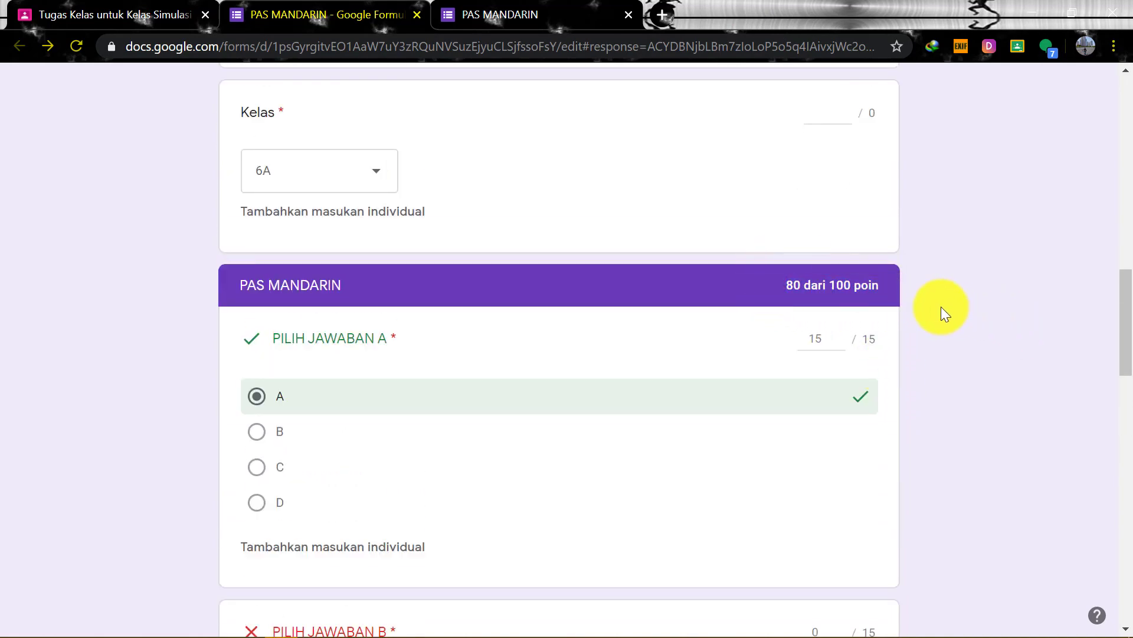
{"action": "scroll", "coordinate": [940, 295], "scroll_direction": "up", "scroll_amount": 15}
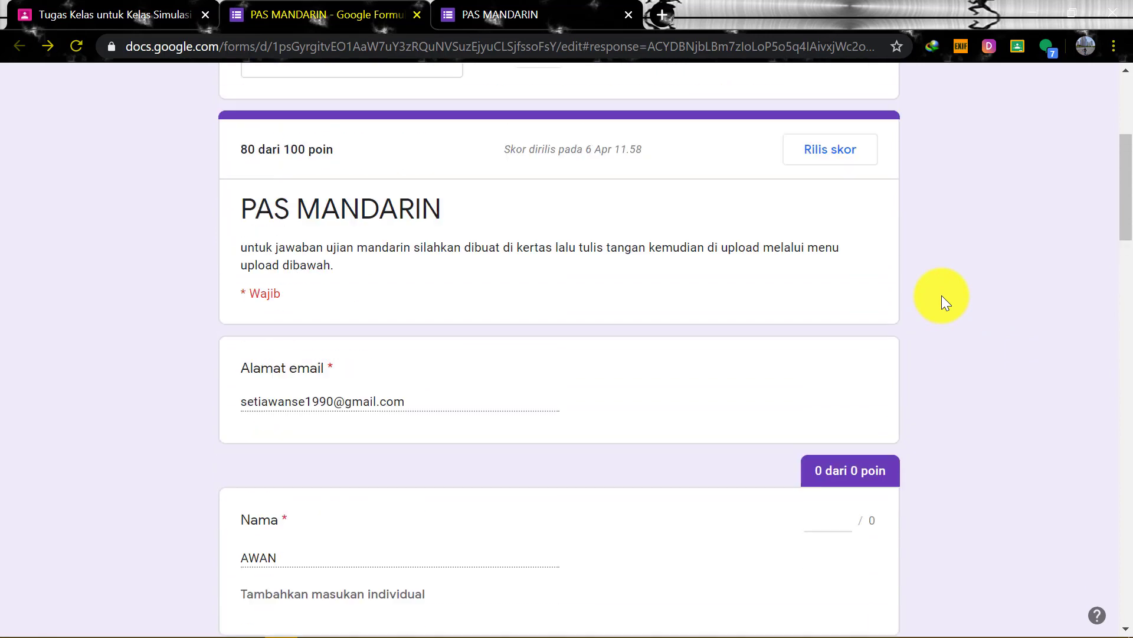
{"action": "scroll", "coordinate": [942, 302], "scroll_direction": "up", "scroll_amount": 3}
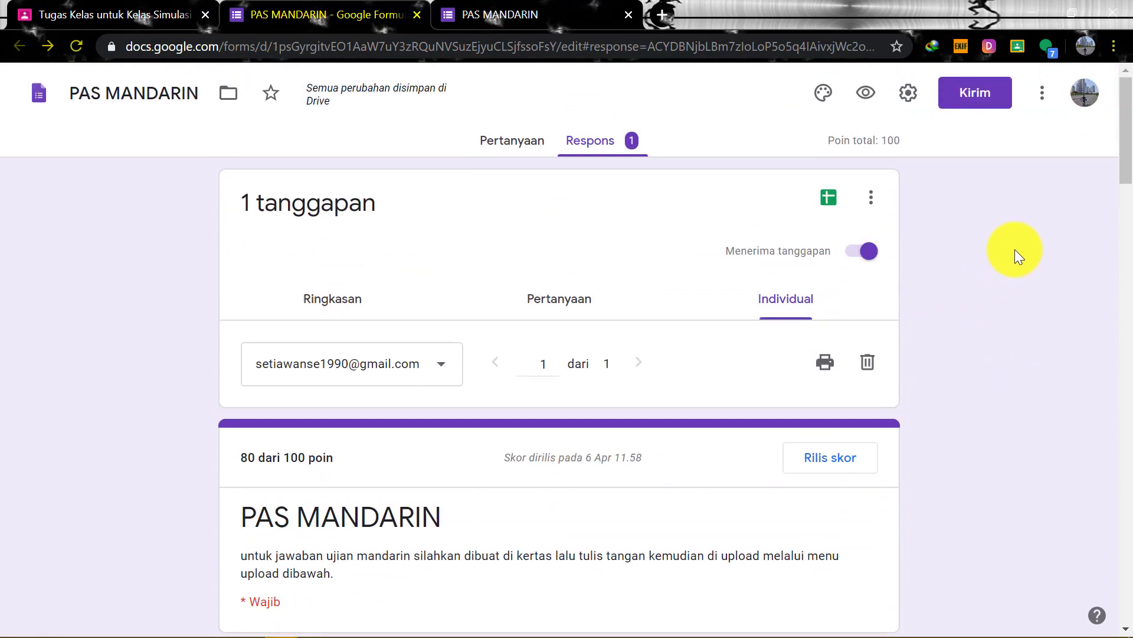
{"action": "left_click", "coordinate": [838, 207]}
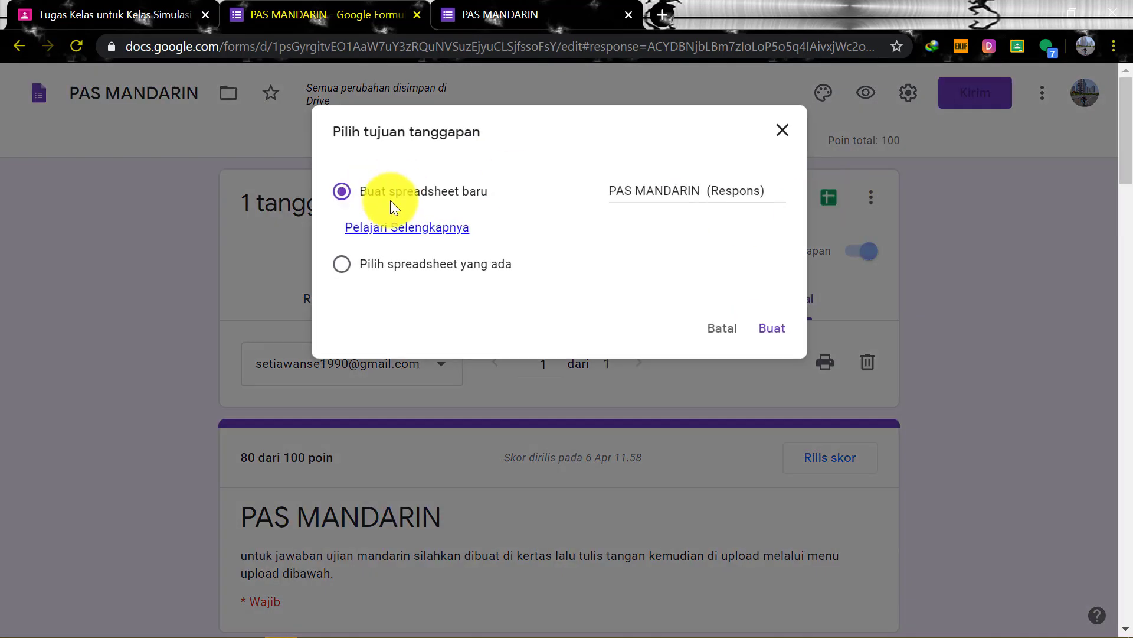
{"action": "left_click", "coordinate": [768, 328]}
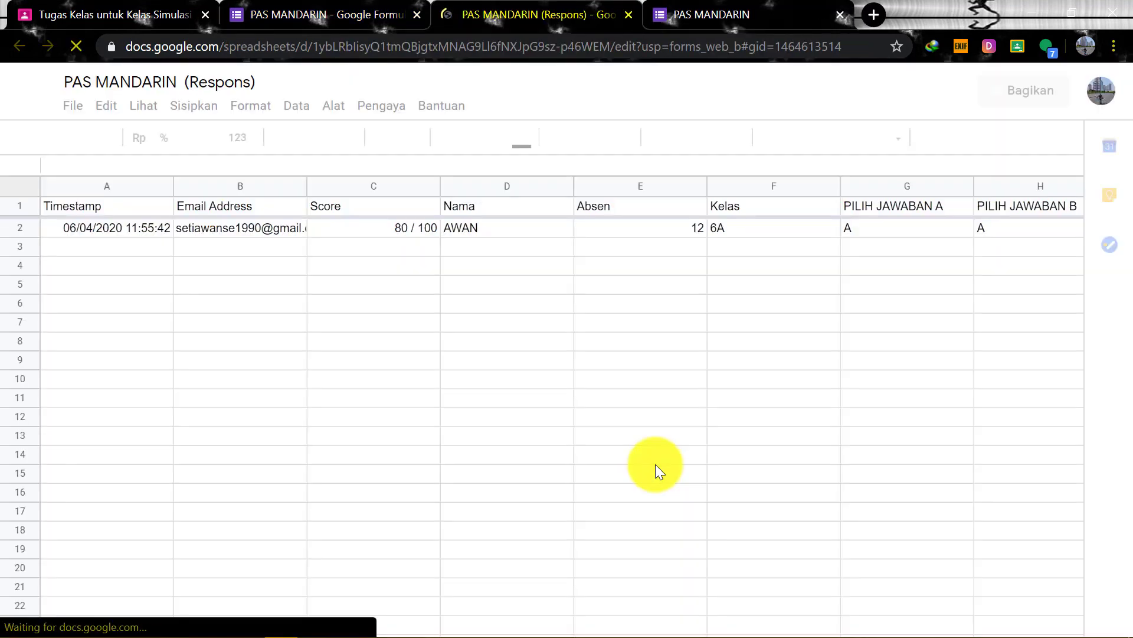
Examine the respondent's score, name and timestamp in the response spreadsheet, along with the empty rows below.
{"action": "left_click", "coordinate": [306, 185]}
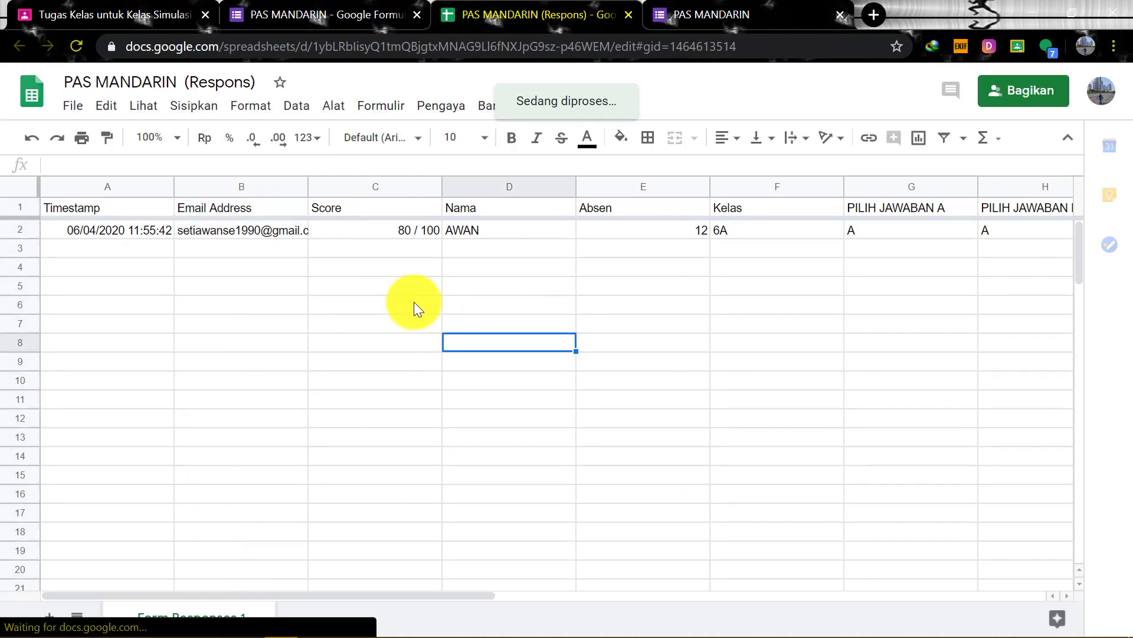
{"action": "left_click", "coordinate": [458, 227]}
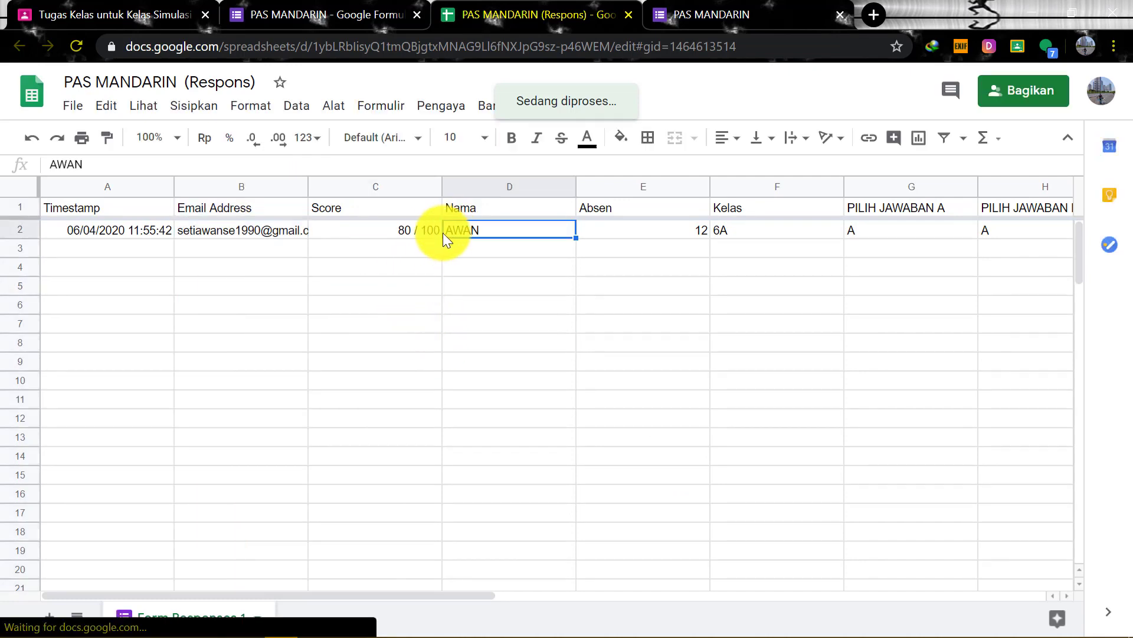
{"action": "left_click", "coordinate": [422, 229]}
{"action": "left_click_drag", "start_coordinate": [494, 593], "coordinate": [385, 583]}
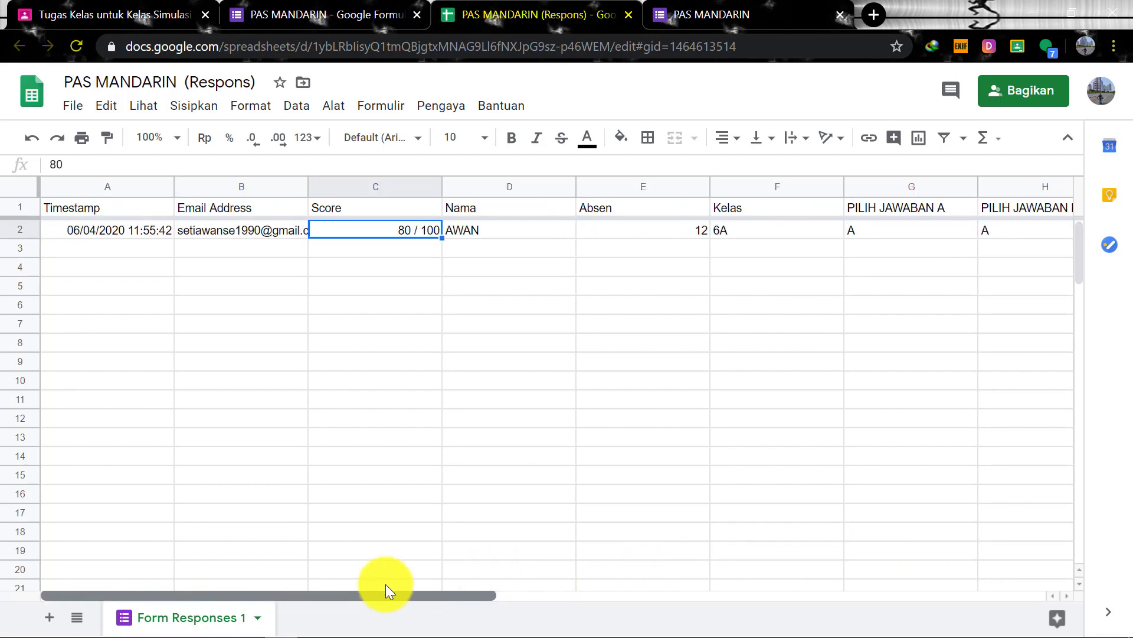
{"action": "left_click", "coordinate": [104, 250]}
{"action": "left_click_drag", "start_coordinate": [109, 282], "coordinate": [121, 363]}
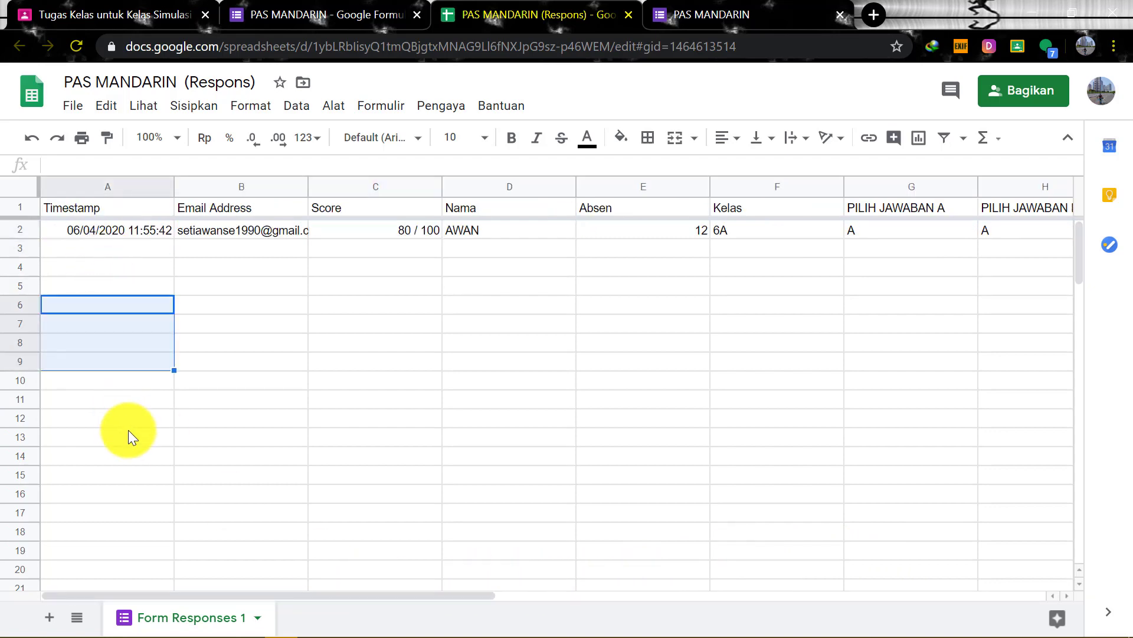
{"action": "left_click_drag", "start_coordinate": [128, 434], "coordinate": [145, 493]}
{"action": "left_click", "coordinate": [136, 574]}
{"action": "left_click", "coordinate": [141, 305]}
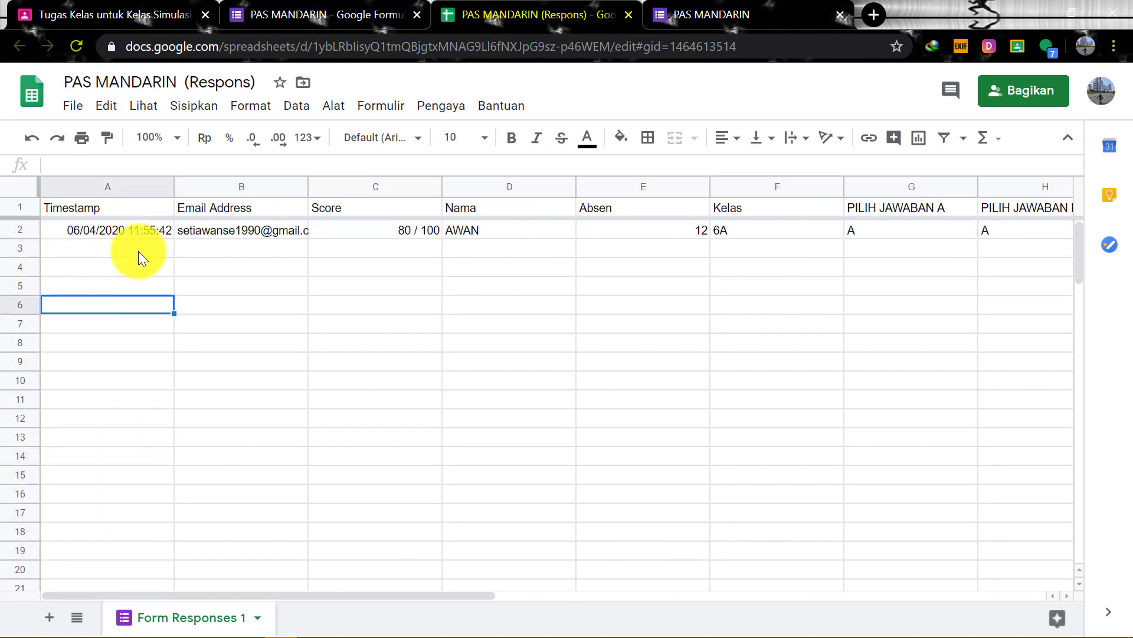
{"action": "left_click_drag", "start_coordinate": [142, 361], "coordinate": [142, 399]}
{"action": "left_click", "coordinate": [263, 497]}
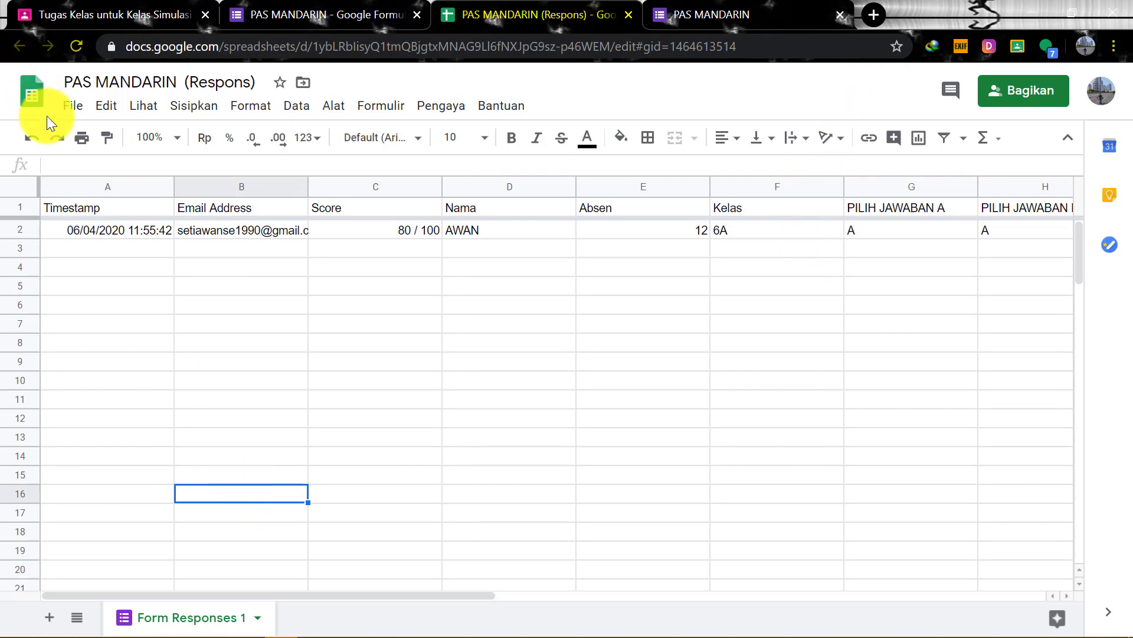
View the spreadsheet's download formats, including Microsoft Excel (.xlsx), and leave them without downloading.
{"action": "left_click", "coordinate": [64, 107]}
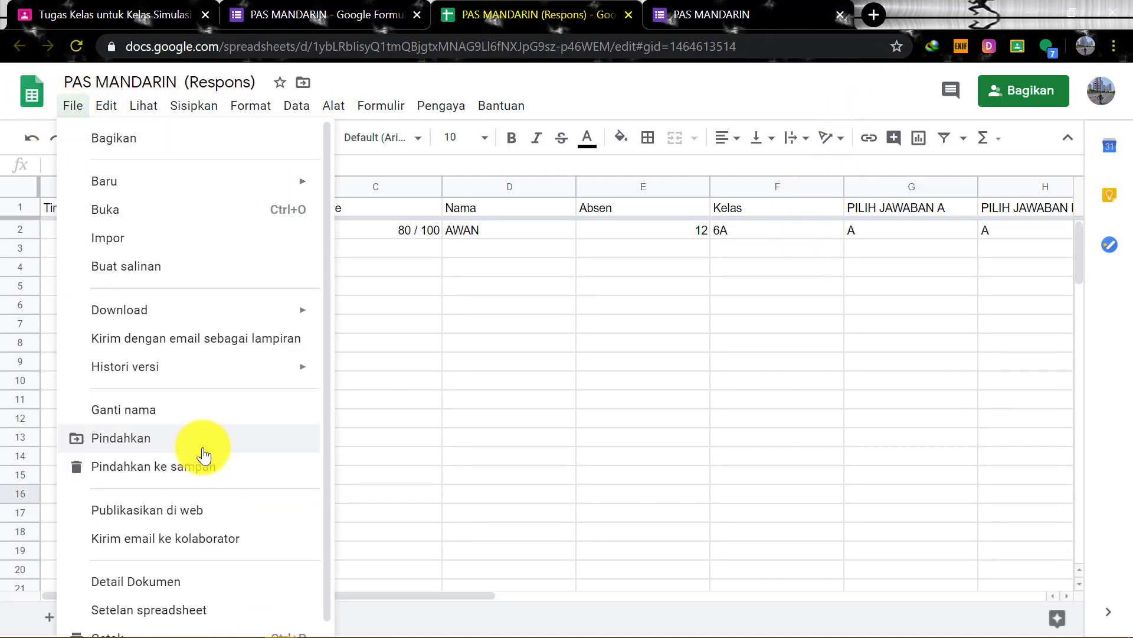
{"action": "mouse_move", "coordinate": [284, 189]}
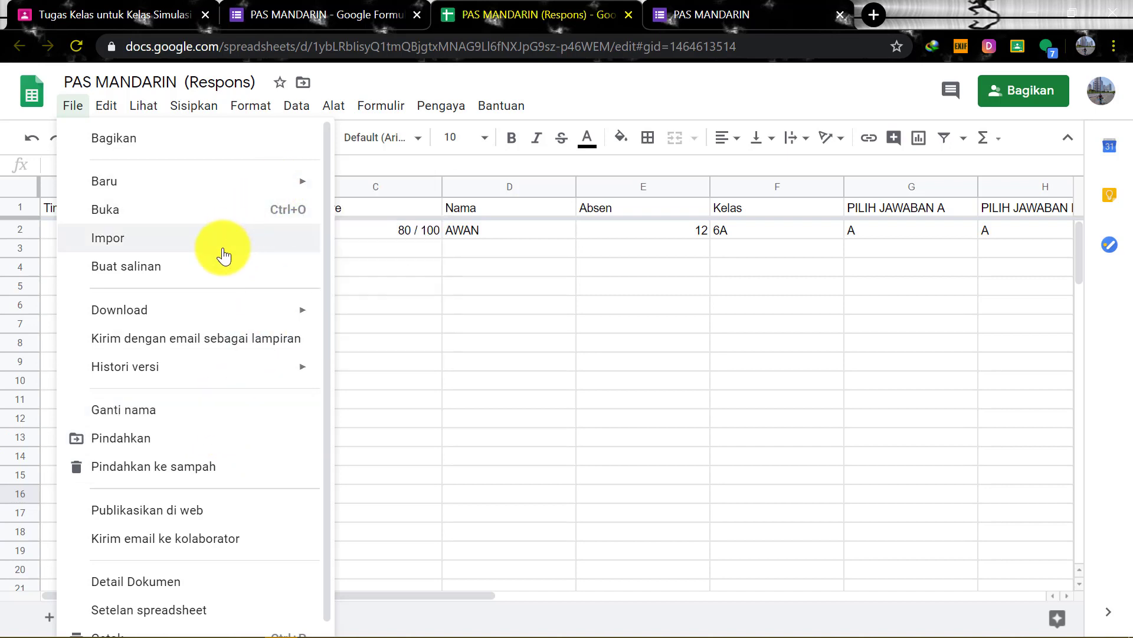
{"action": "mouse_move", "coordinate": [230, 315]}
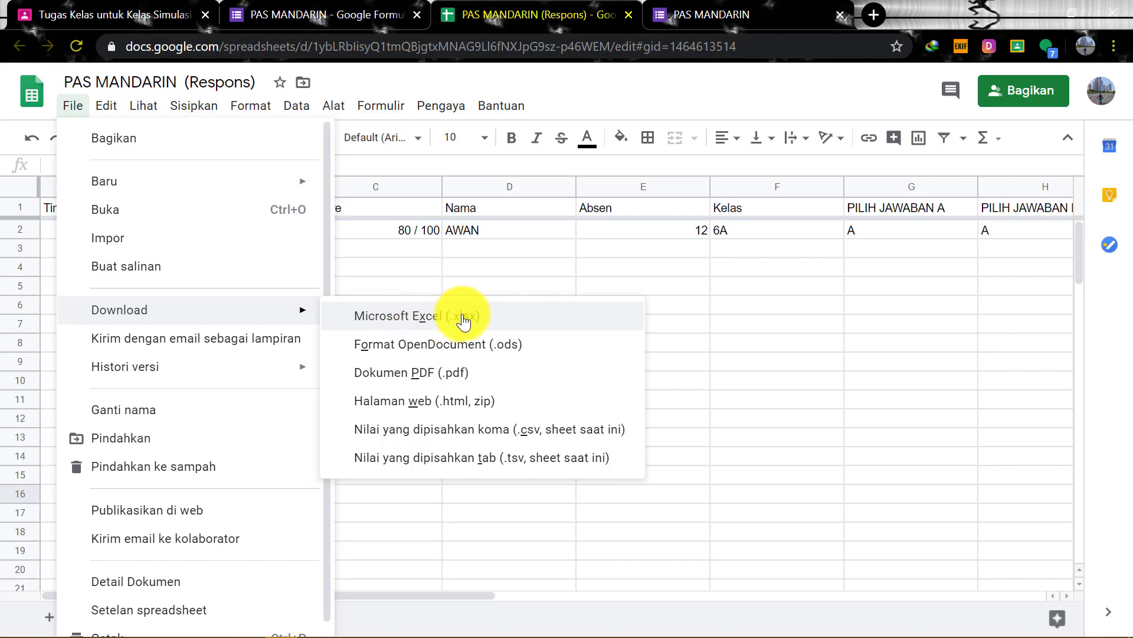
{"action": "left_click", "coordinate": [468, 274]}
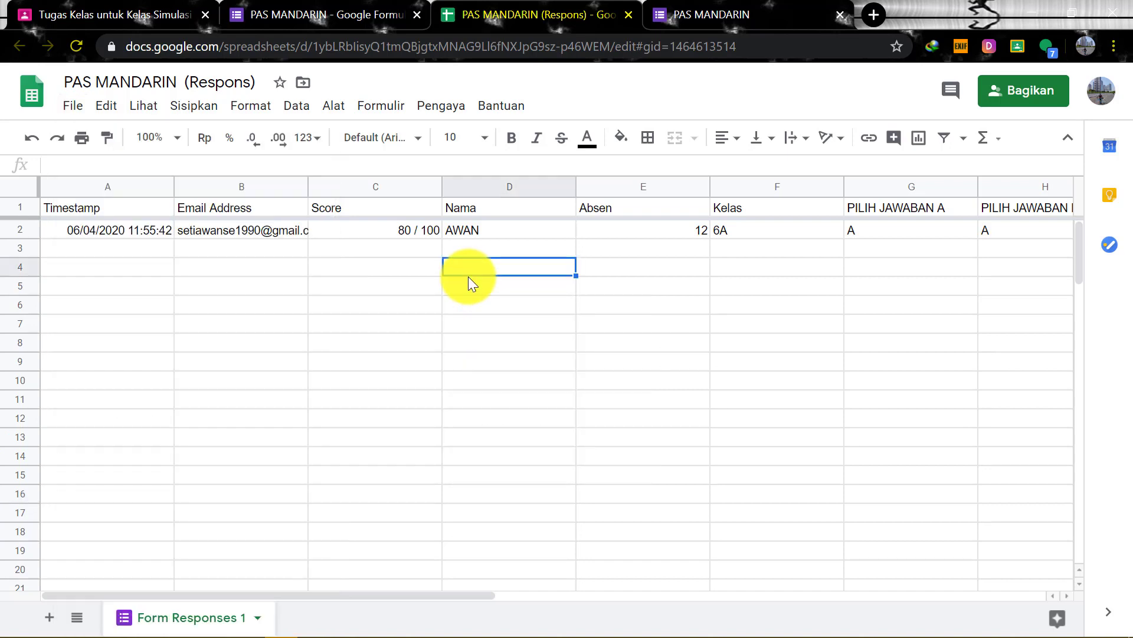
Return to the PAS MANDARIN form and review the individual response's answers and marks through the character-writing question.
{"action": "left_click", "coordinate": [358, 7]}
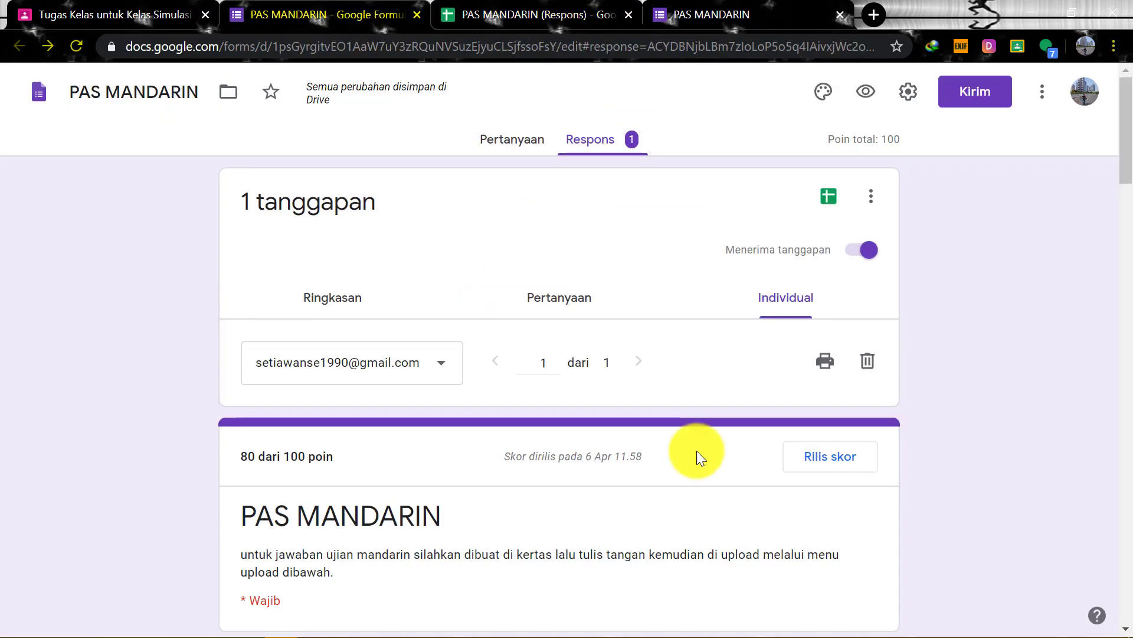
{"action": "scroll", "coordinate": [697, 451], "scroll_direction": "down", "scroll_amount": 6}
{"action": "scroll", "coordinate": [695, 443], "scroll_direction": "down", "scroll_amount": 10}
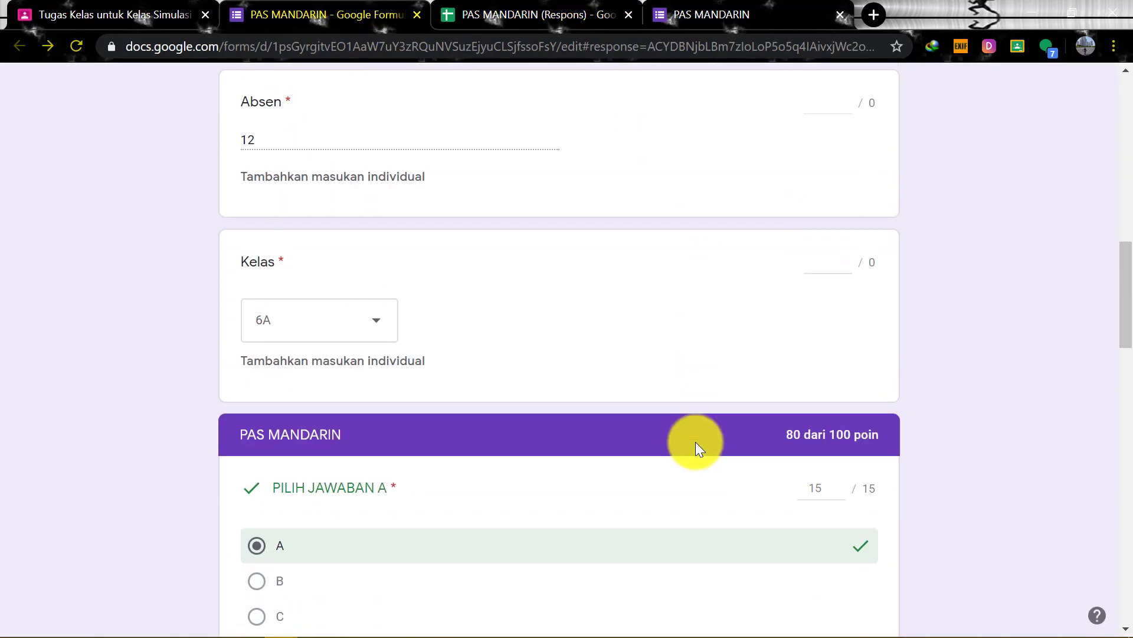
{"action": "scroll", "coordinate": [695, 443], "scroll_direction": "down", "scroll_amount": 6}
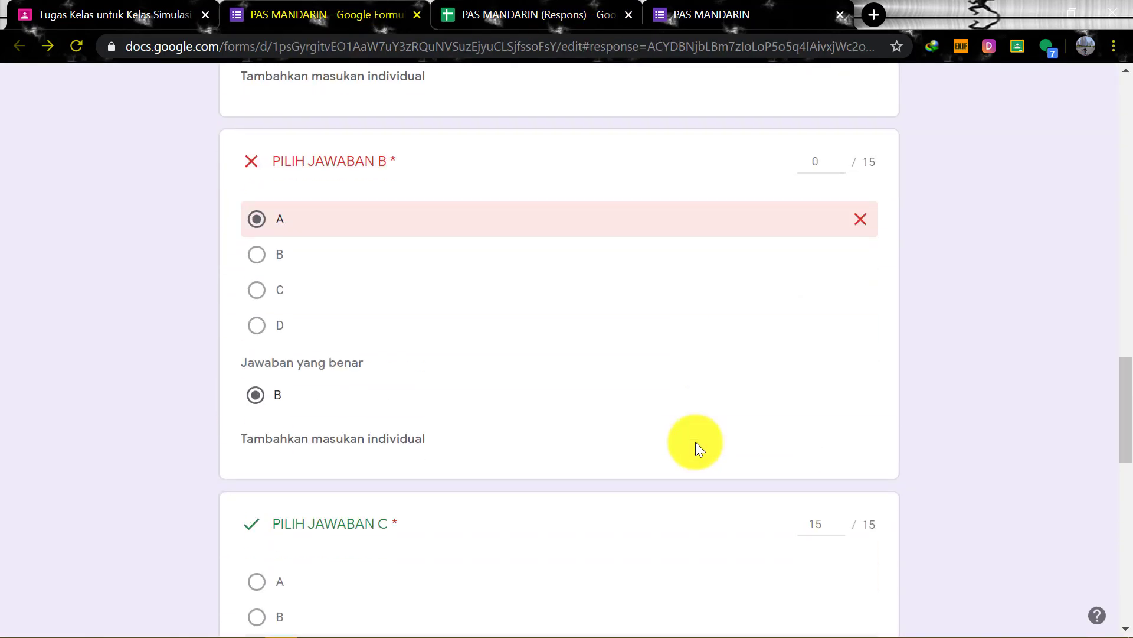
{"action": "scroll", "coordinate": [695, 443], "scroll_direction": "down", "scroll_amount": 6}
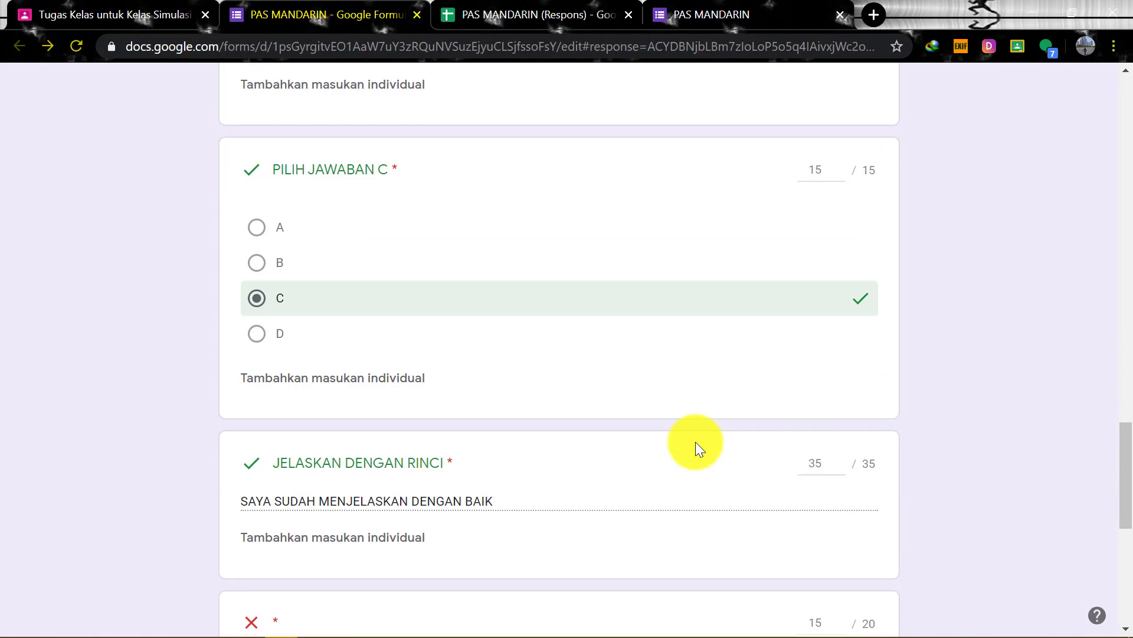
{"action": "scroll", "coordinate": [696, 439], "scroll_direction": "down", "scroll_amount": 8}
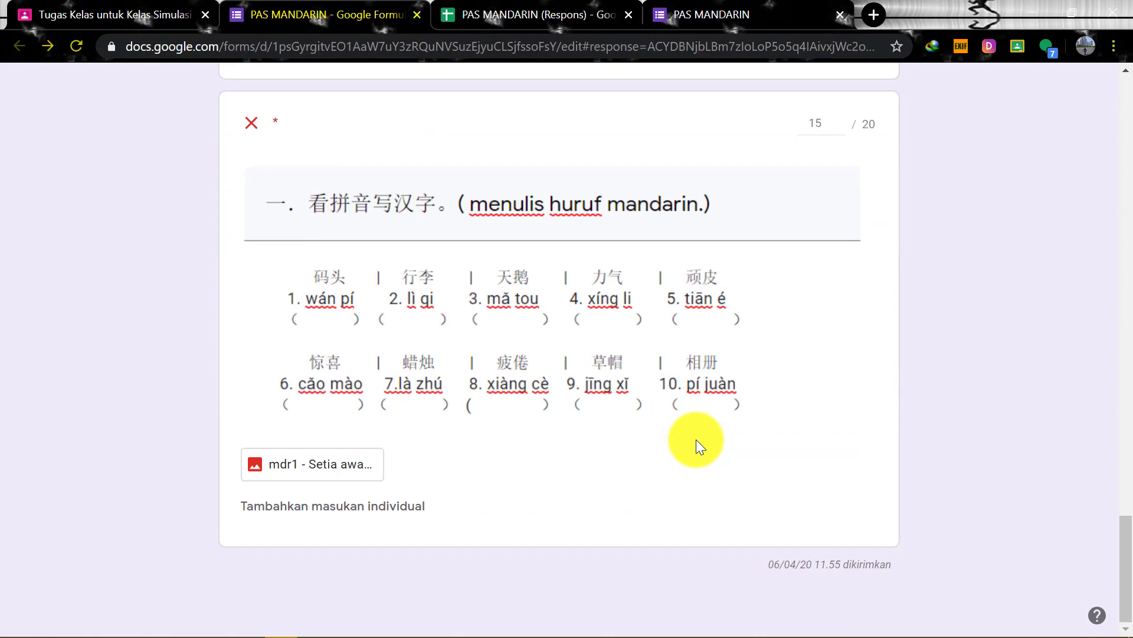
{"action": "scroll", "coordinate": [696, 439], "scroll_direction": "up", "scroll_amount": 15}
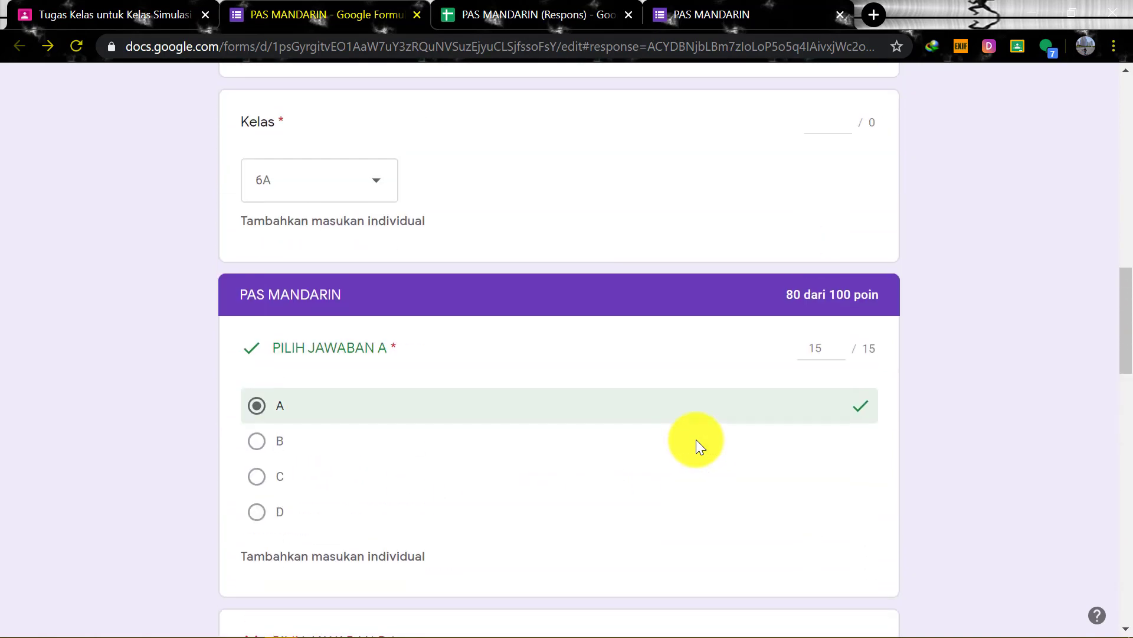
{"action": "scroll", "coordinate": [696, 439], "scroll_direction": "up", "scroll_amount": 10}
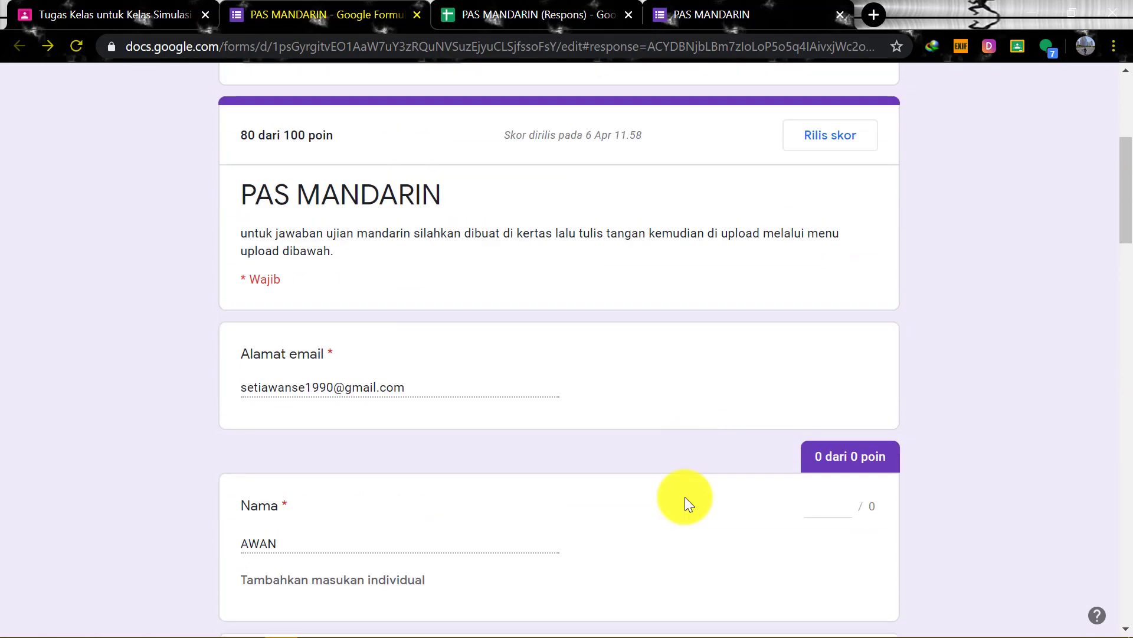
{"action": "scroll", "coordinate": [722, 412], "scroll_direction": "up", "scroll_amount": 3}
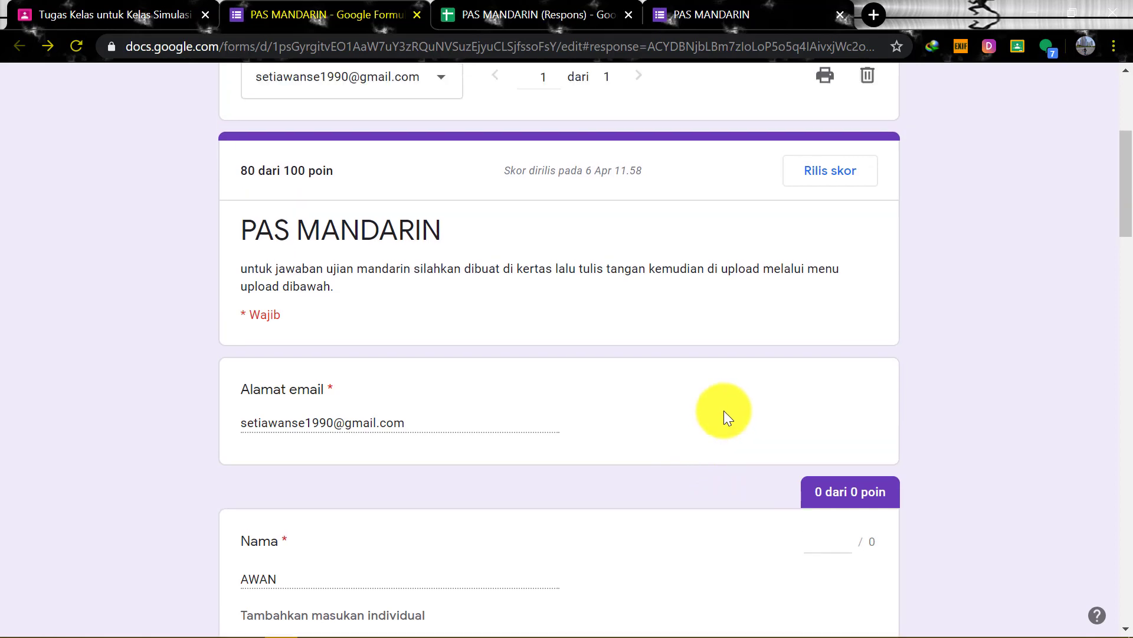
{"action": "scroll", "coordinate": [724, 415], "scroll_direction": "up", "scroll_amount": 4}
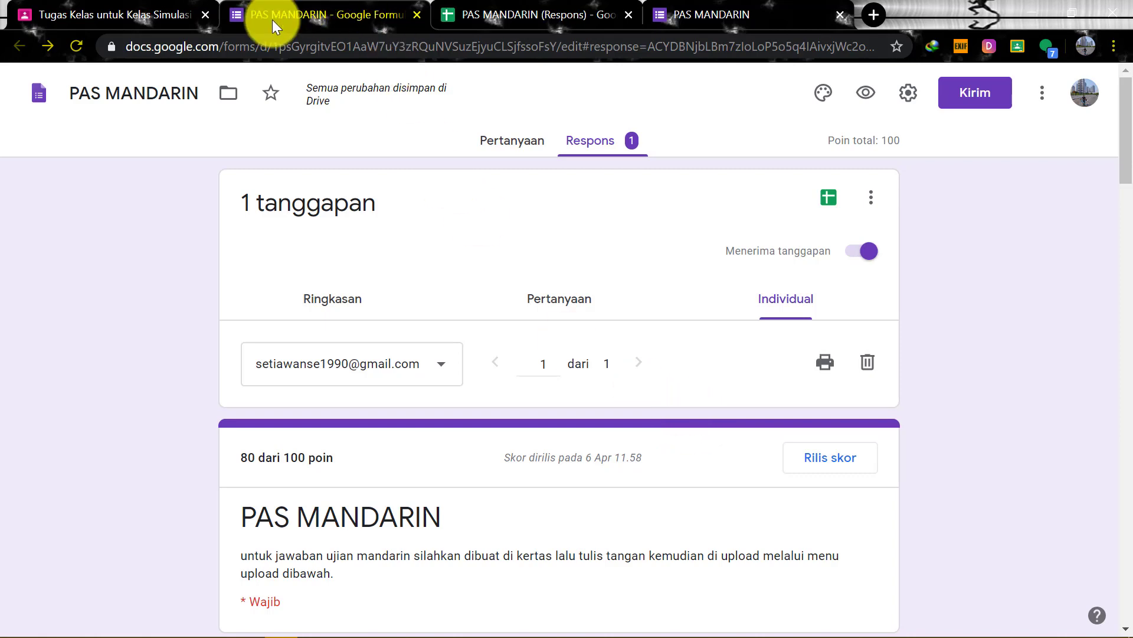
Leave the form for the Forms home, switch to Google Classroom and close the PAS MANDARIN assignment draft.
{"action": "left_click", "coordinate": [42, 109]}
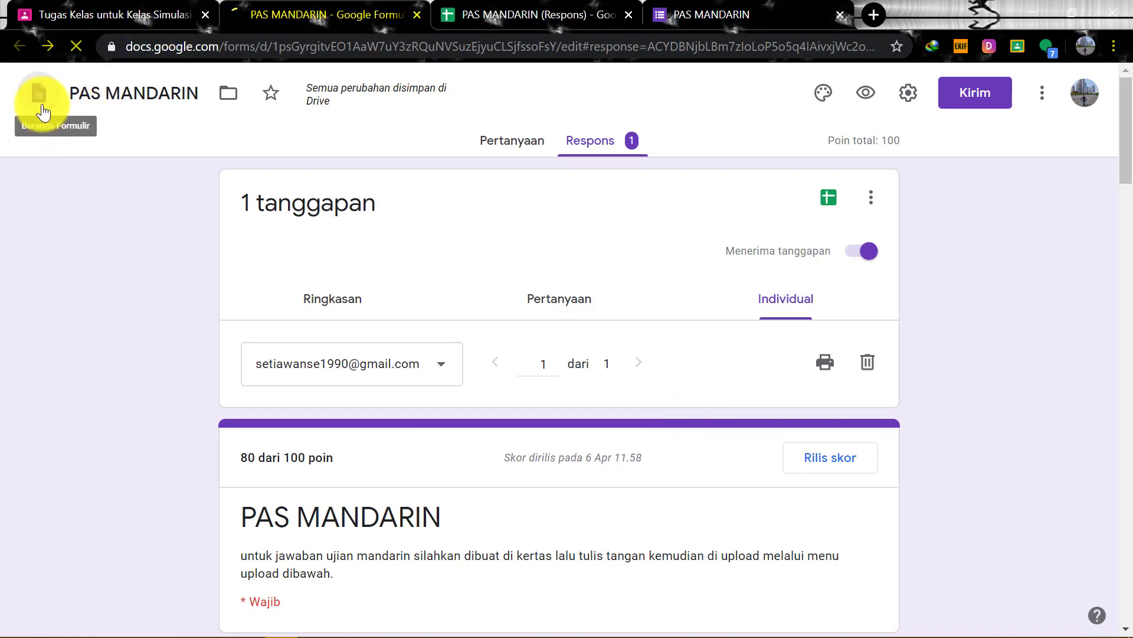
{"action": "left_click", "coordinate": [120, 9]}
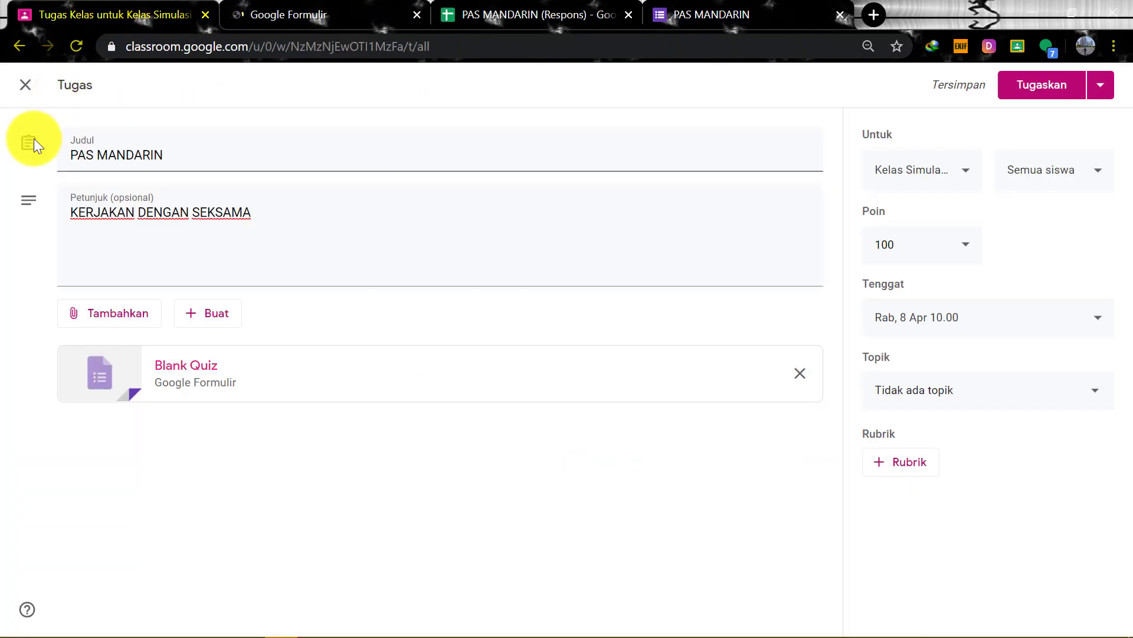
{"action": "left_click", "coordinate": [27, 86]}
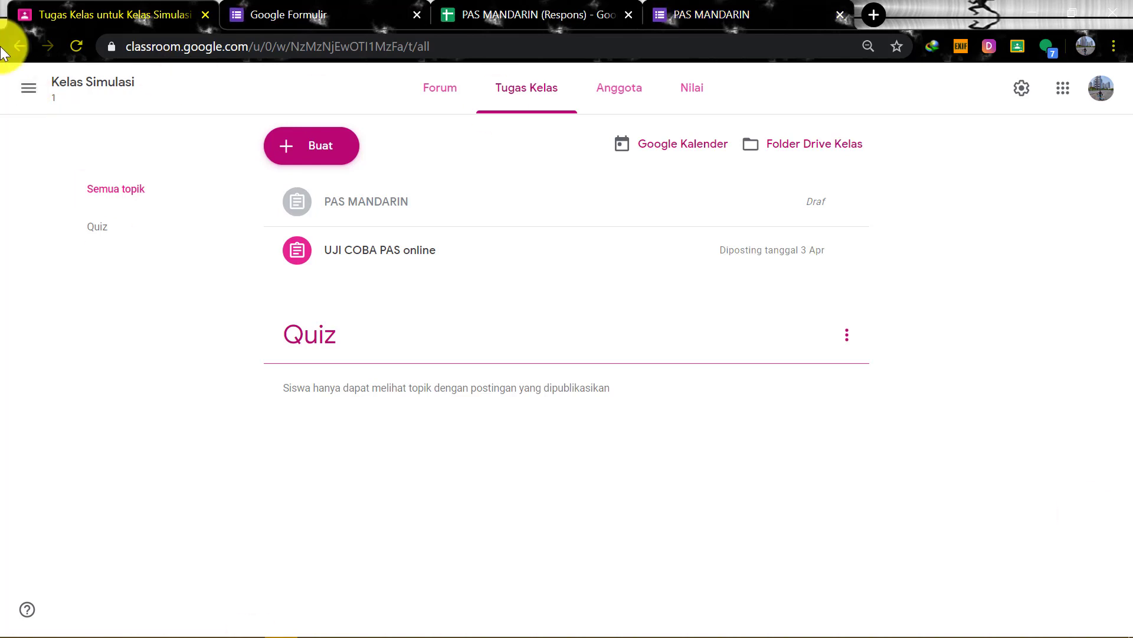
Switch to Online Class P6A, open the Latihan Soal 1 student work and review the lists of submitted and missing work.
{"action": "left_click", "coordinate": [29, 93]}
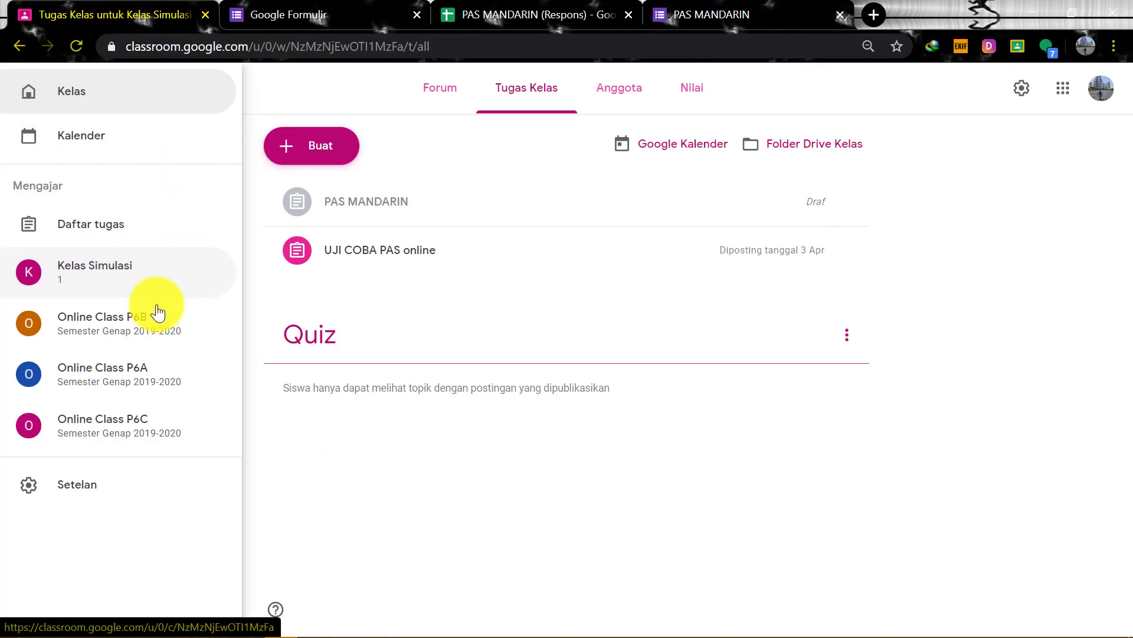
{"action": "left_click", "coordinate": [143, 386]}
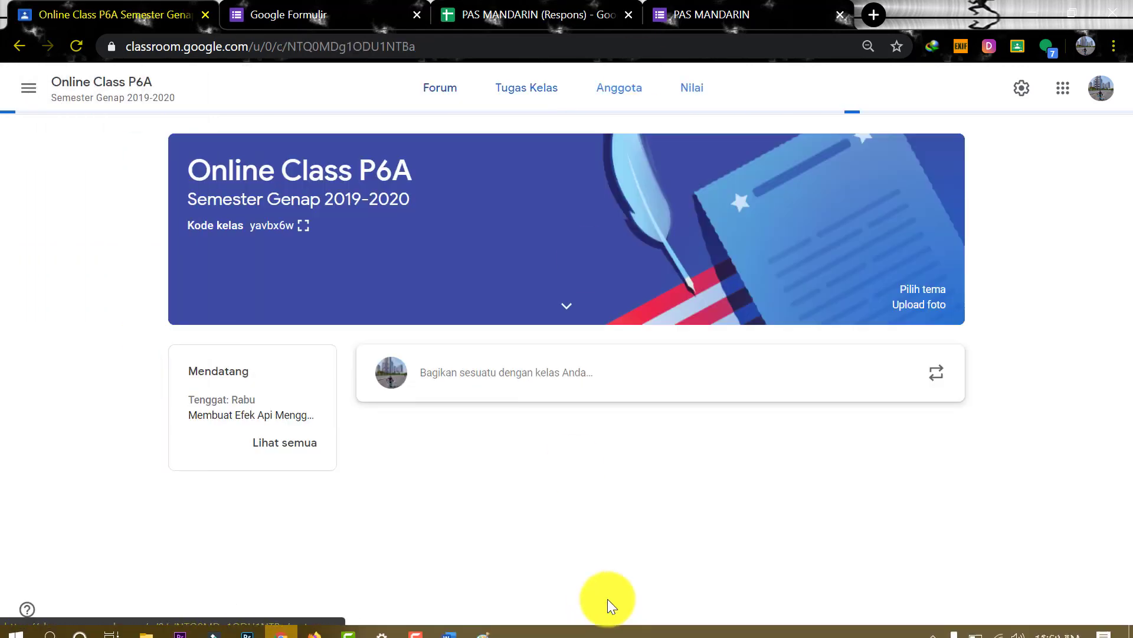
{"action": "scroll", "coordinate": [579, 366], "scroll_direction": "down", "scroll_amount": 3}
{"action": "left_click", "coordinate": [579, 390]}
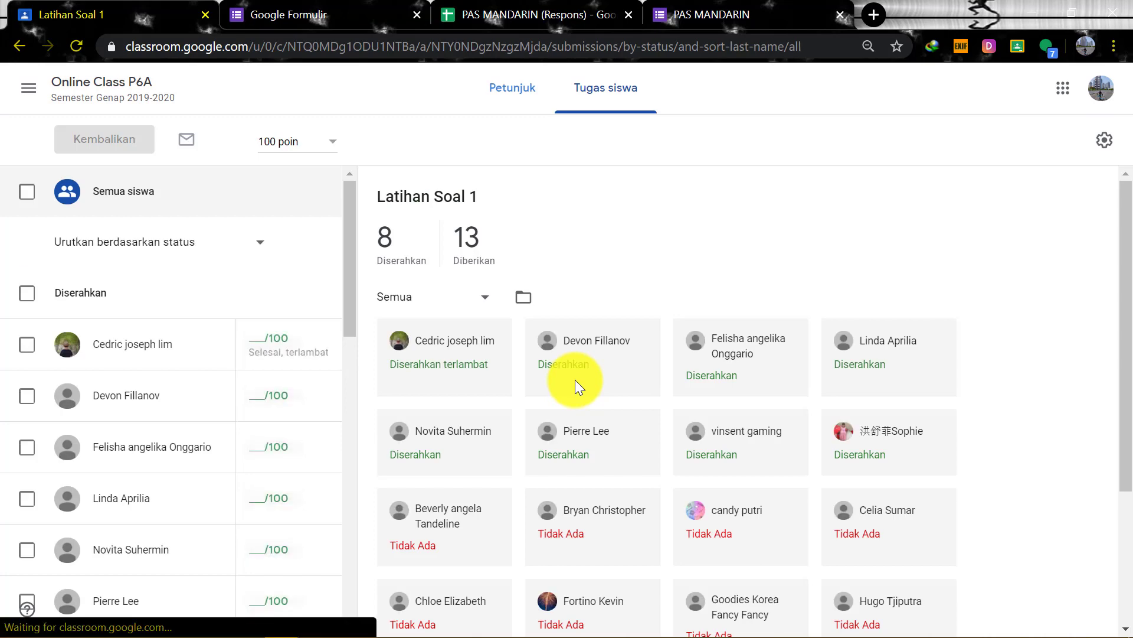
{"action": "scroll", "coordinate": [197, 356], "scroll_direction": "down", "scroll_amount": 3}
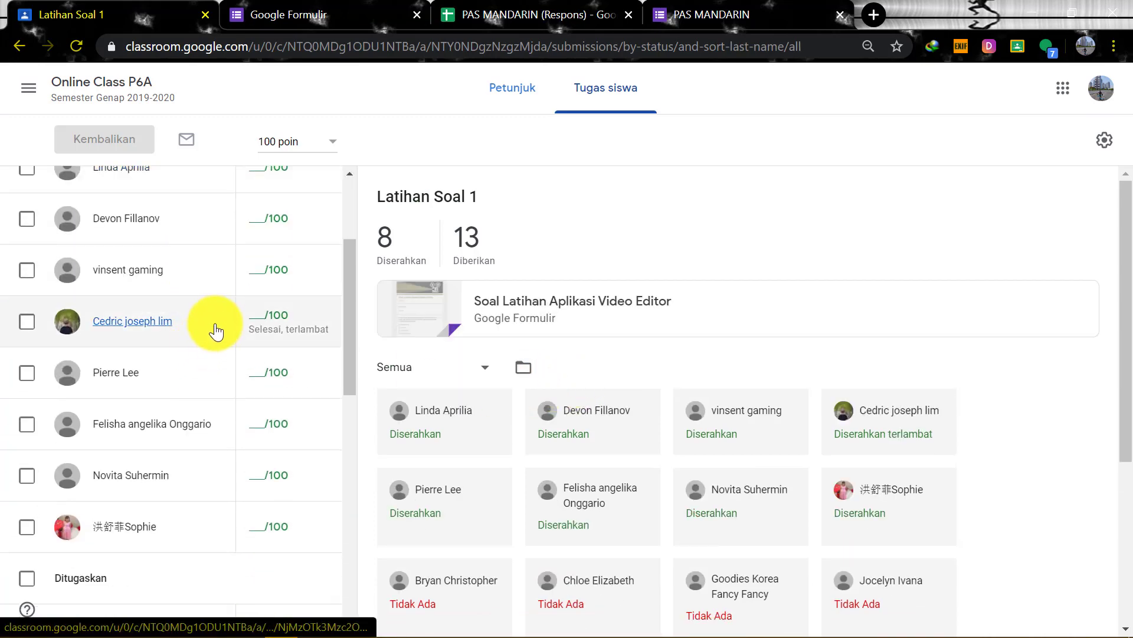
{"action": "scroll", "coordinate": [213, 324], "scroll_direction": "down", "scroll_amount": 3}
{"action": "scroll", "coordinate": [222, 324], "scroll_direction": "up", "scroll_amount": 6}
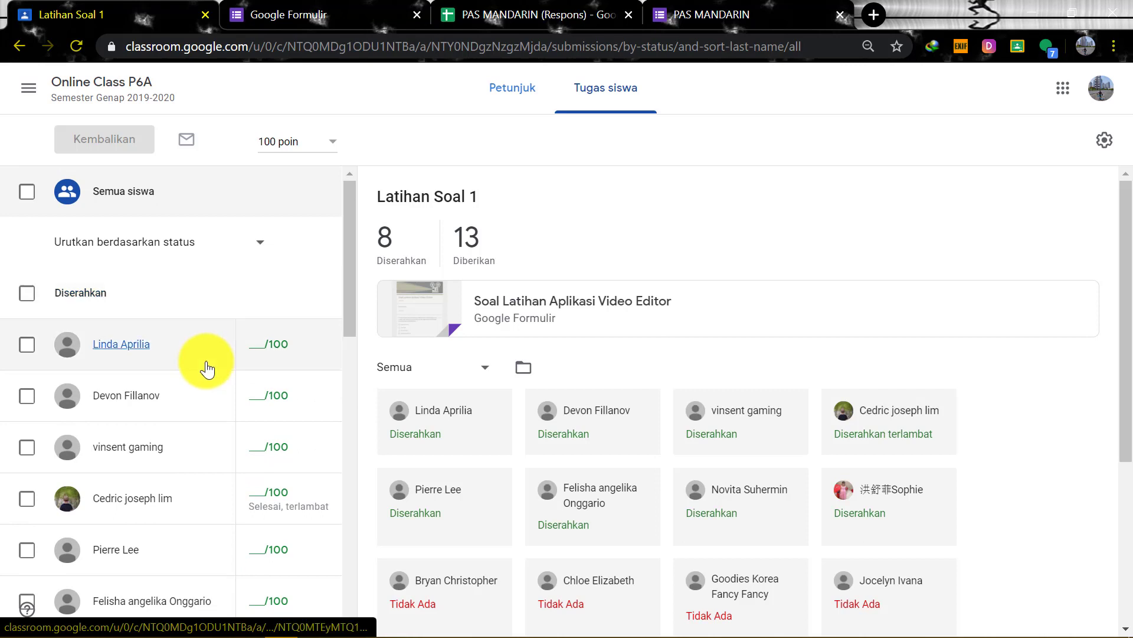
View the first submitted student's grade field and submission, and close the submission without entering a grade.
{"action": "left_click", "coordinate": [253, 342]}
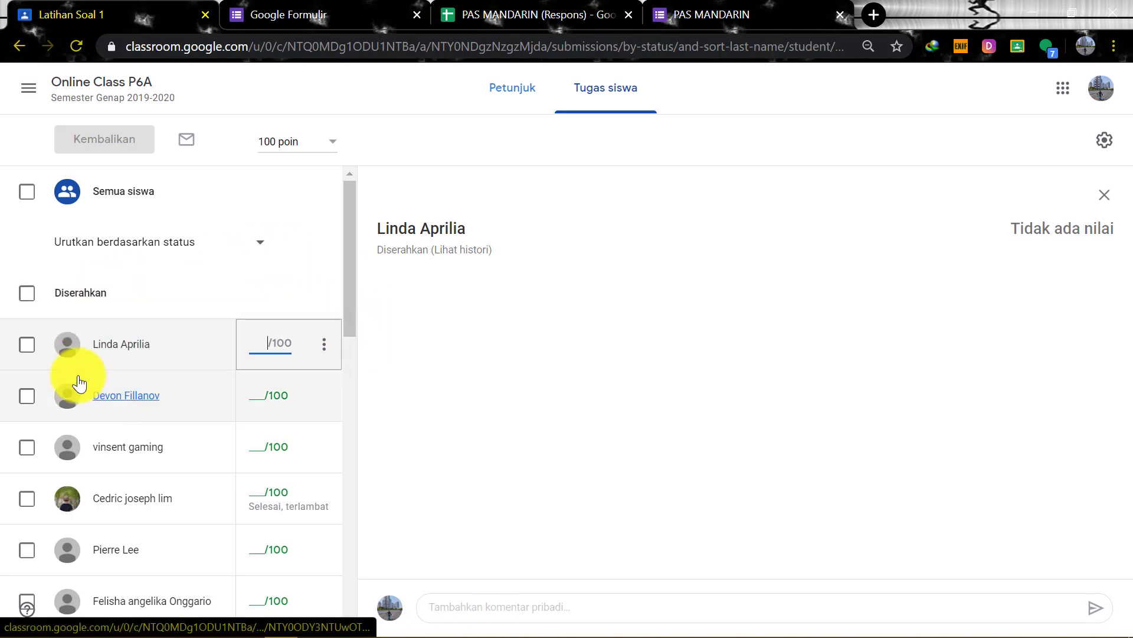
{"action": "left_click", "coordinate": [324, 345]}
{"action": "left_click", "coordinate": [142, 350]}
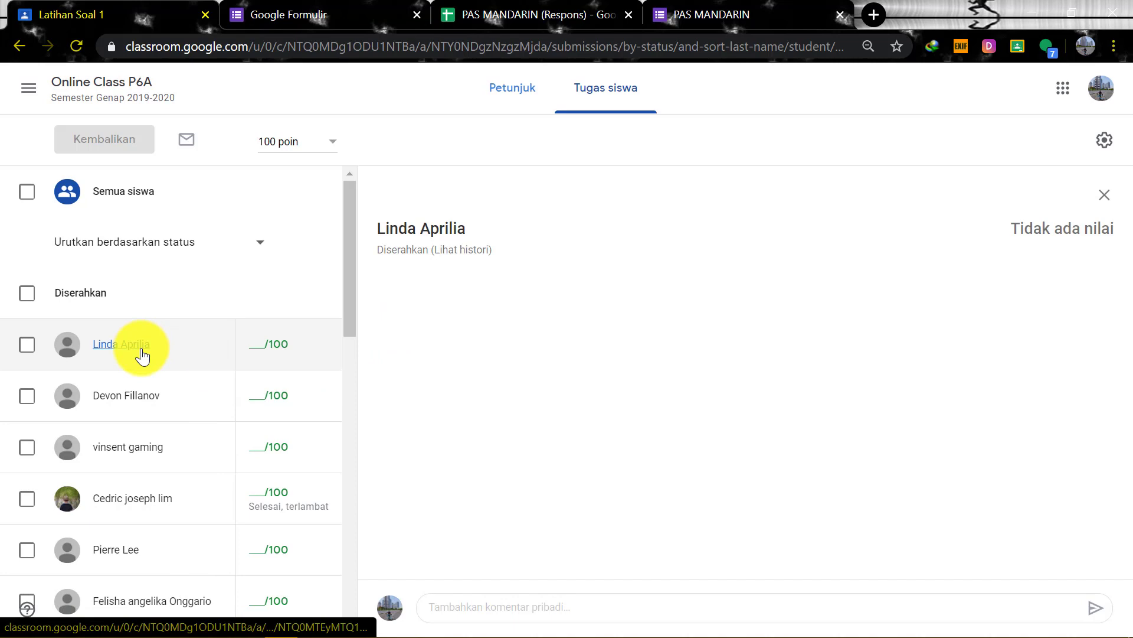
{"action": "left_click", "coordinate": [1108, 193]}
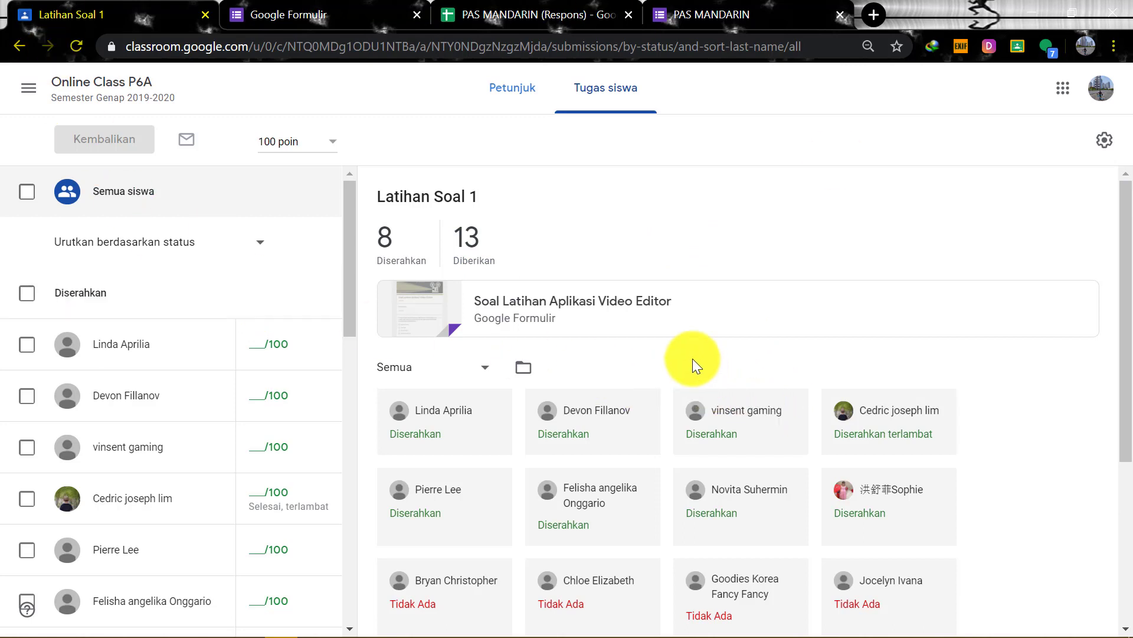
Open the attached Soal Latihan Aplikasi Video Editor form, enter its editing view and show its responses.
{"action": "left_click", "coordinate": [641, 310]}
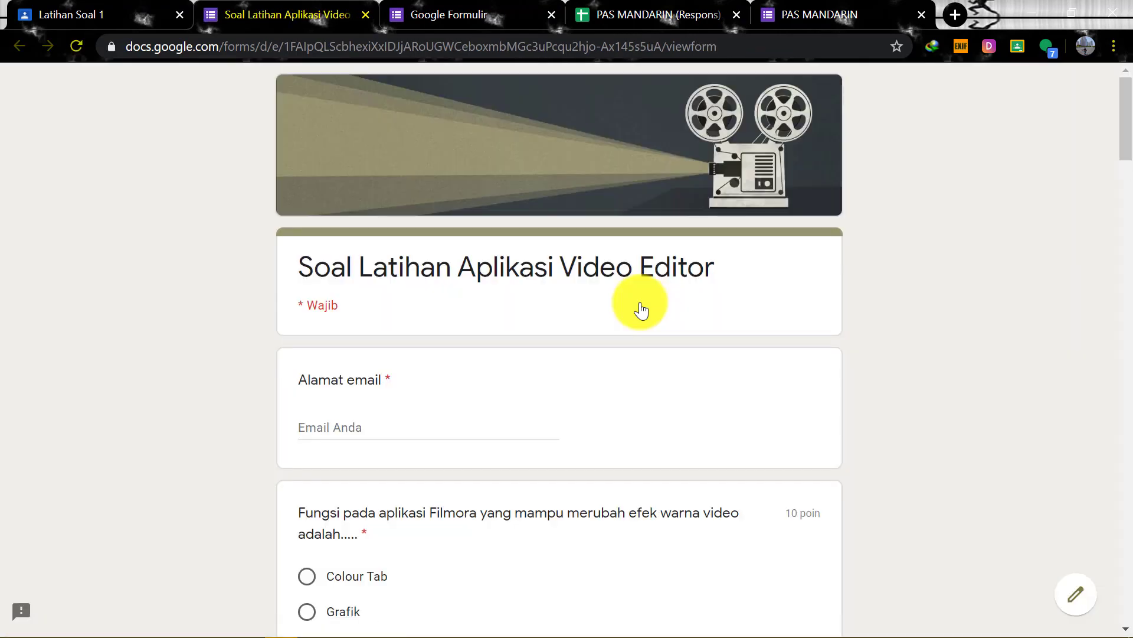
{"action": "scroll", "coordinate": [644, 308], "scroll_direction": "down", "scroll_amount": 5}
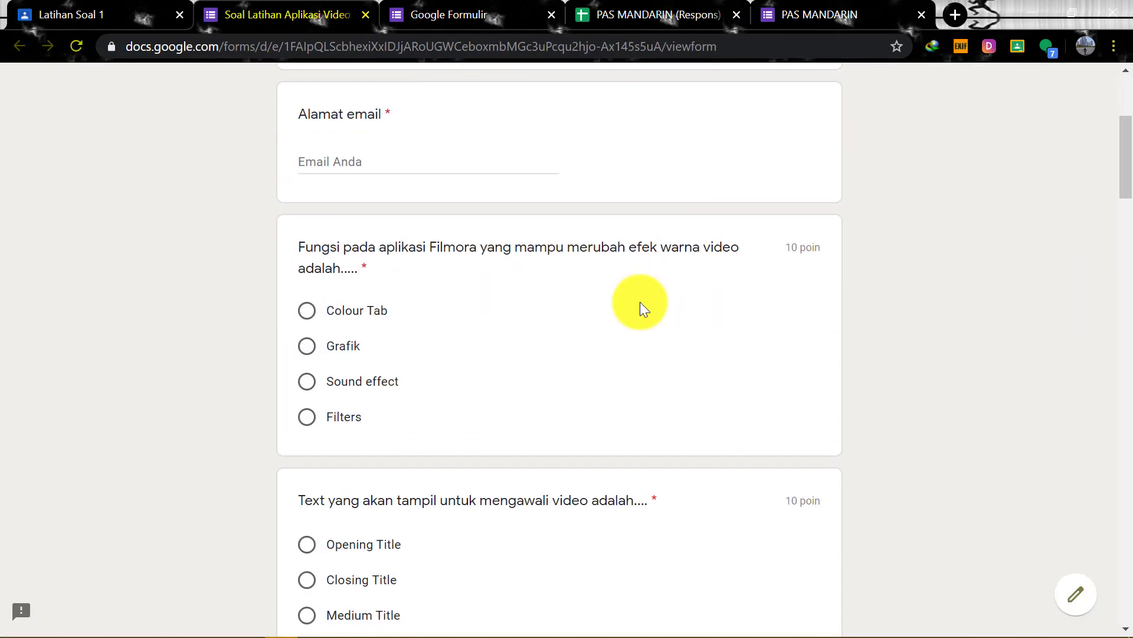
{"action": "left_click", "coordinate": [1083, 610]}
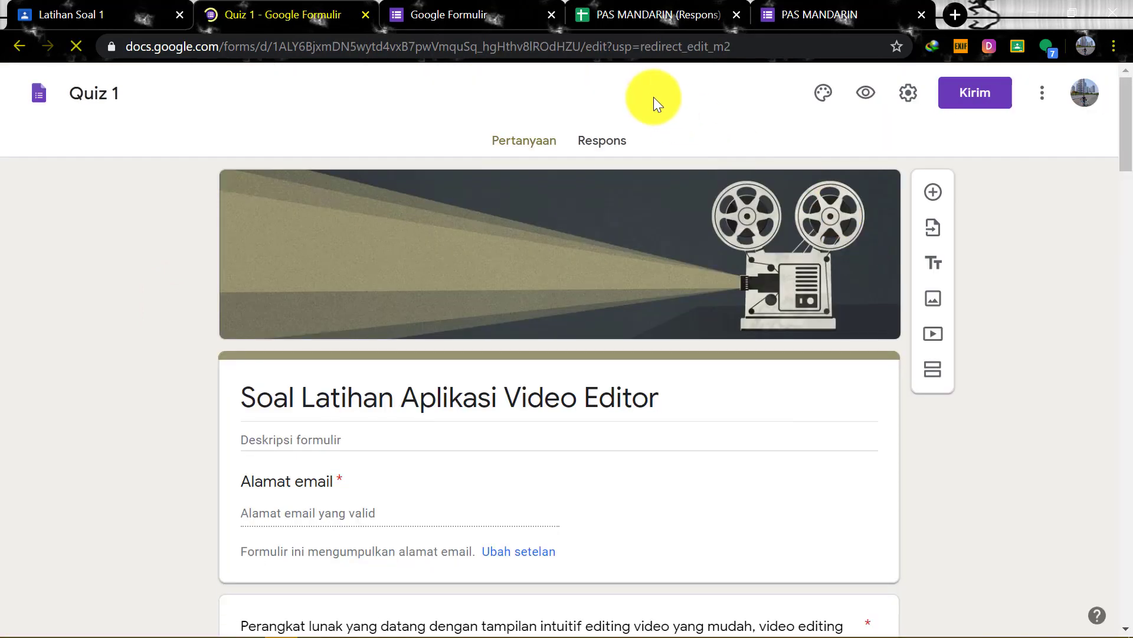
{"action": "left_click", "coordinate": [596, 146]}
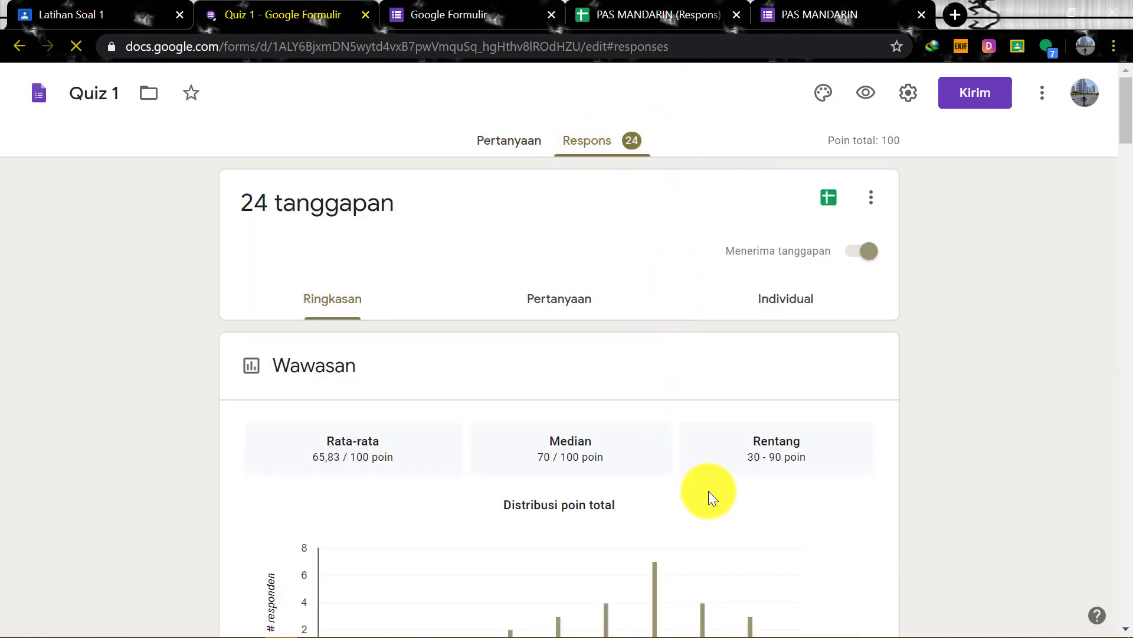
Examine the score distribution, frequently missed questions and each respondent's score in the response summary, and return to the form's fill-in view.
{"action": "scroll", "coordinate": [709, 490], "scroll_direction": "down", "scroll_amount": 2}
{"action": "scroll", "coordinate": [751, 548], "scroll_direction": "down", "scroll_amount": 3}
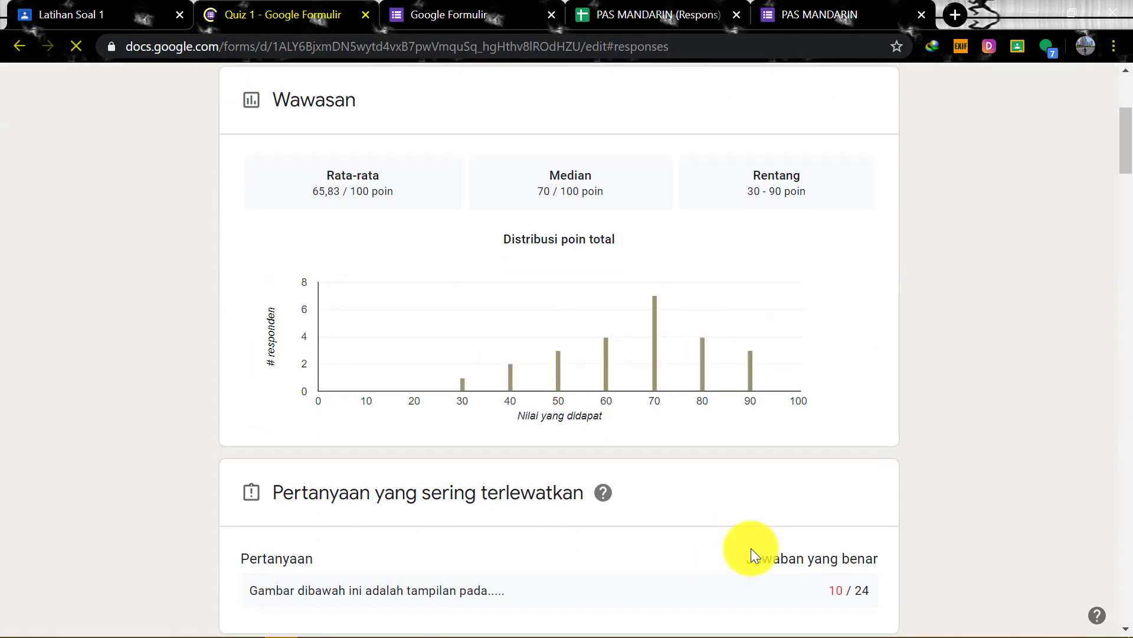
{"action": "scroll", "coordinate": [752, 548], "scroll_direction": "down", "scroll_amount": 4}
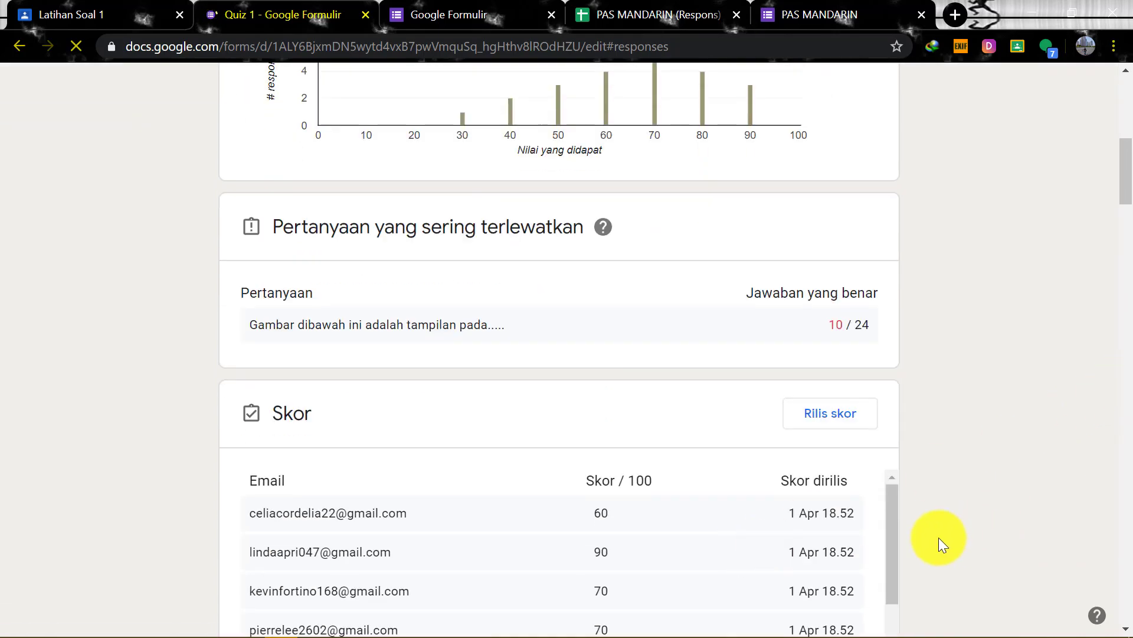
{"action": "scroll", "coordinate": [601, 517], "scroll_direction": "down", "scroll_amount": 2}
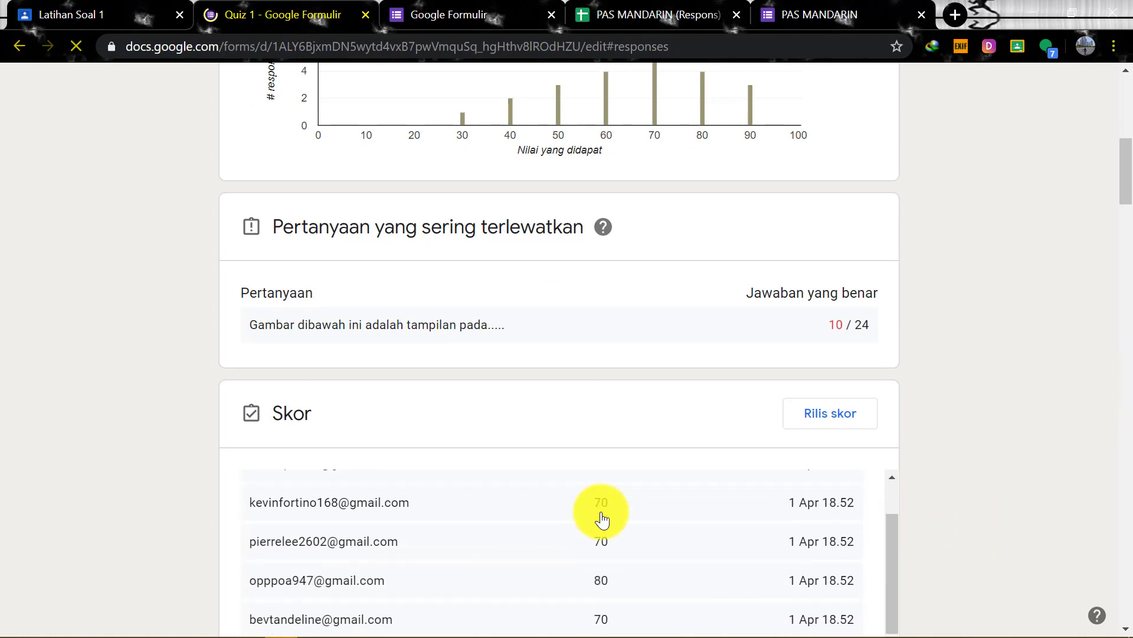
{"action": "scroll", "coordinate": [602, 519], "scroll_direction": "down", "scroll_amount": 2}
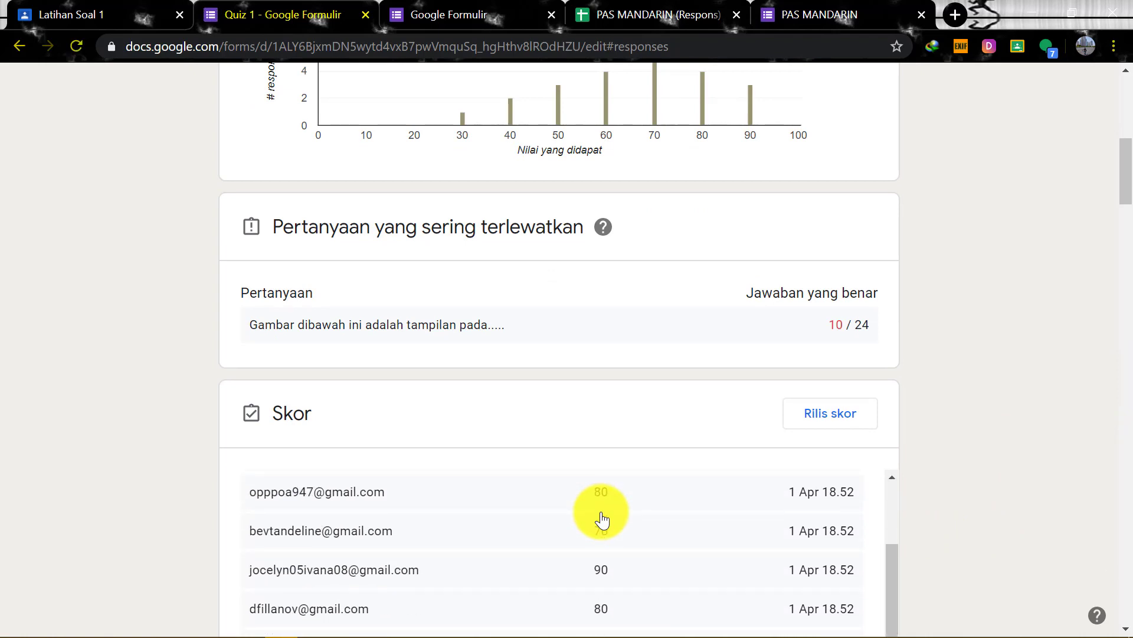
{"action": "scroll", "coordinate": [602, 519], "scroll_direction": "down", "scroll_amount": 12}
{"action": "scroll", "coordinate": [602, 519], "scroll_direction": "up", "scroll_amount": 10}
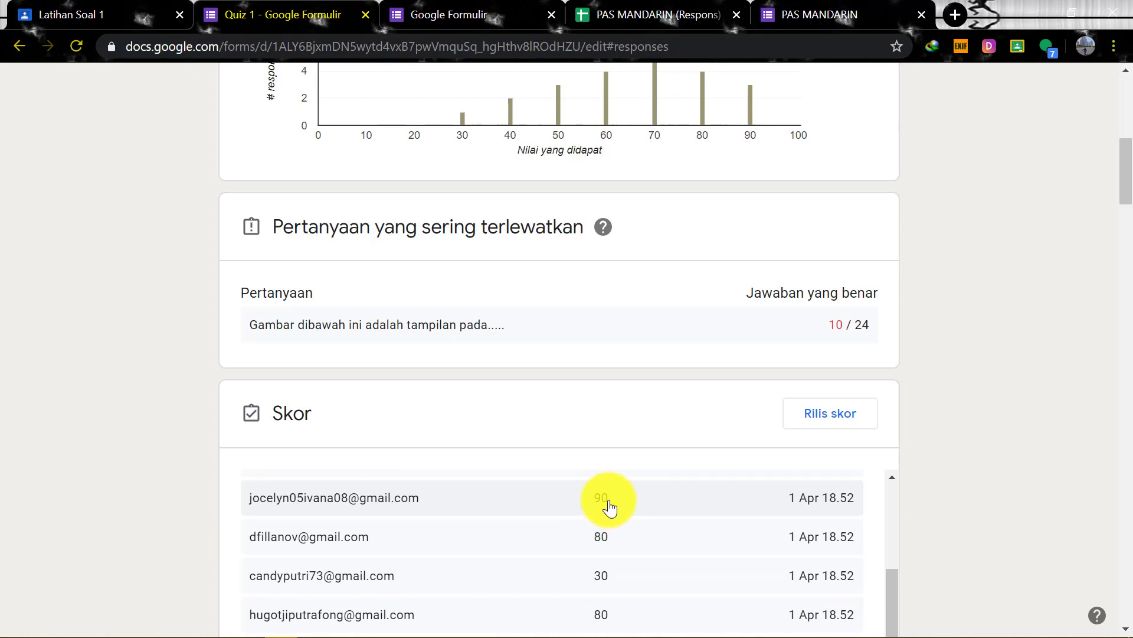
{"action": "scroll", "coordinate": [378, 534], "scroll_direction": "up", "scroll_amount": 5}
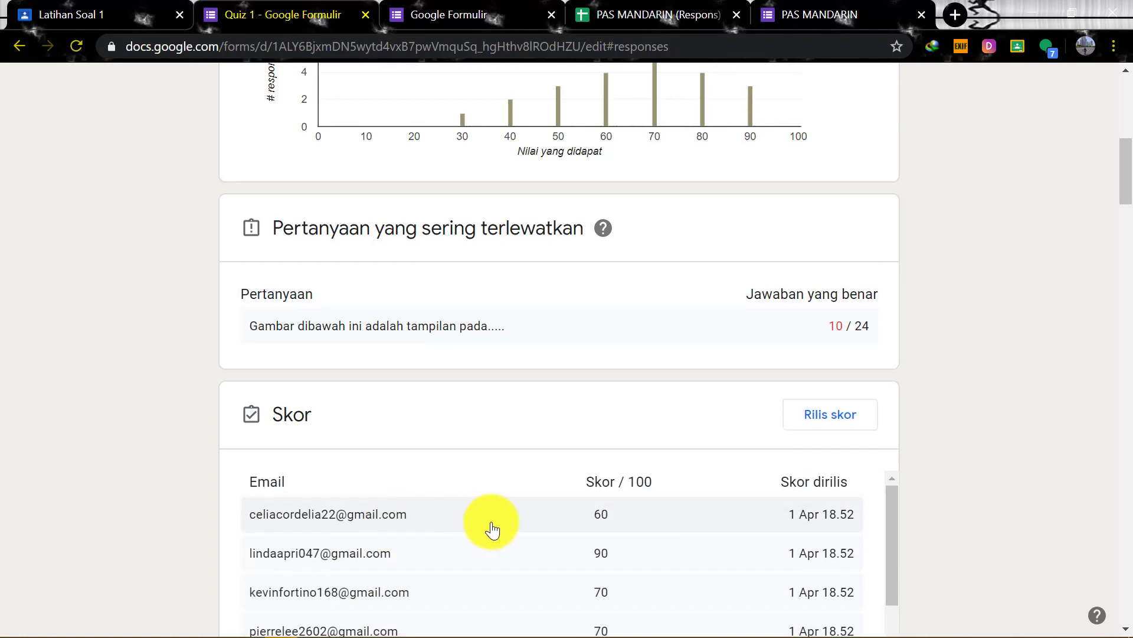
{"action": "scroll", "coordinate": [491, 529], "scroll_direction": "up", "scroll_amount": 2}
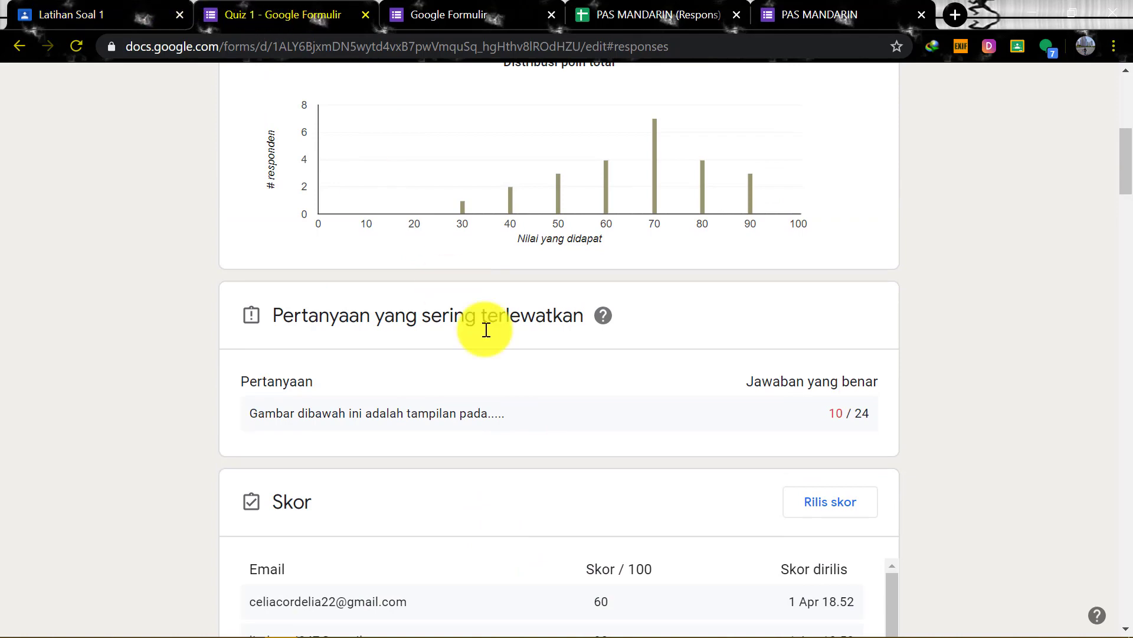
{"action": "scroll", "coordinate": [504, 340], "scroll_direction": "up", "scroll_amount": 10}
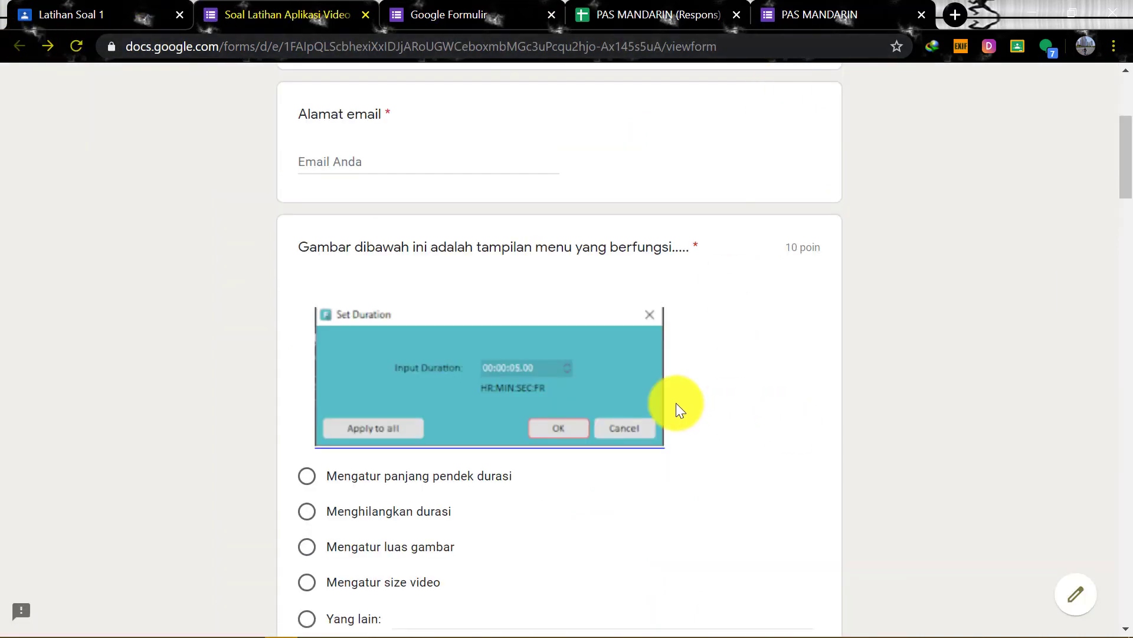
Return to Latihan Soal 1 in Google Classroom and give the first submitted student a draft grade of 60 out of 100.
{"action": "left_click", "coordinate": [41, 14]}
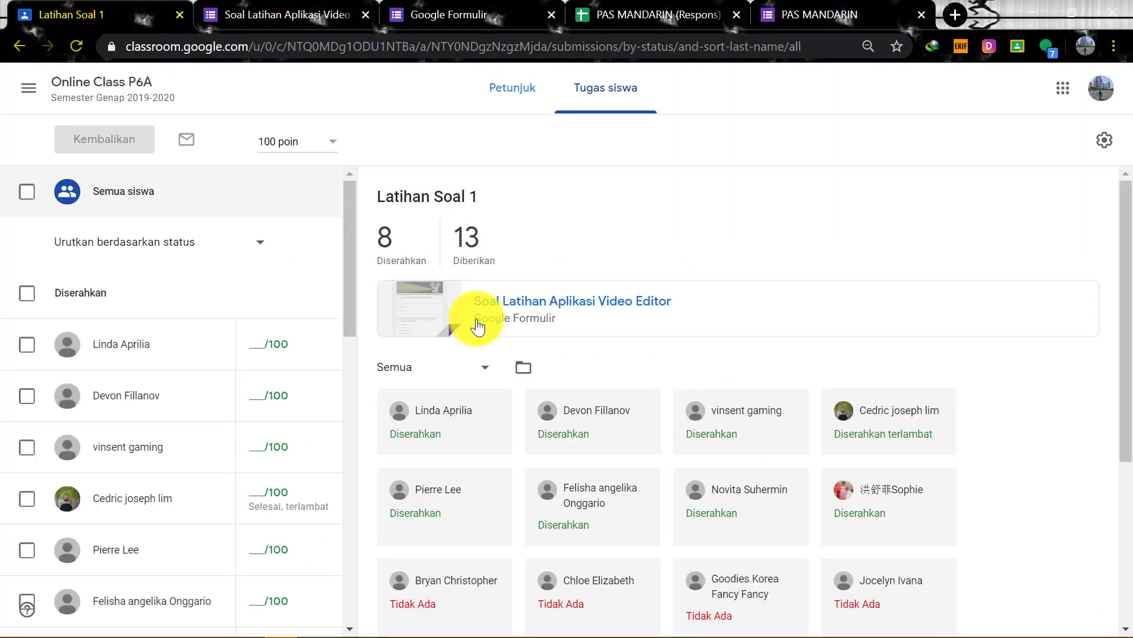
{"action": "scroll", "coordinate": [195, 437], "scroll_direction": "down", "scroll_amount": 5}
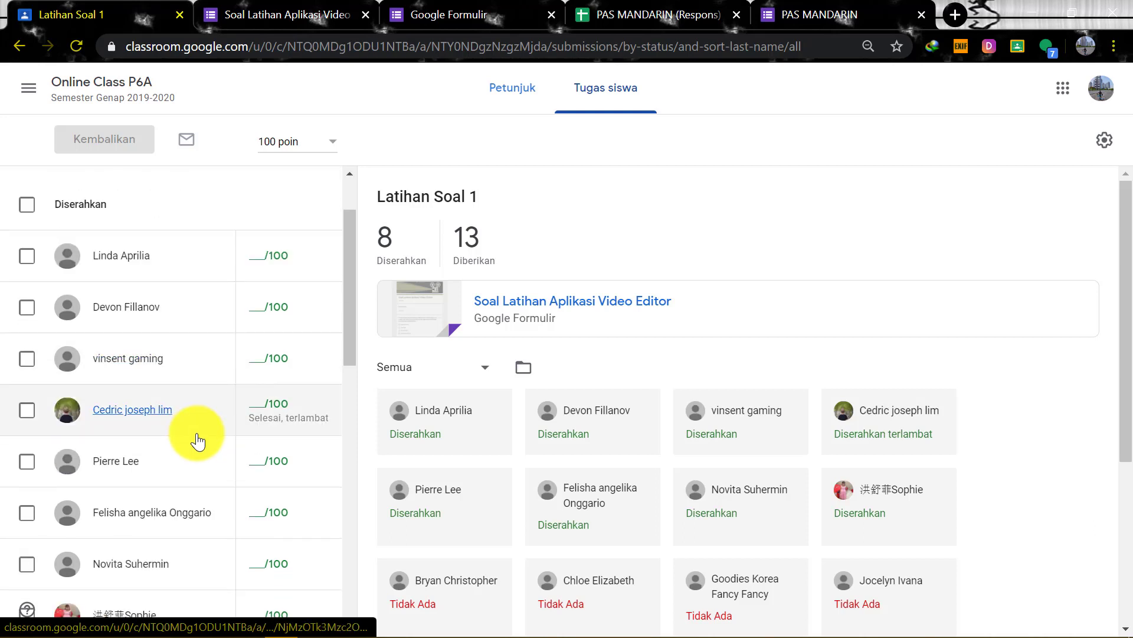
{"action": "scroll", "coordinate": [197, 440], "scroll_direction": "down", "scroll_amount": 4}
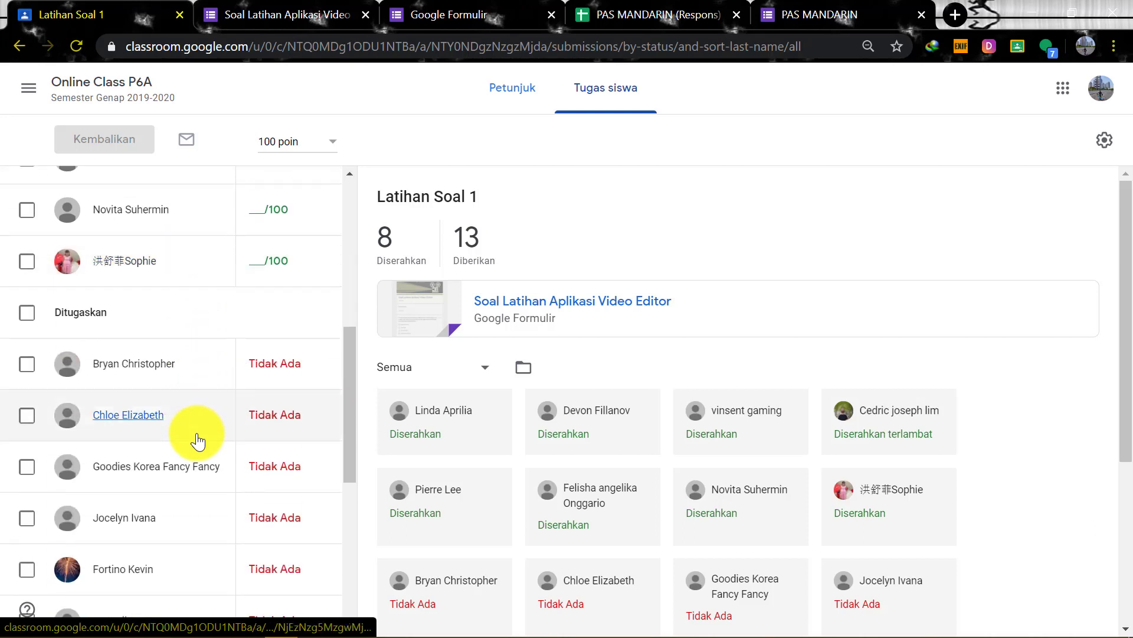
{"action": "scroll", "coordinate": [198, 440], "scroll_direction": "up", "scroll_amount": 8}
{"action": "left_click", "coordinate": [254, 343]}
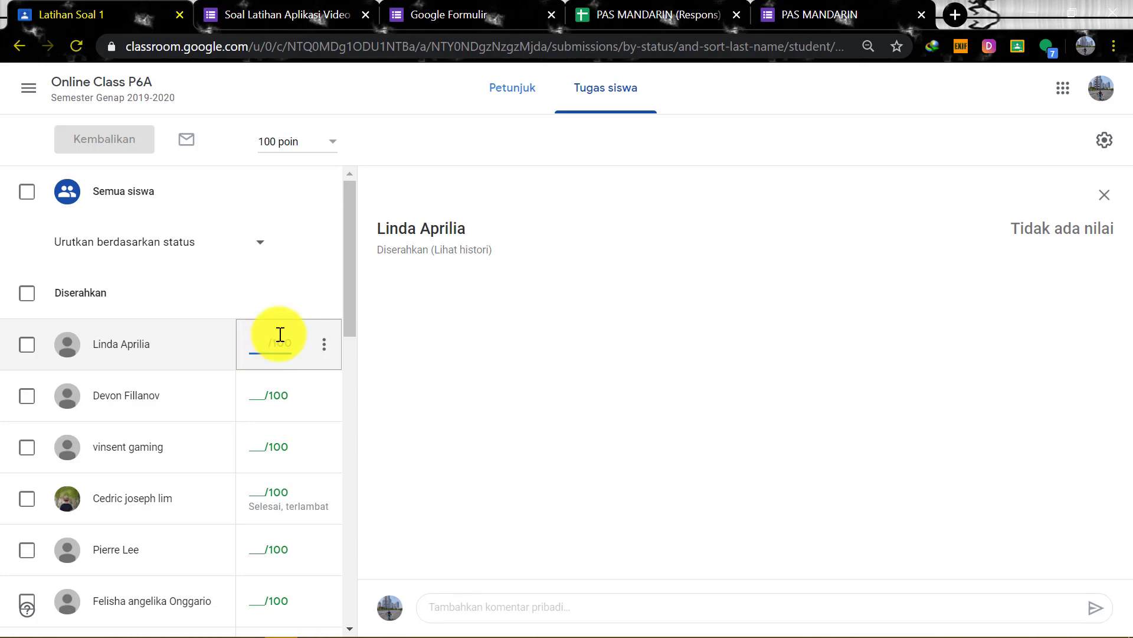
{"action": "type", "text": "60"}
{"action": "left_click", "coordinate": [402, 333]}
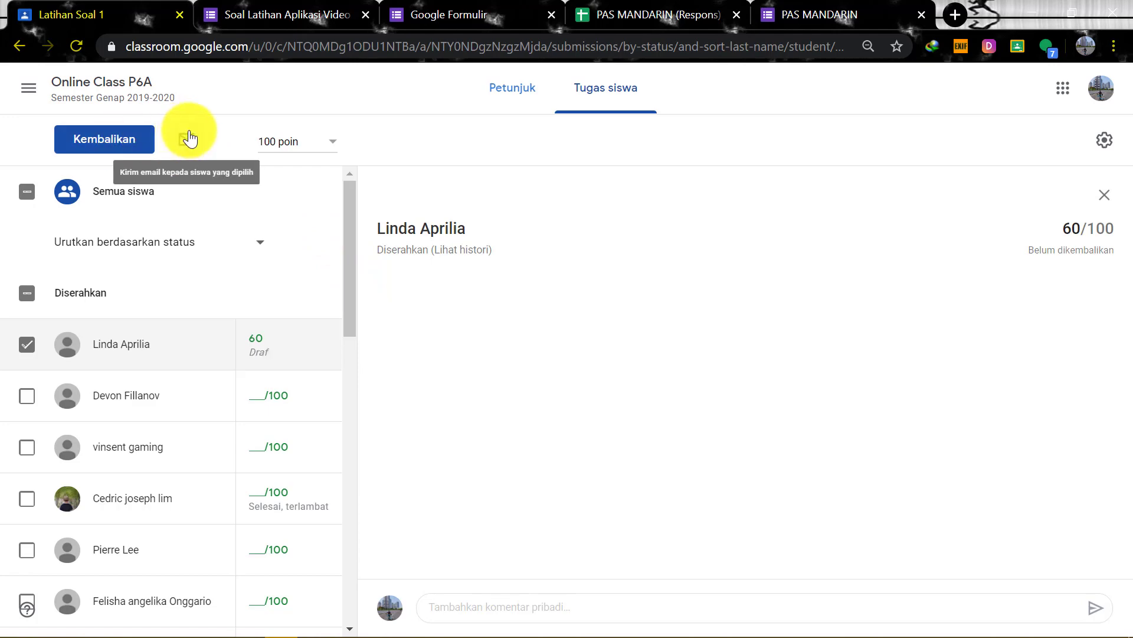
View the confirmation for returning the graded student's work, cancel the return and deselect the student.
{"action": "left_click", "coordinate": [152, 138]}
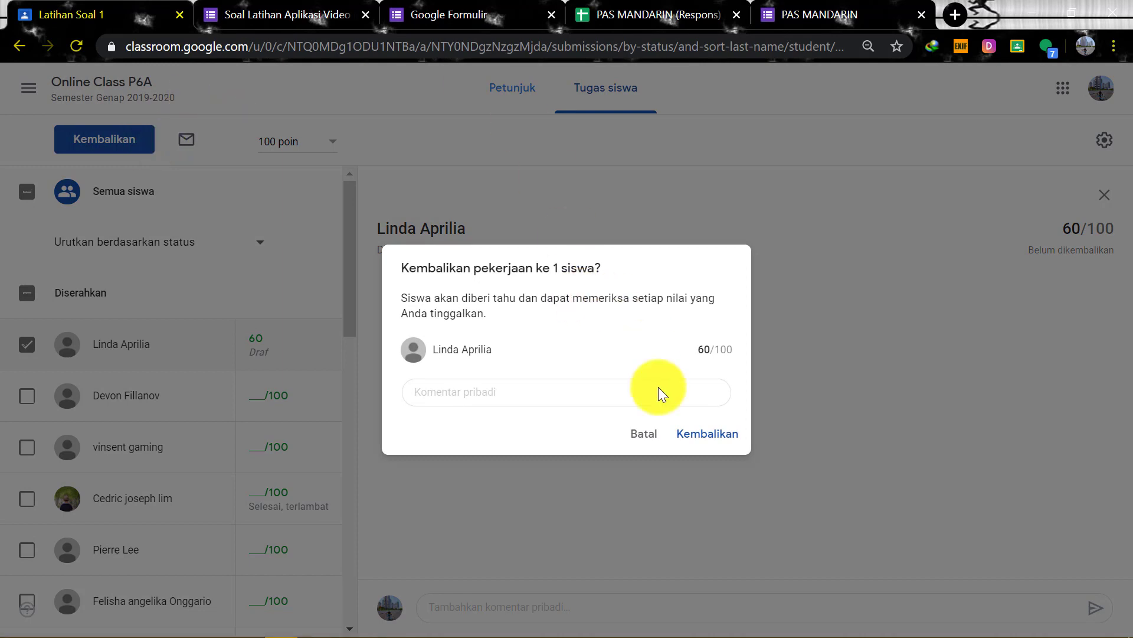
{"action": "left_click", "coordinate": [644, 435]}
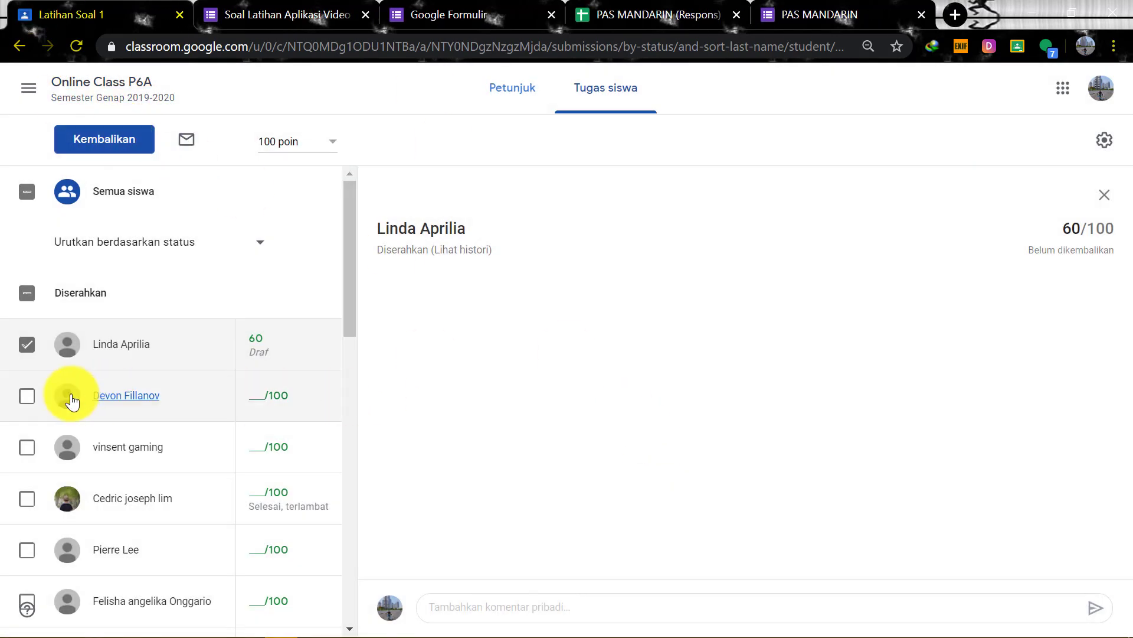
{"action": "left_click", "coordinate": [27, 345]}
Switch back to the Soal Latihan Aplikasi Video Editor form, reopen it for editing and show the Quiz 1 responses.
{"action": "left_click", "coordinate": [337, 10]}
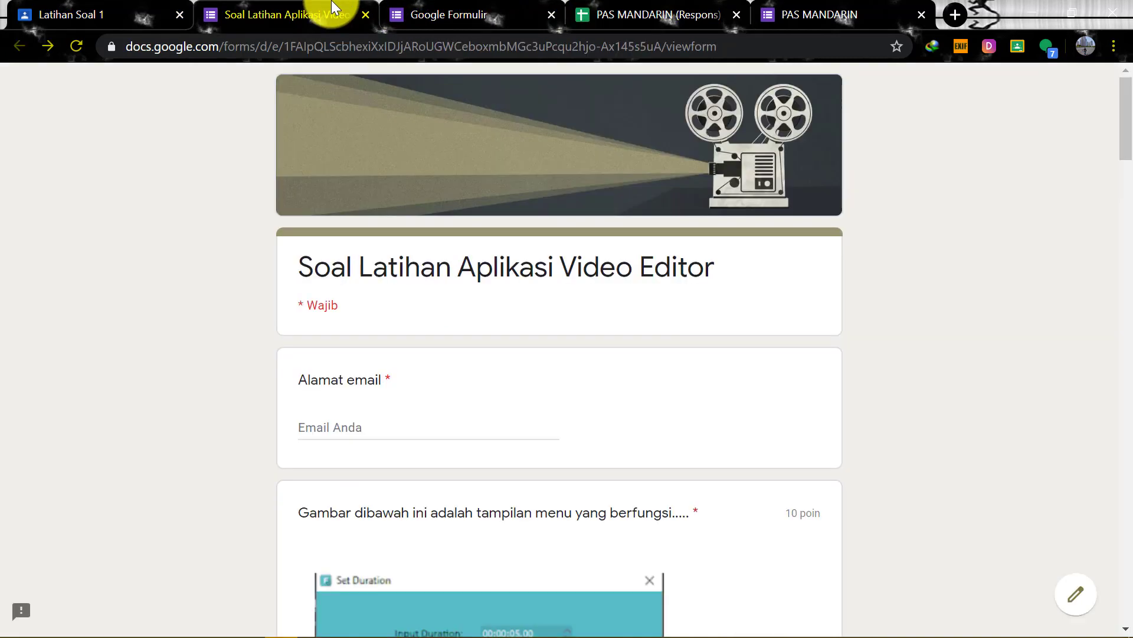
{"action": "left_click", "coordinate": [428, 7]}
{"action": "left_click", "coordinate": [303, 7]}
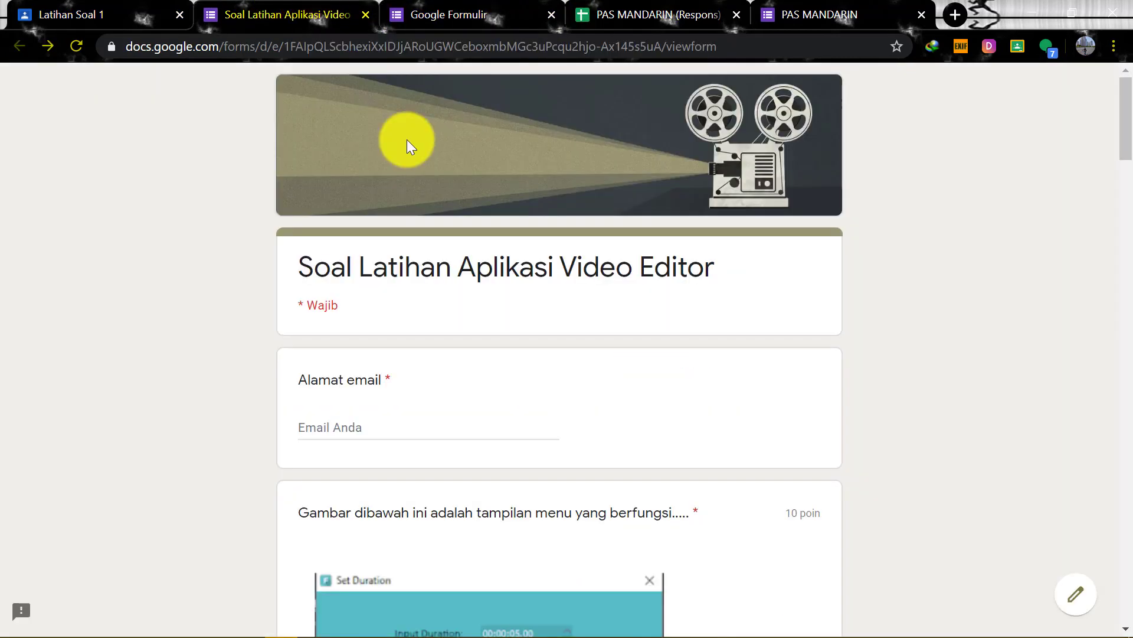
{"action": "scroll", "coordinate": [543, 373], "scroll_direction": "down", "scroll_amount": 4}
{"action": "scroll", "coordinate": [544, 374], "scroll_direction": "down", "scroll_amount": 2}
{"action": "left_click", "coordinate": [1076, 594]}
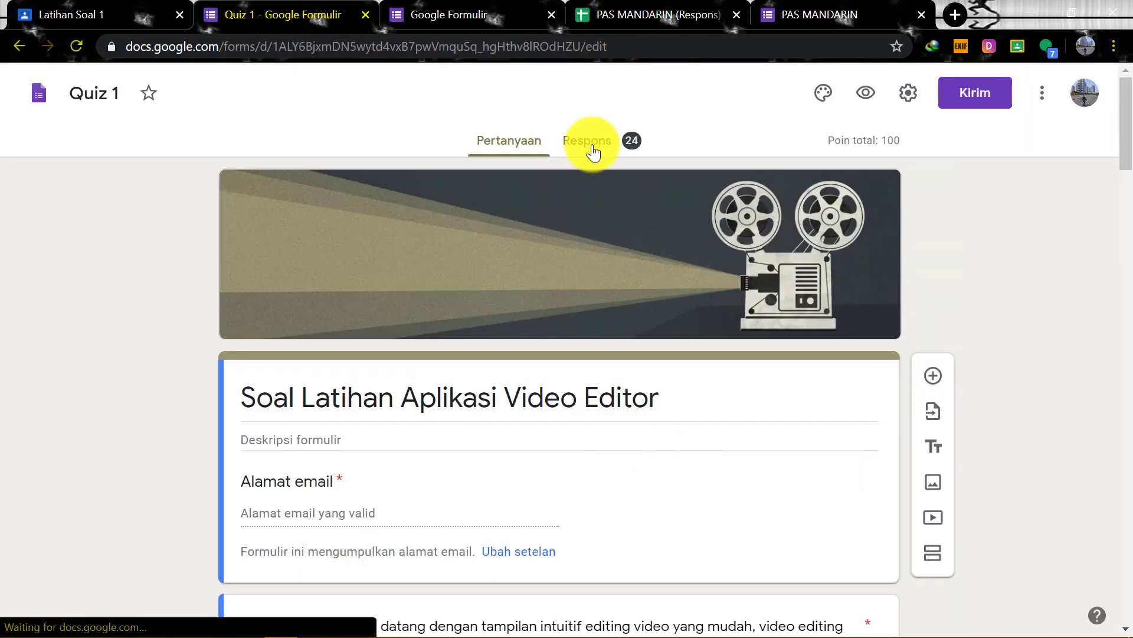
{"action": "left_click", "coordinate": [593, 153]}
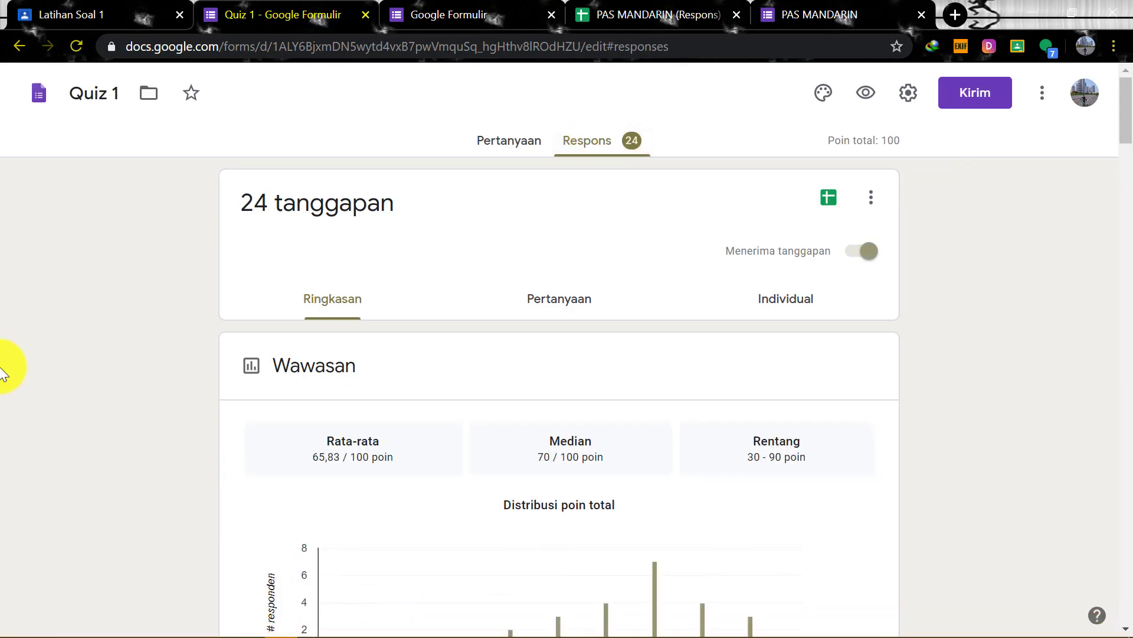
Examine the respondents' scores and score release dates in the Quiz 1 response summary.
{"action": "scroll", "coordinate": [815, 336], "scroll_direction": "down", "scroll_amount": 9}
{"action": "scroll", "coordinate": [817, 322], "scroll_direction": "down", "scroll_amount": 8}
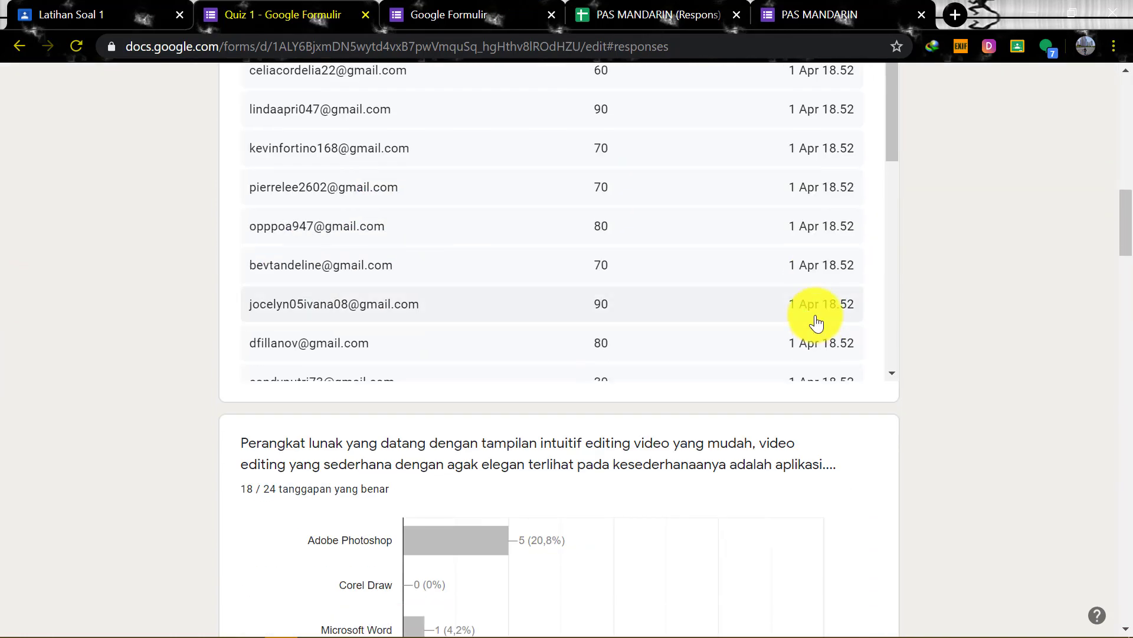
{"action": "scroll", "coordinate": [815, 317], "scroll_direction": "up", "scroll_amount": 8}
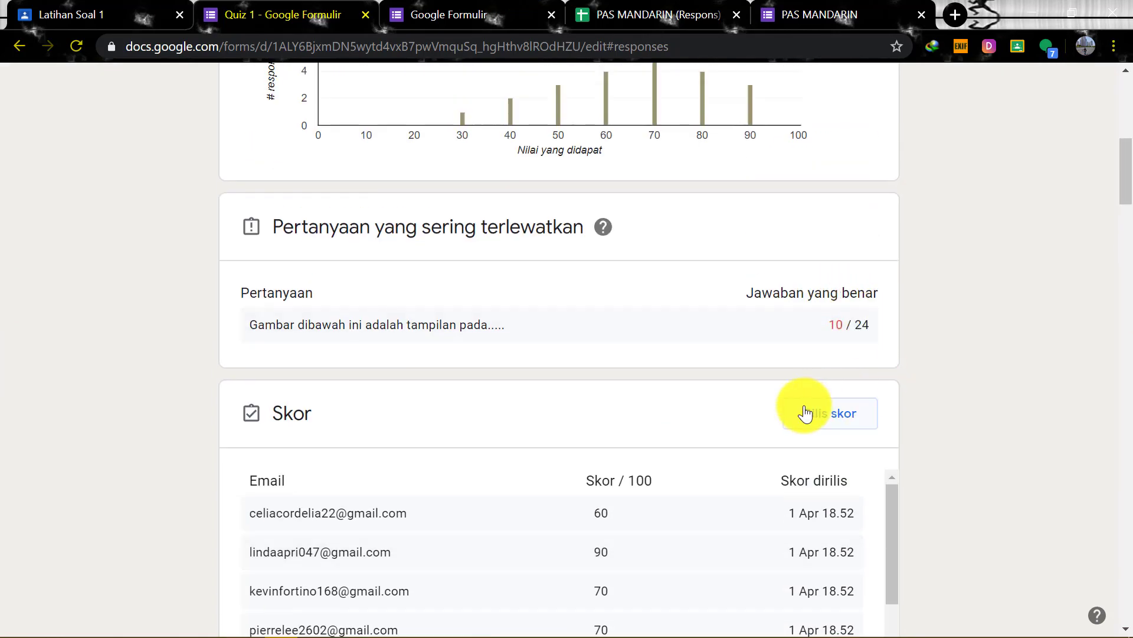
{"action": "scroll", "coordinate": [568, 522], "scroll_direction": "down", "scroll_amount": 10}
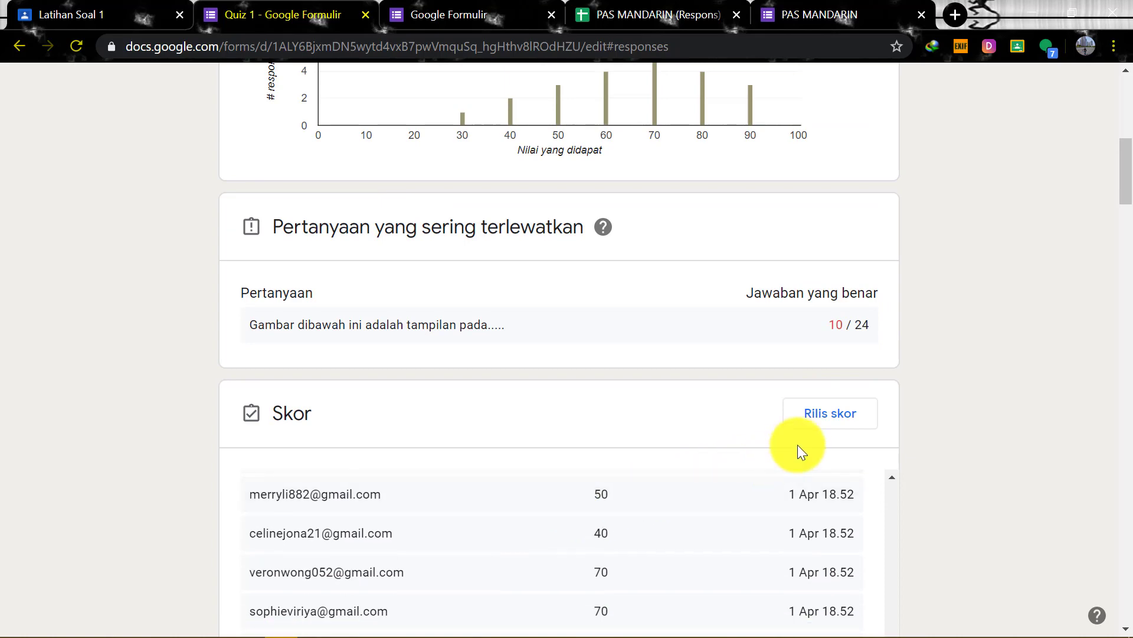
View the score release options for Quiz 1, review the full list of selected respondents, and cancel the release.
{"action": "left_click", "coordinate": [829, 415]}
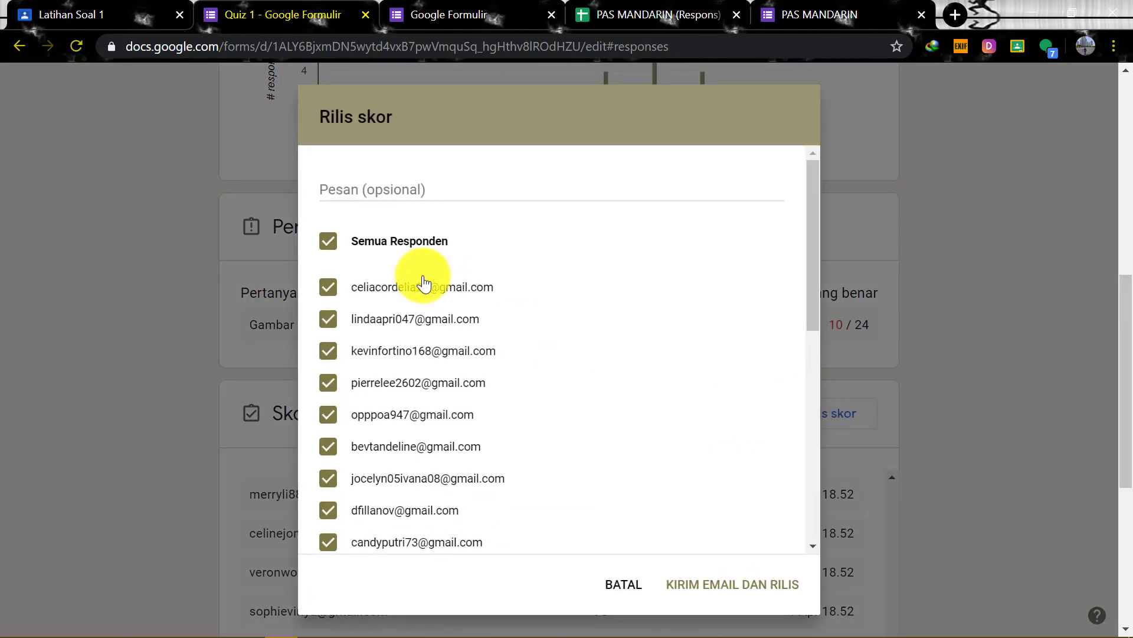
{"action": "scroll", "coordinate": [434, 286], "scroll_direction": "down", "scroll_amount": 6}
{"action": "scroll", "coordinate": [429, 287], "scroll_direction": "down", "scroll_amount": 5}
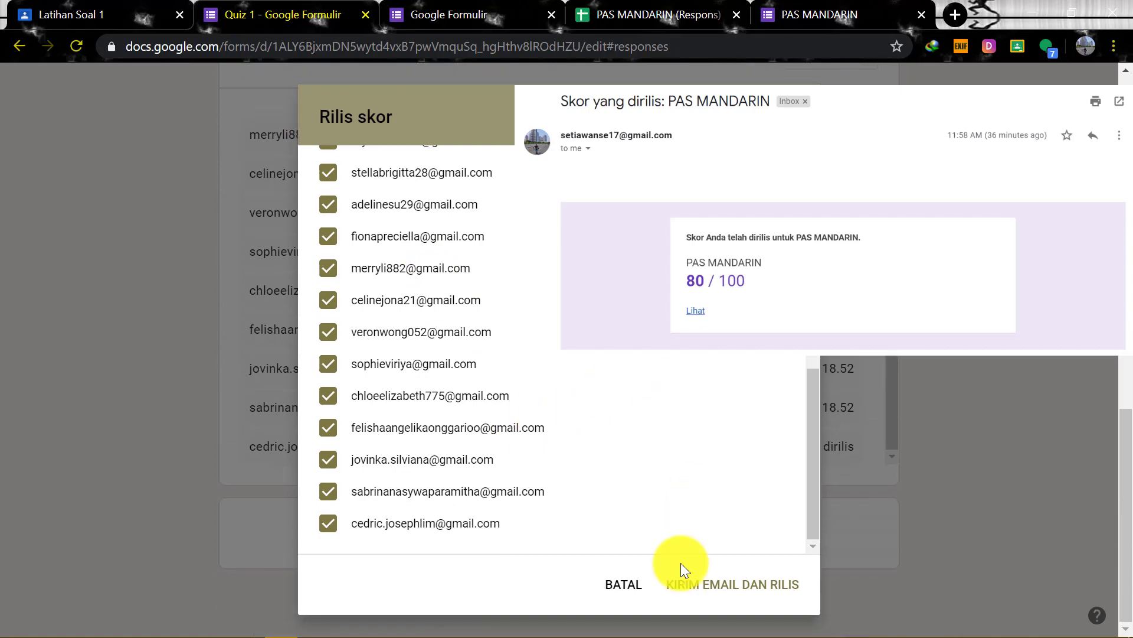
{"action": "left_click", "coordinate": [644, 568]}
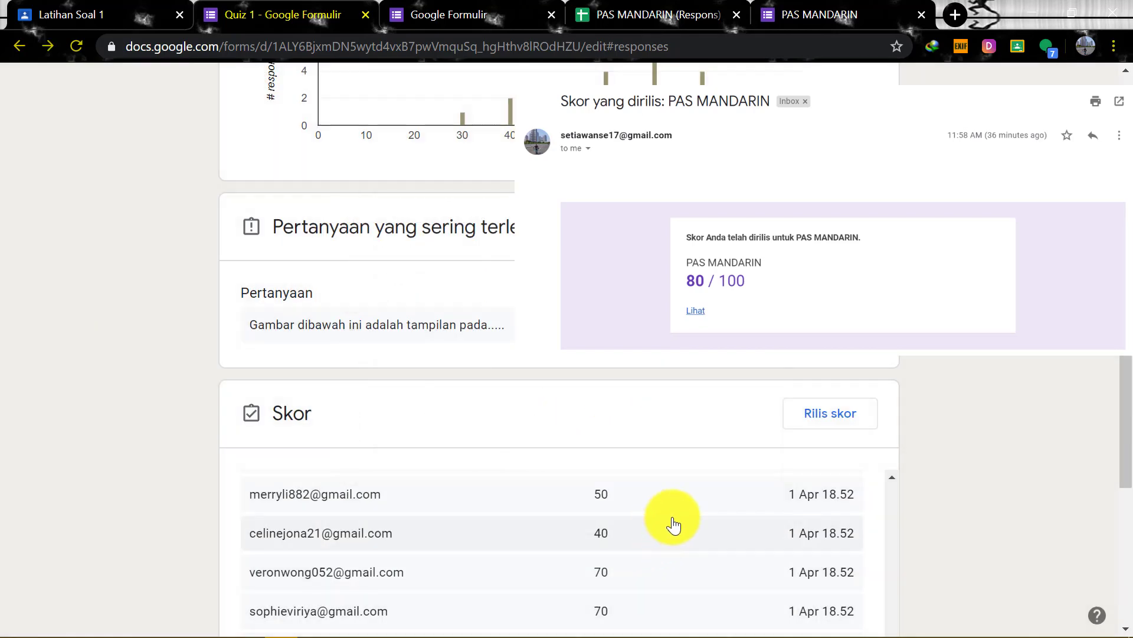
Check the end of the score list, and open the linked Quiz 1 (Respons) spreadsheet to review all respondents' timestamps, scores and answers.
{"action": "scroll", "coordinate": [670, 524], "scroll_direction": "down", "scroll_amount": 5}
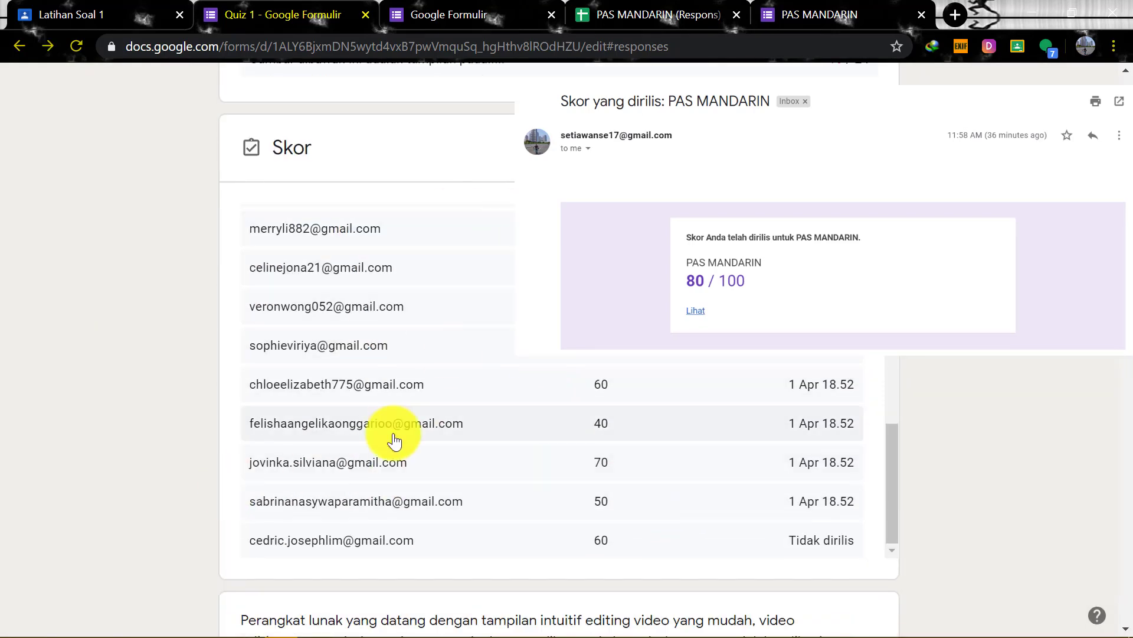
{"action": "scroll", "coordinate": [815, 400], "scroll_direction": "up", "scroll_amount": 10}
{"action": "scroll", "coordinate": [980, 378], "scroll_direction": "up", "scroll_amount": 10}
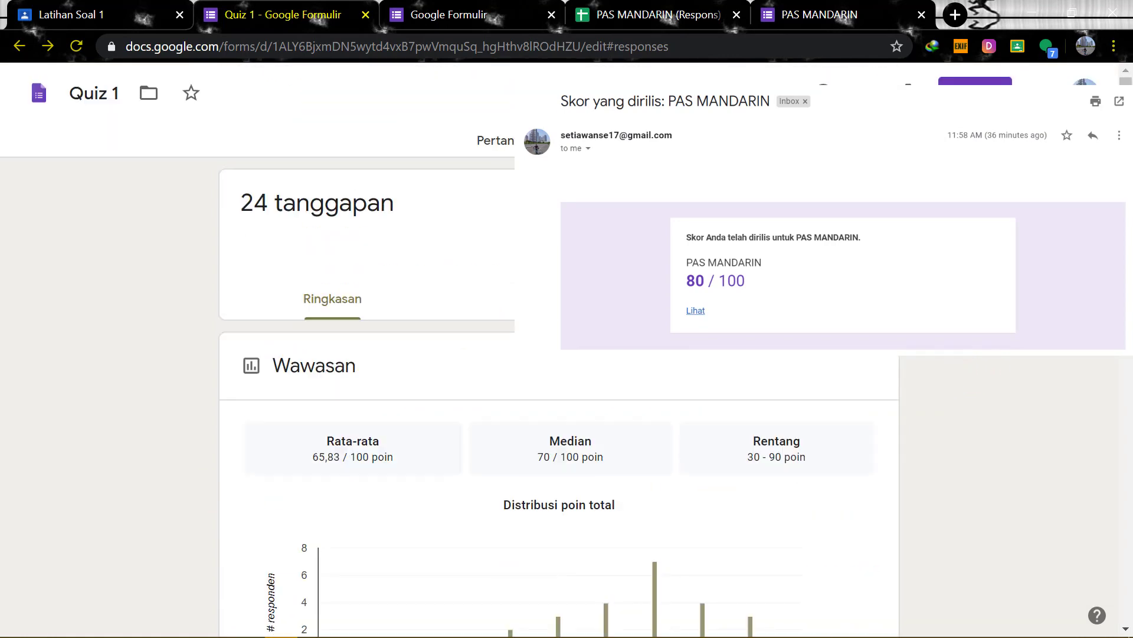
{"action": "left_click", "coordinate": [831, 201]}
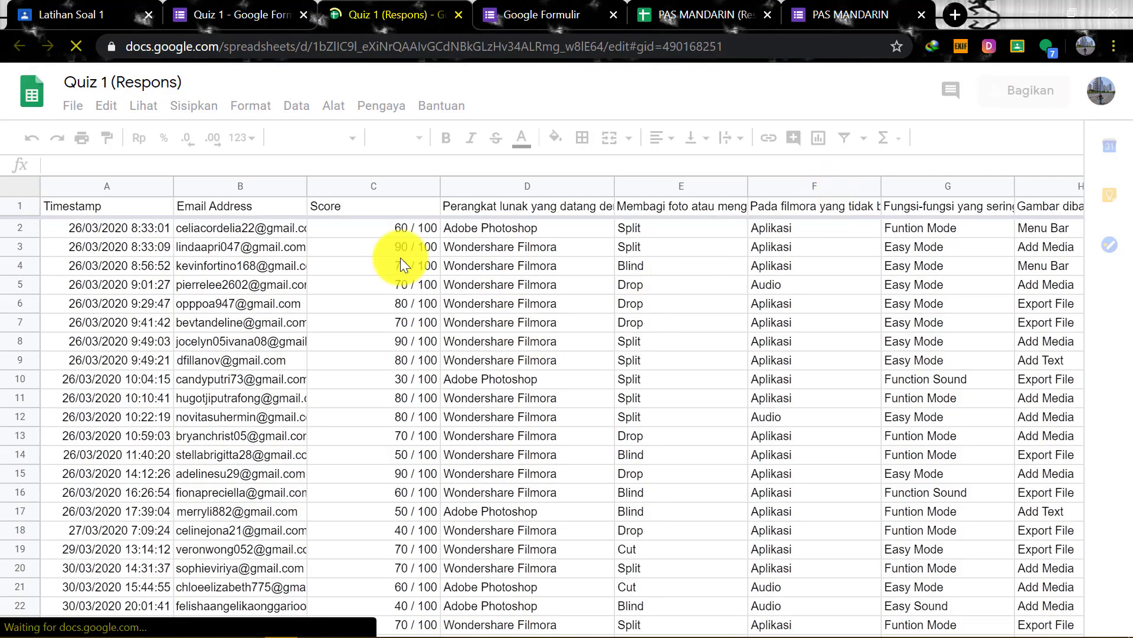
{"action": "scroll", "coordinate": [454, 235], "scroll_direction": "down", "scroll_amount": 2}
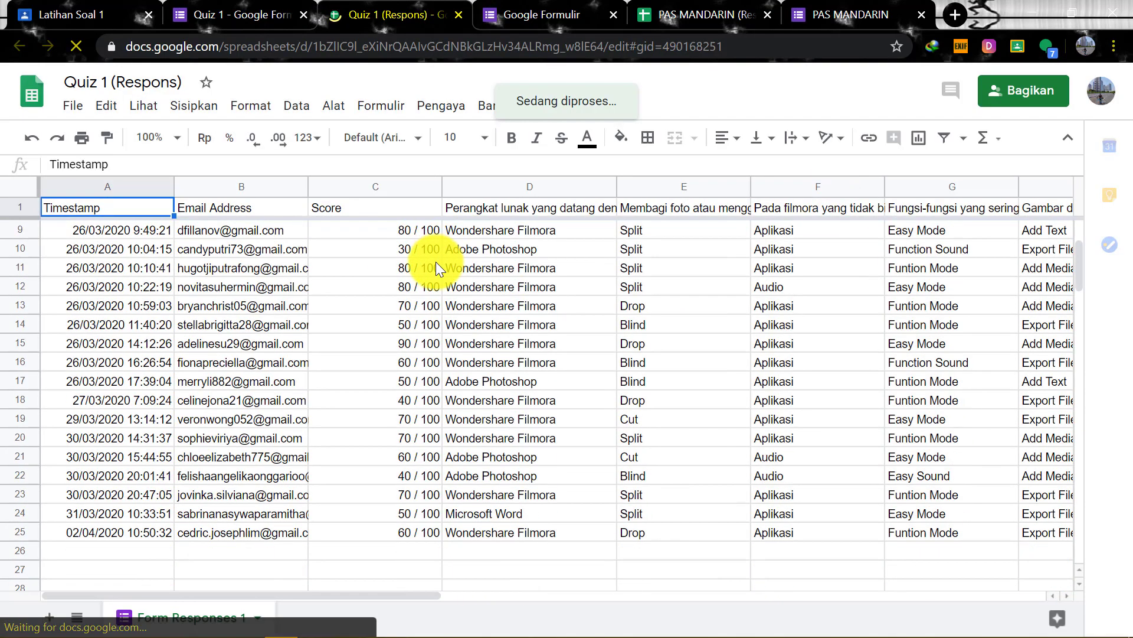
{"action": "scroll", "coordinate": [436, 261], "scroll_direction": "down", "scroll_amount": 2}
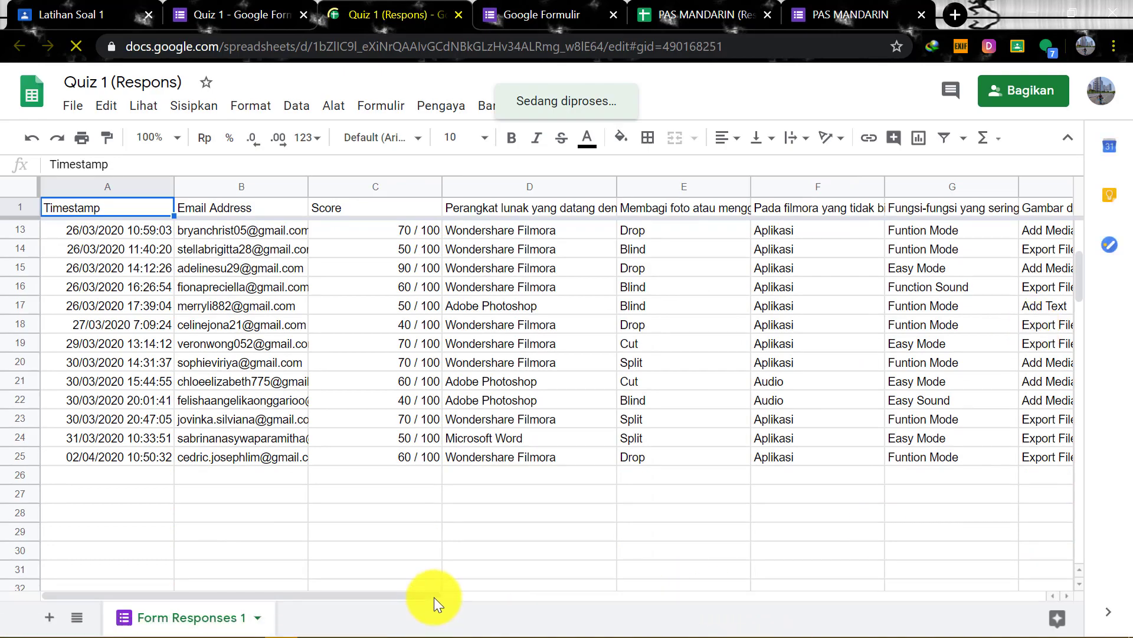
{"action": "mouse_move", "coordinate": [434, 597]}
{"action": "left_mouse_down"}
{"action": "mouse_move", "coordinate": [600, 597]}
{"action": "mouse_move", "coordinate": [800, 616]}
{"action": "mouse_move", "coordinate": [712, 601]}
{"action": "mouse_move", "coordinate": [460, 607]}
{"action": "mouse_move", "coordinate": [440, 578]}
{"action": "left_mouse_up"}
{"action": "scroll", "coordinate": [443, 572], "scroll_direction": "up", "scroll_amount": 4}
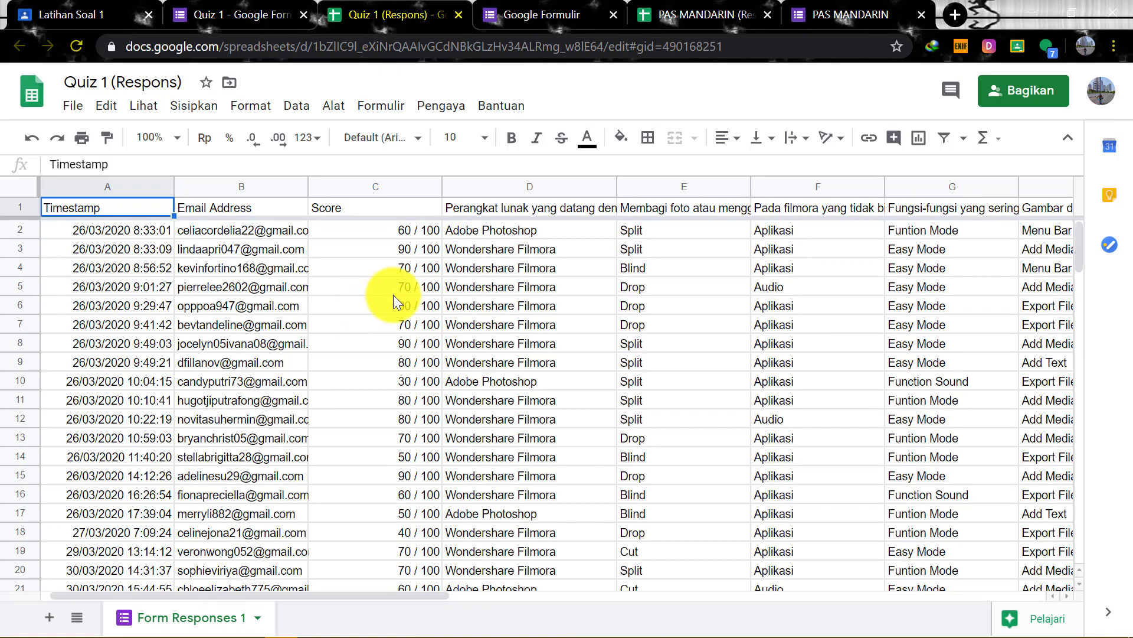
Return to the Quiz 1 responses, view and cancel the score release once more, and switch back to Latihan Soal 1 in Google Classroom.
{"action": "left_click", "coordinate": [217, 12]}
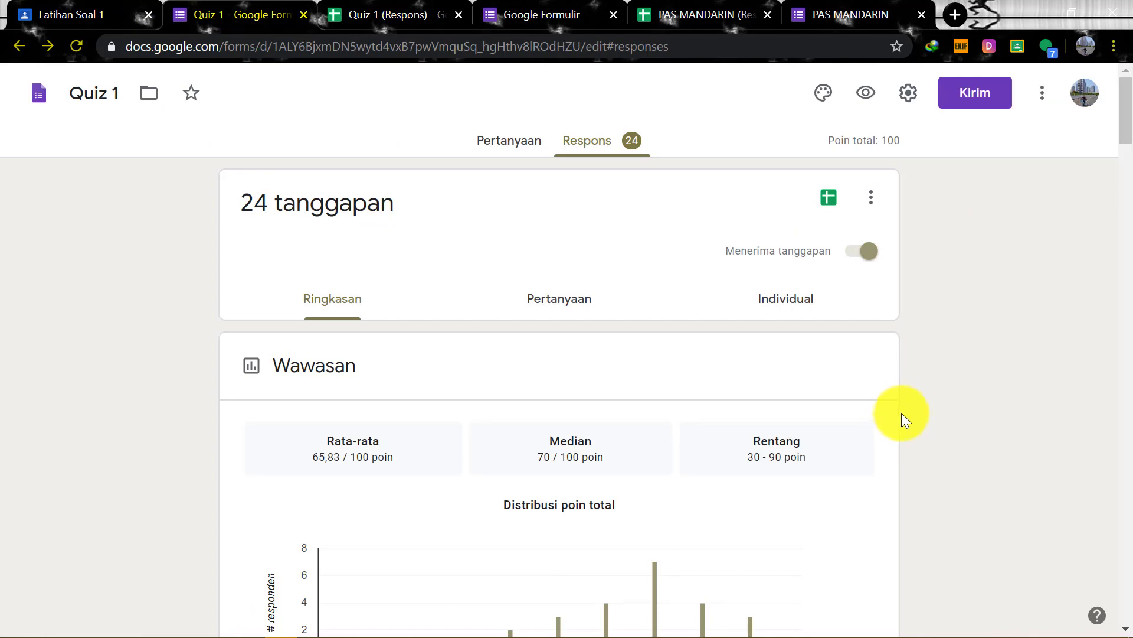
{"action": "scroll", "coordinate": [866, 436], "scroll_direction": "down", "scroll_amount": 10}
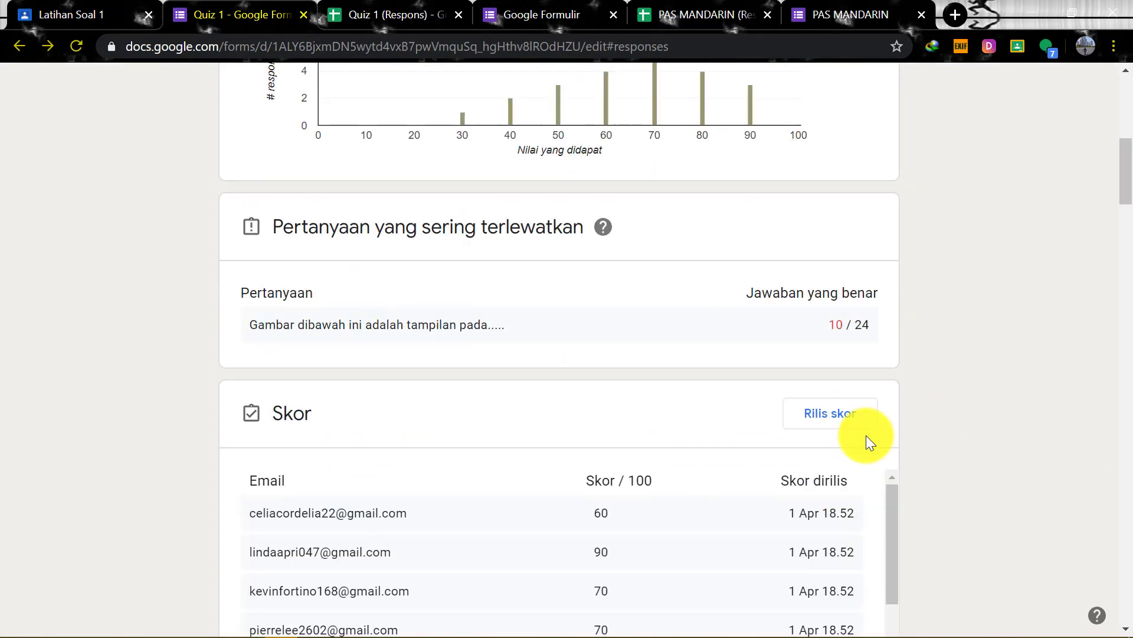
{"action": "left_click", "coordinate": [850, 336]}
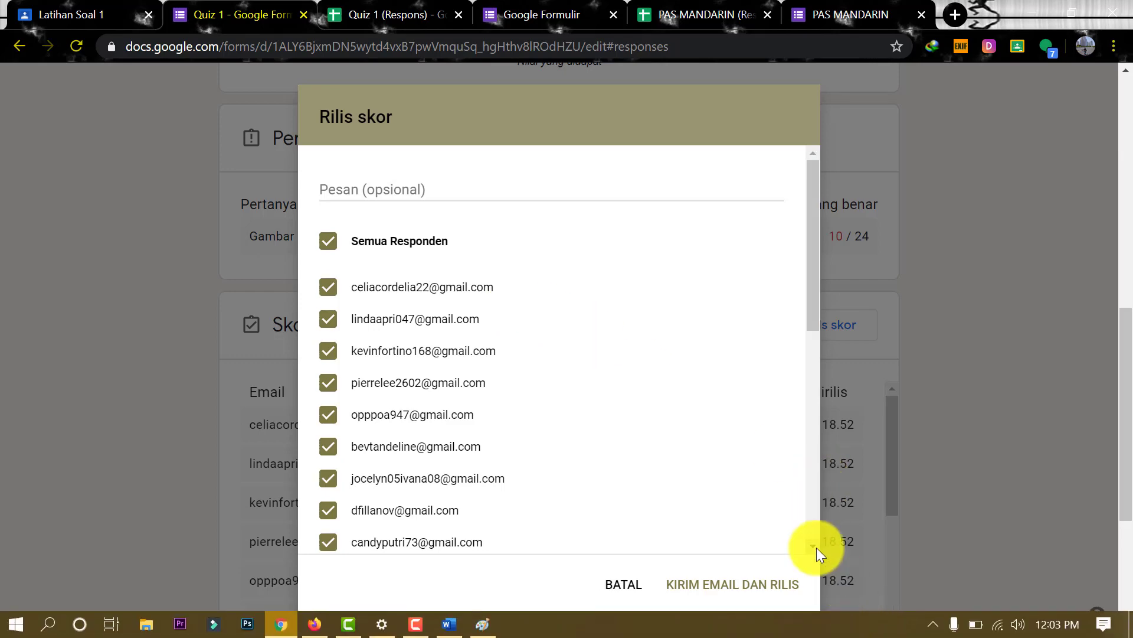
{"action": "left_click", "coordinate": [634, 584]}
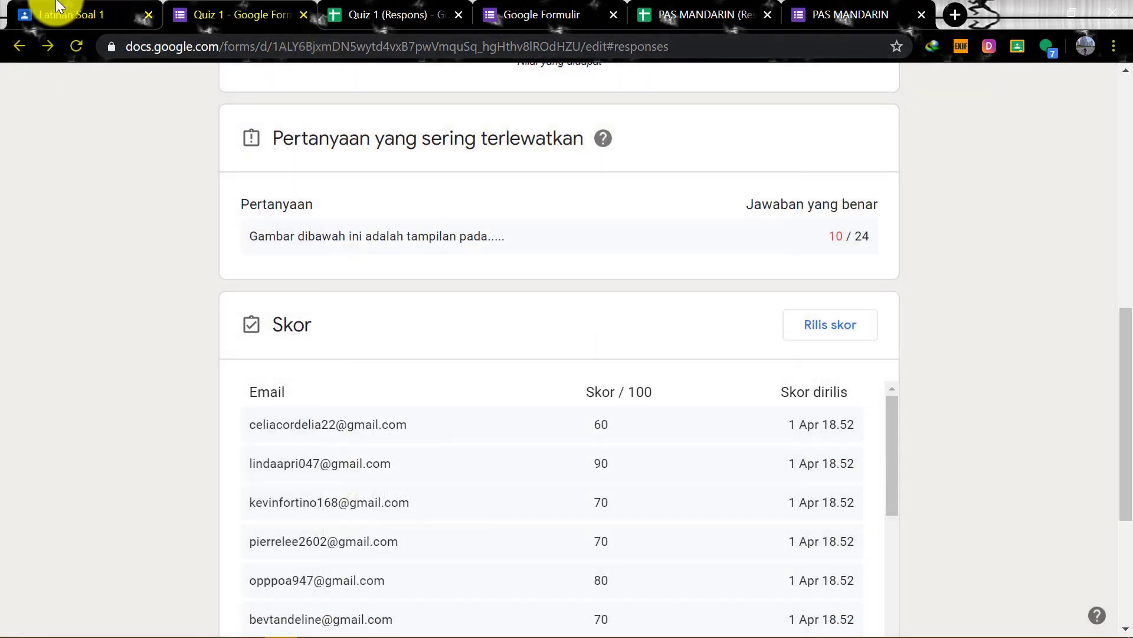
{"action": "left_click", "coordinate": [59, 13]}
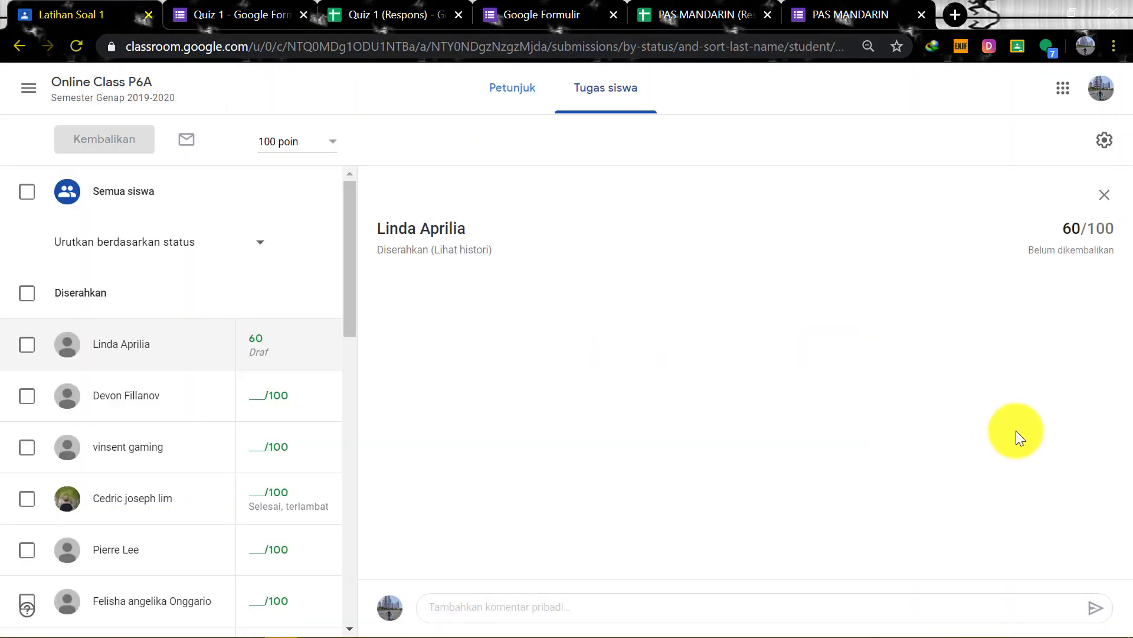